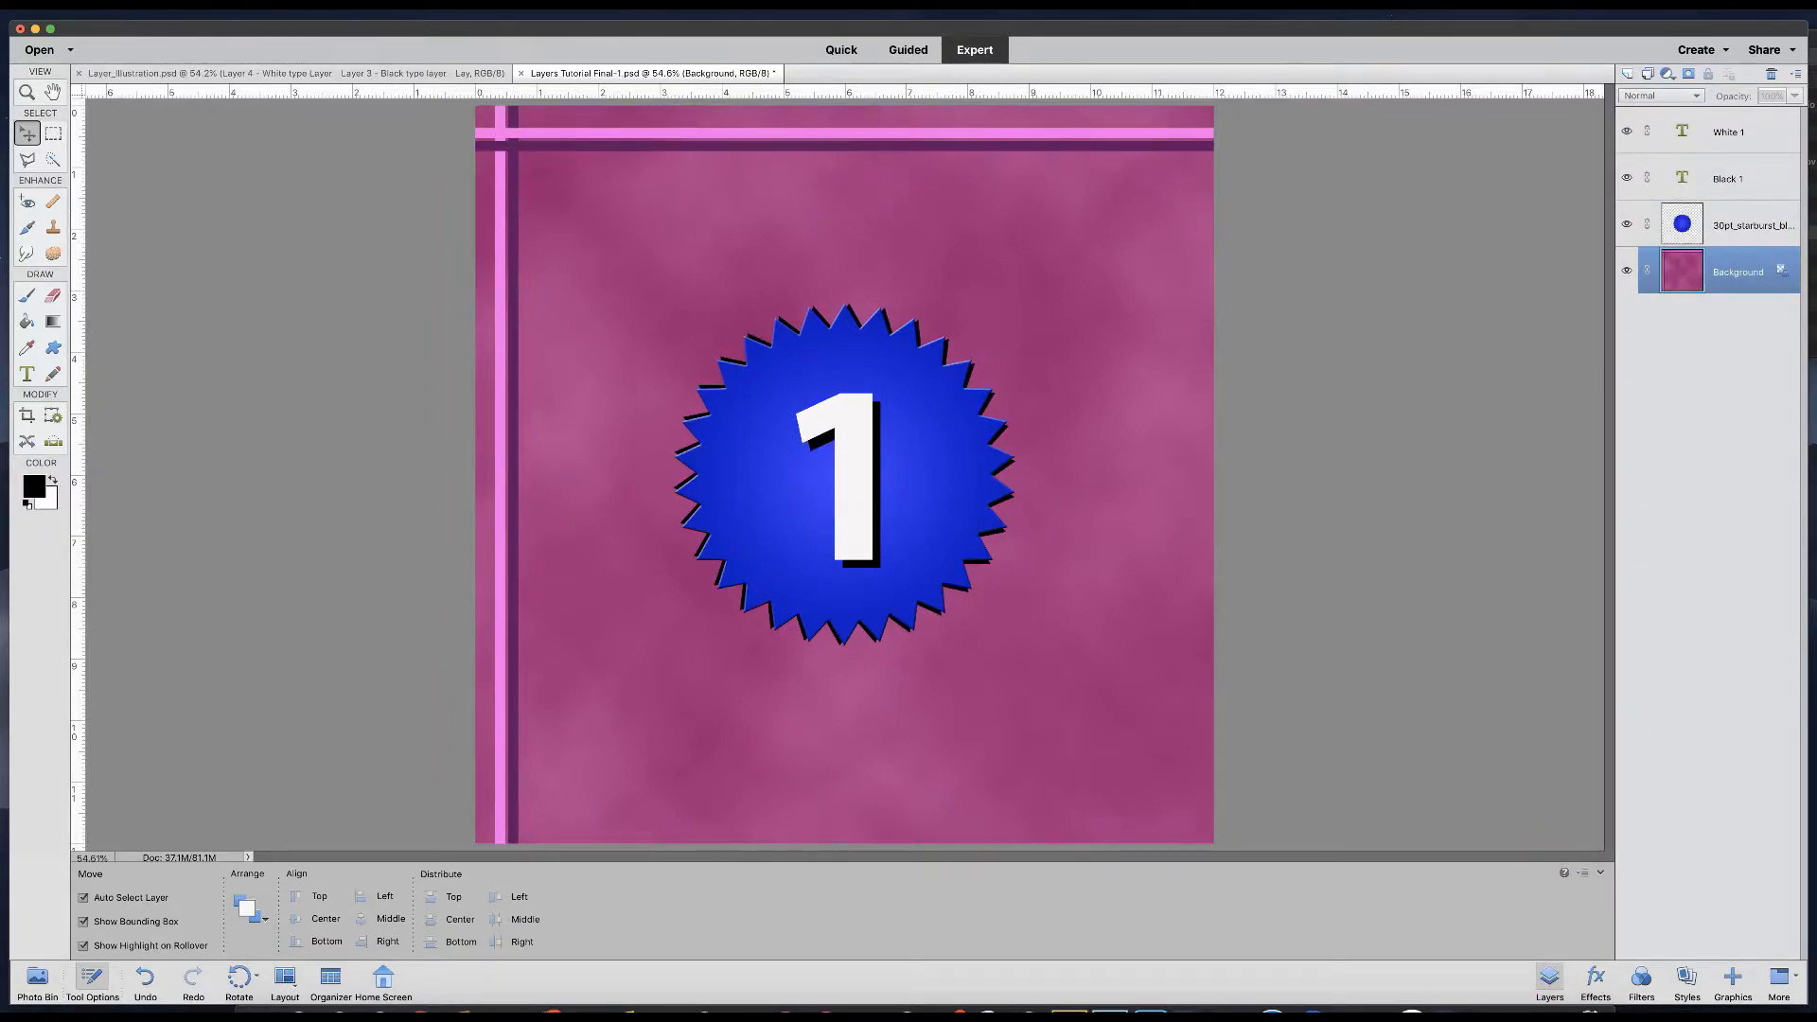
Hide the Layers panel and show it again.
left_click(565, 3)
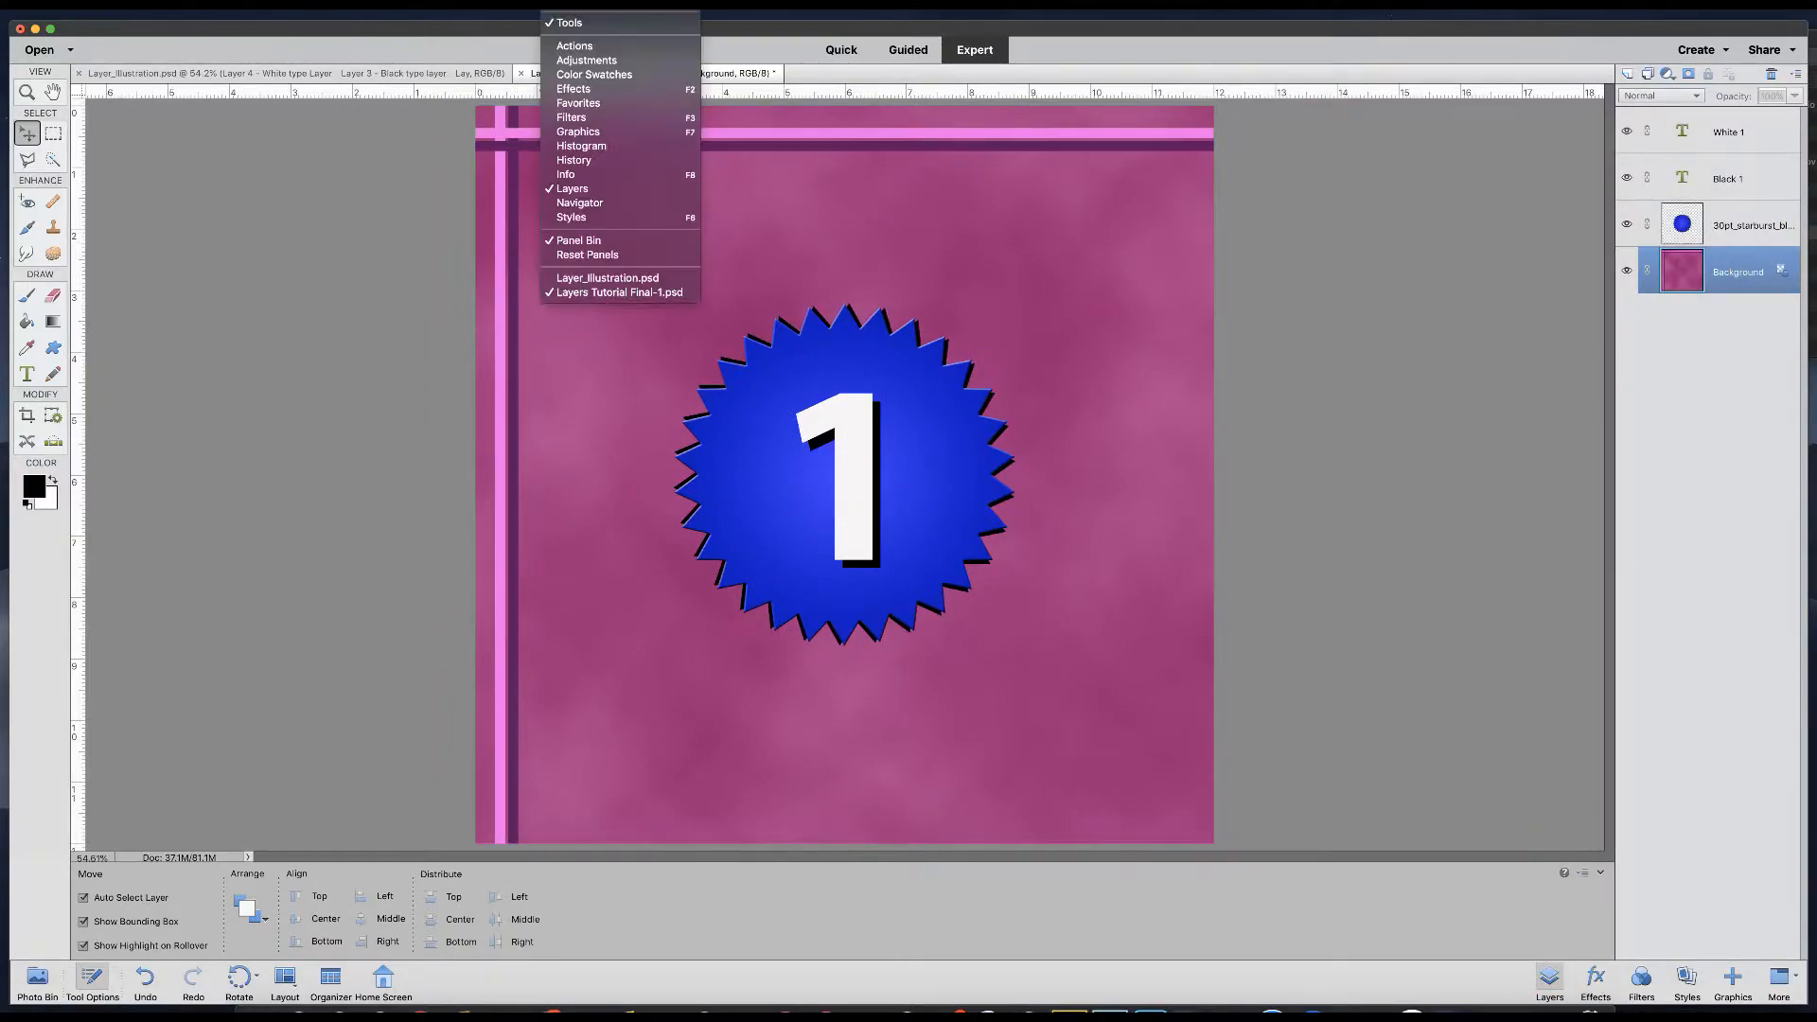
left_click(575, 189)
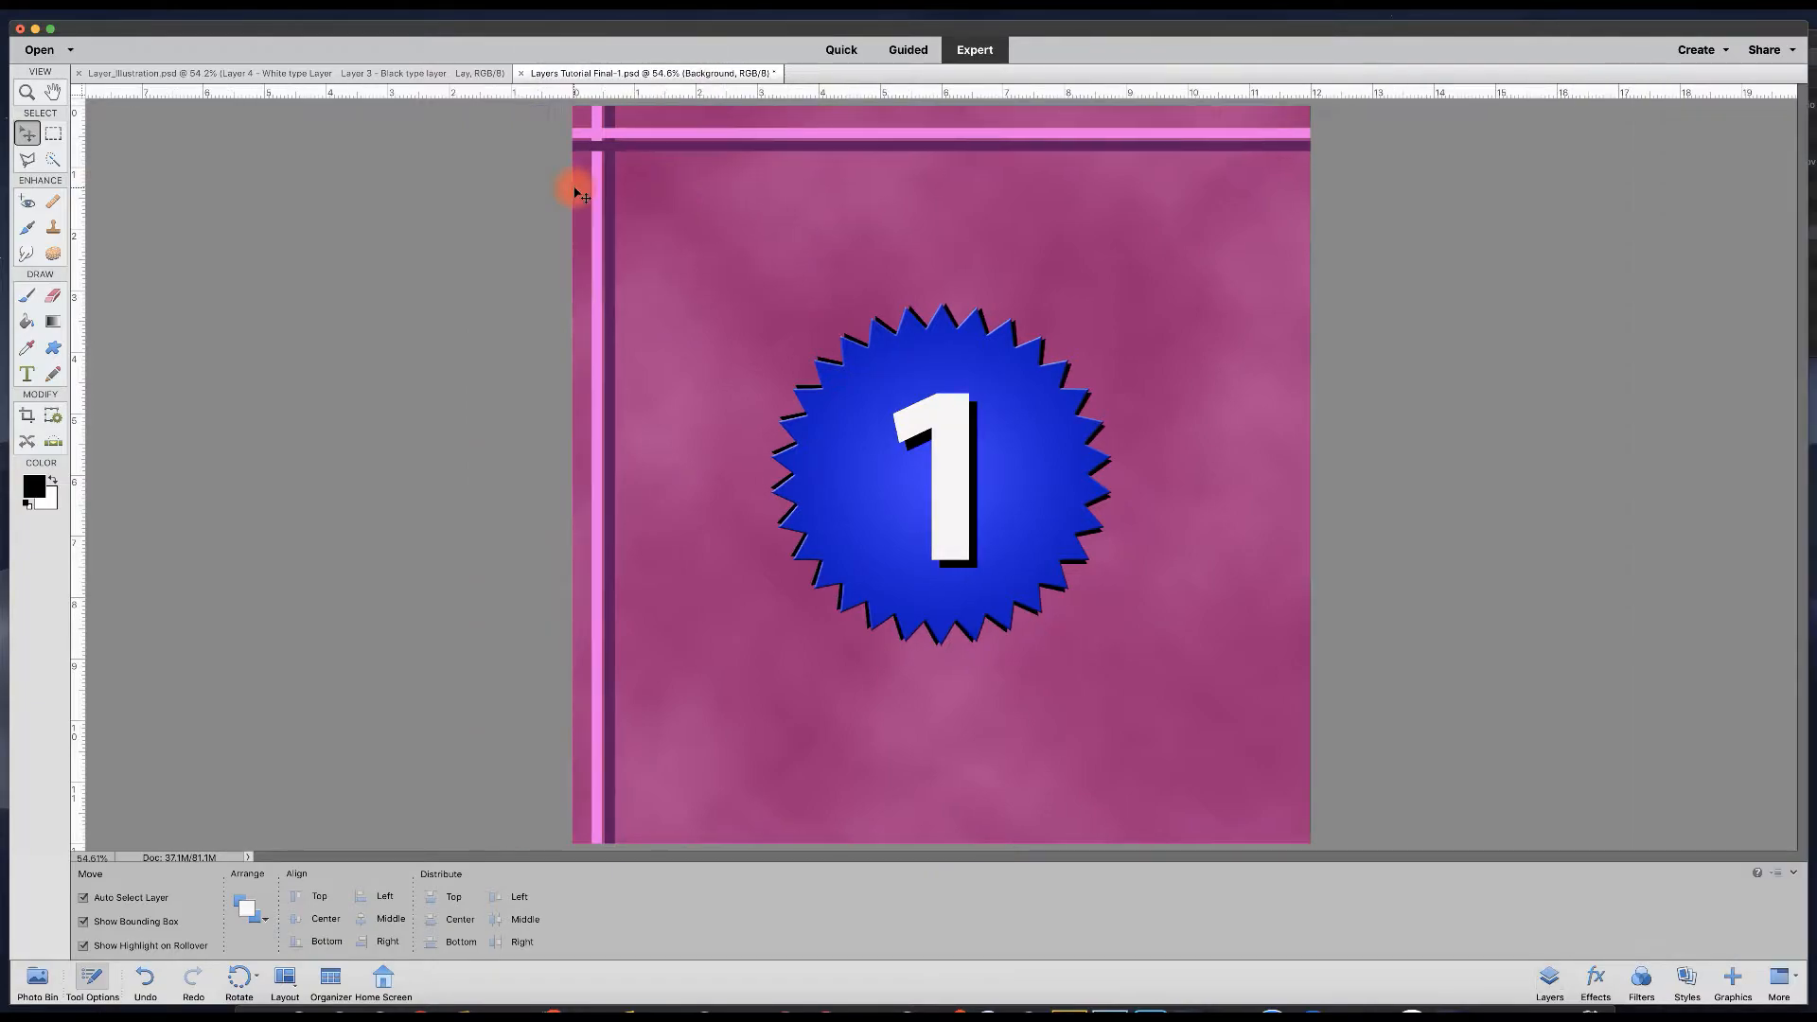
left_click(567, 3)
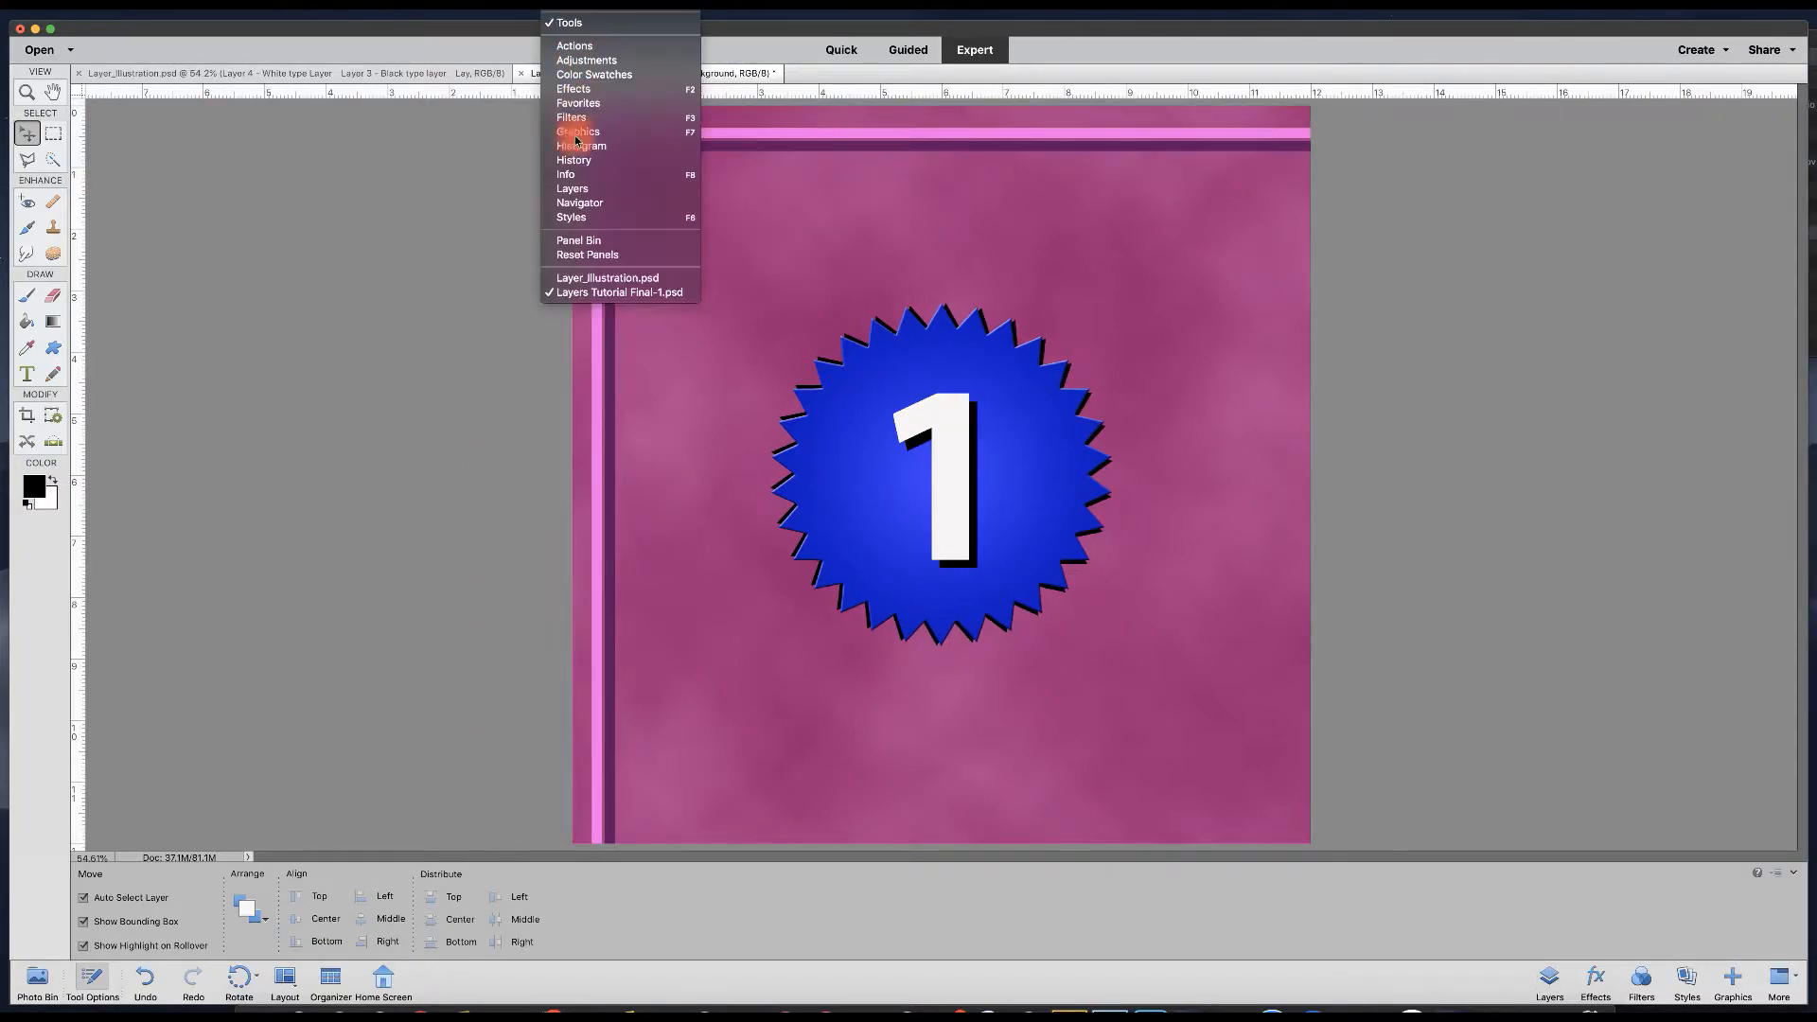
left_click(581, 189)
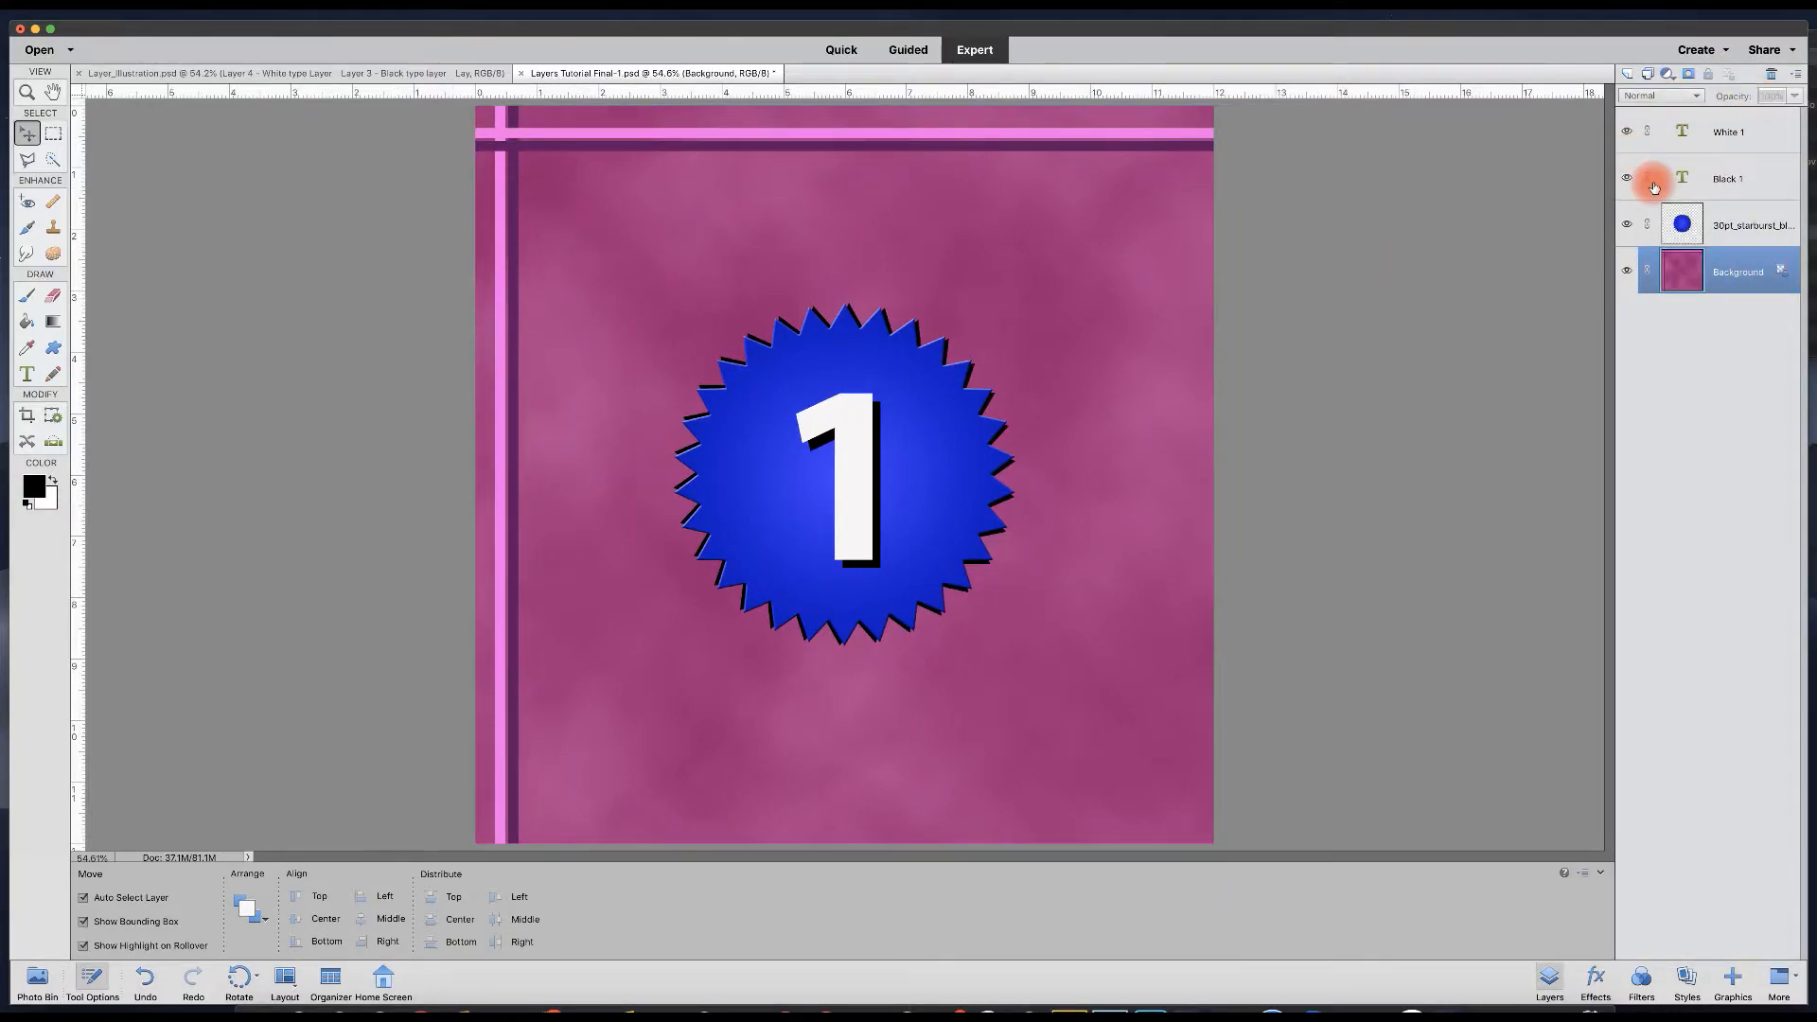
Hide the Background layer and the starburst layer in turn, and make both layers visible again.
left_click(1688, 271)
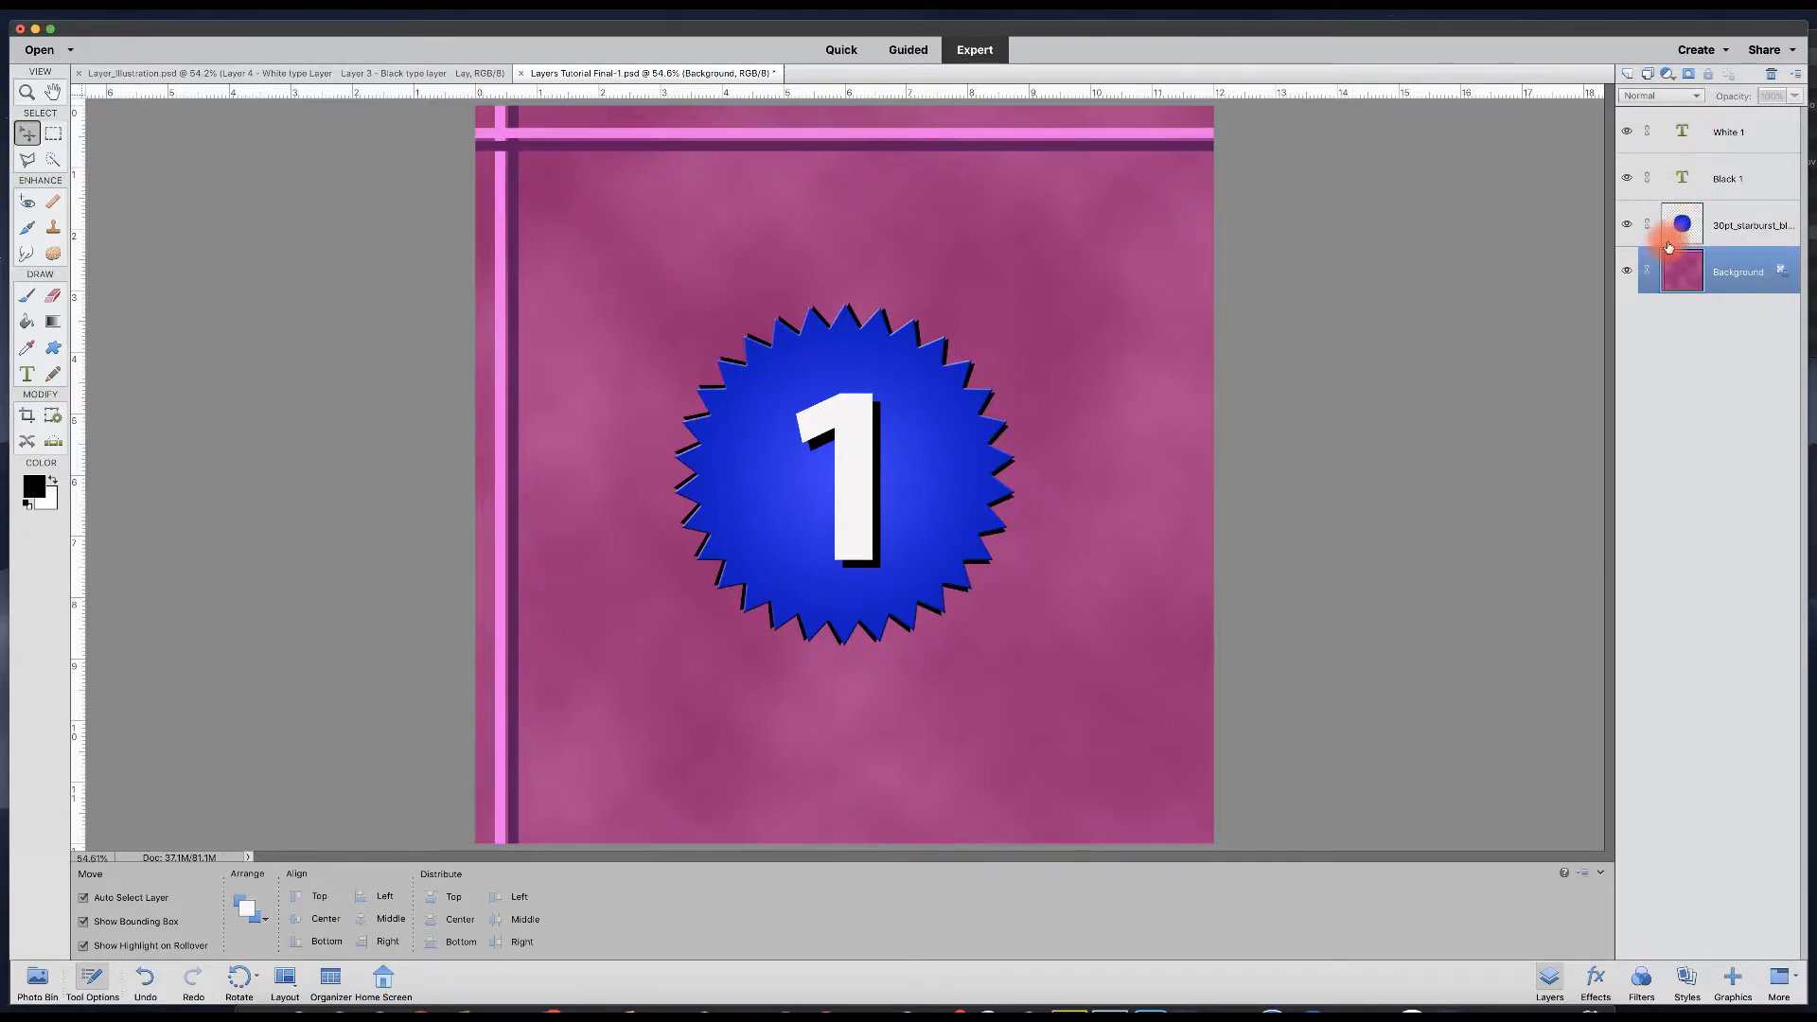
left_click(1628, 273)
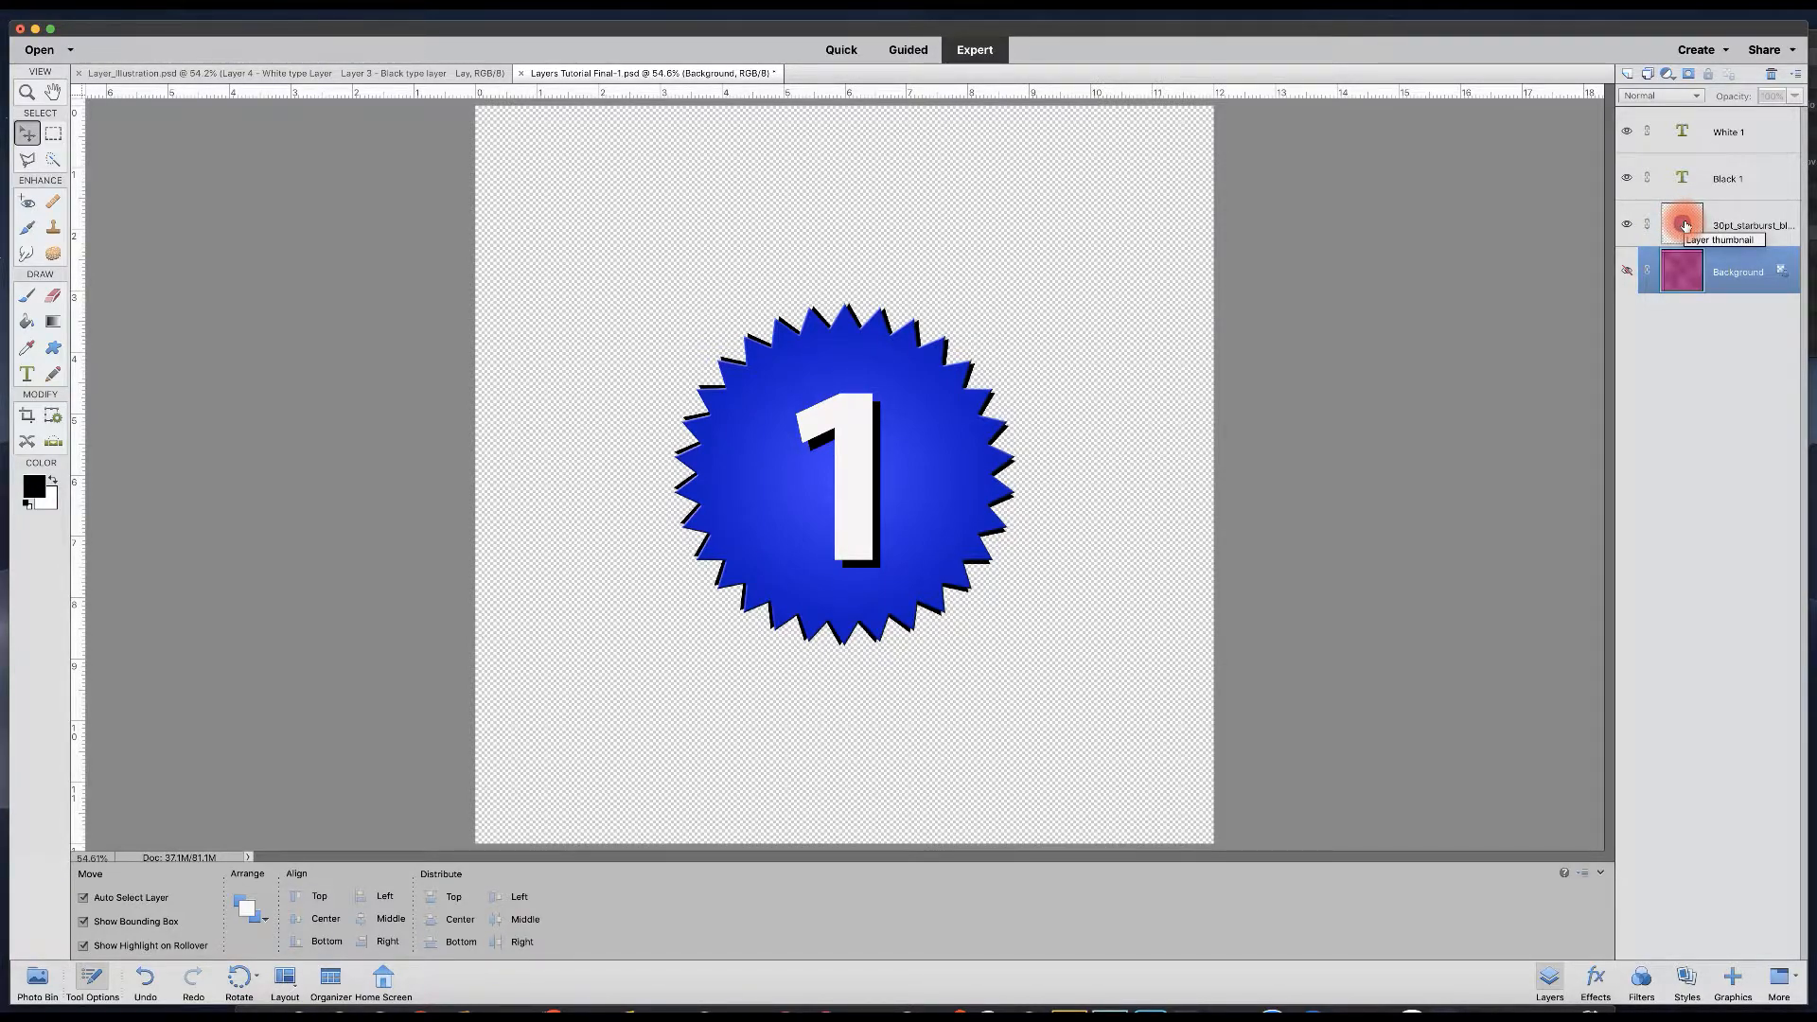
left_click(1628, 274)
left_click(1627, 273)
left_click(1628, 226)
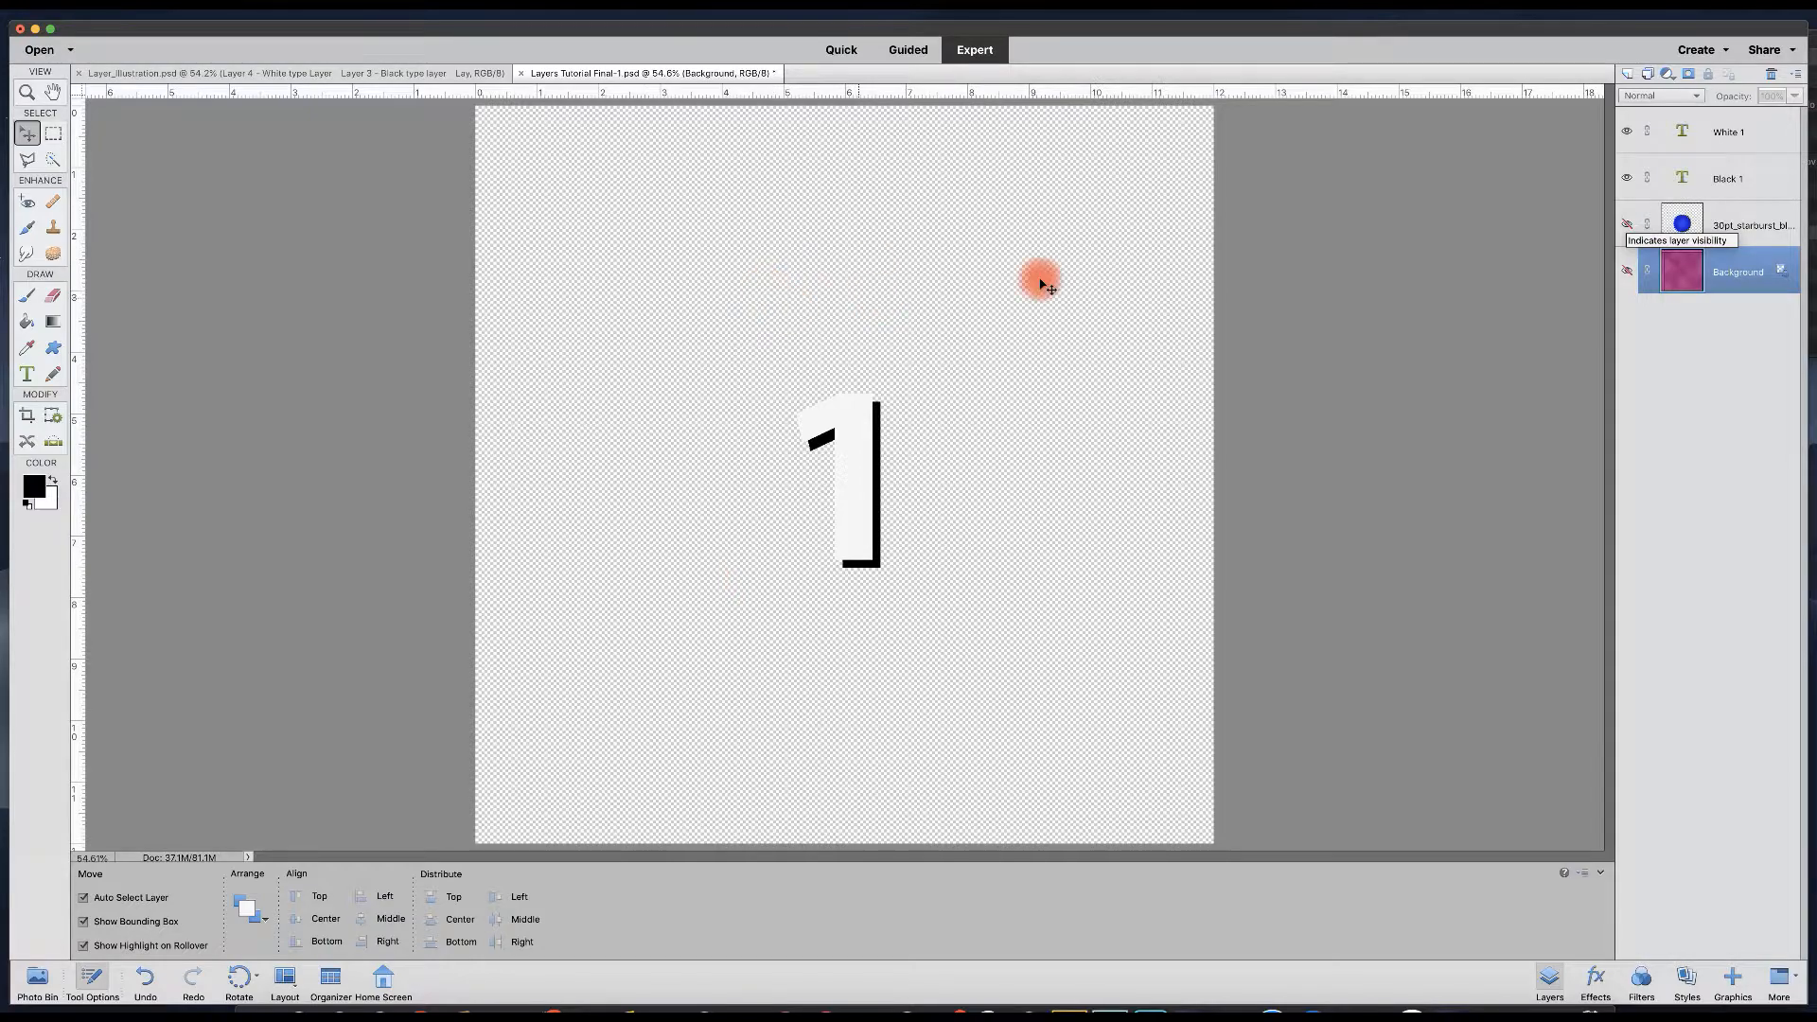
left_click(1628, 225)
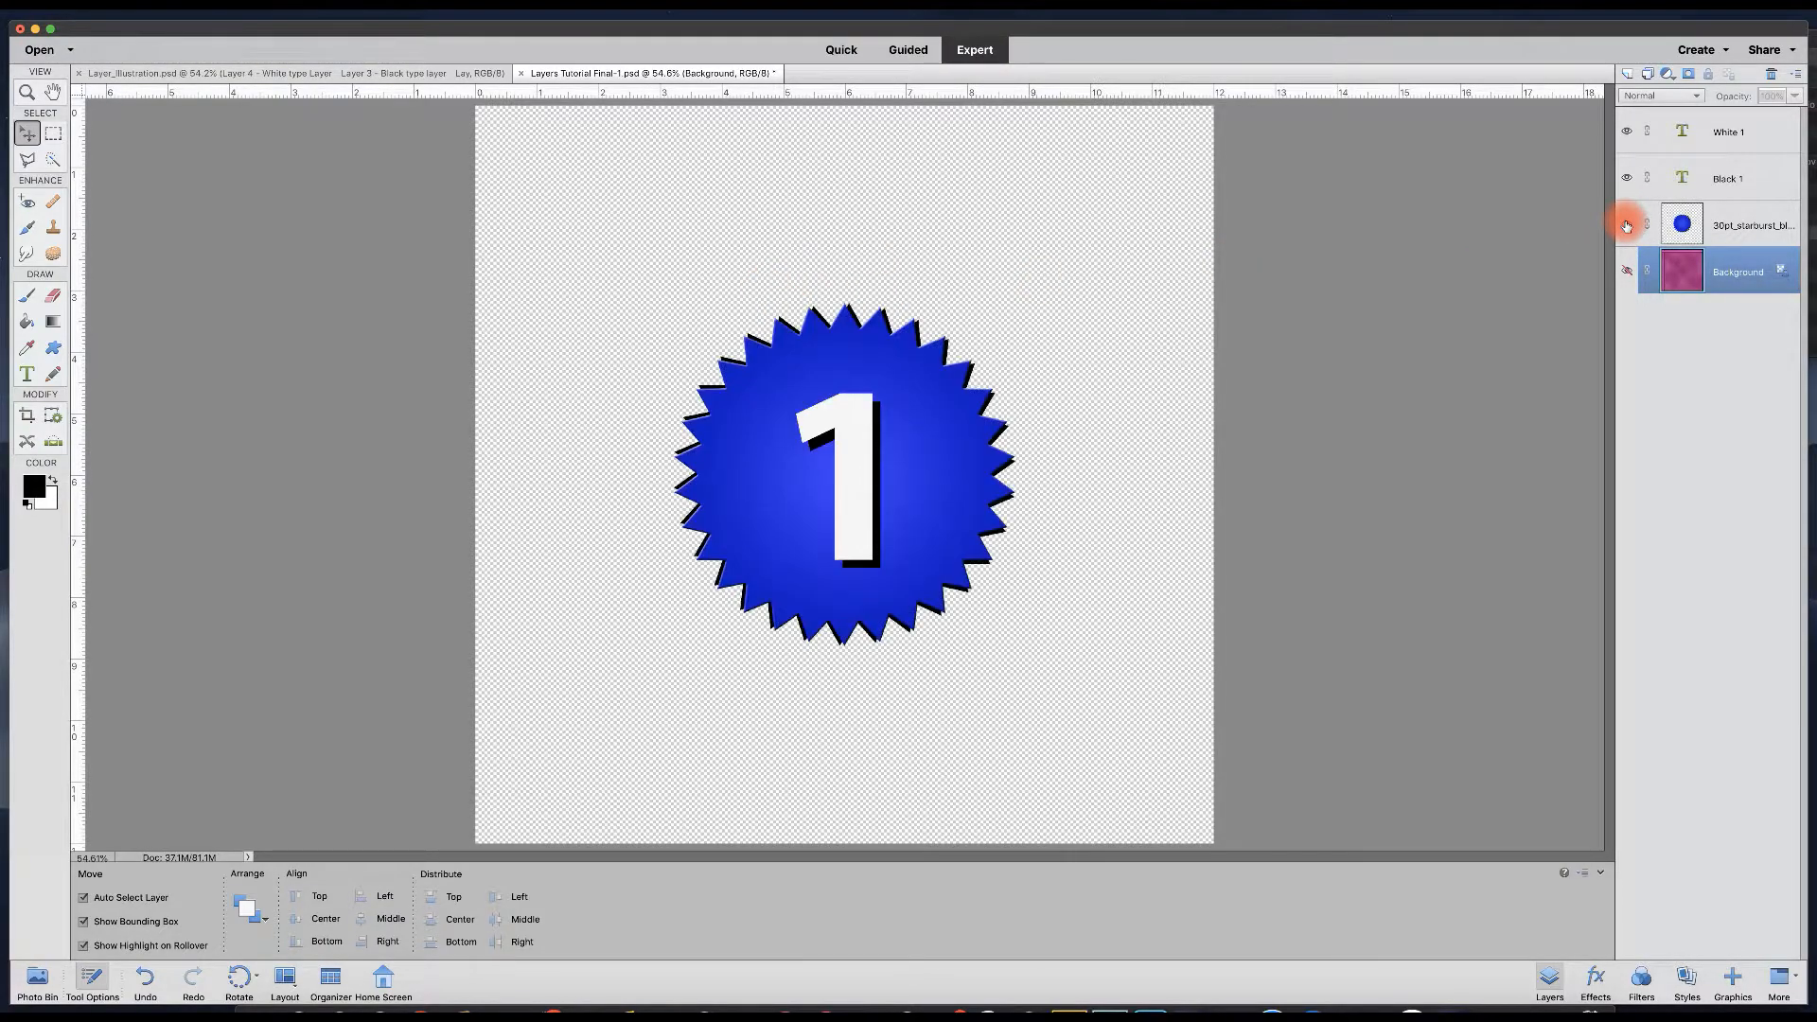
left_click(1627, 272)
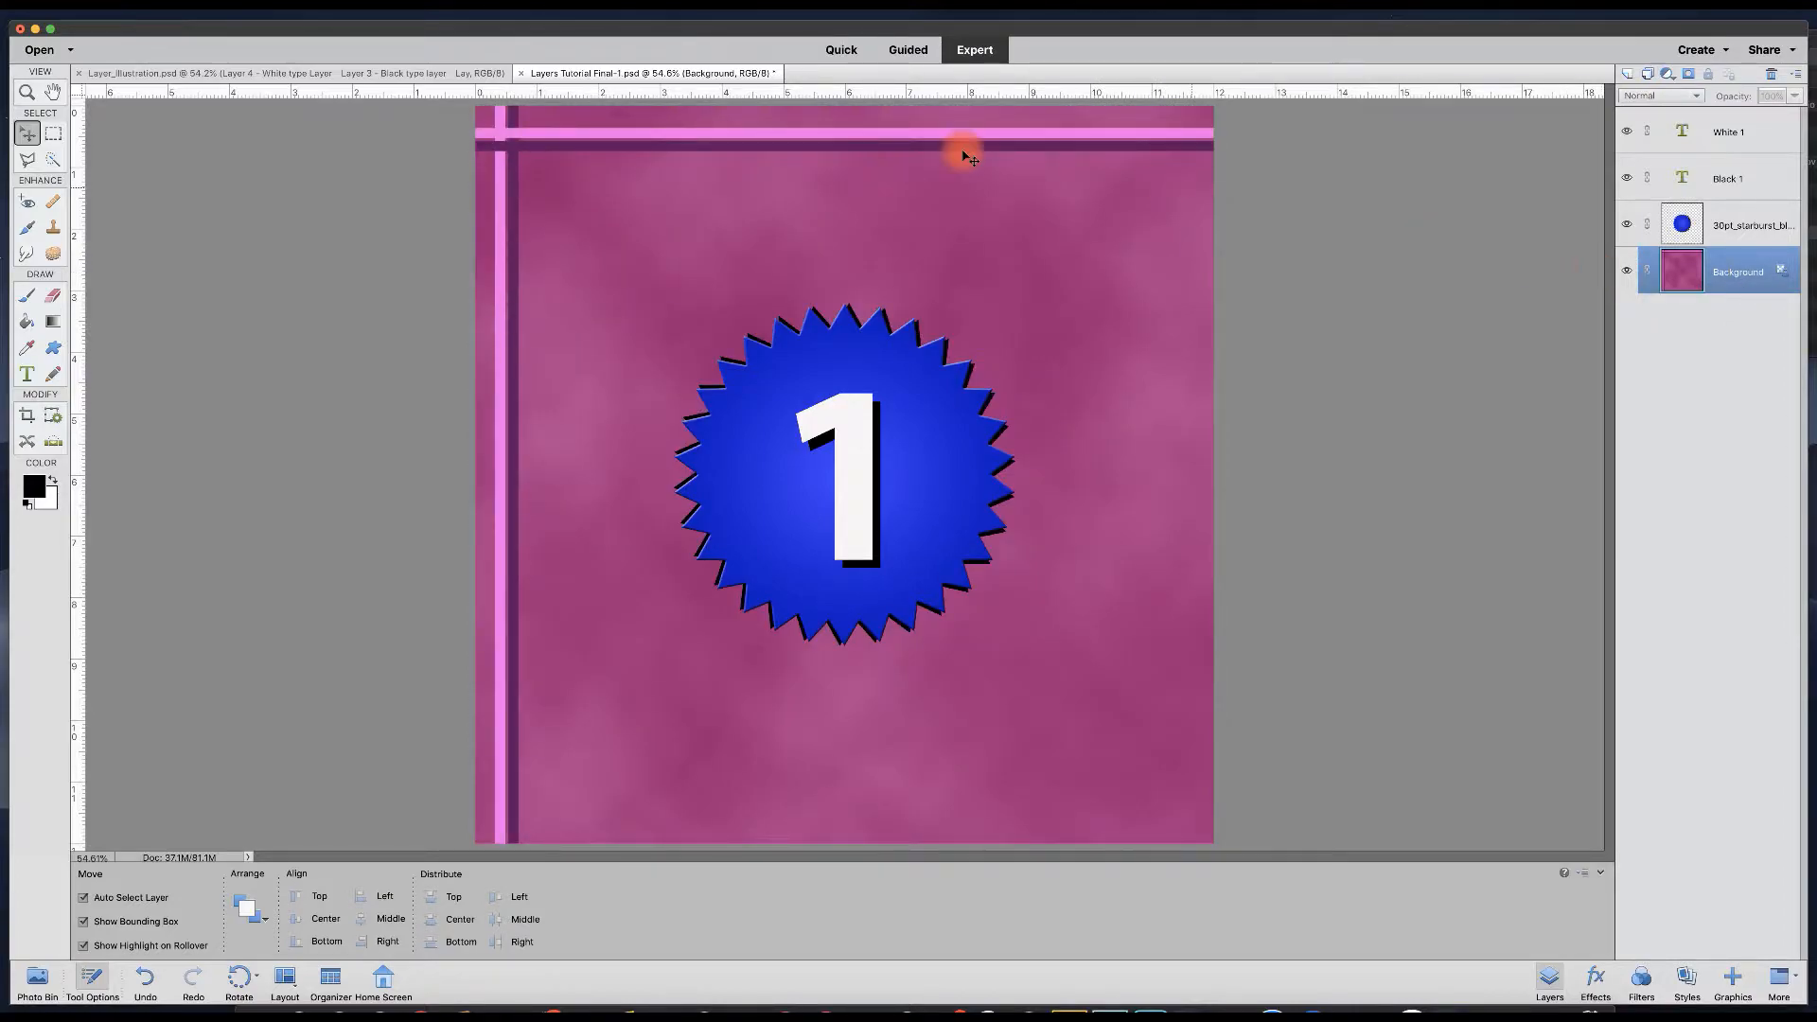
View the stacked layer diagram in Layer_Illustration.psd and return to Layers Tutorial Final-1.psd.
left_click(306, 76)
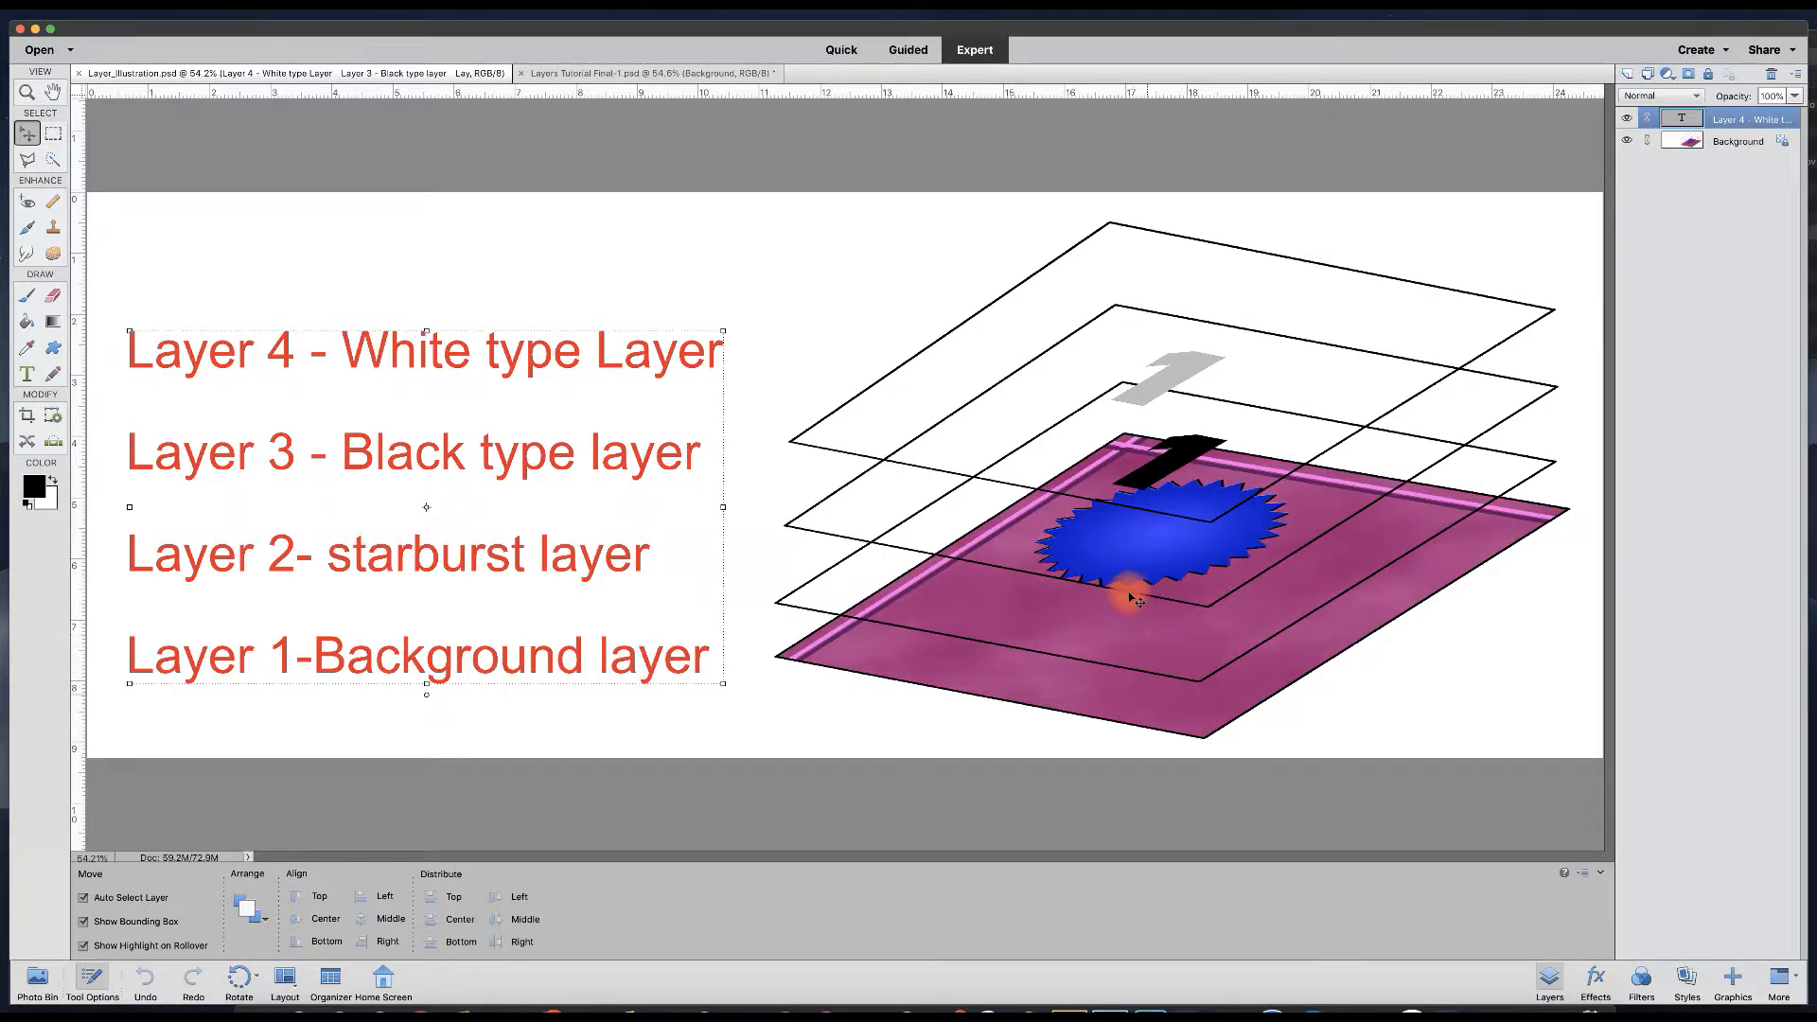
left_click(599, 76)
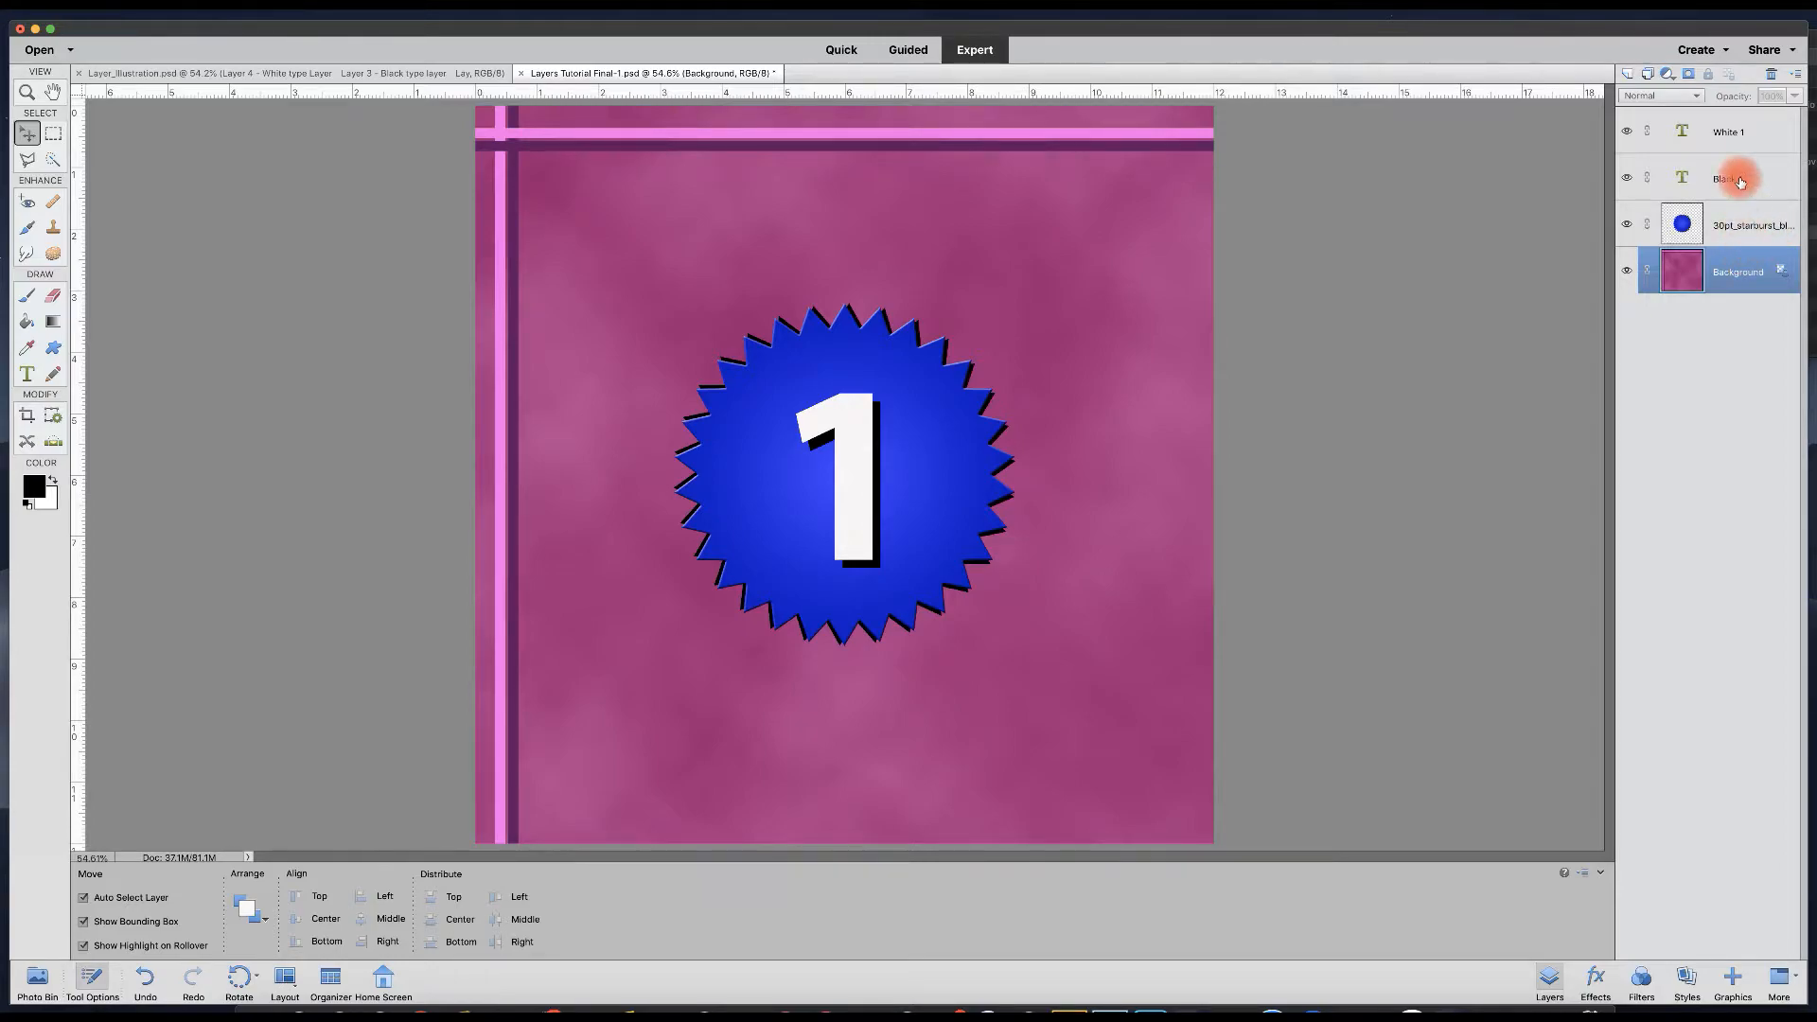
Move the White 1 text layer below Black 1 and further down beneath the starburst layer.
left_click(1730, 135)
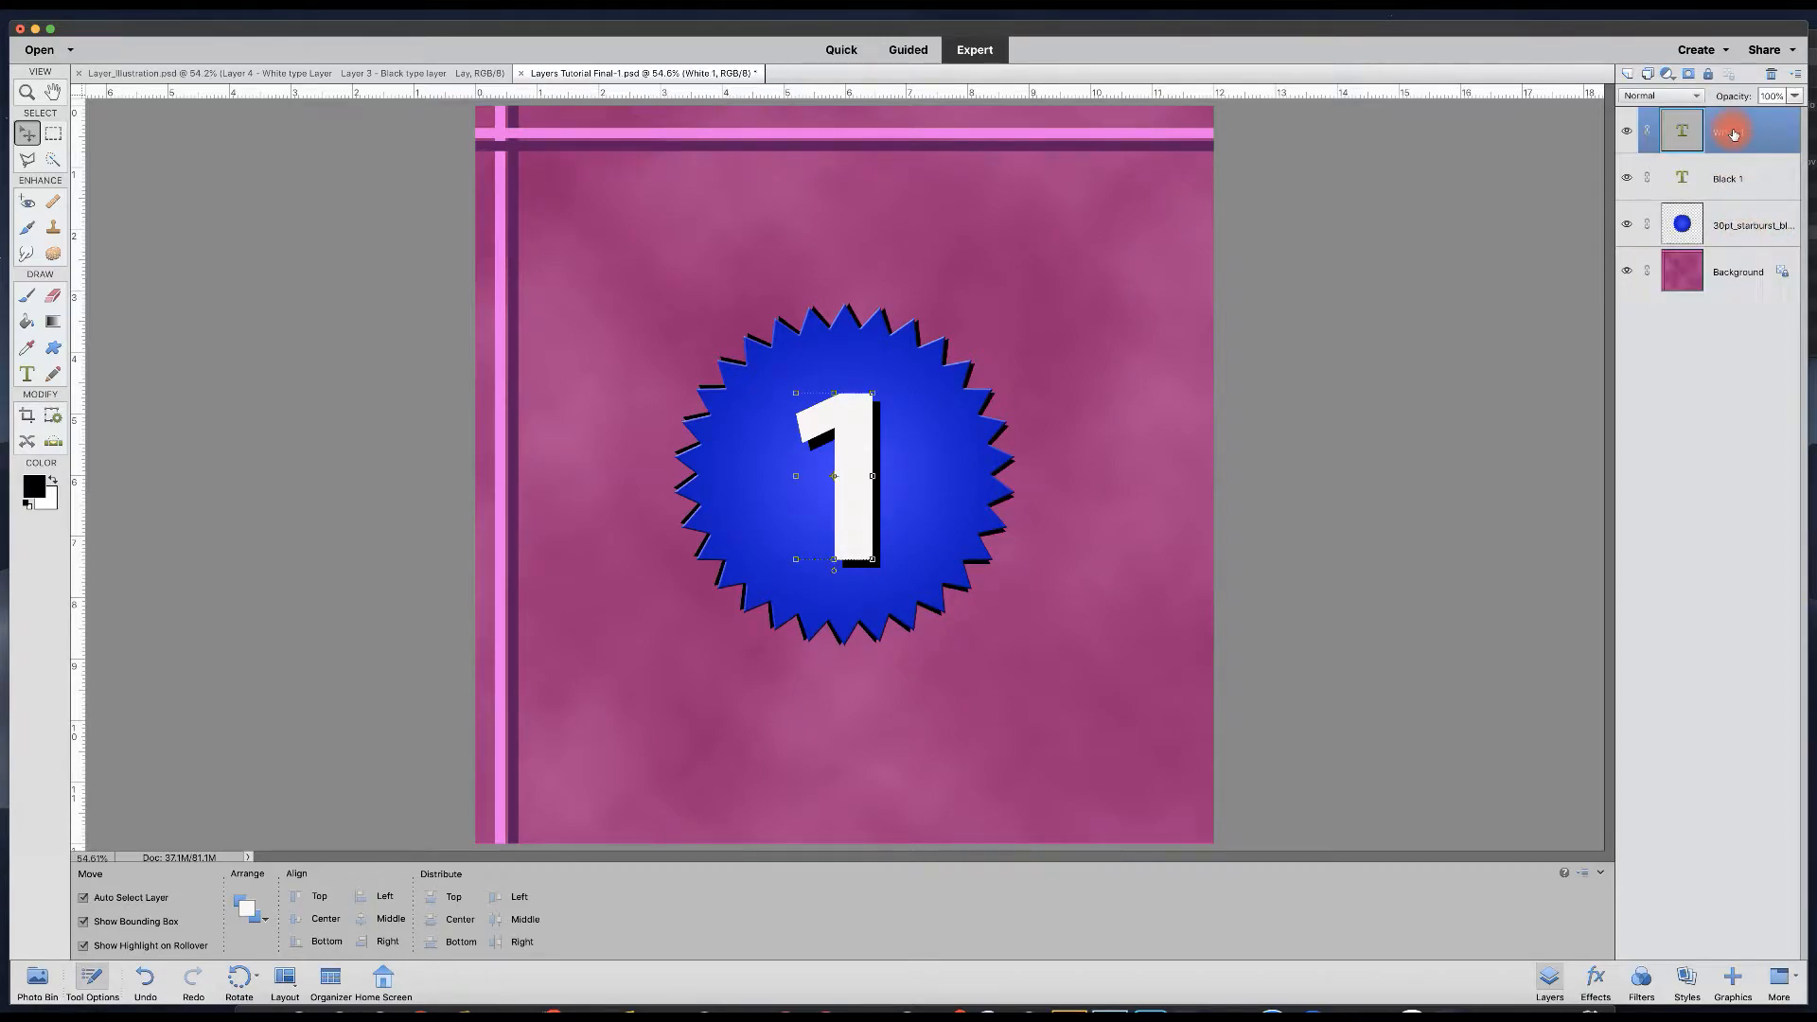
mouse_move(1732, 134)
left_mouse_down()
mouse_move(1730, 203)
mouse_move(1725, 133)
left_mouse_up()
left_click_drag(1727, 129, 1723, 195)
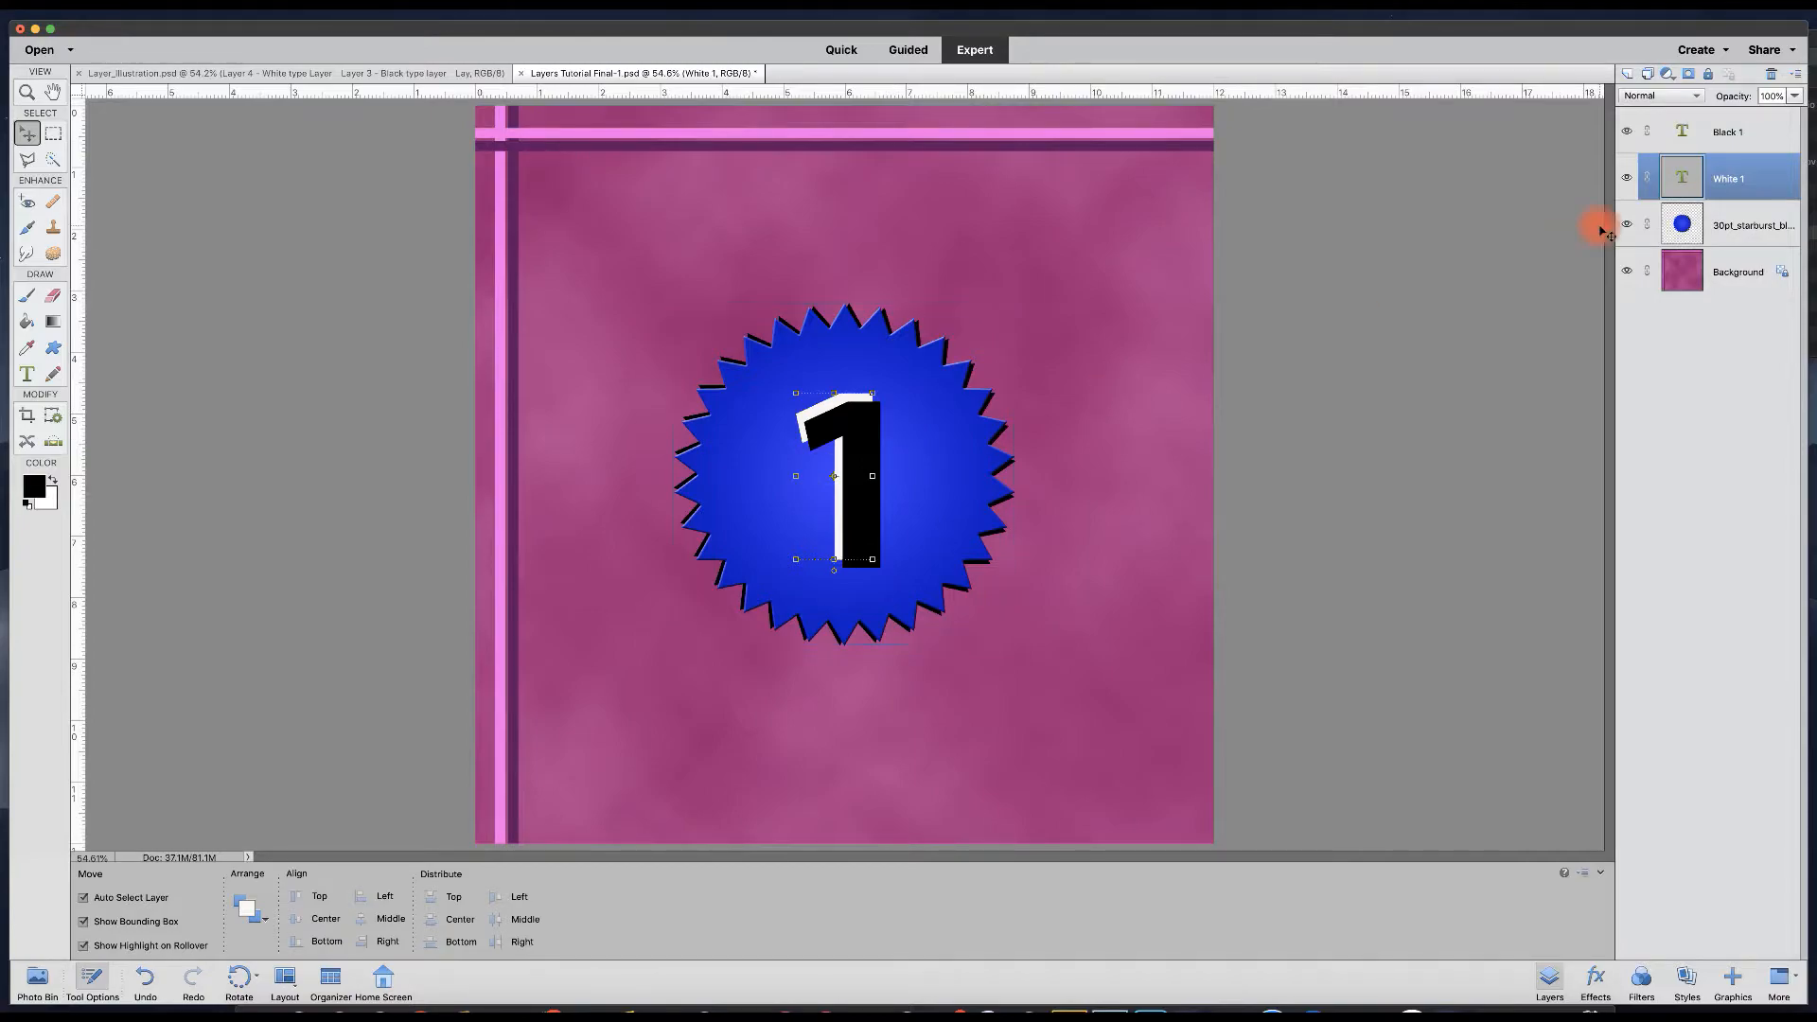
left_click_drag(1733, 179, 1729, 248)
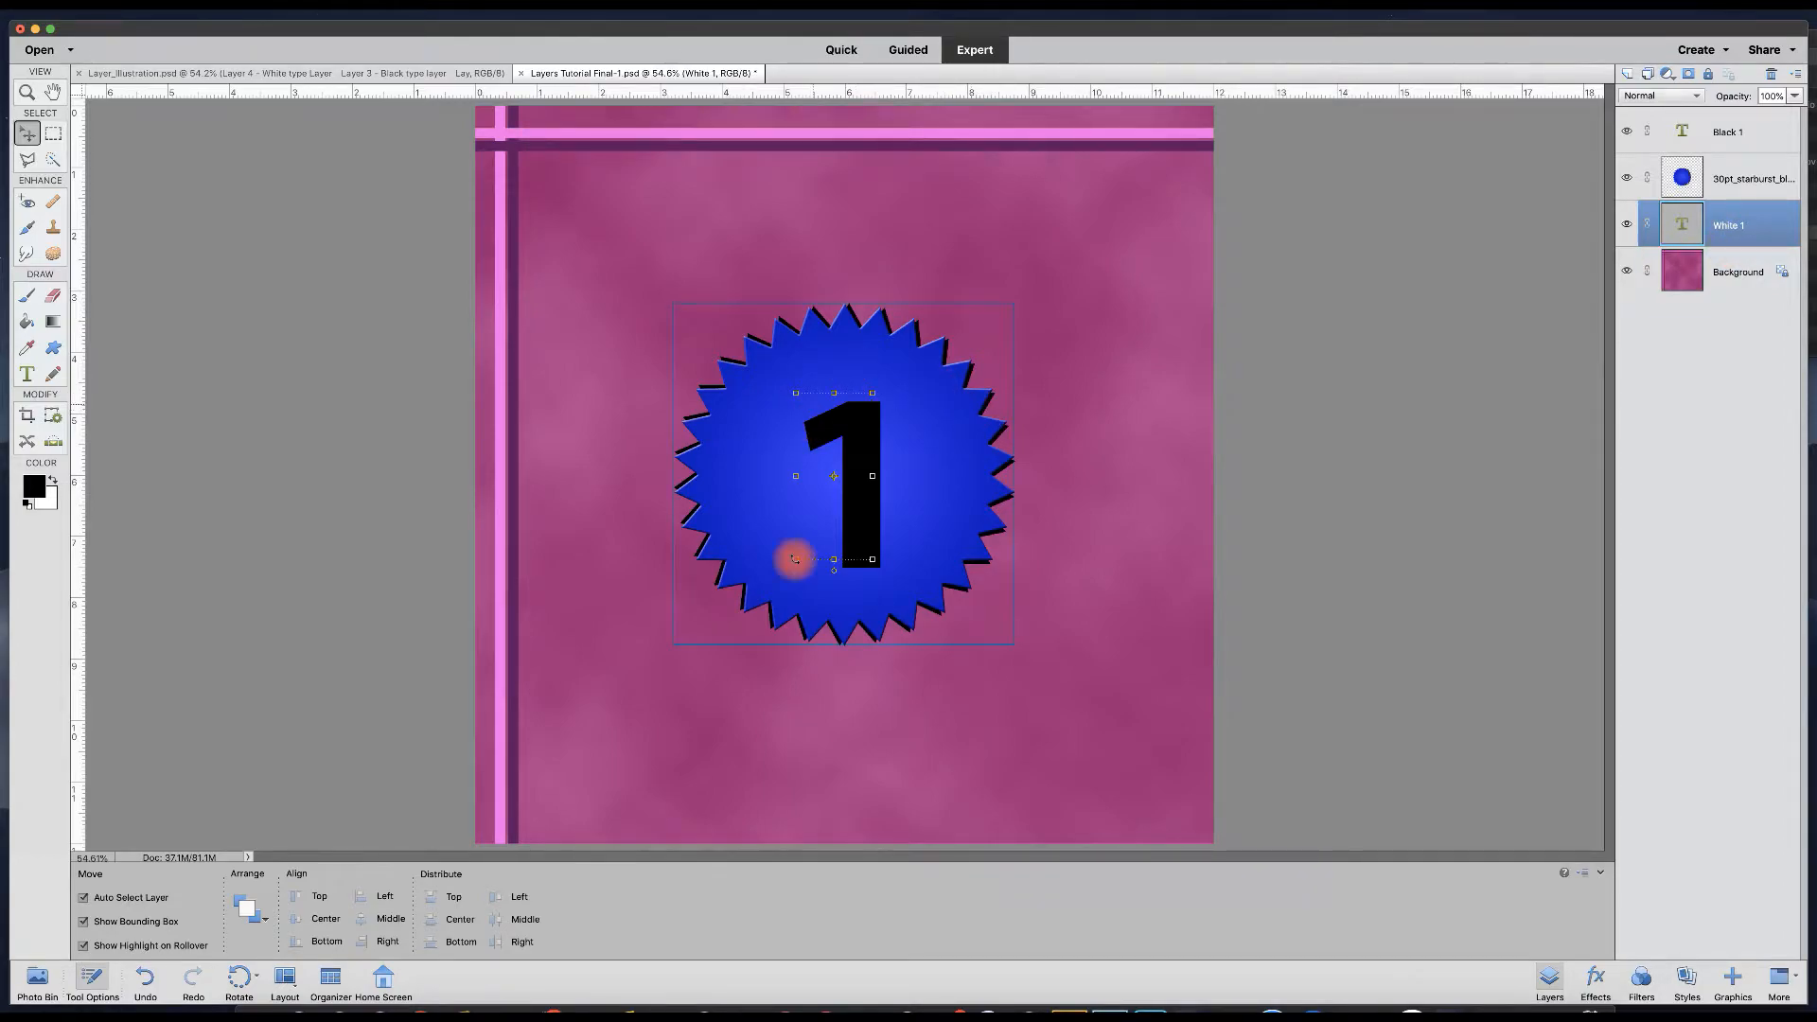
Hide and reshow the starburst layer, and return the White 1 layer to the top of the layer stack.
left_click(1627, 179)
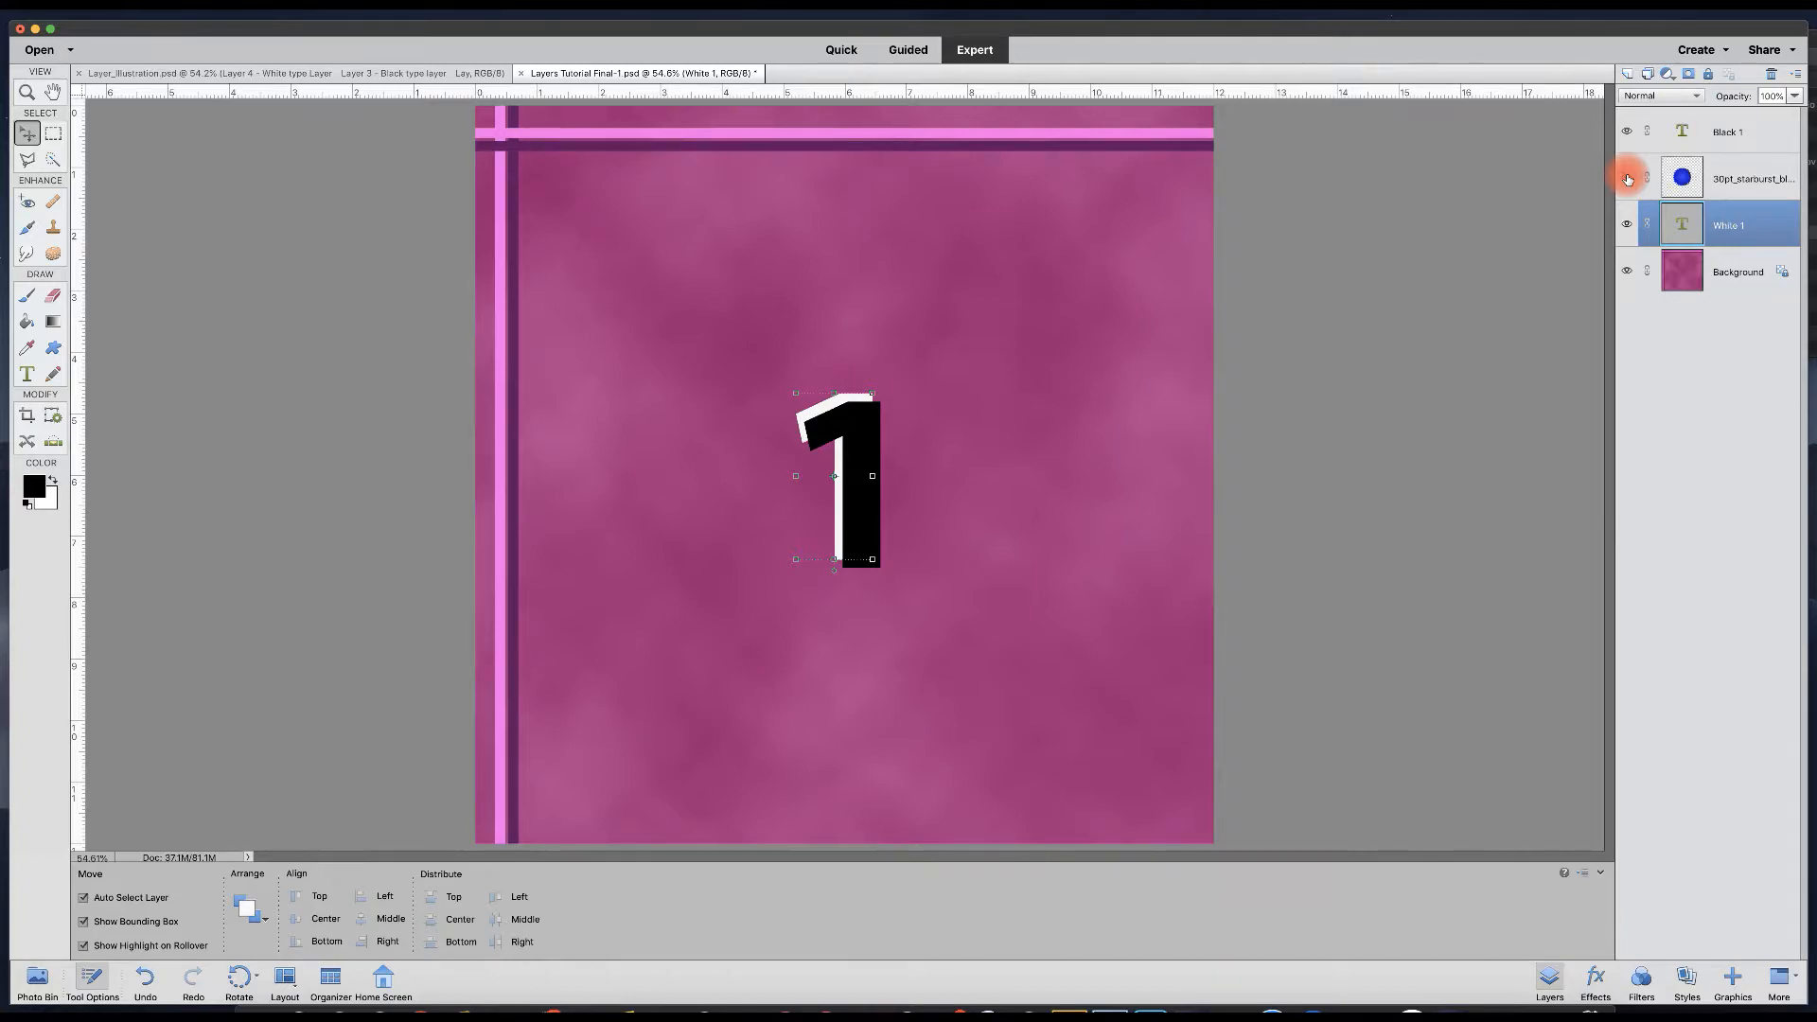
left_click(1628, 179)
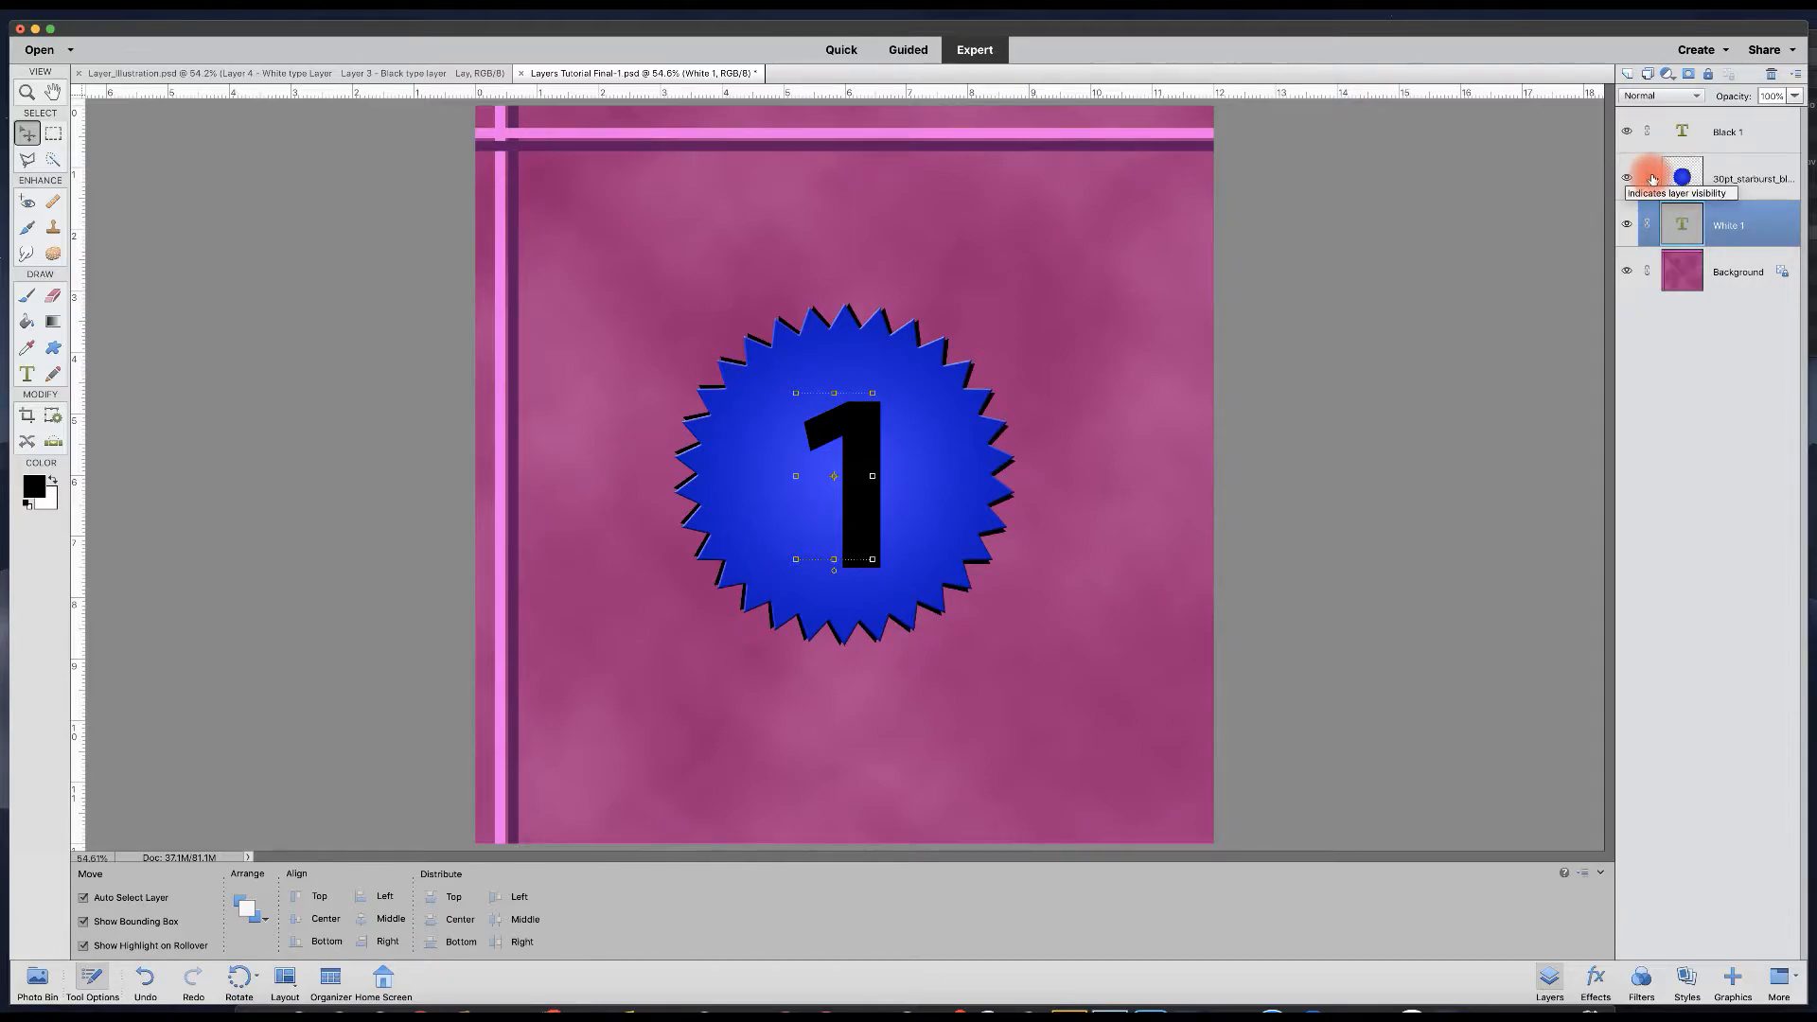
left_click(1723, 227)
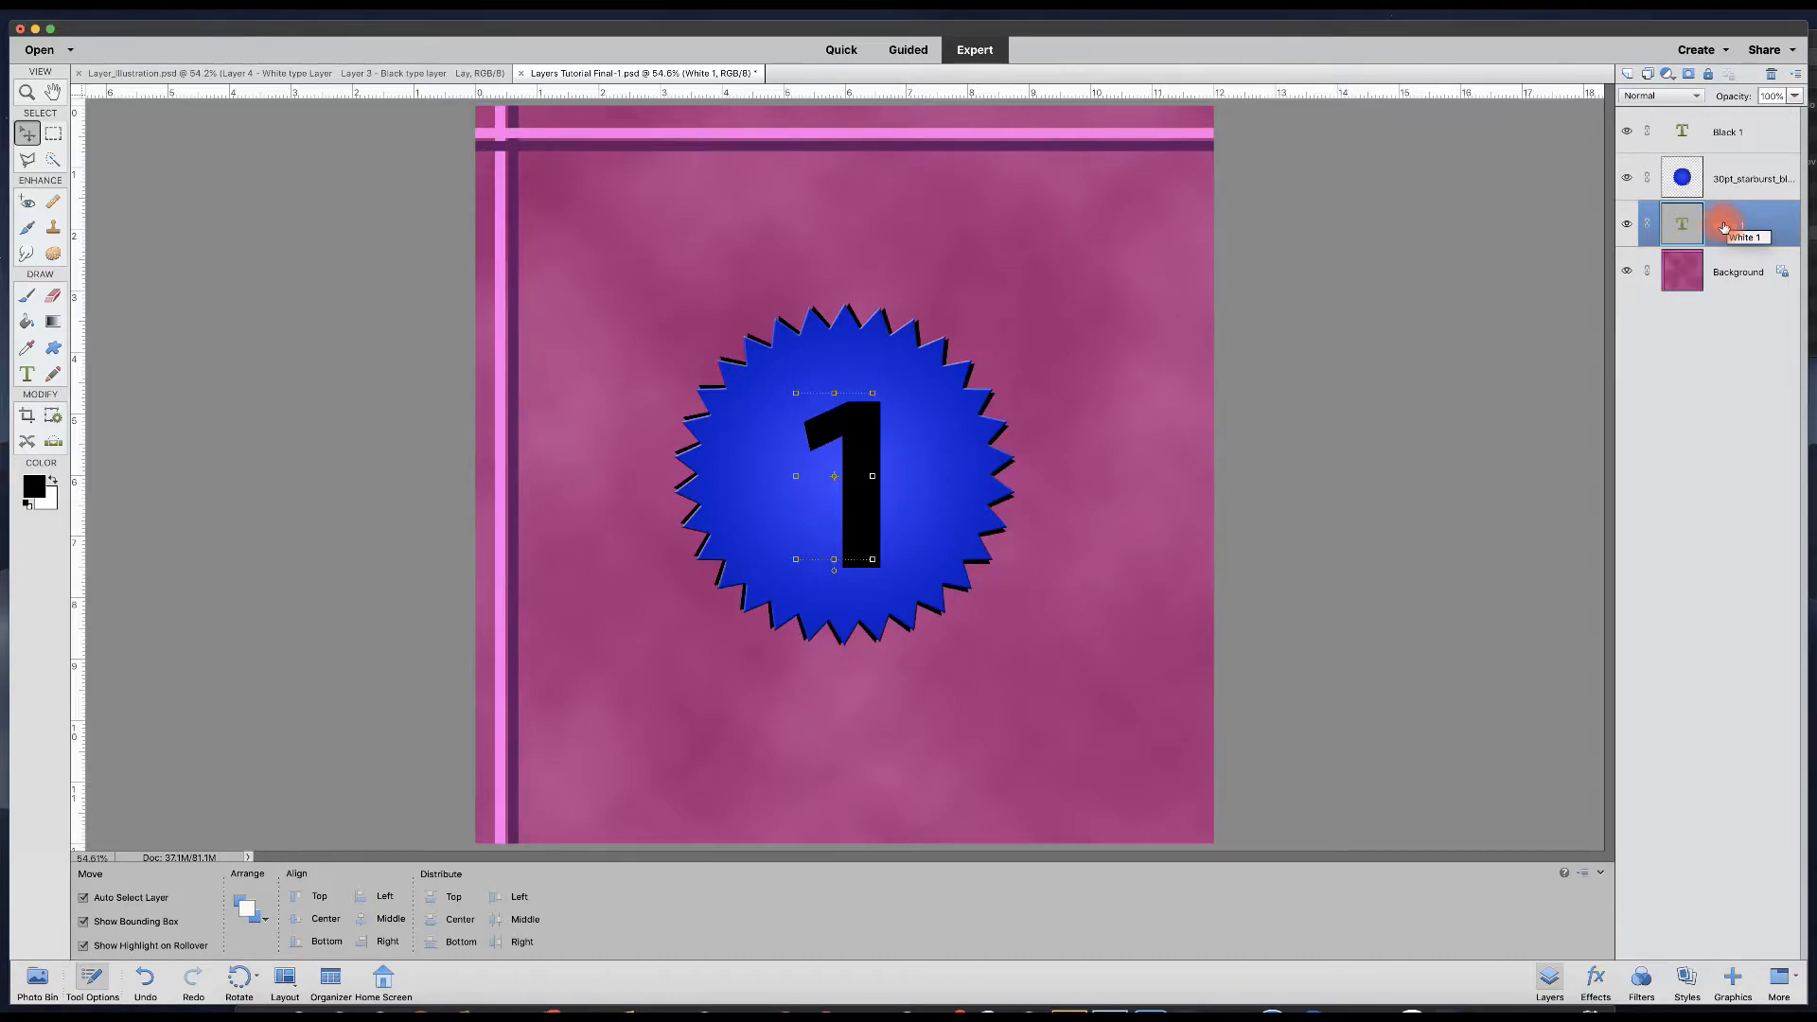
left_click_drag(1724, 226, 1710, 110)
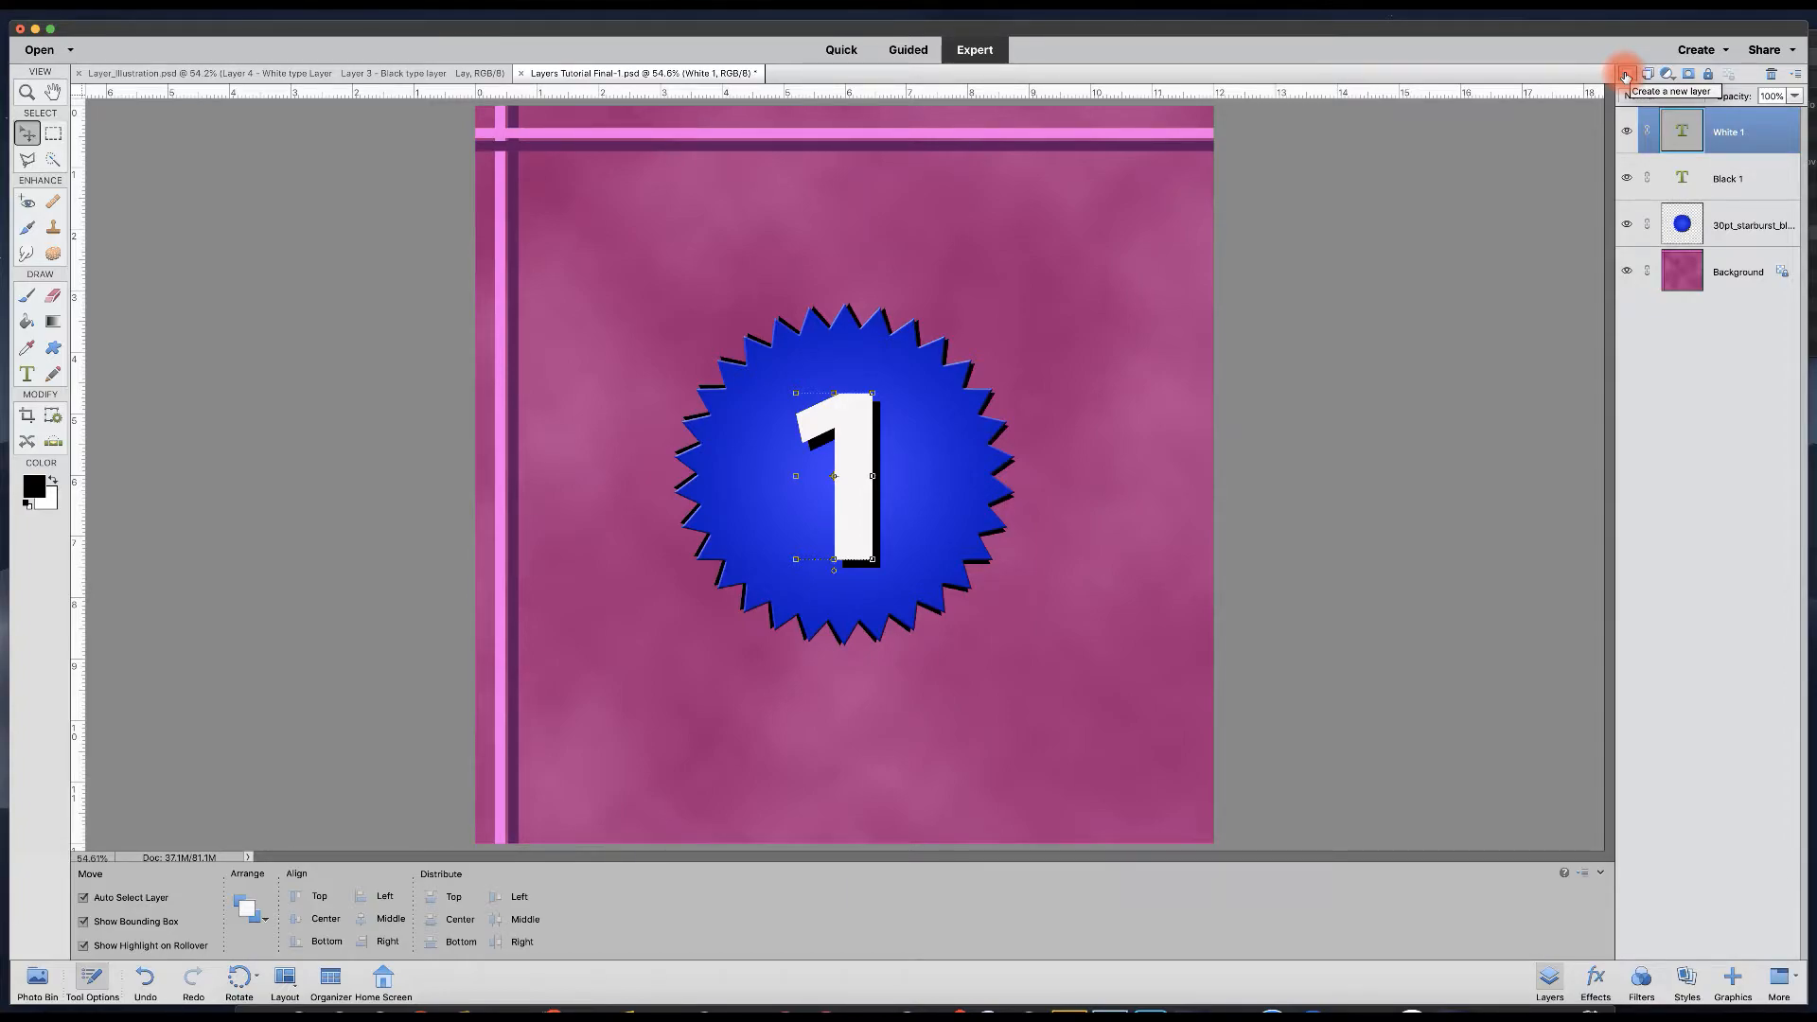
Duplicate the starburst layer and delete the copy.
left_click(1727, 226)
left_click_drag(1727, 225, 1627, 75)
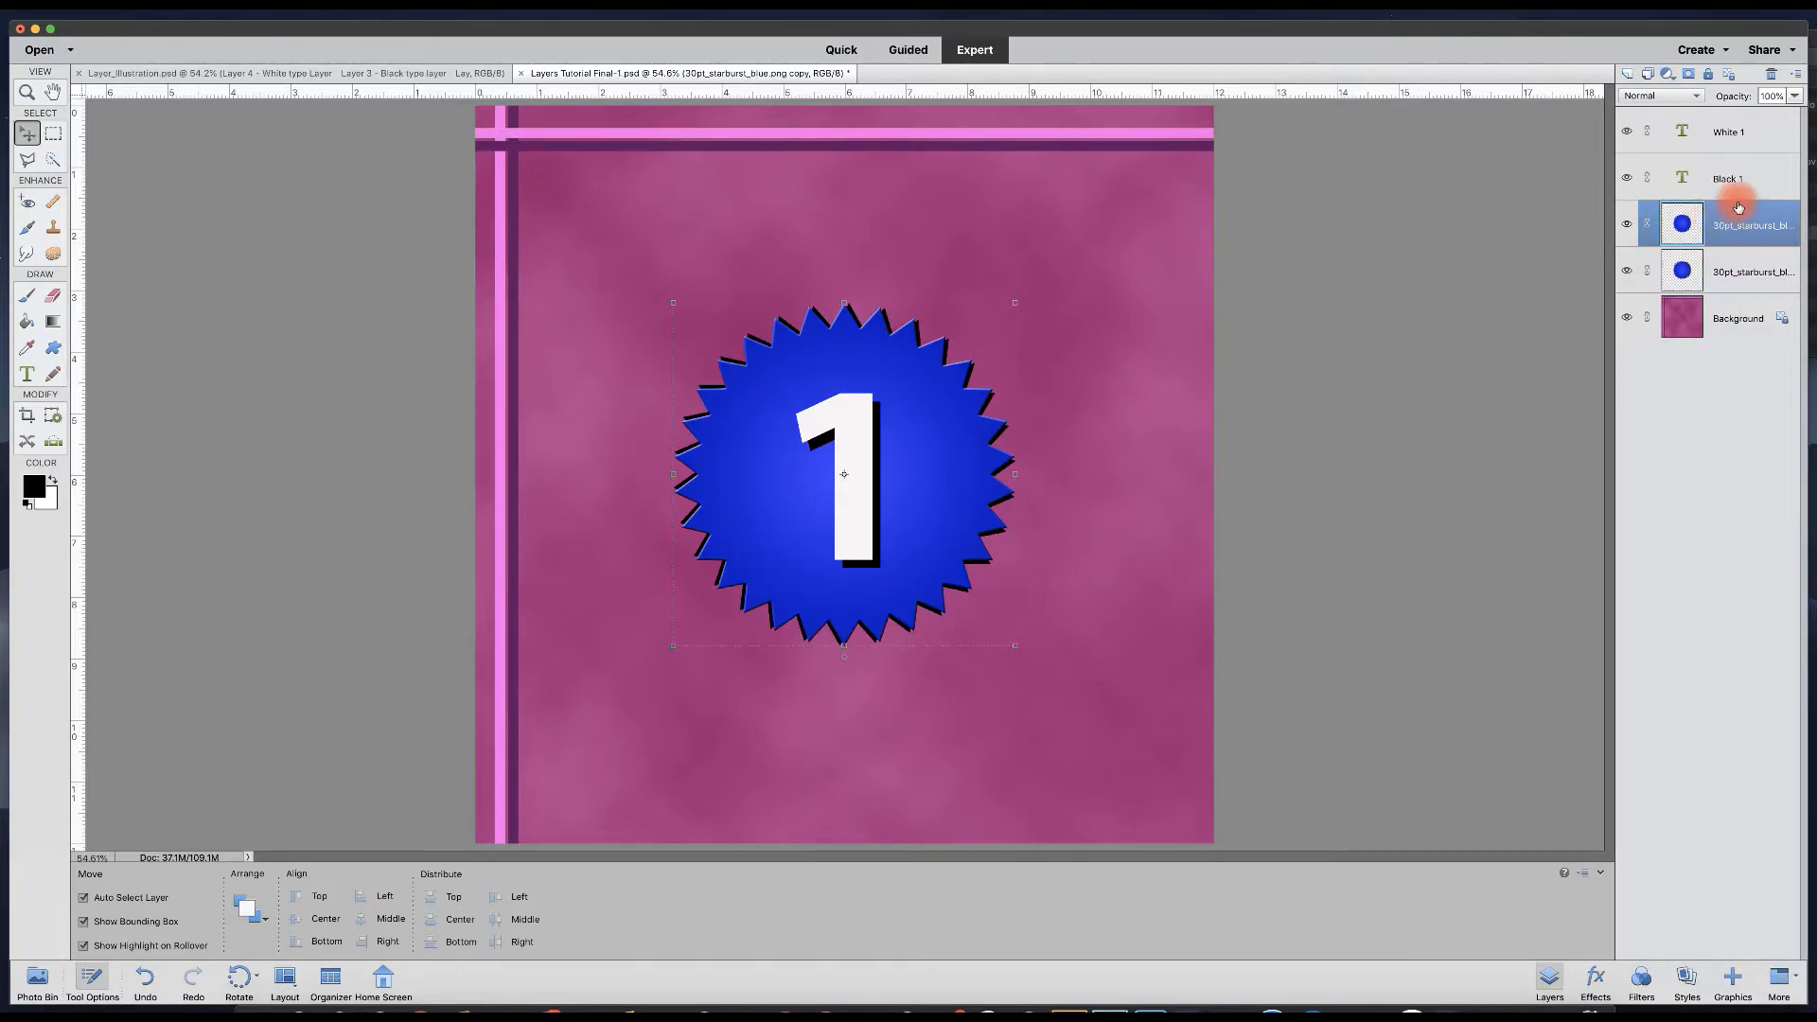
left_click(1771, 76)
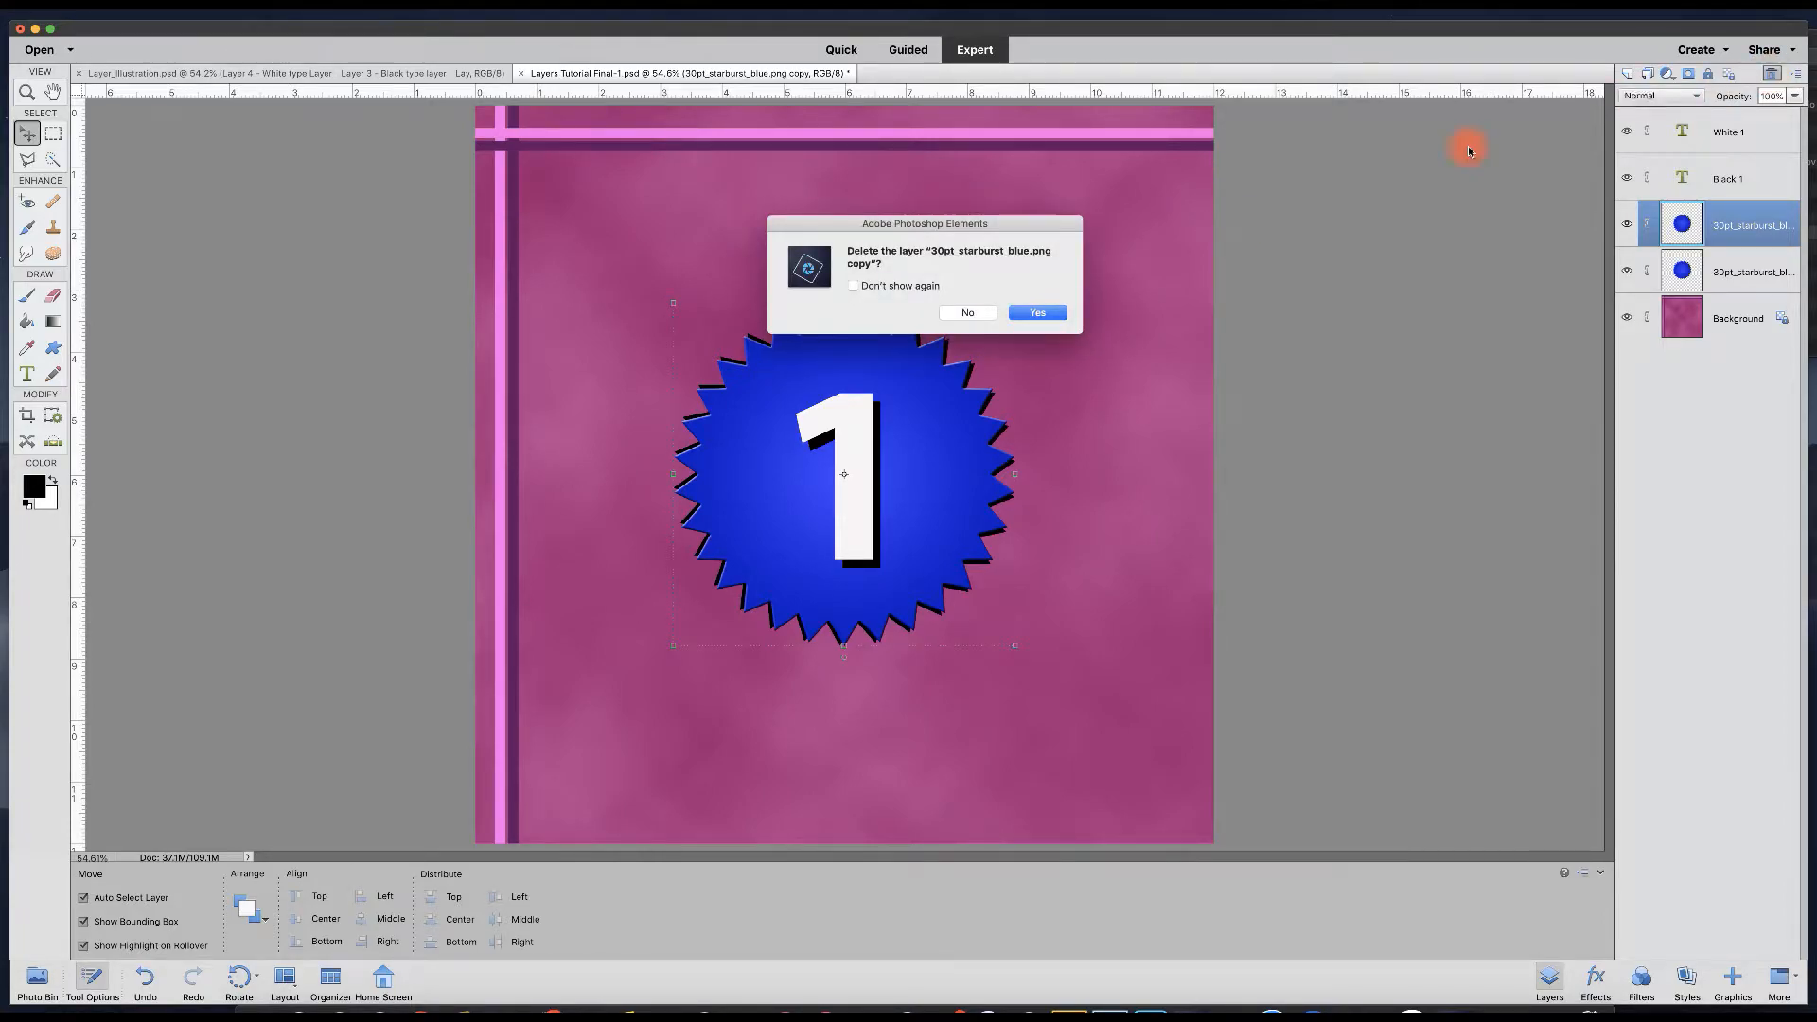
left_click(1042, 312)
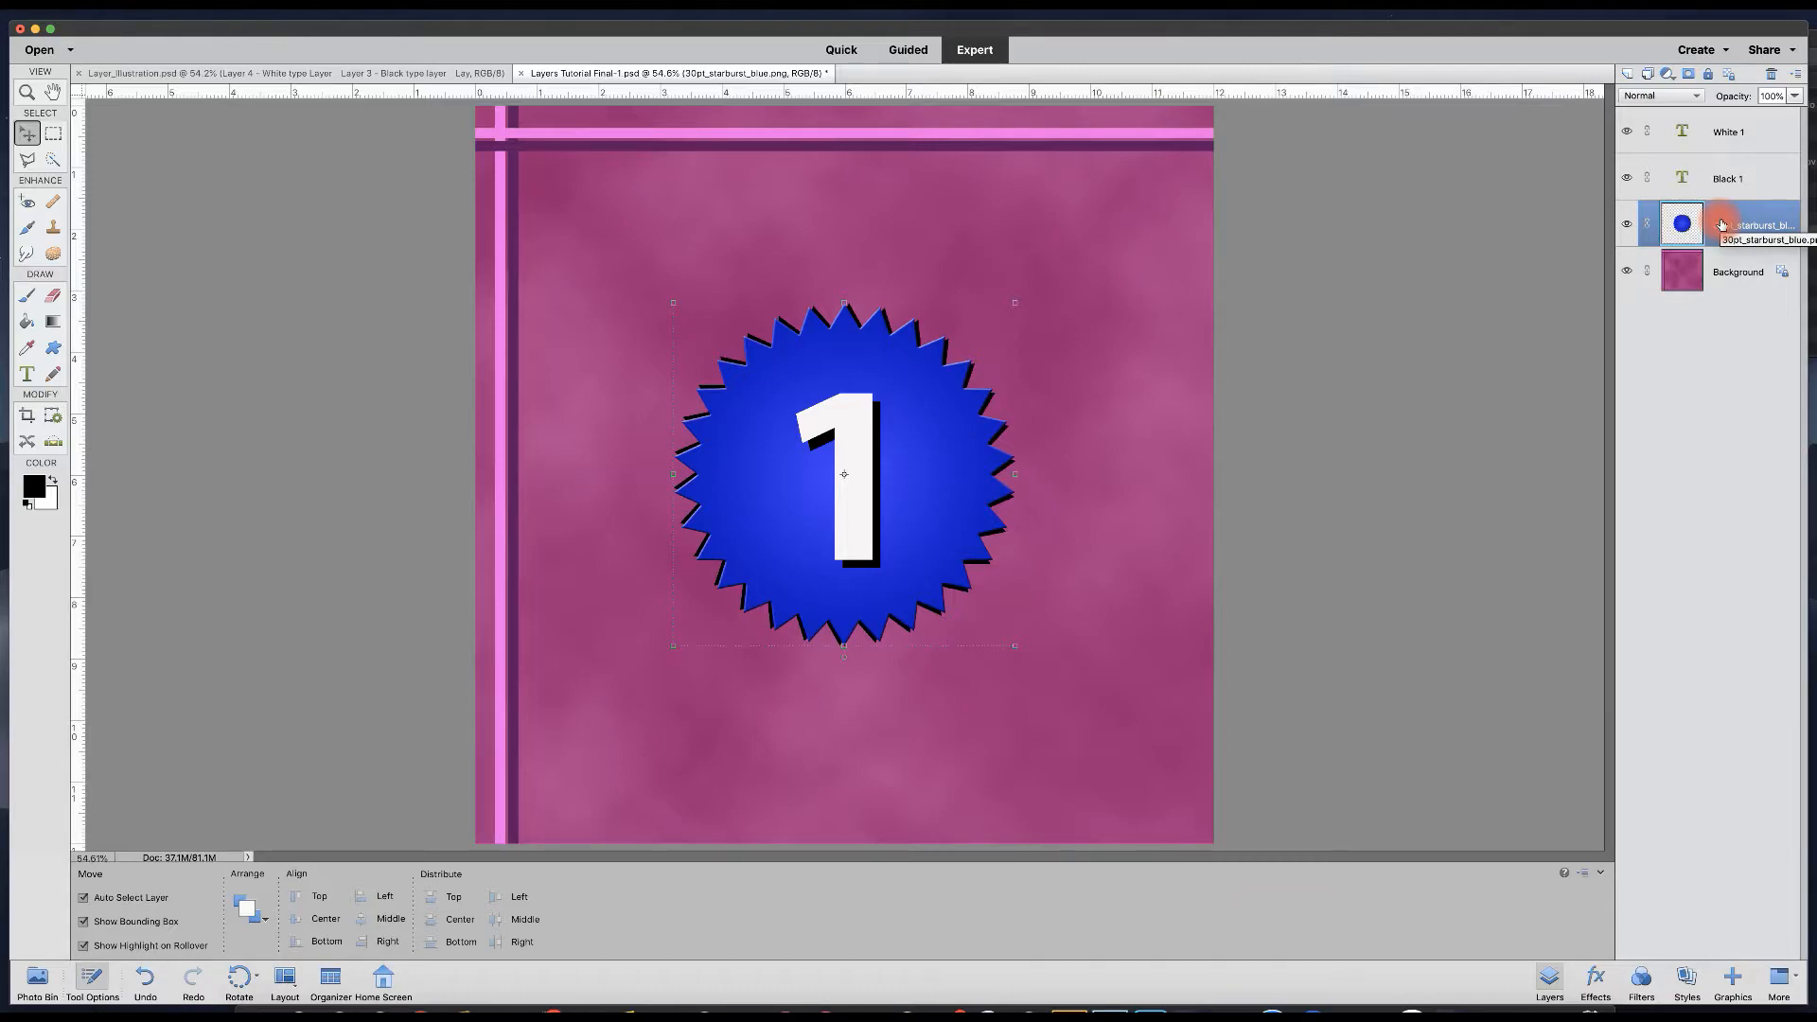
Create an empty layer directly above the starburst layer and name it "new layer".
left_click(1626, 76)
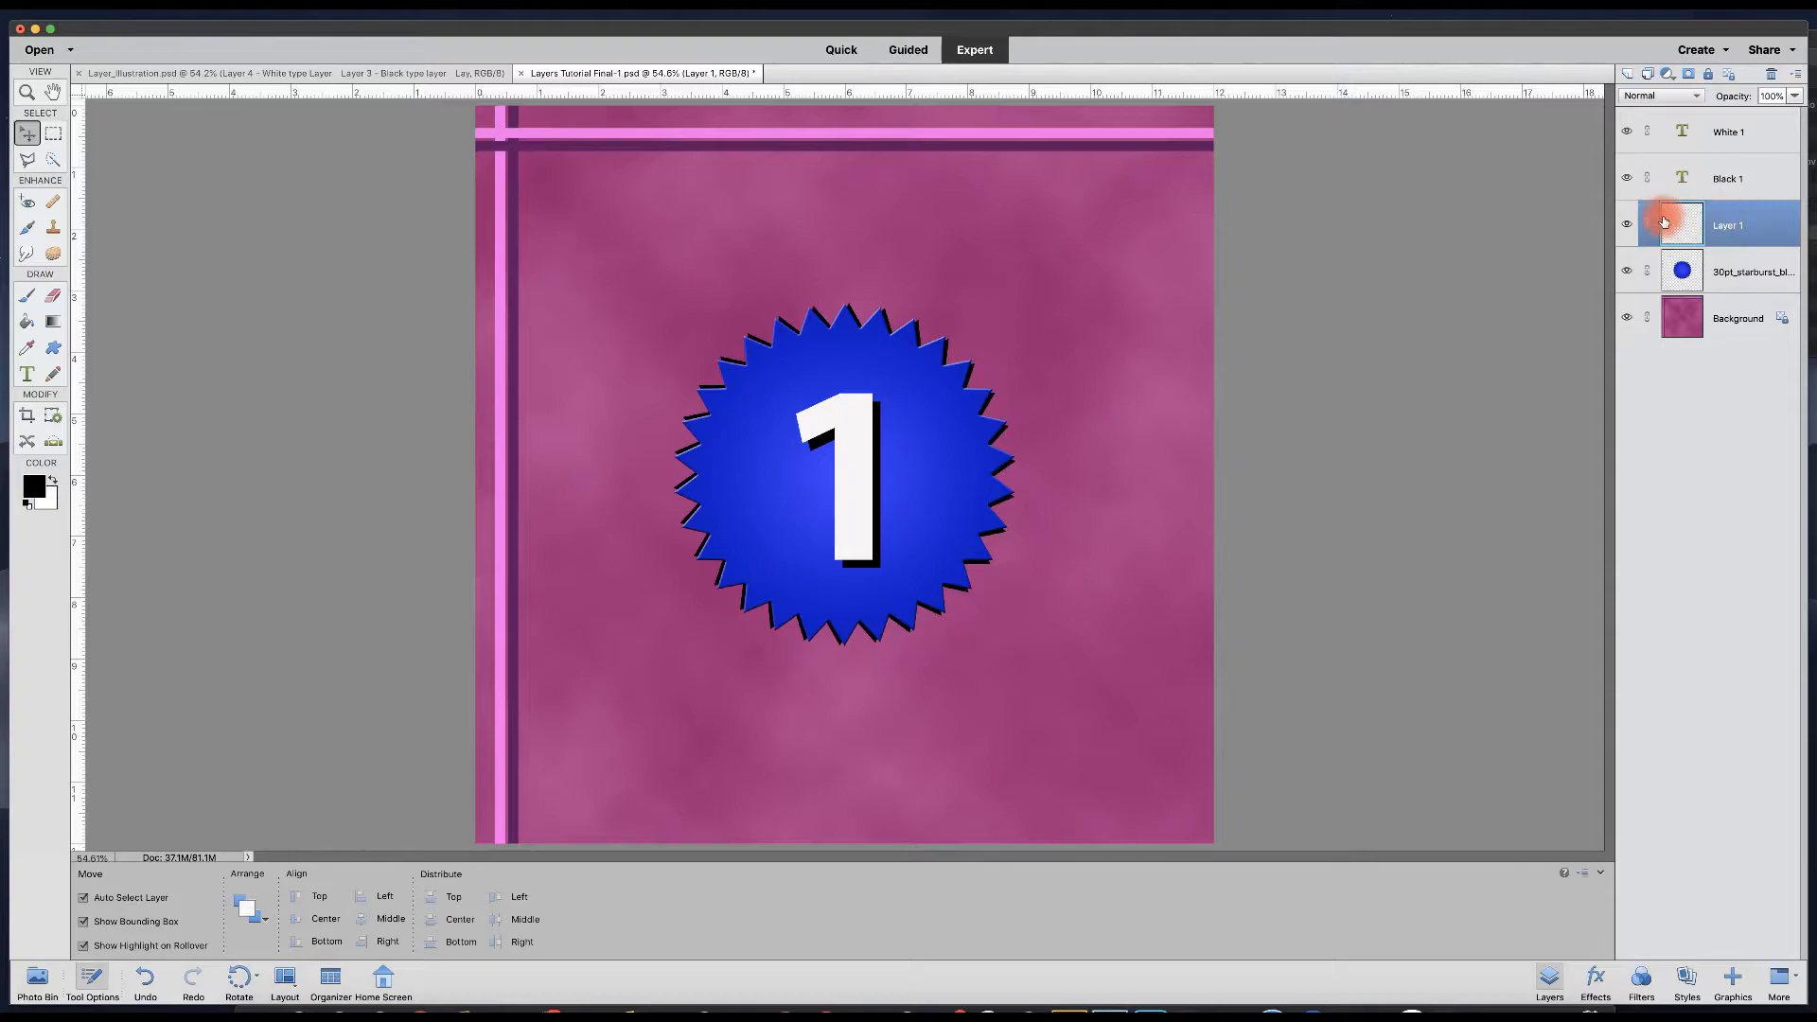
double_click(1728, 228)
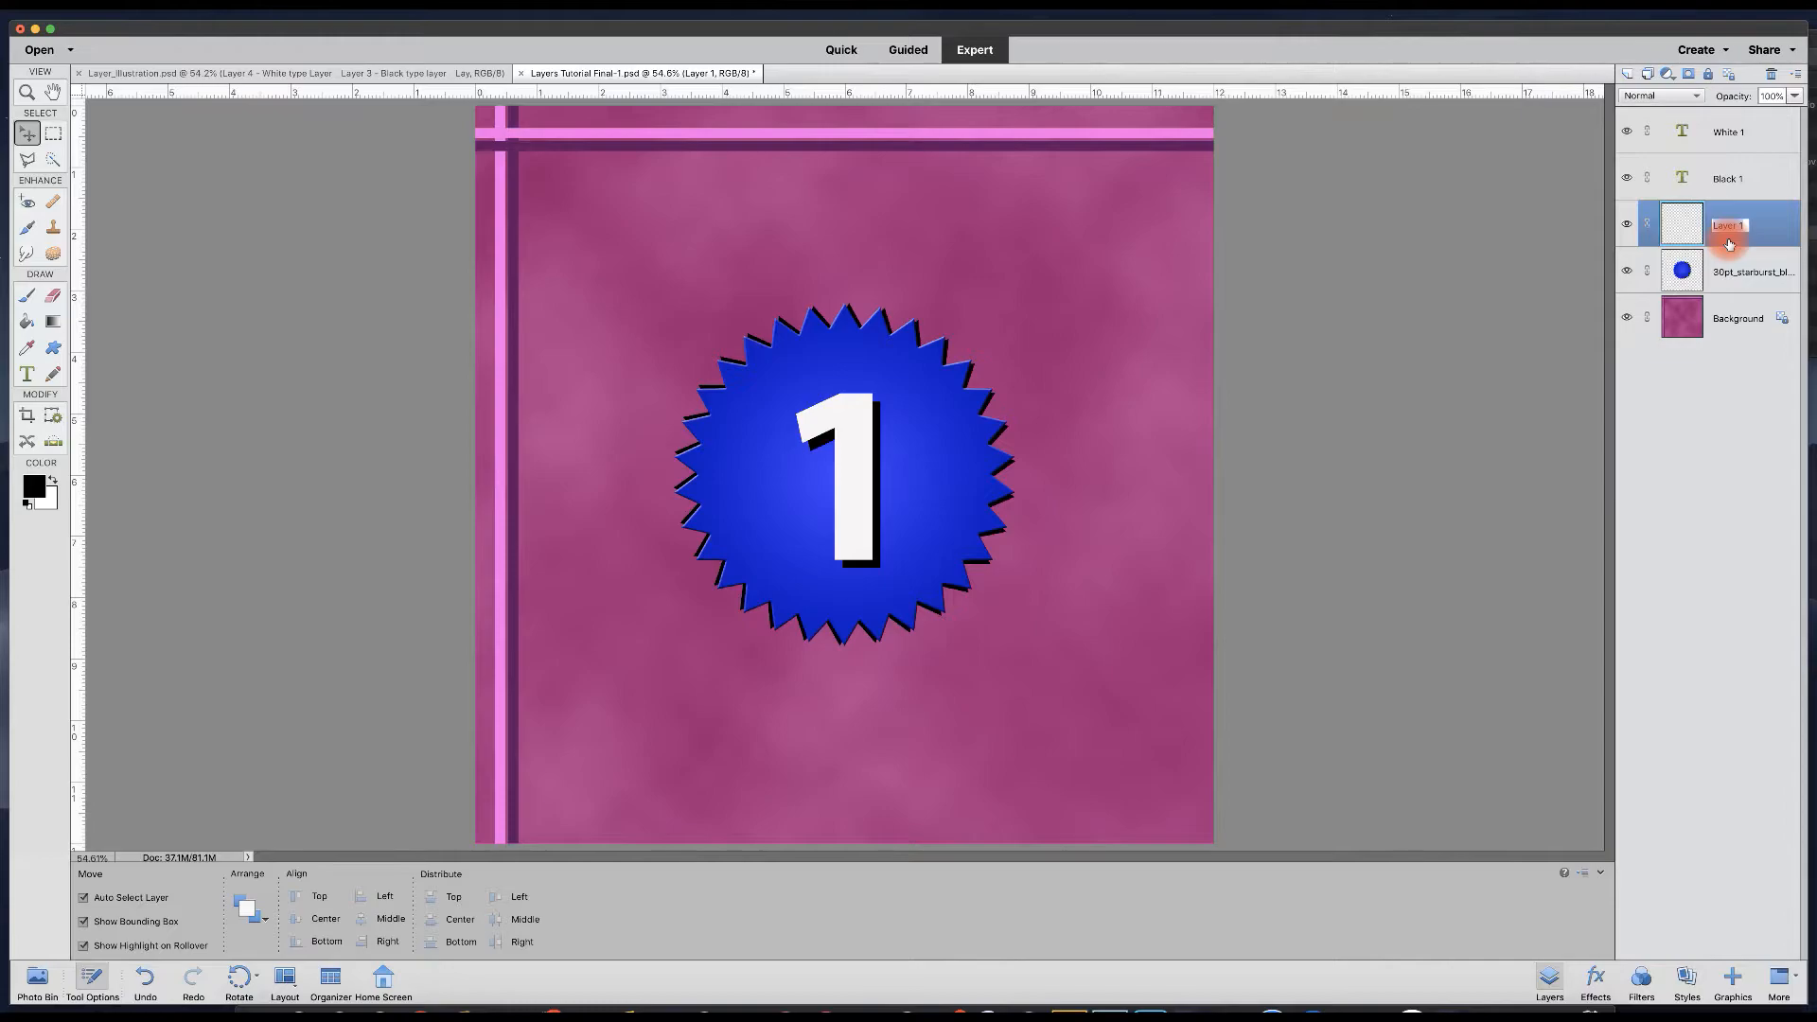
type("new l")
key("Return")
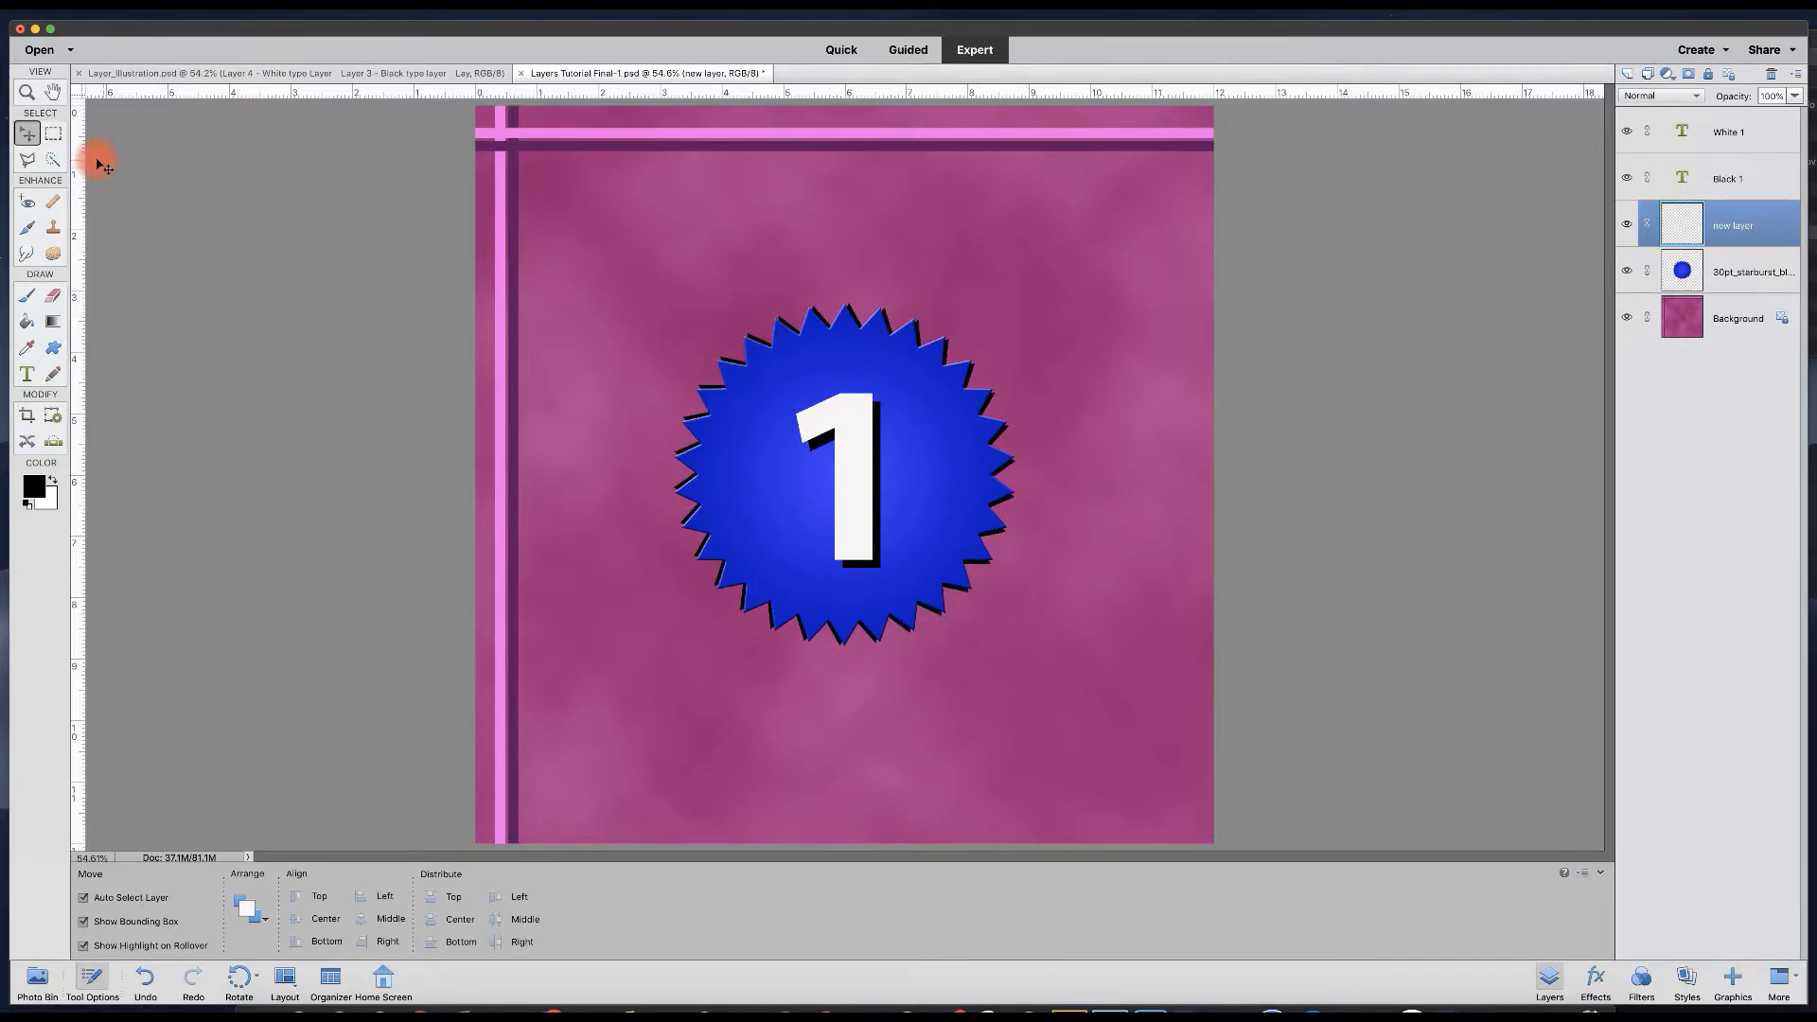
Select a thin horizontal rectangle across the starburst's middle, extending past both sides, and set the foreground color to bright green with hue 140.
left_click(53, 135)
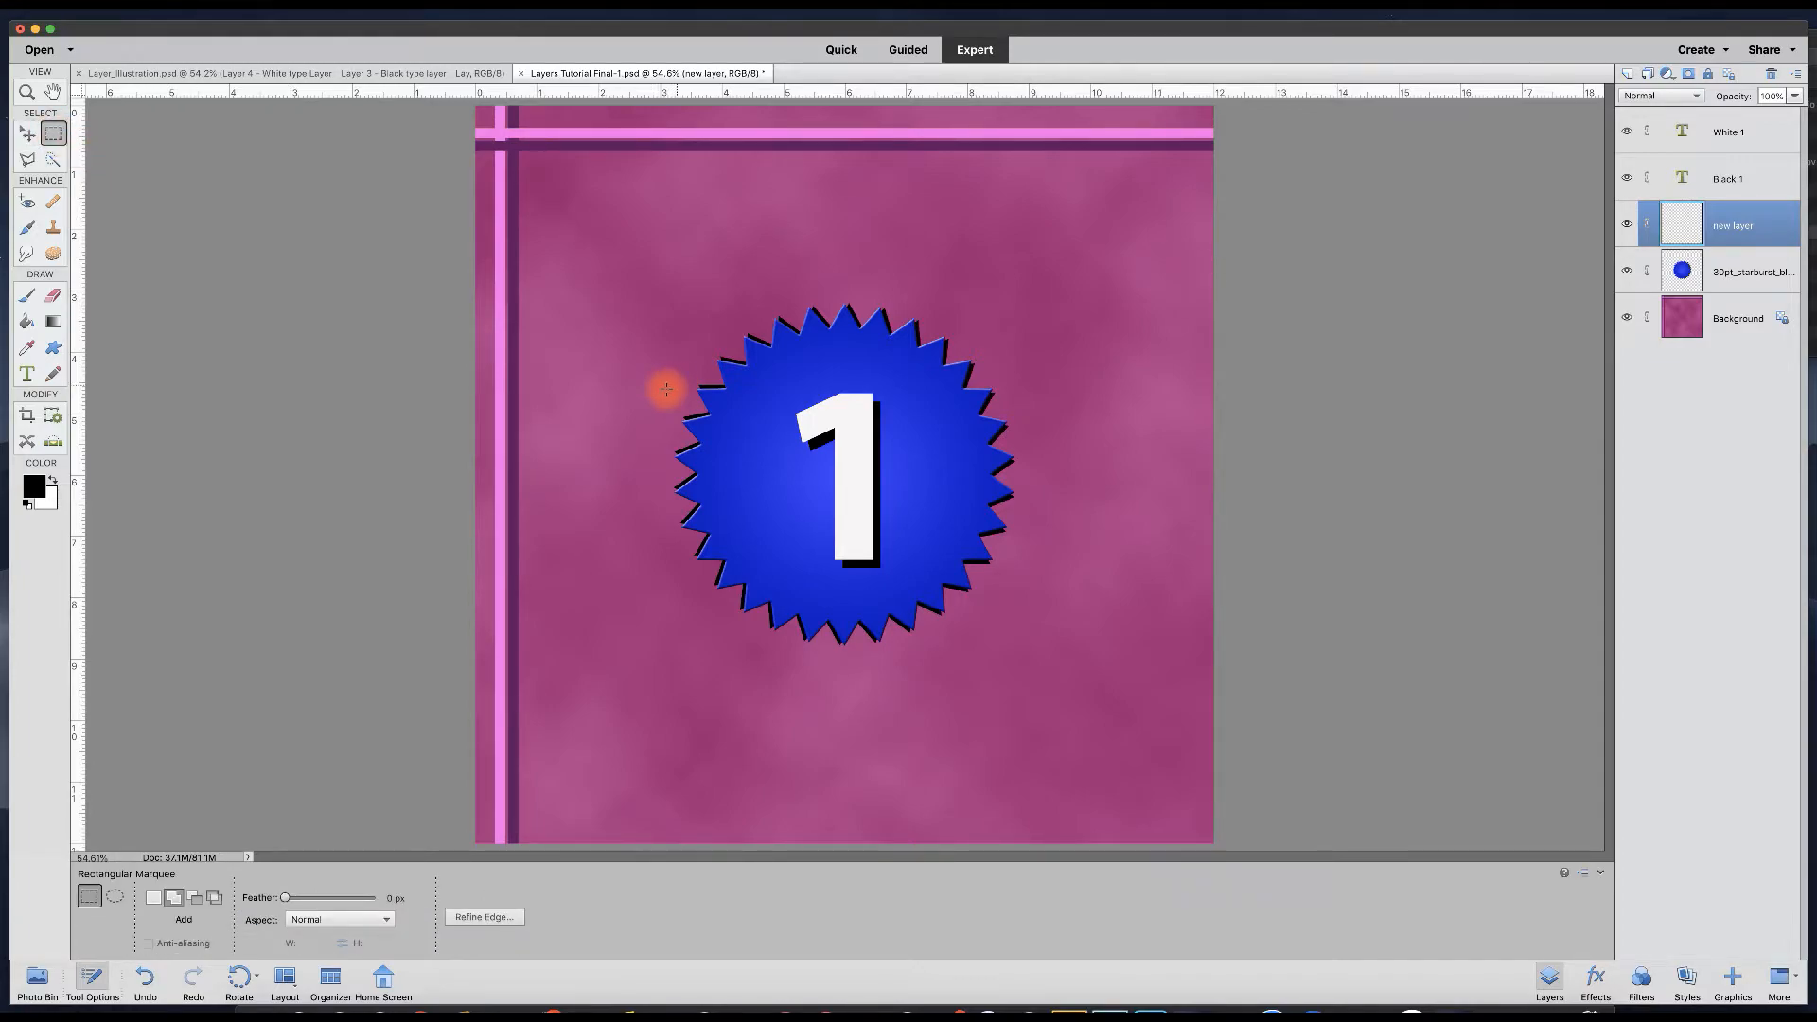
left_click_drag(627, 445, 1062, 488)
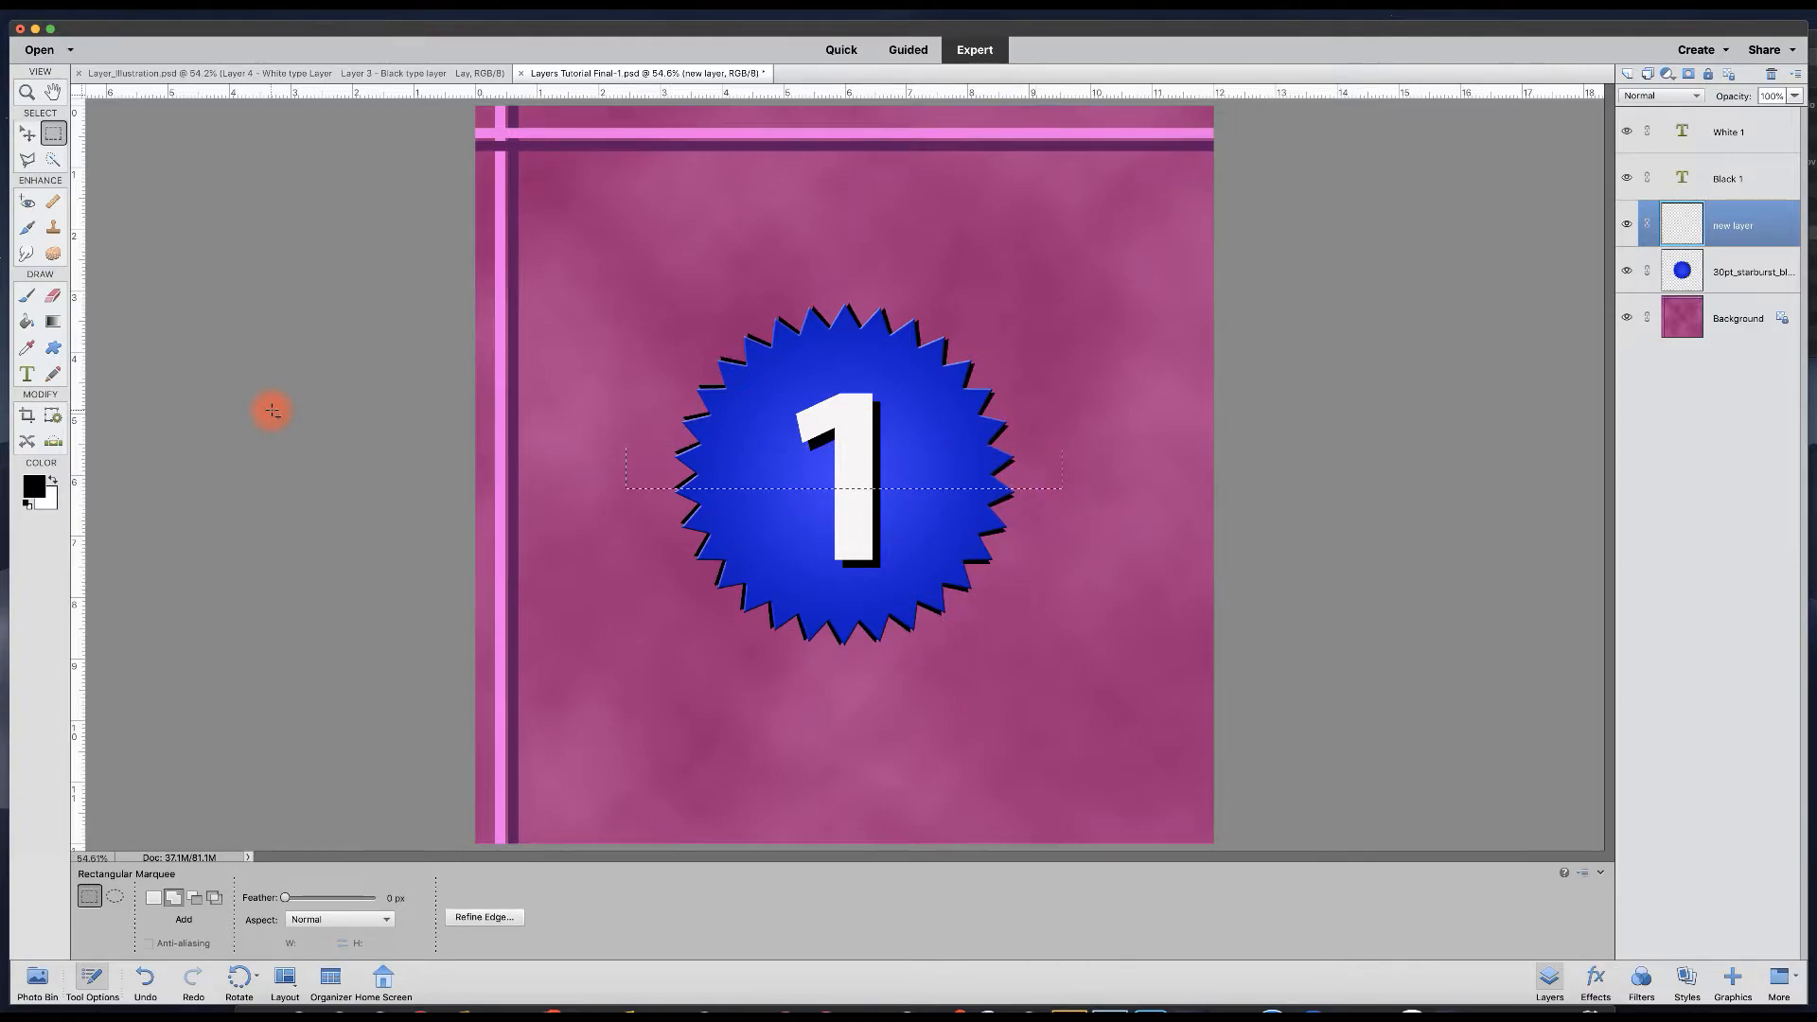
left_click(35, 492)
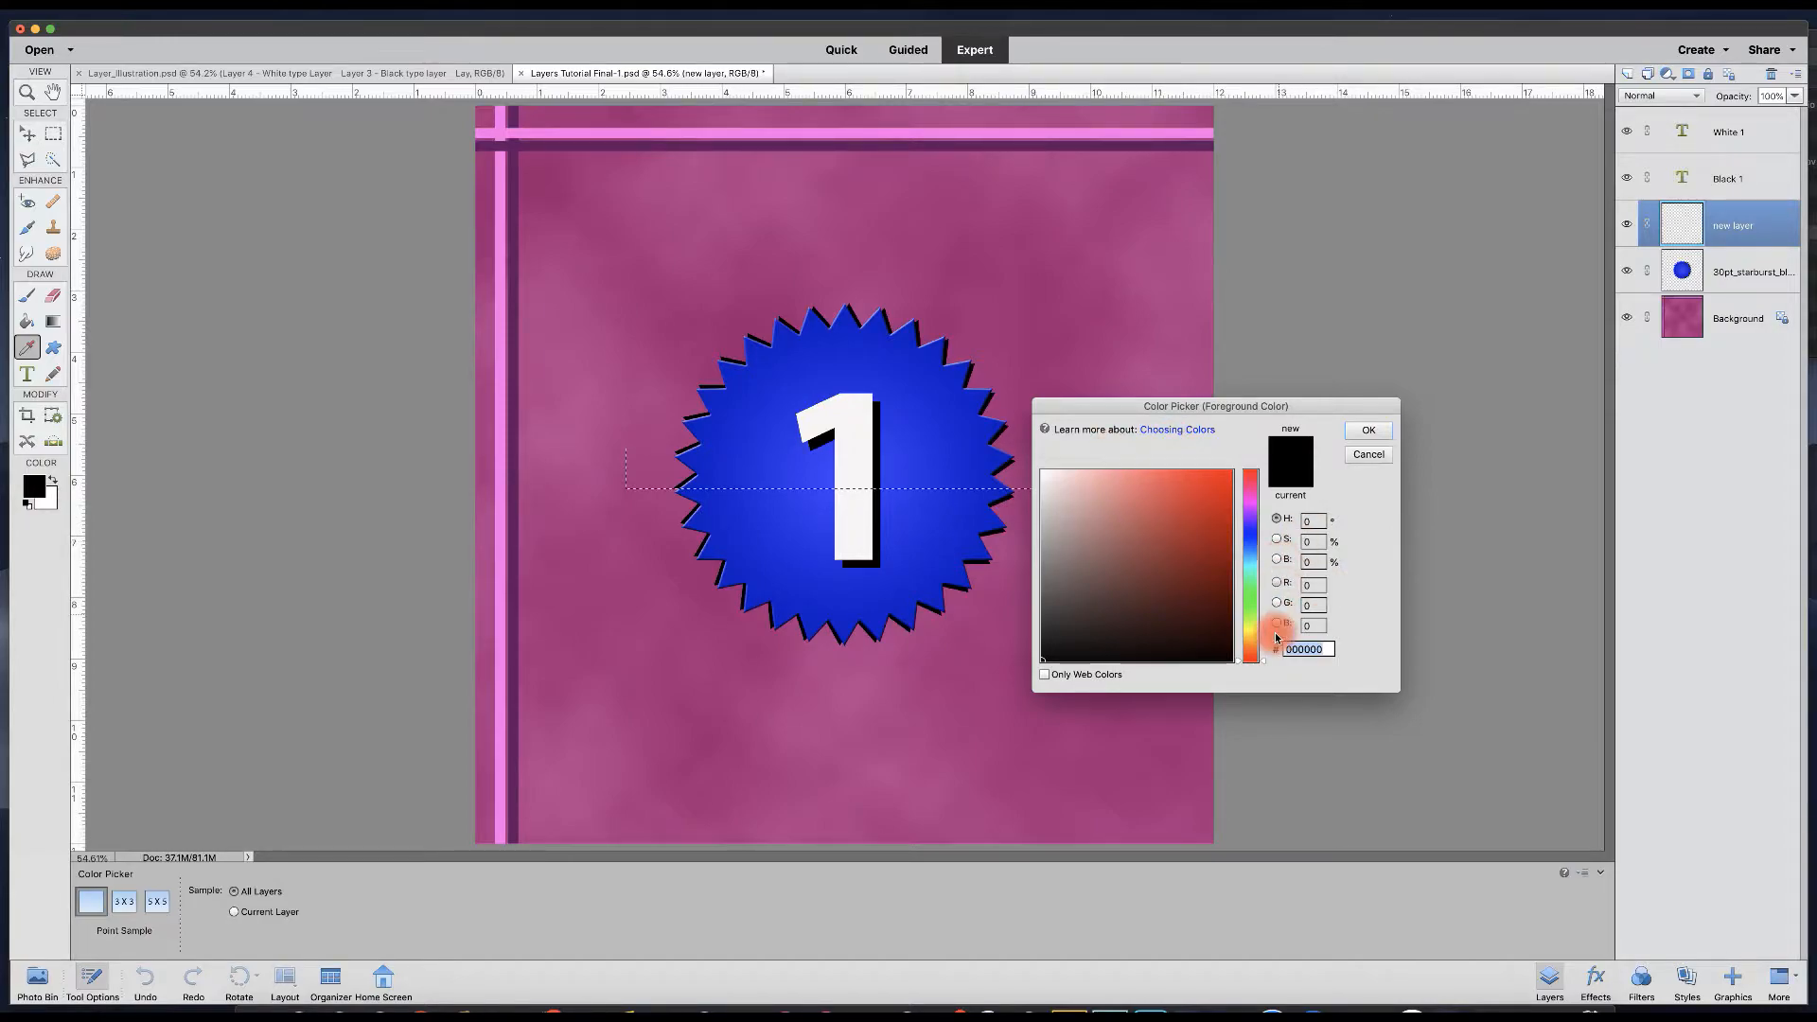
left_click_drag(1264, 665, 1259, 592)
left_click(1227, 476)
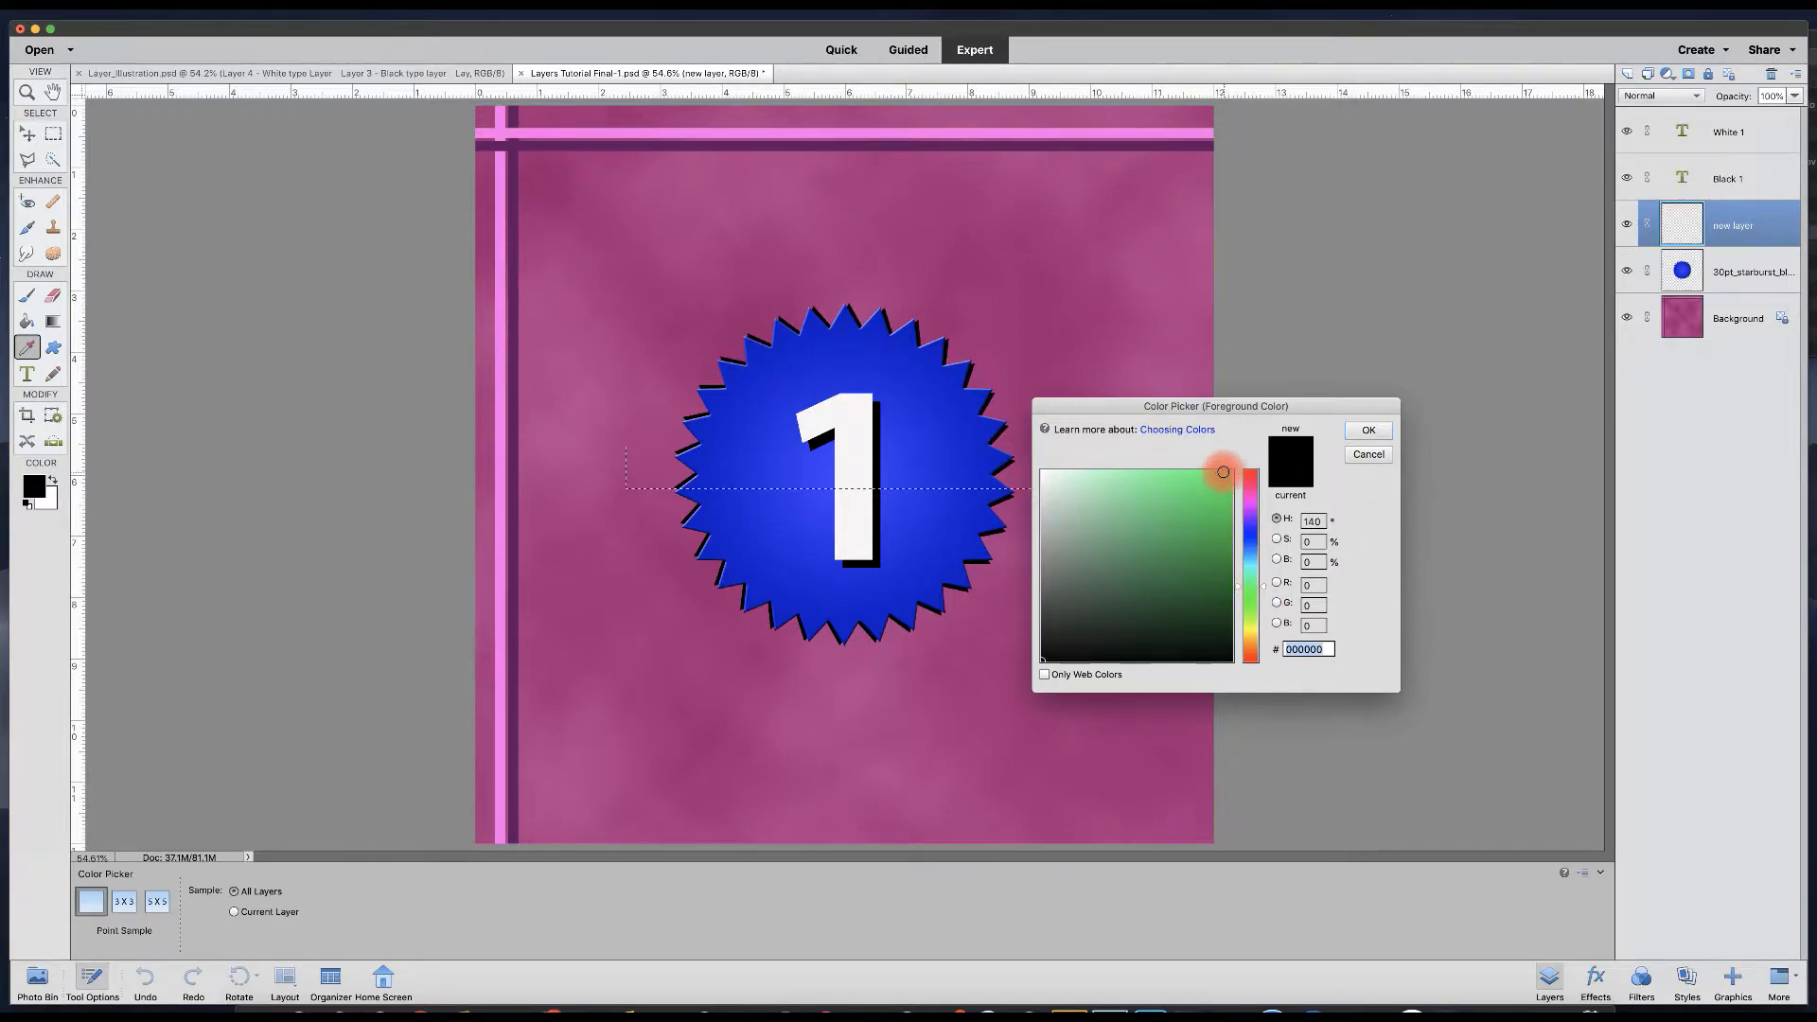
left_click(1378, 430)
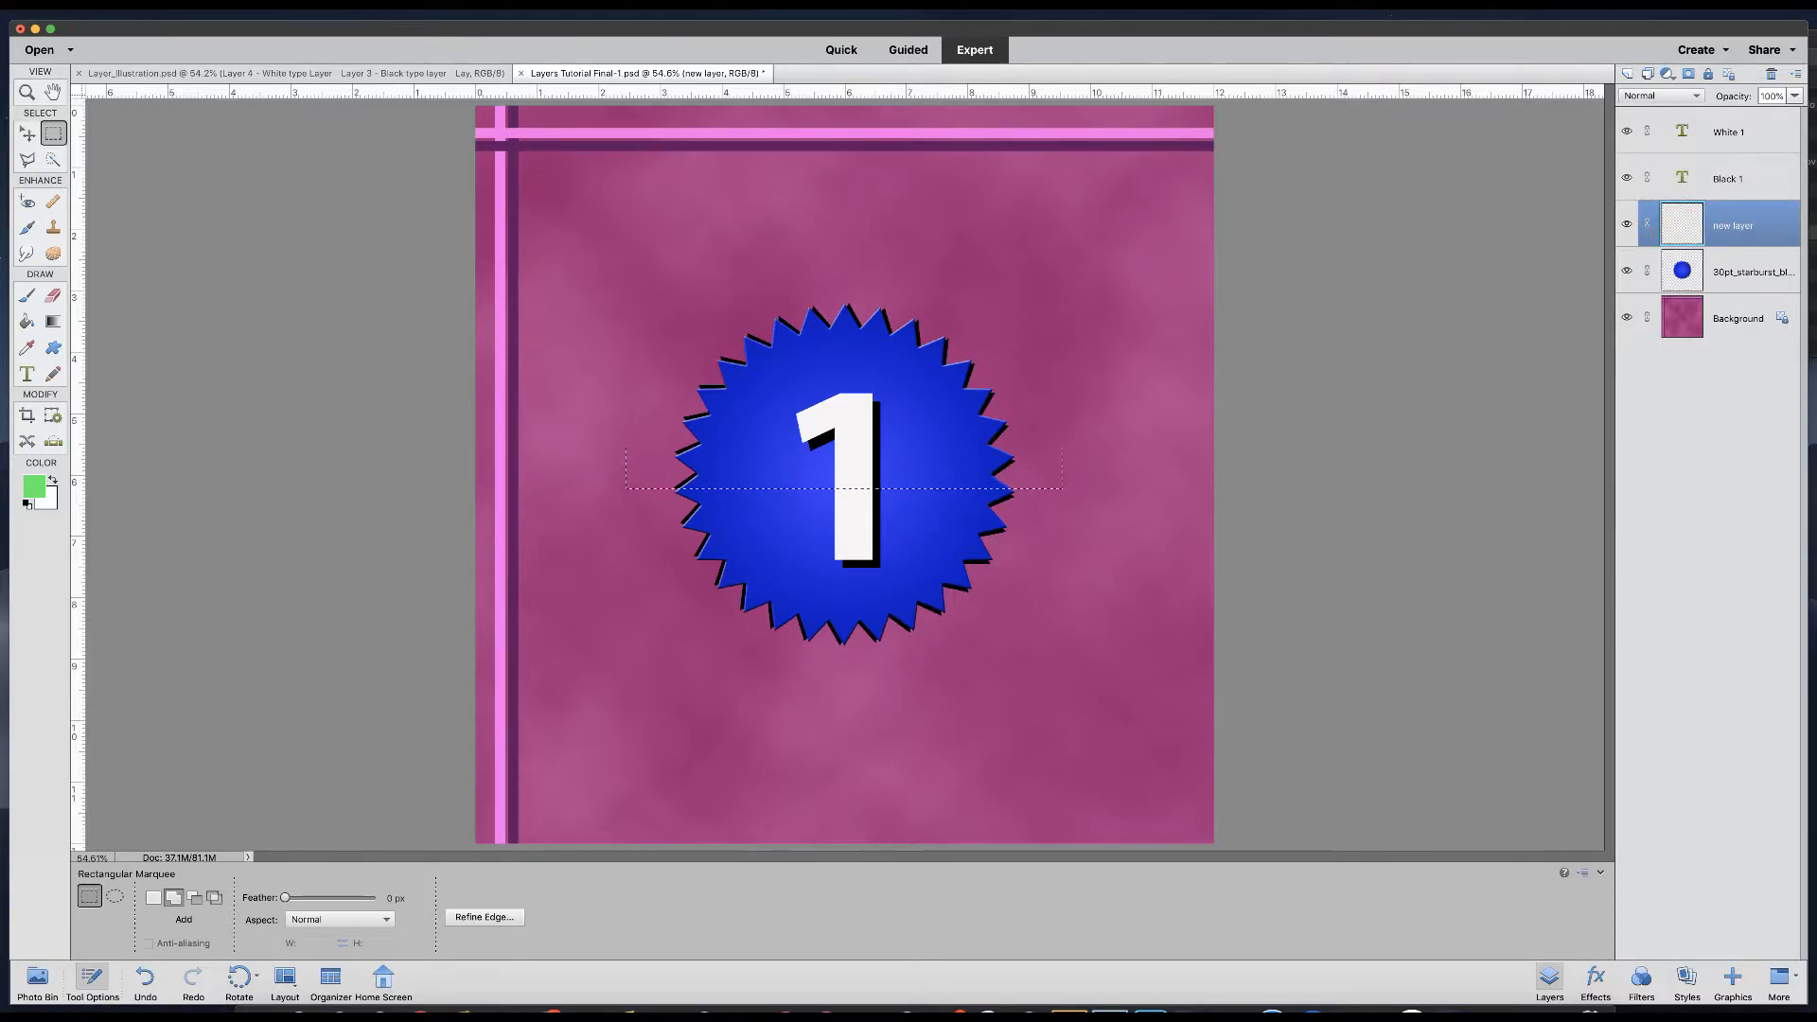
Fill the rectangular selection on the new layer with the foreground color, using Normal mode and 100% opacity.
left_click(262, 3)
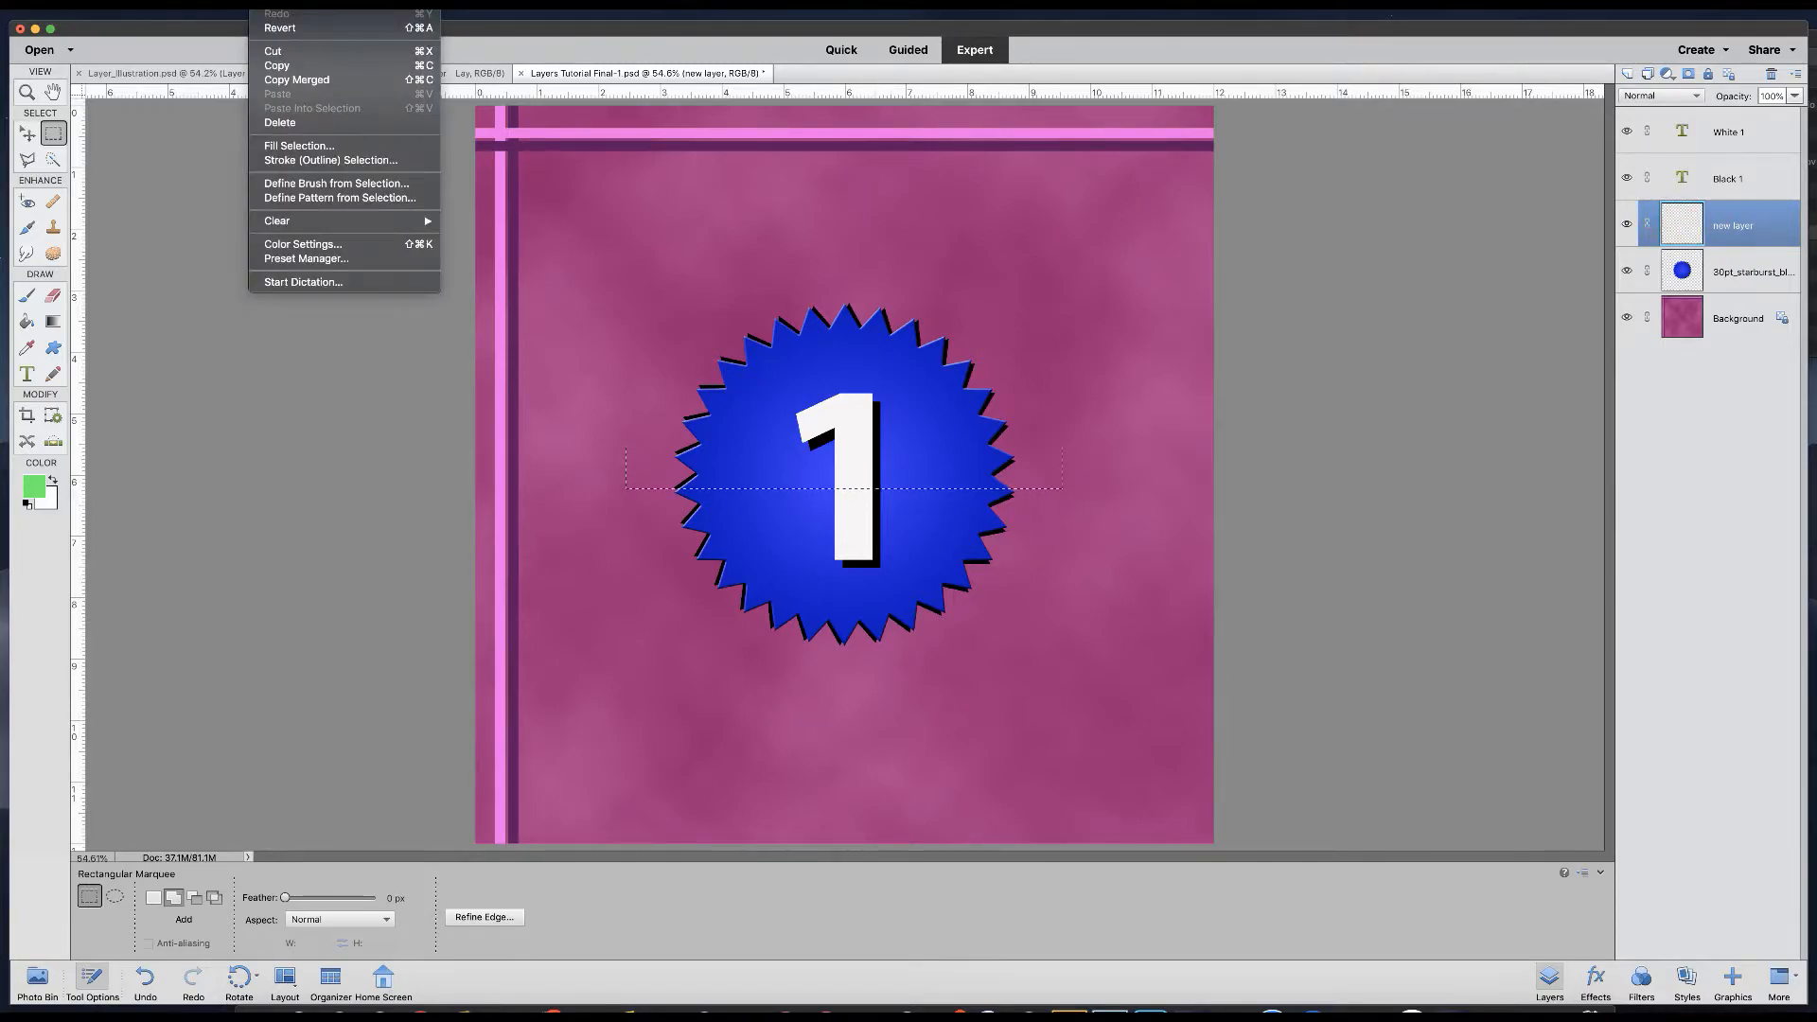
left_click(296, 149)
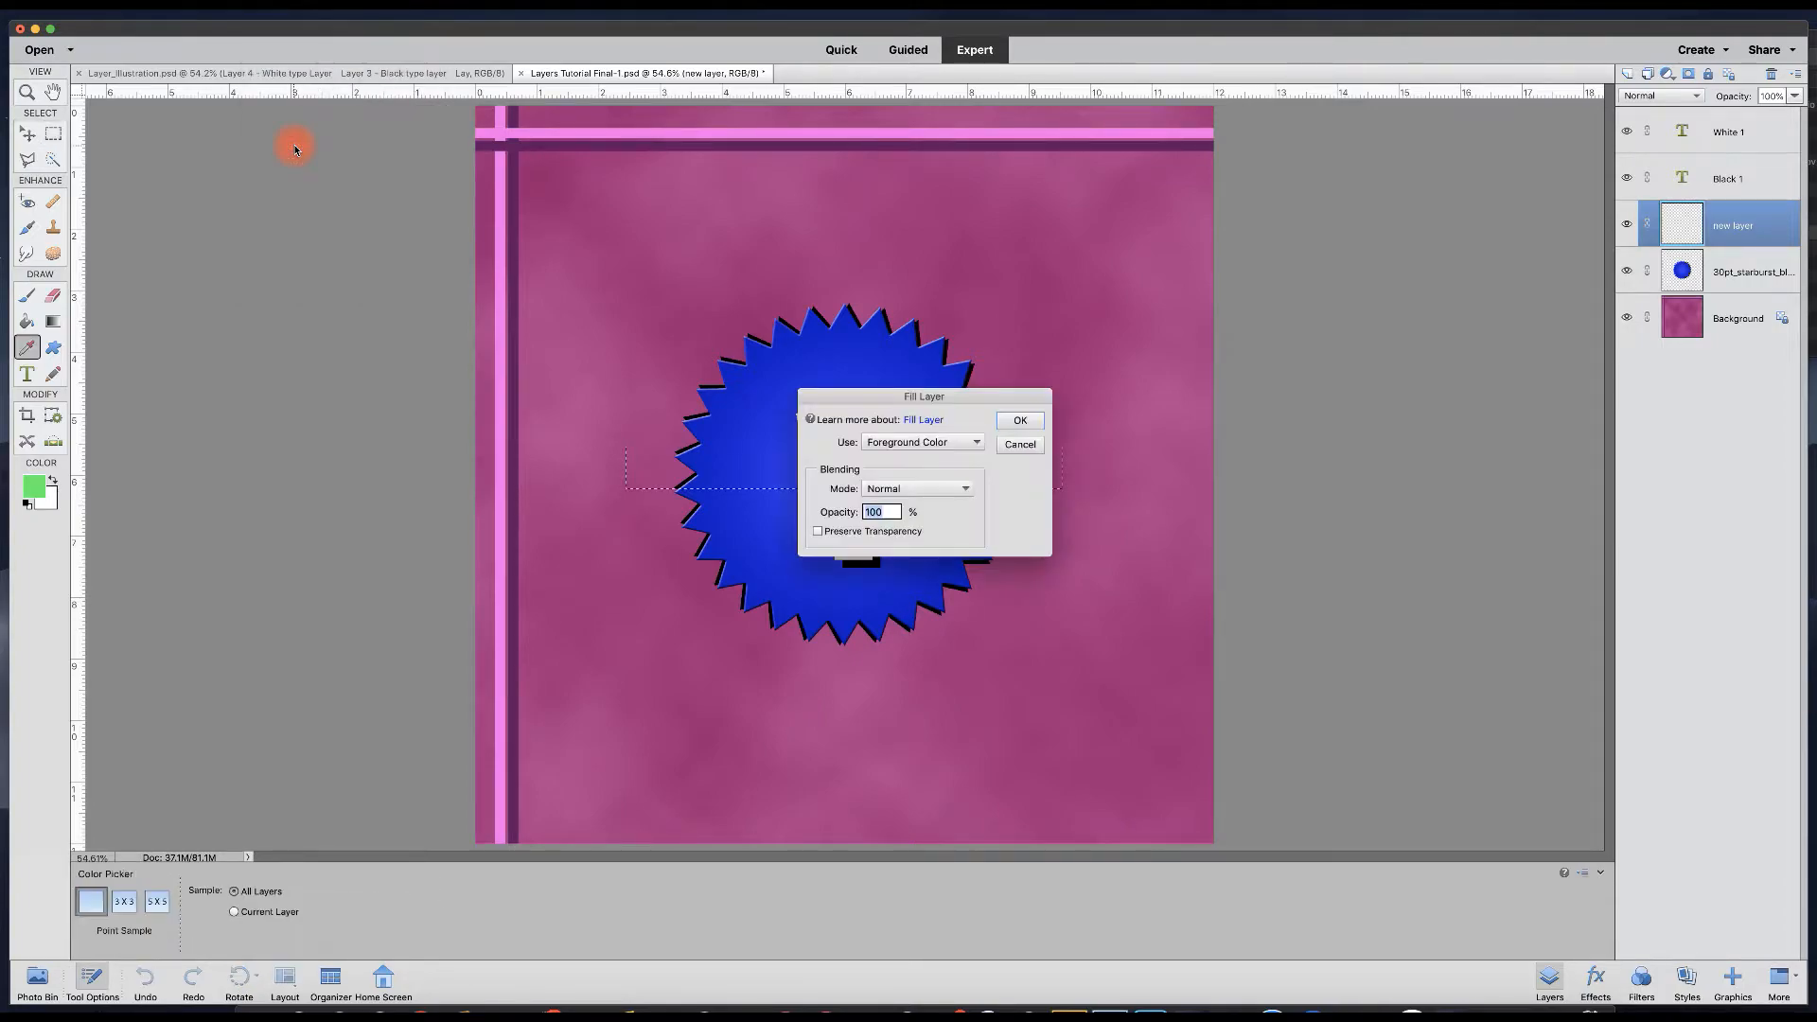
left_click(979, 444)
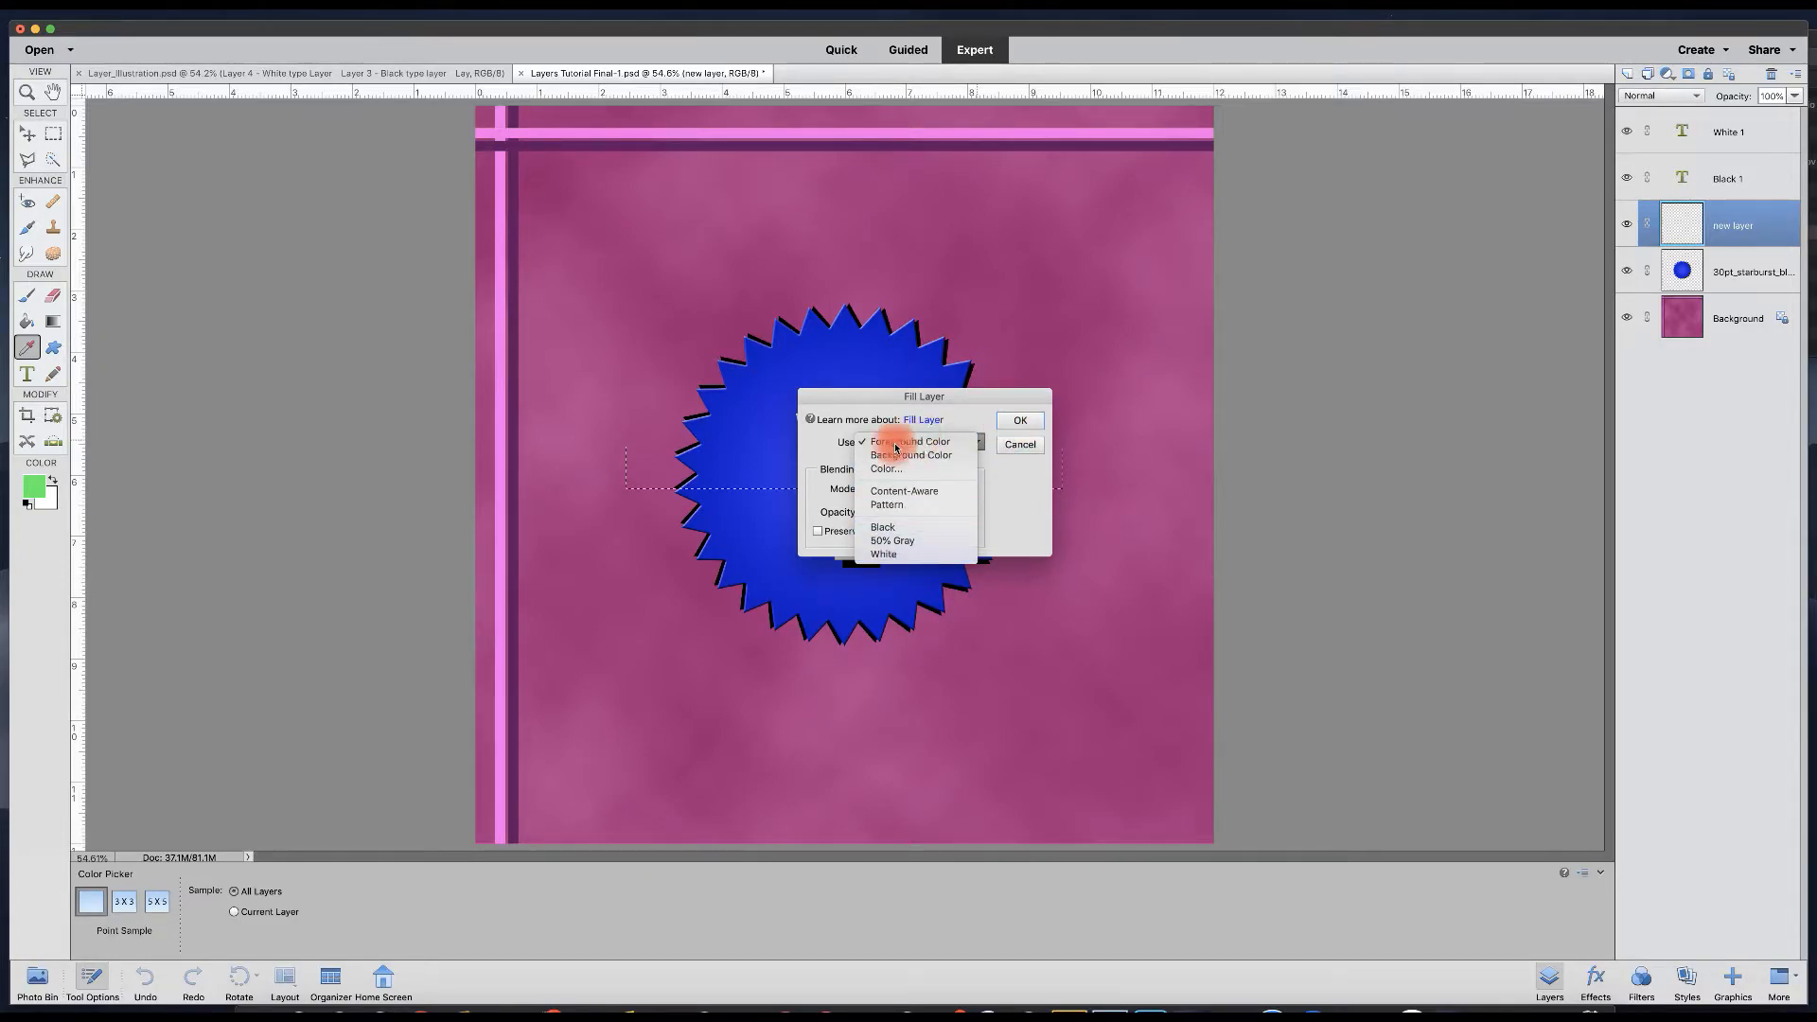
left_click(1023, 419)
left_click(1027, 424)
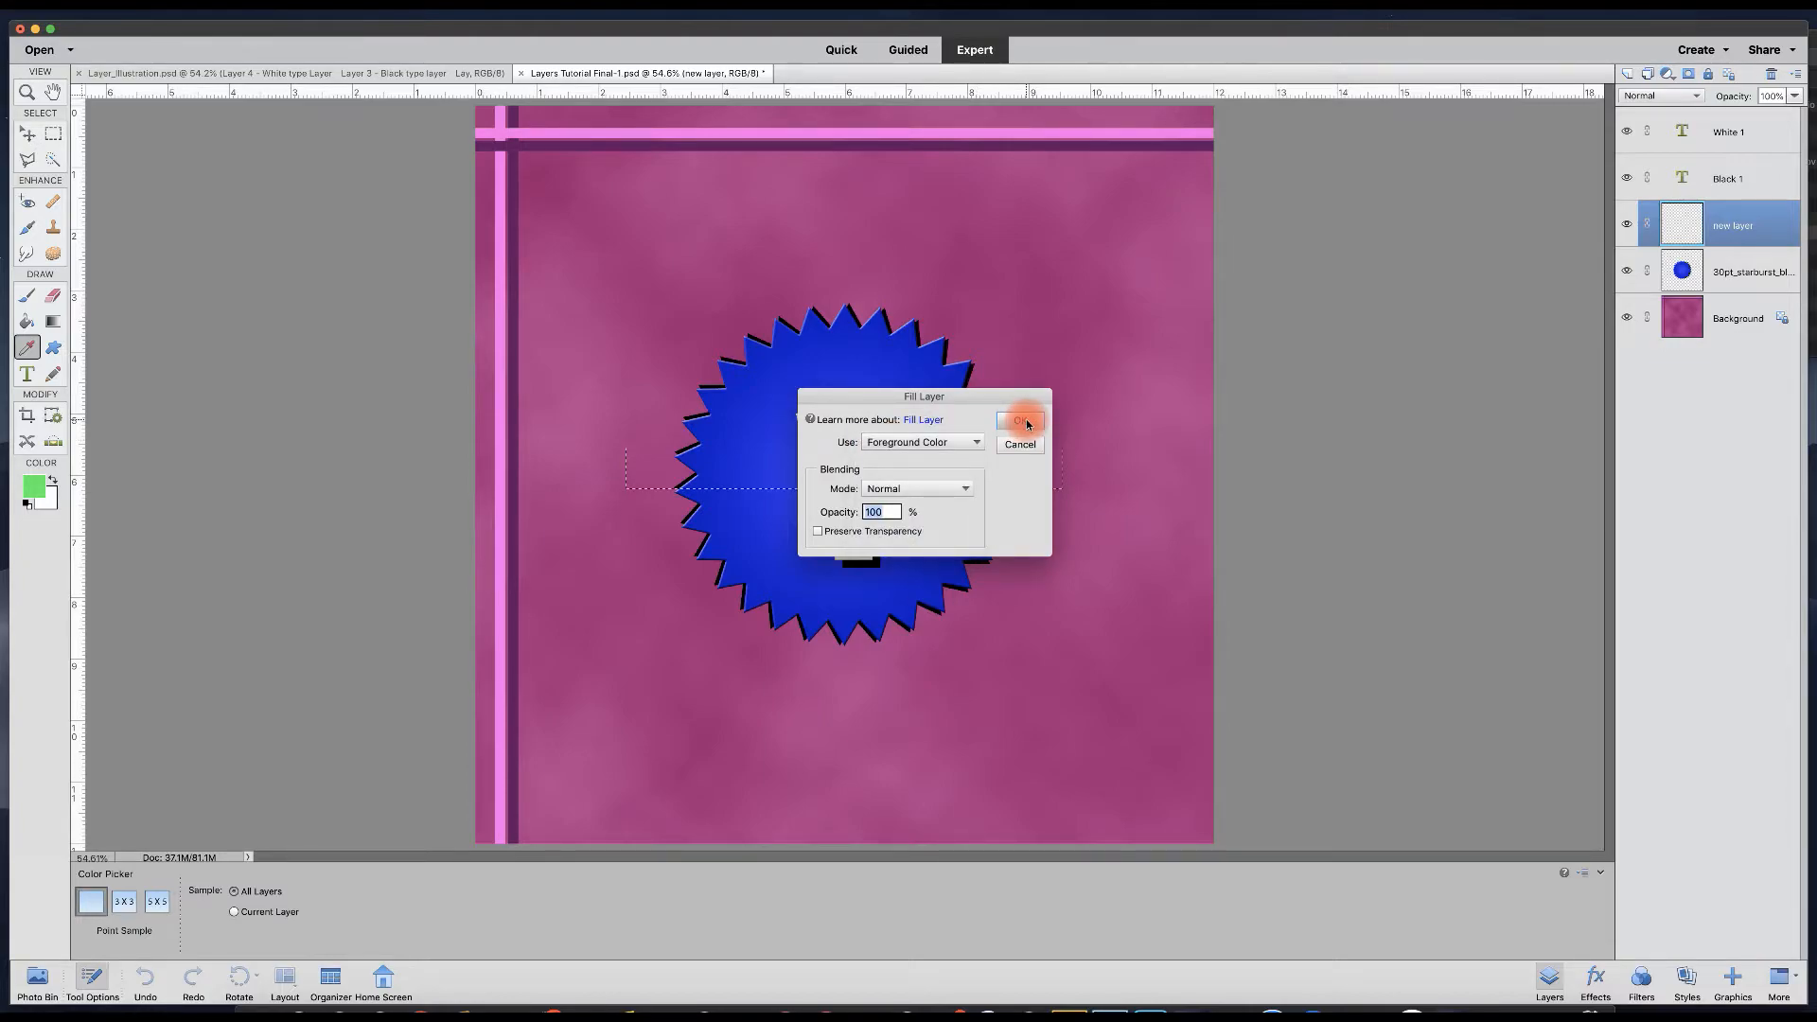
key("m")
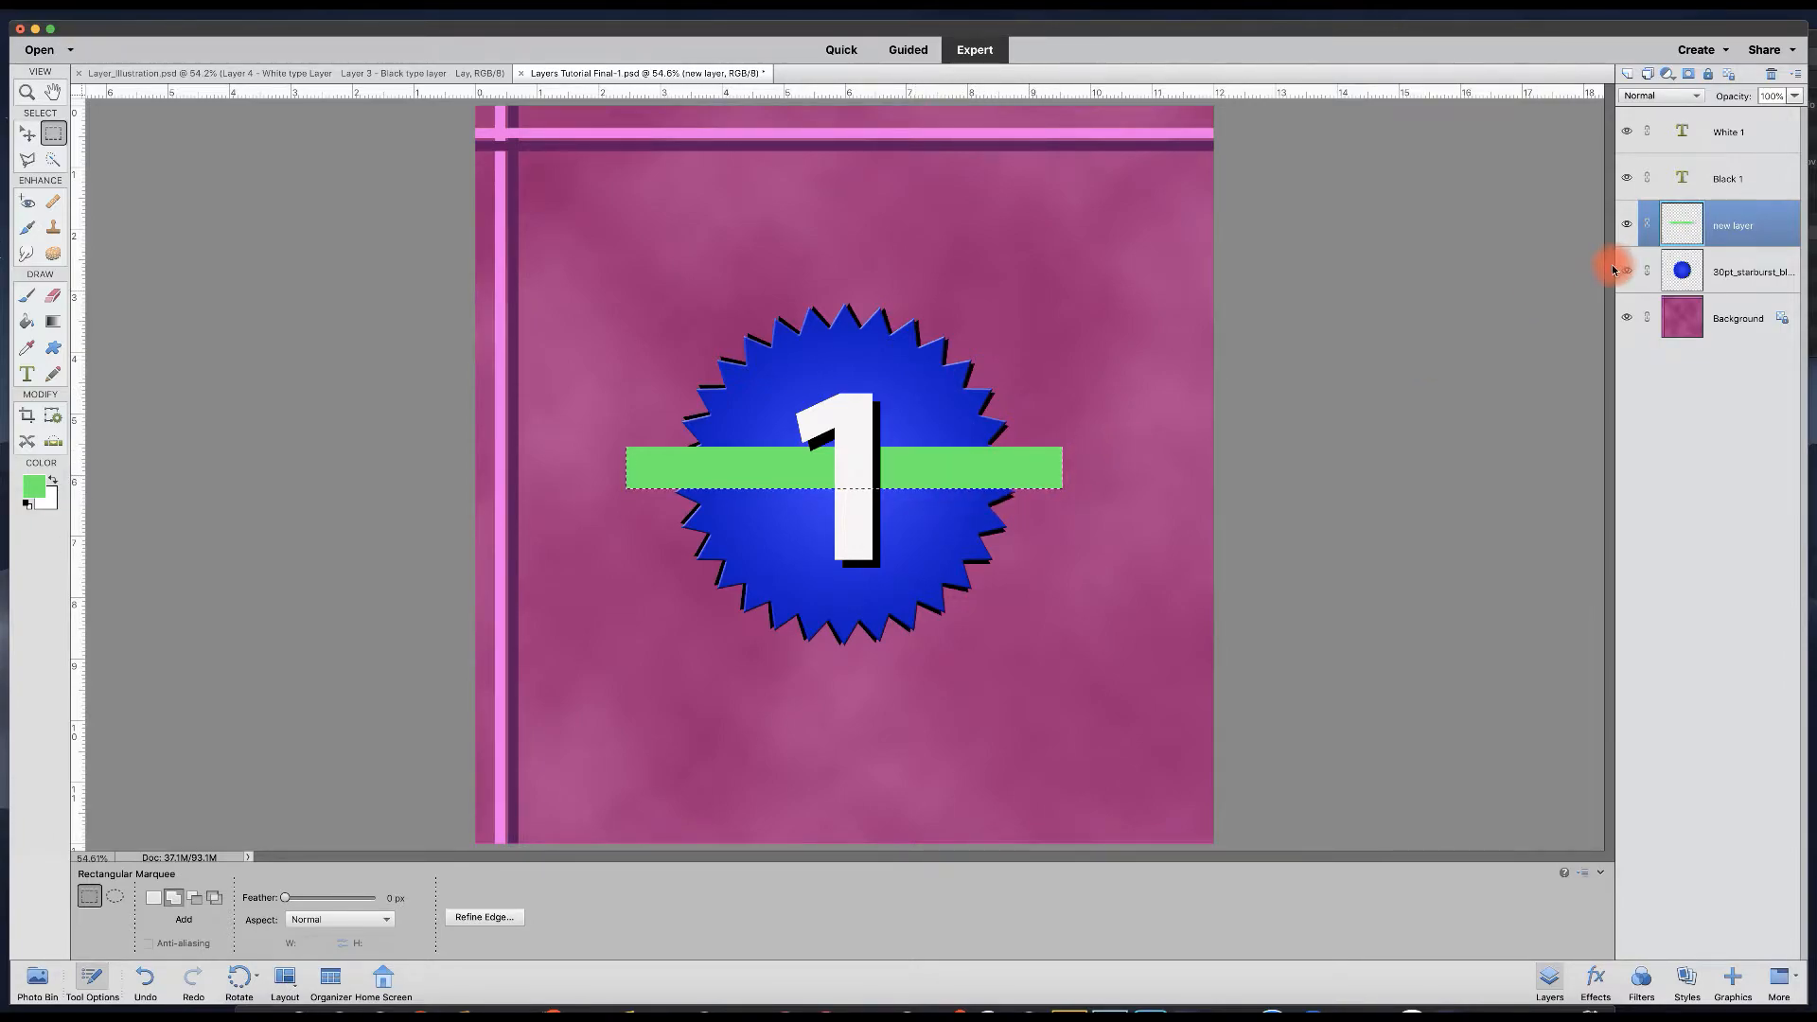
Group the green bar layer and the starburst layer, and name the group "starburst and bar".
left_click(1725, 274, "shift")
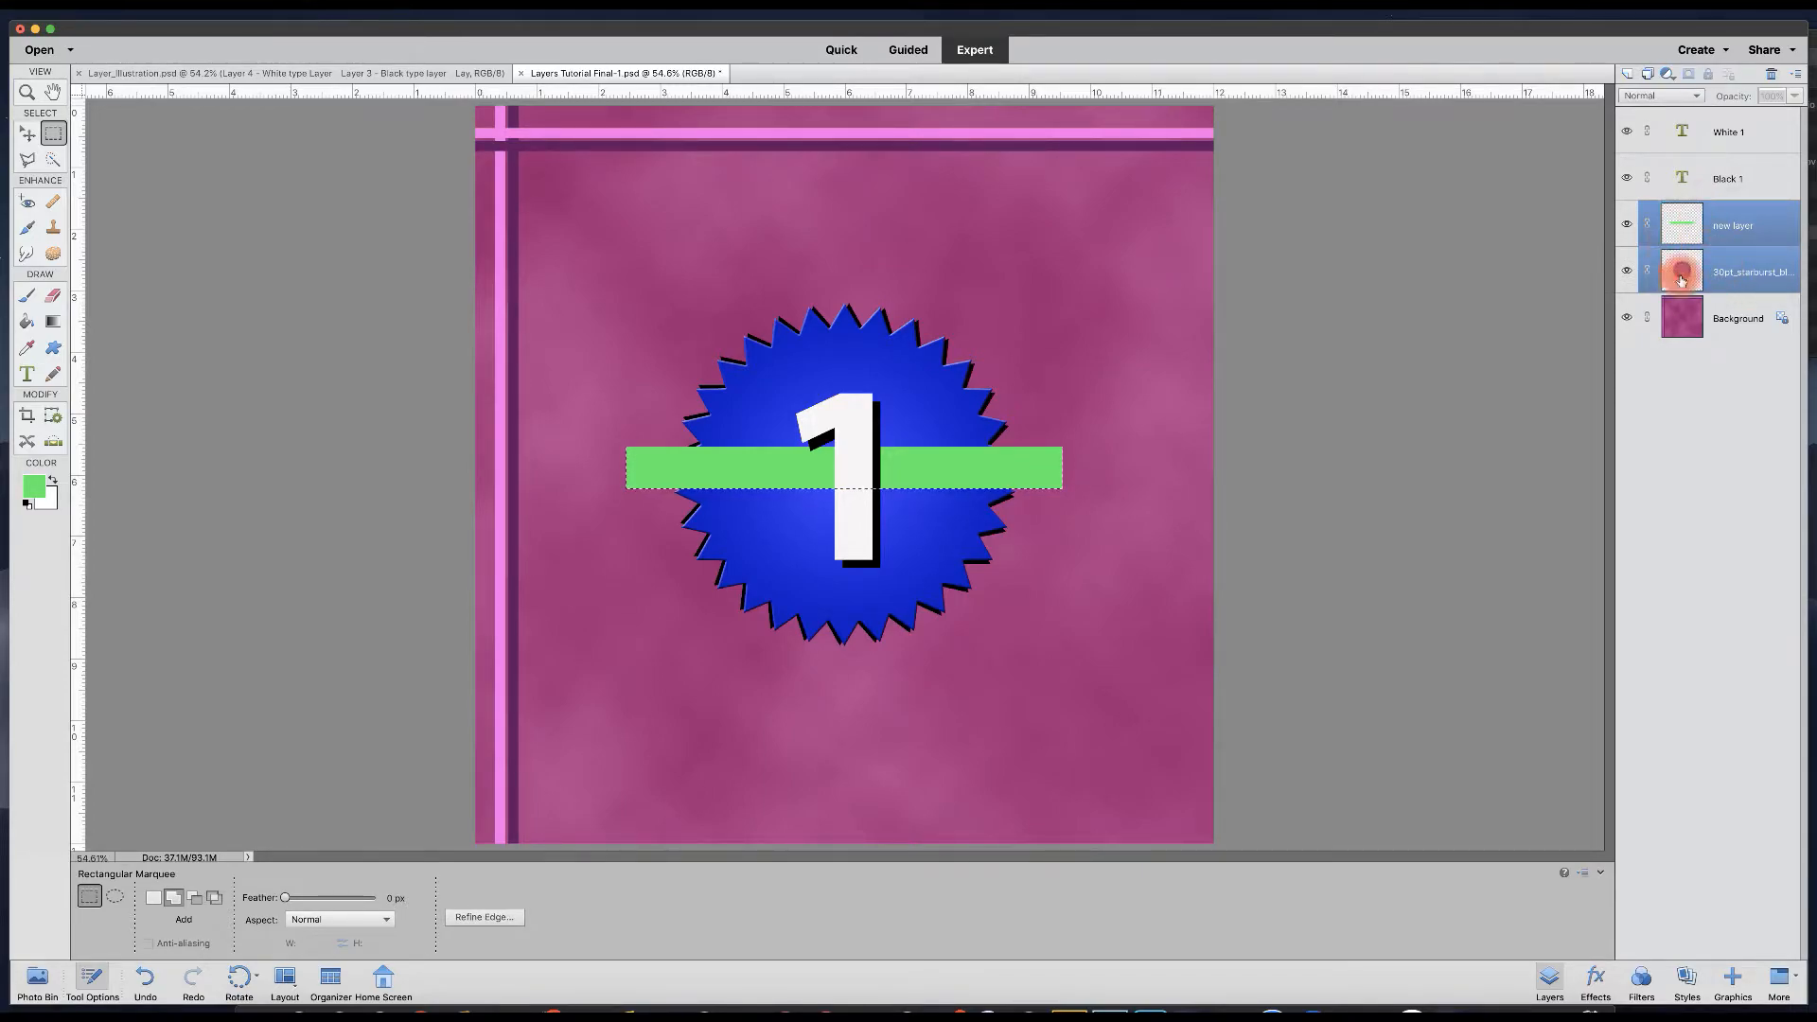
left_click(1647, 76)
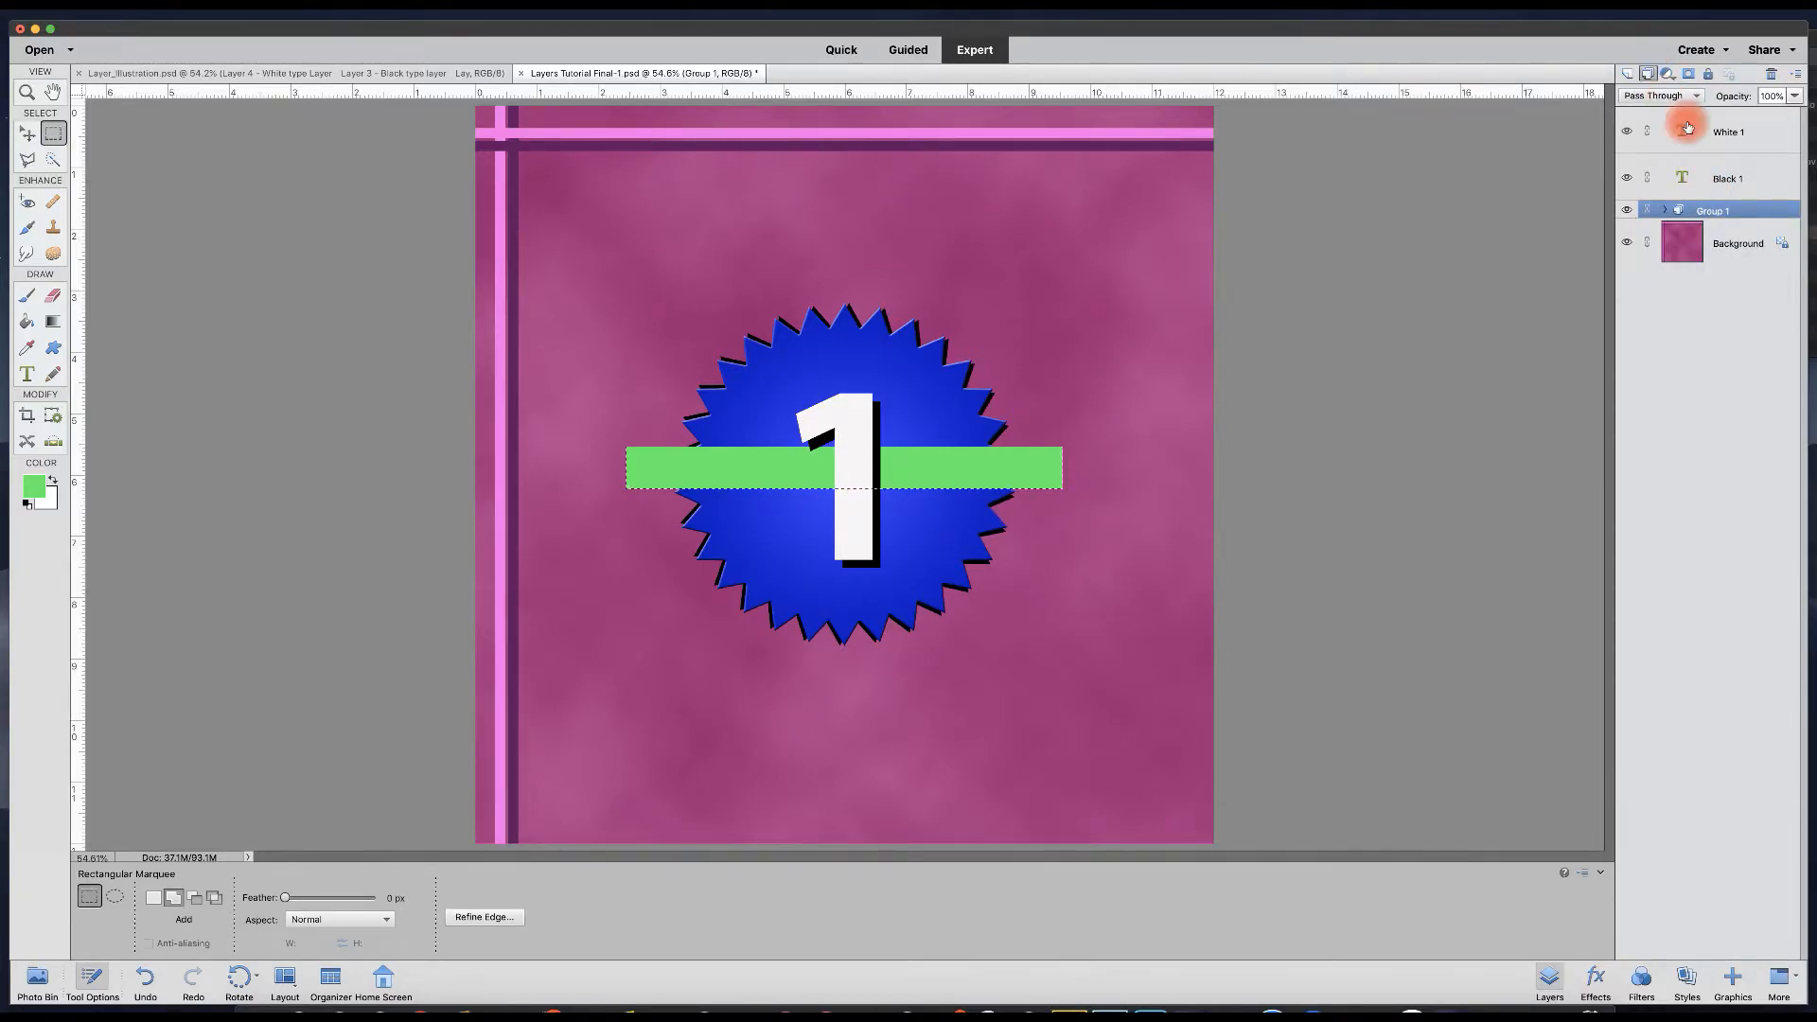
double_click(1711, 210)
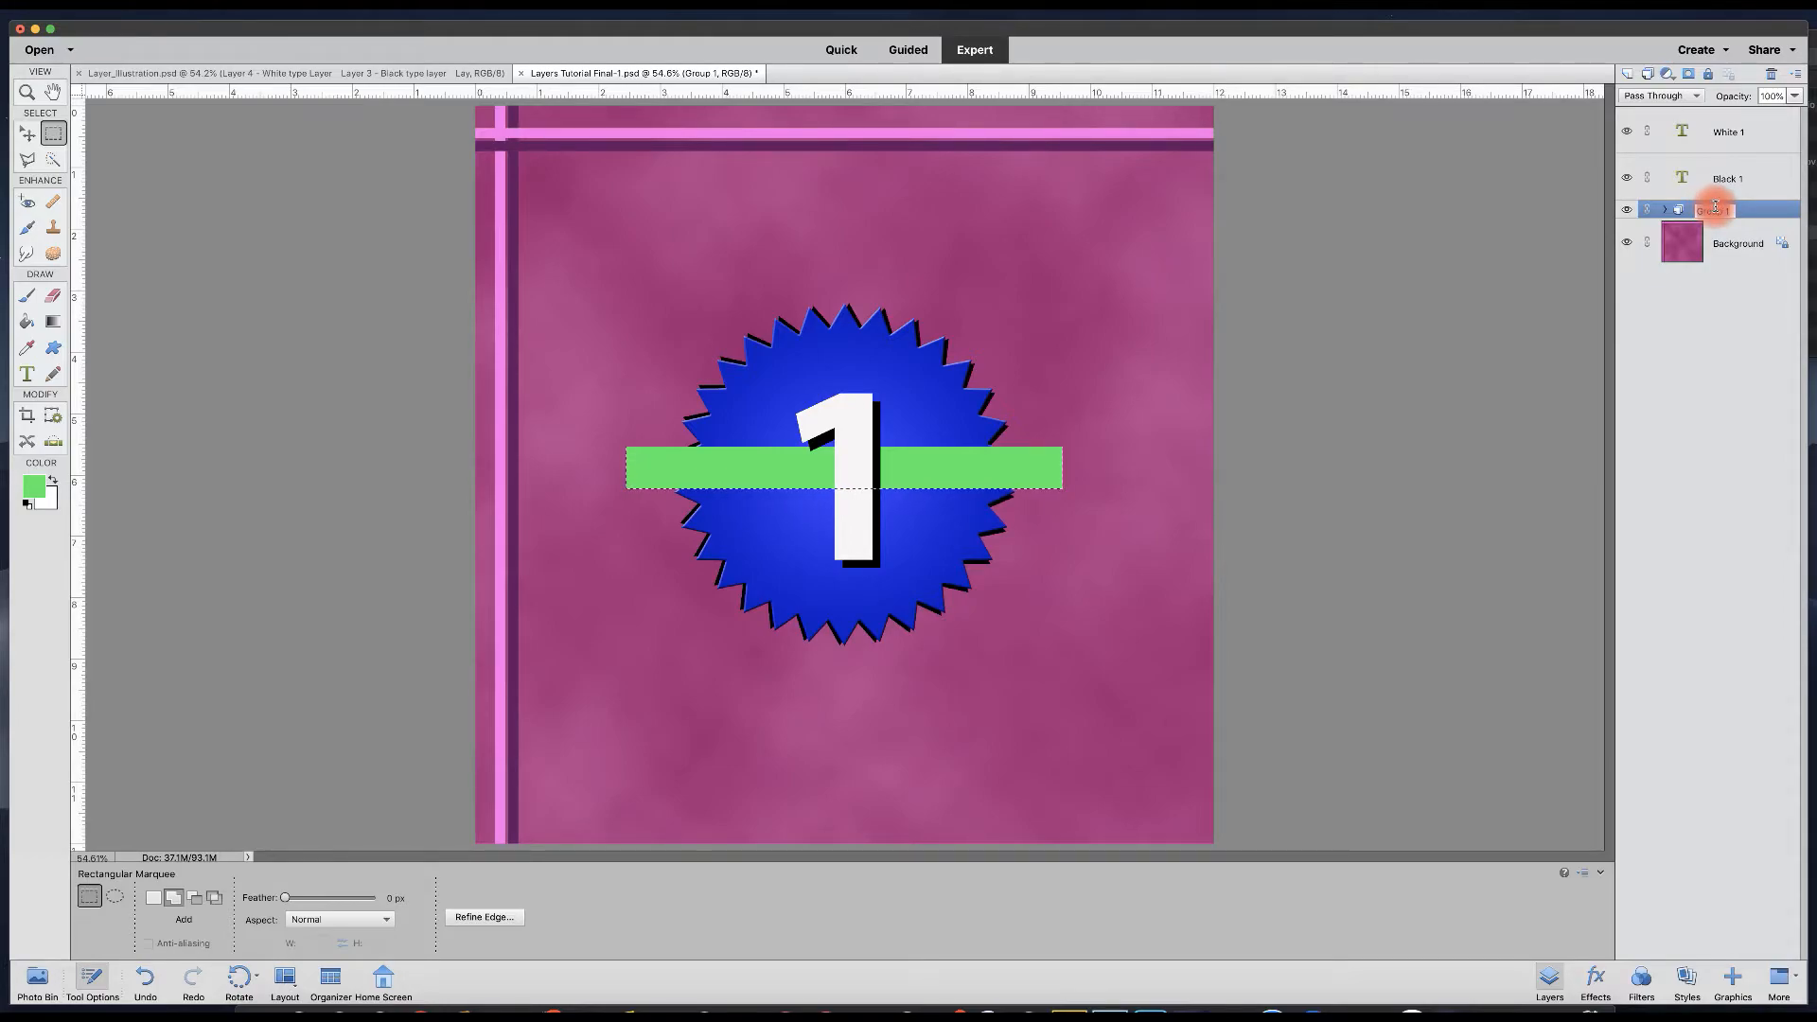
type("starburst and bar")
left_click(1685, 294)
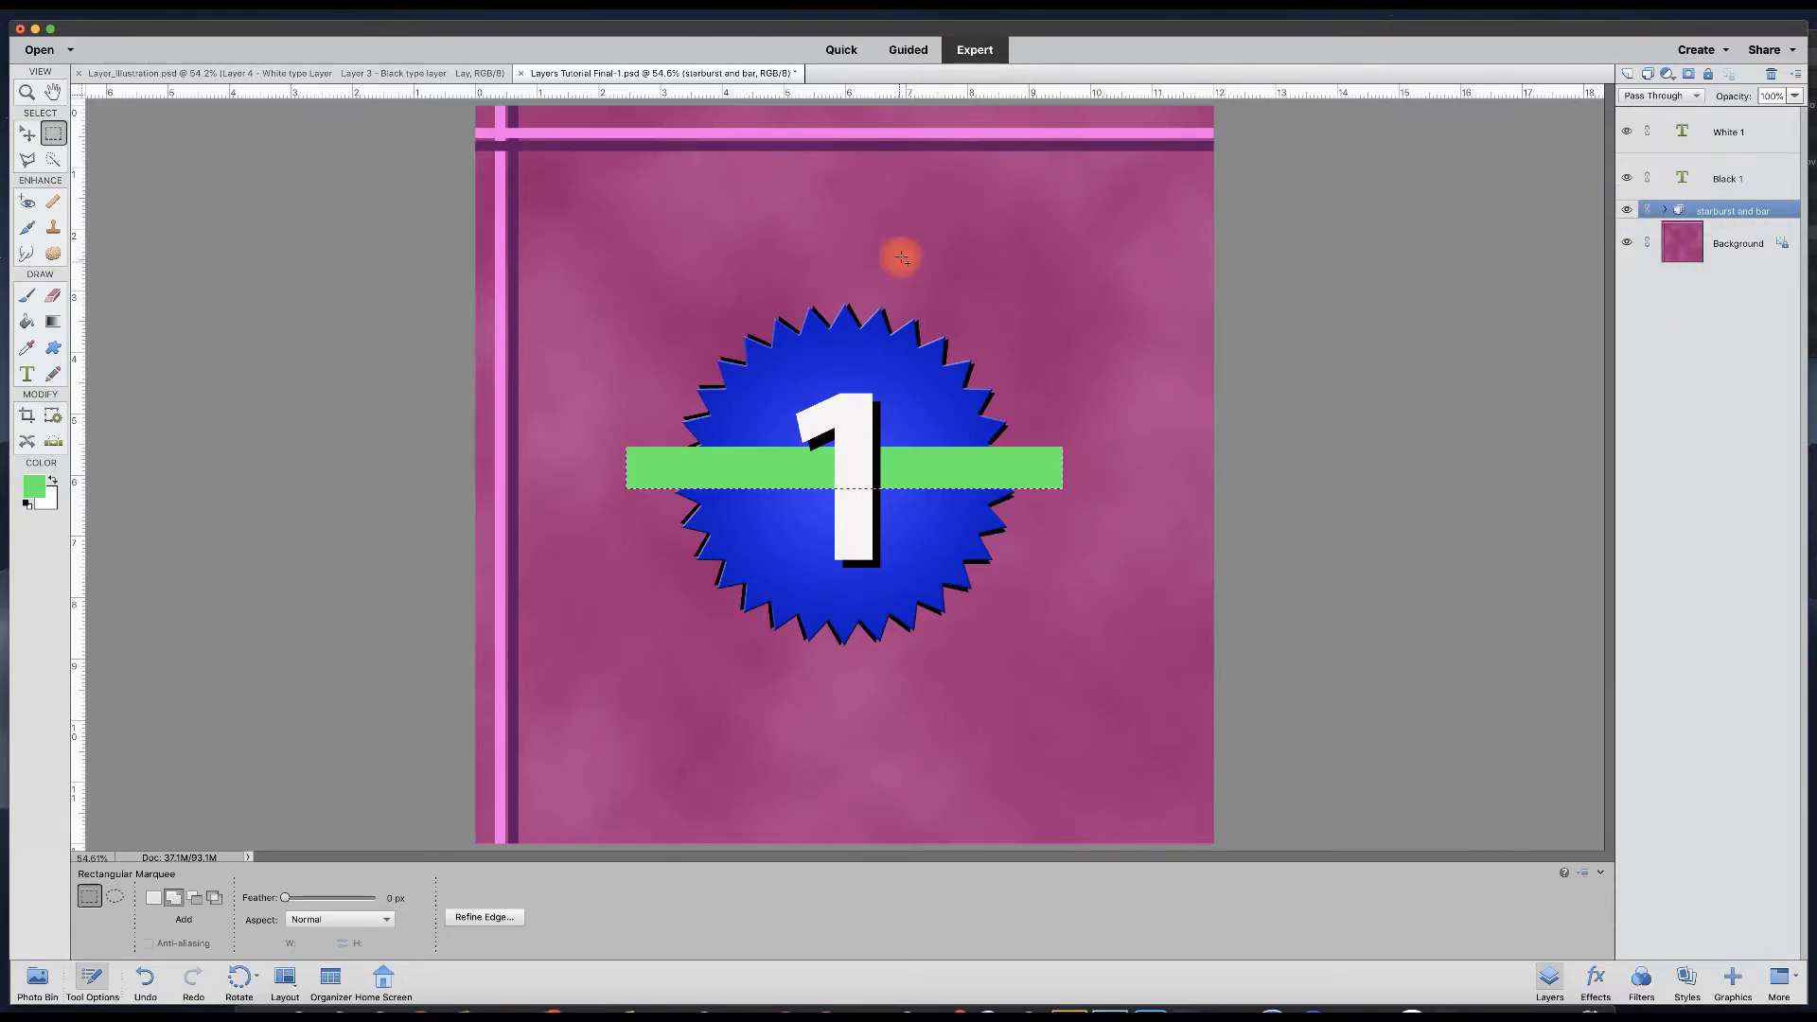
Move the grouped starburst and bar around the canvas together, and undo the moves and the group's renaming.
left_click(22, 135)
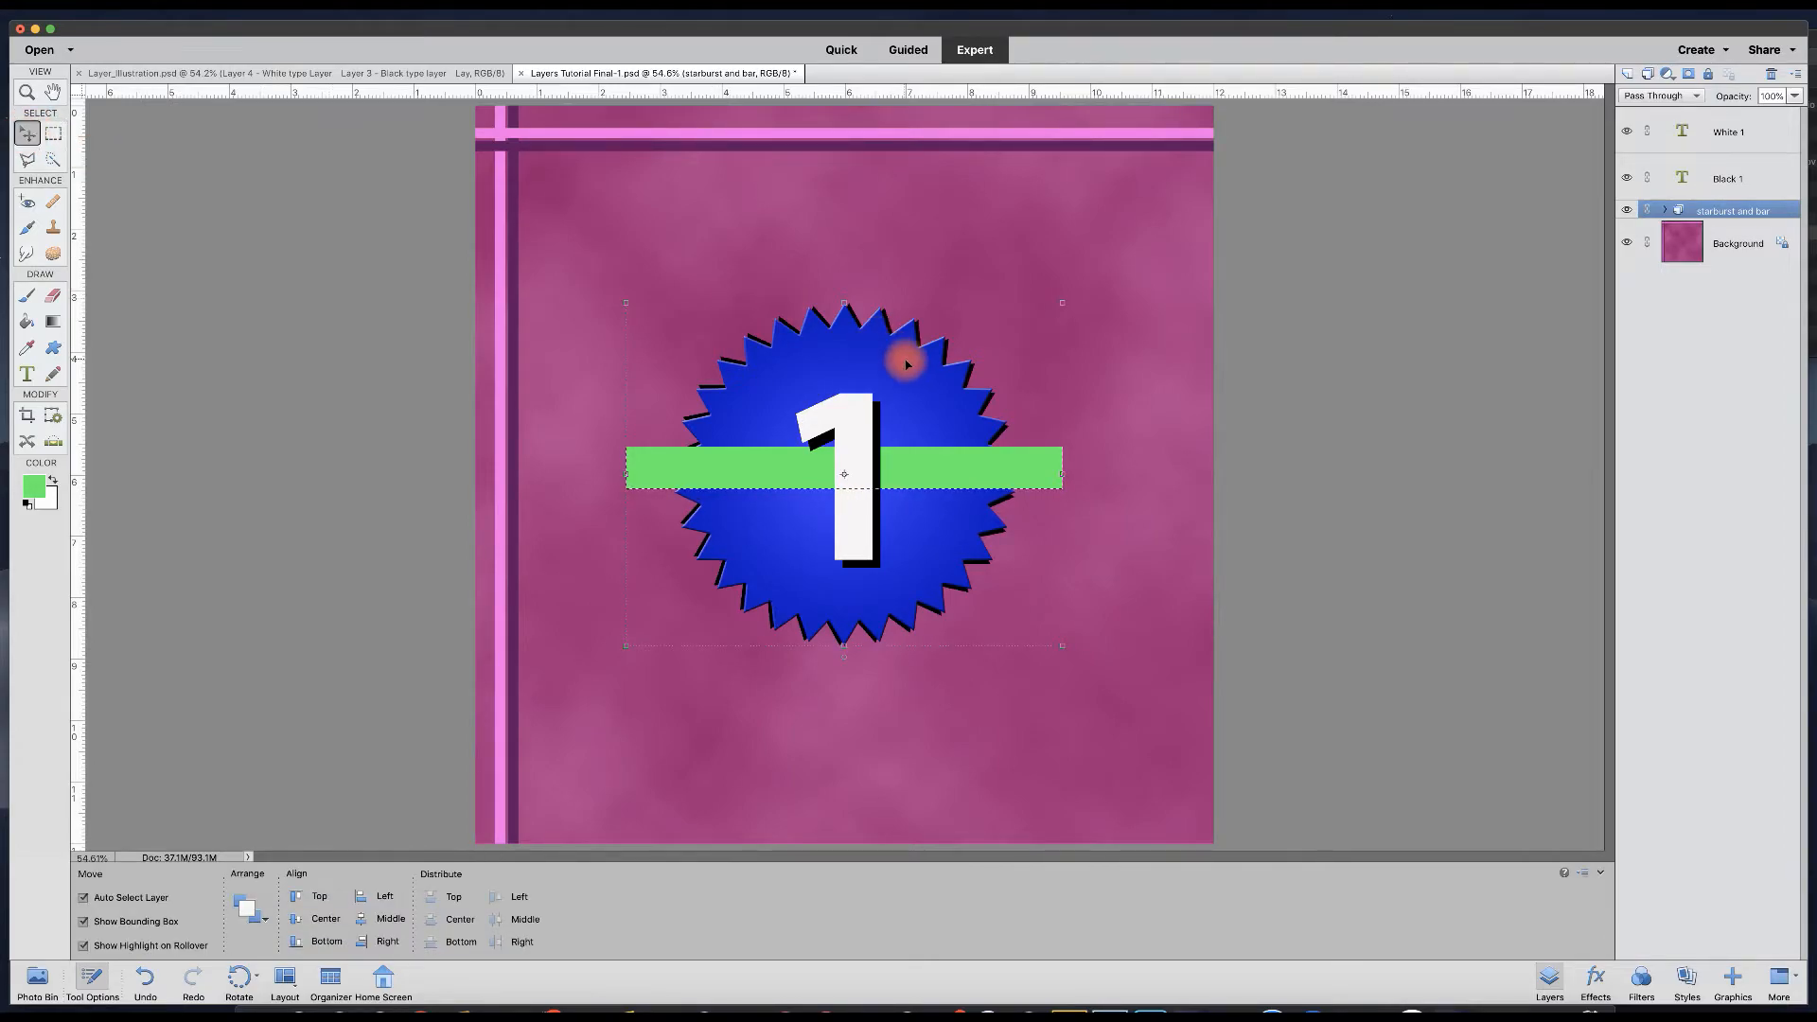
left_click_drag(889, 339, 820, 230)
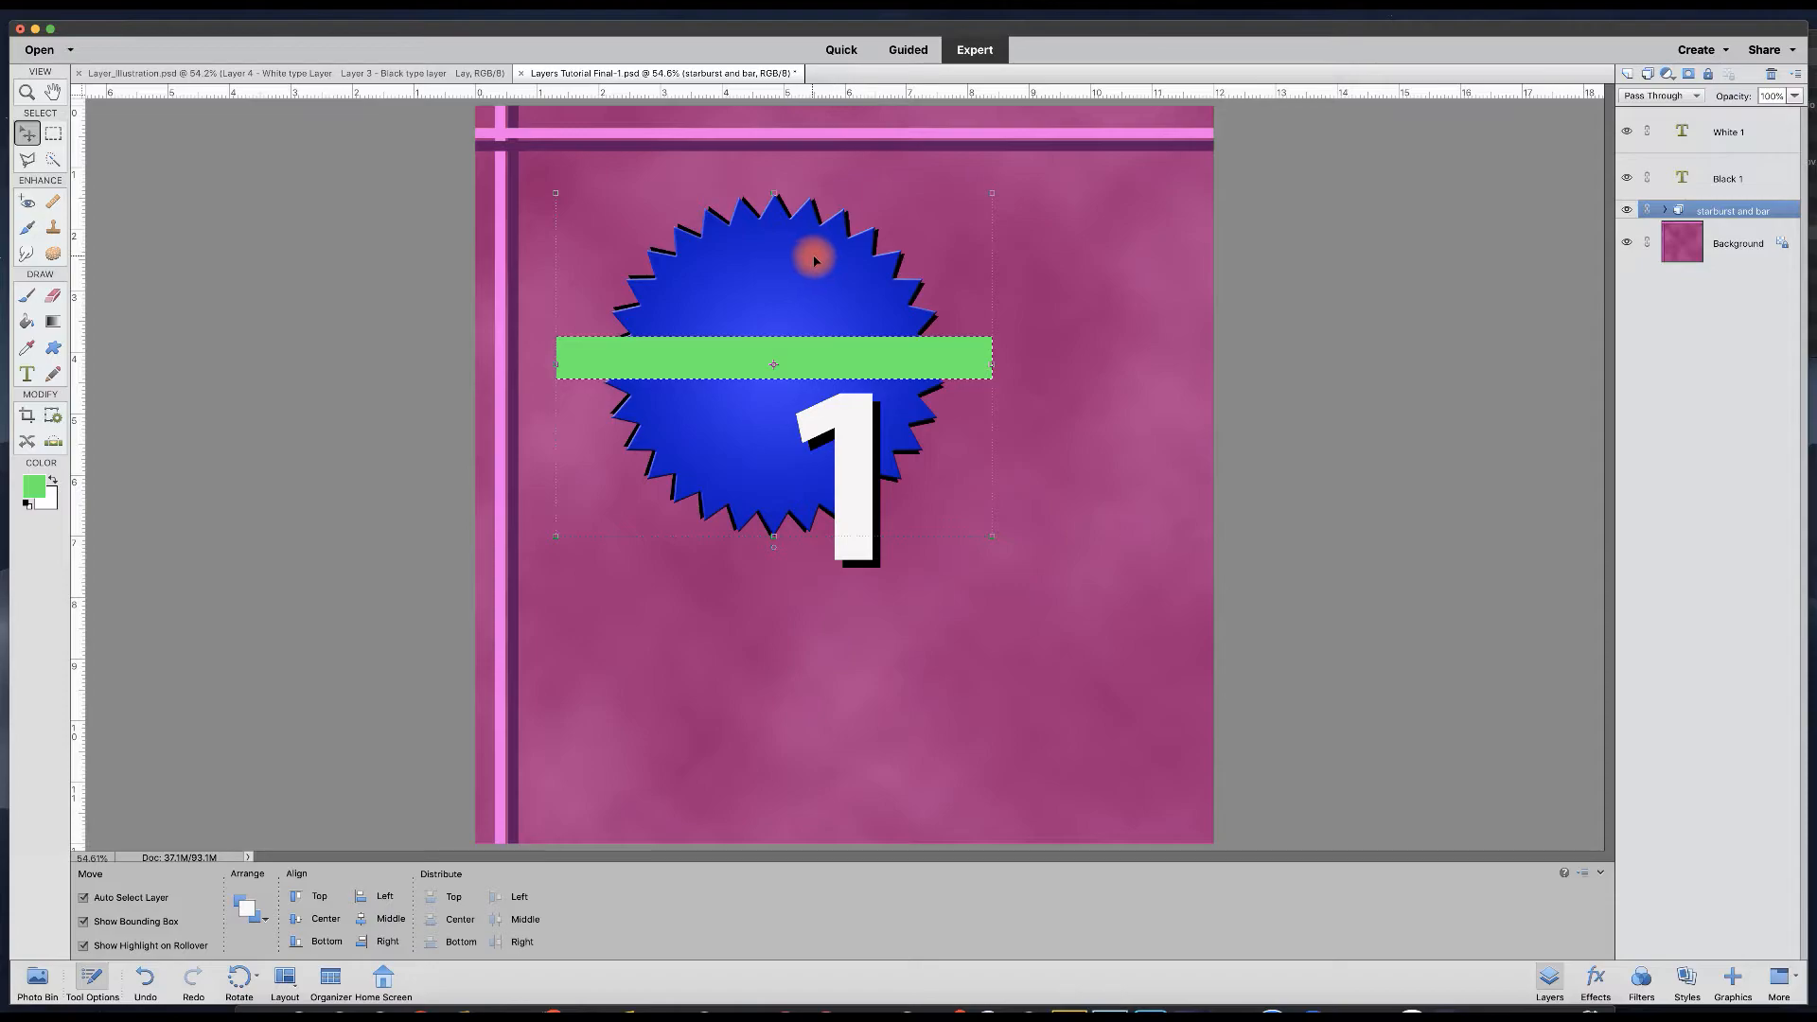
key("super+z")
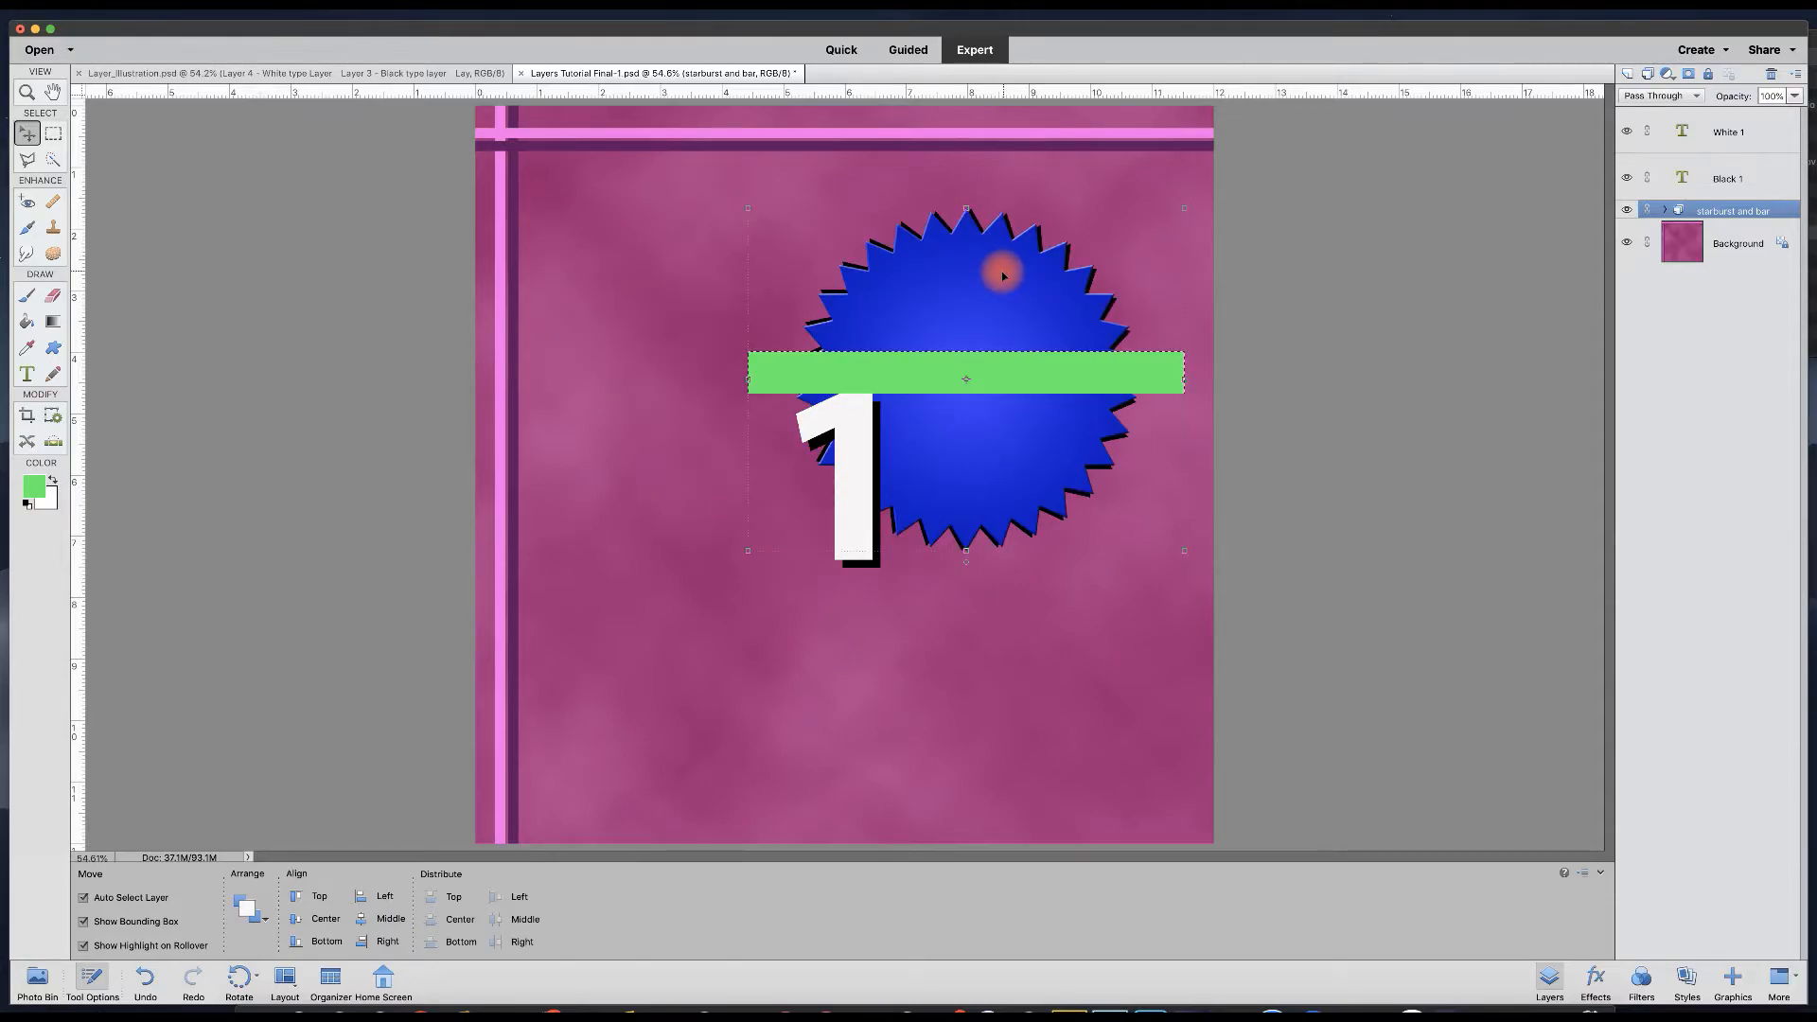
key("super+z")
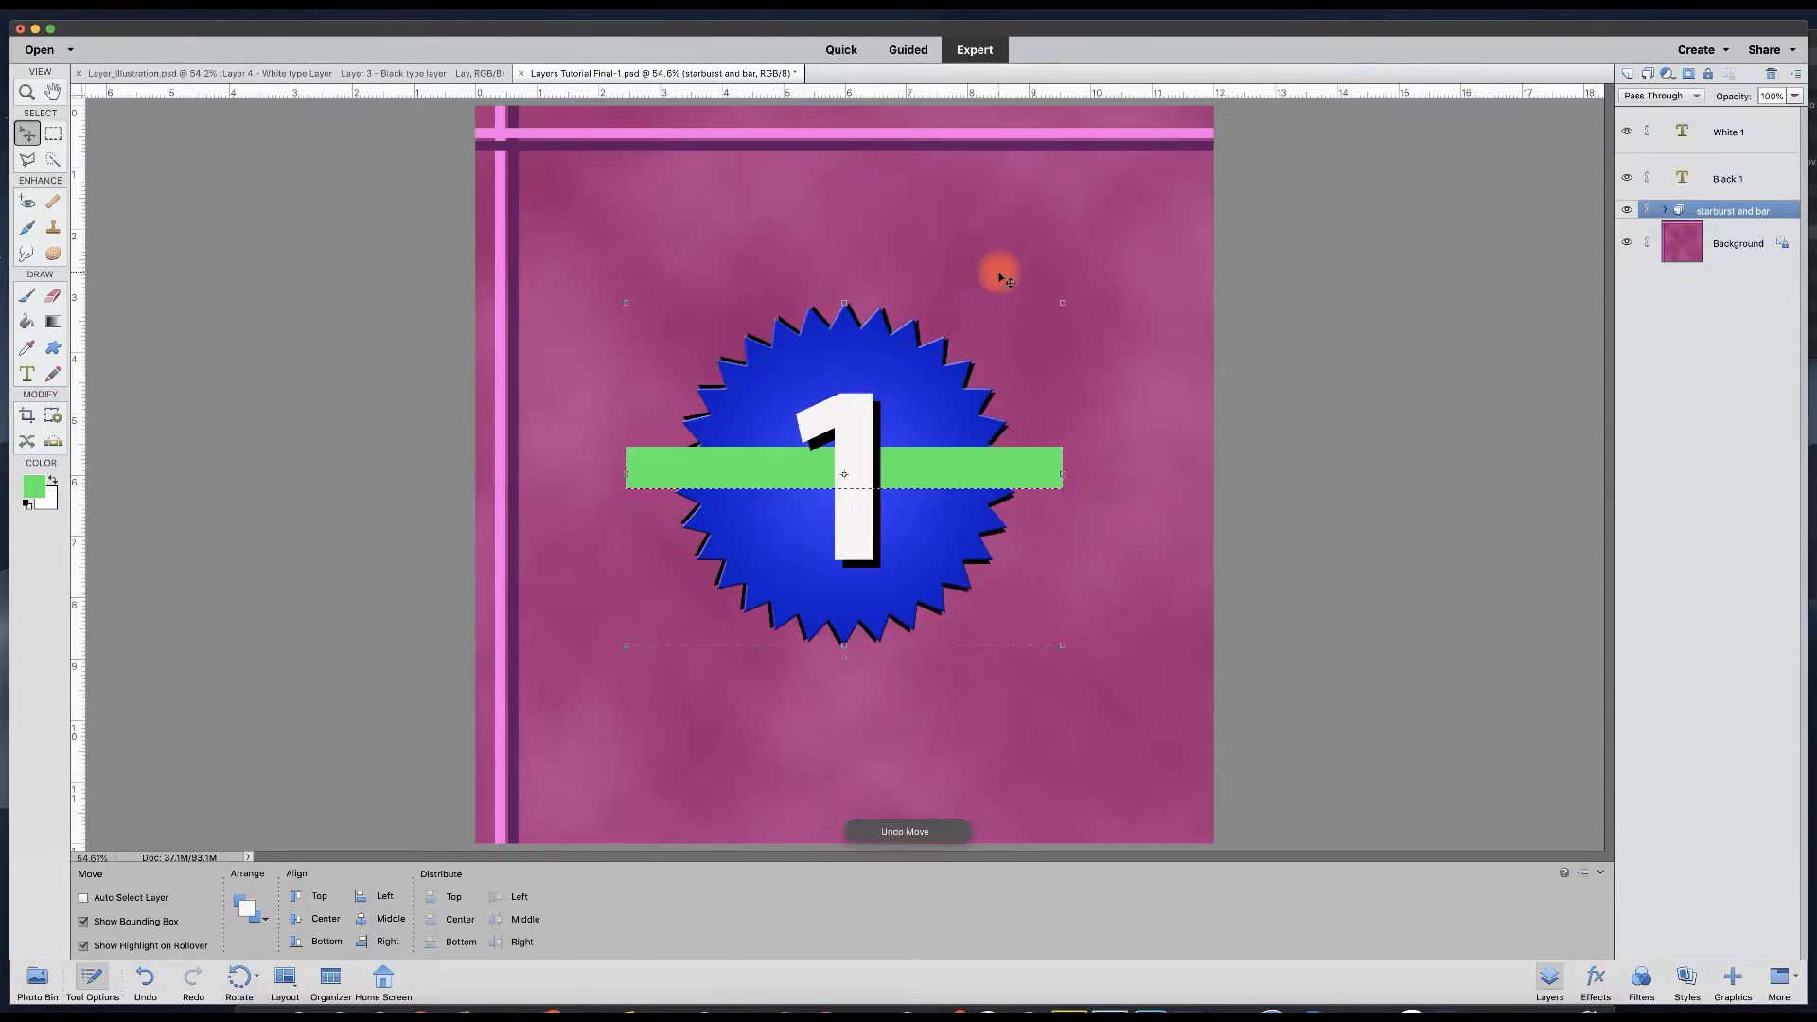
key("super+z")
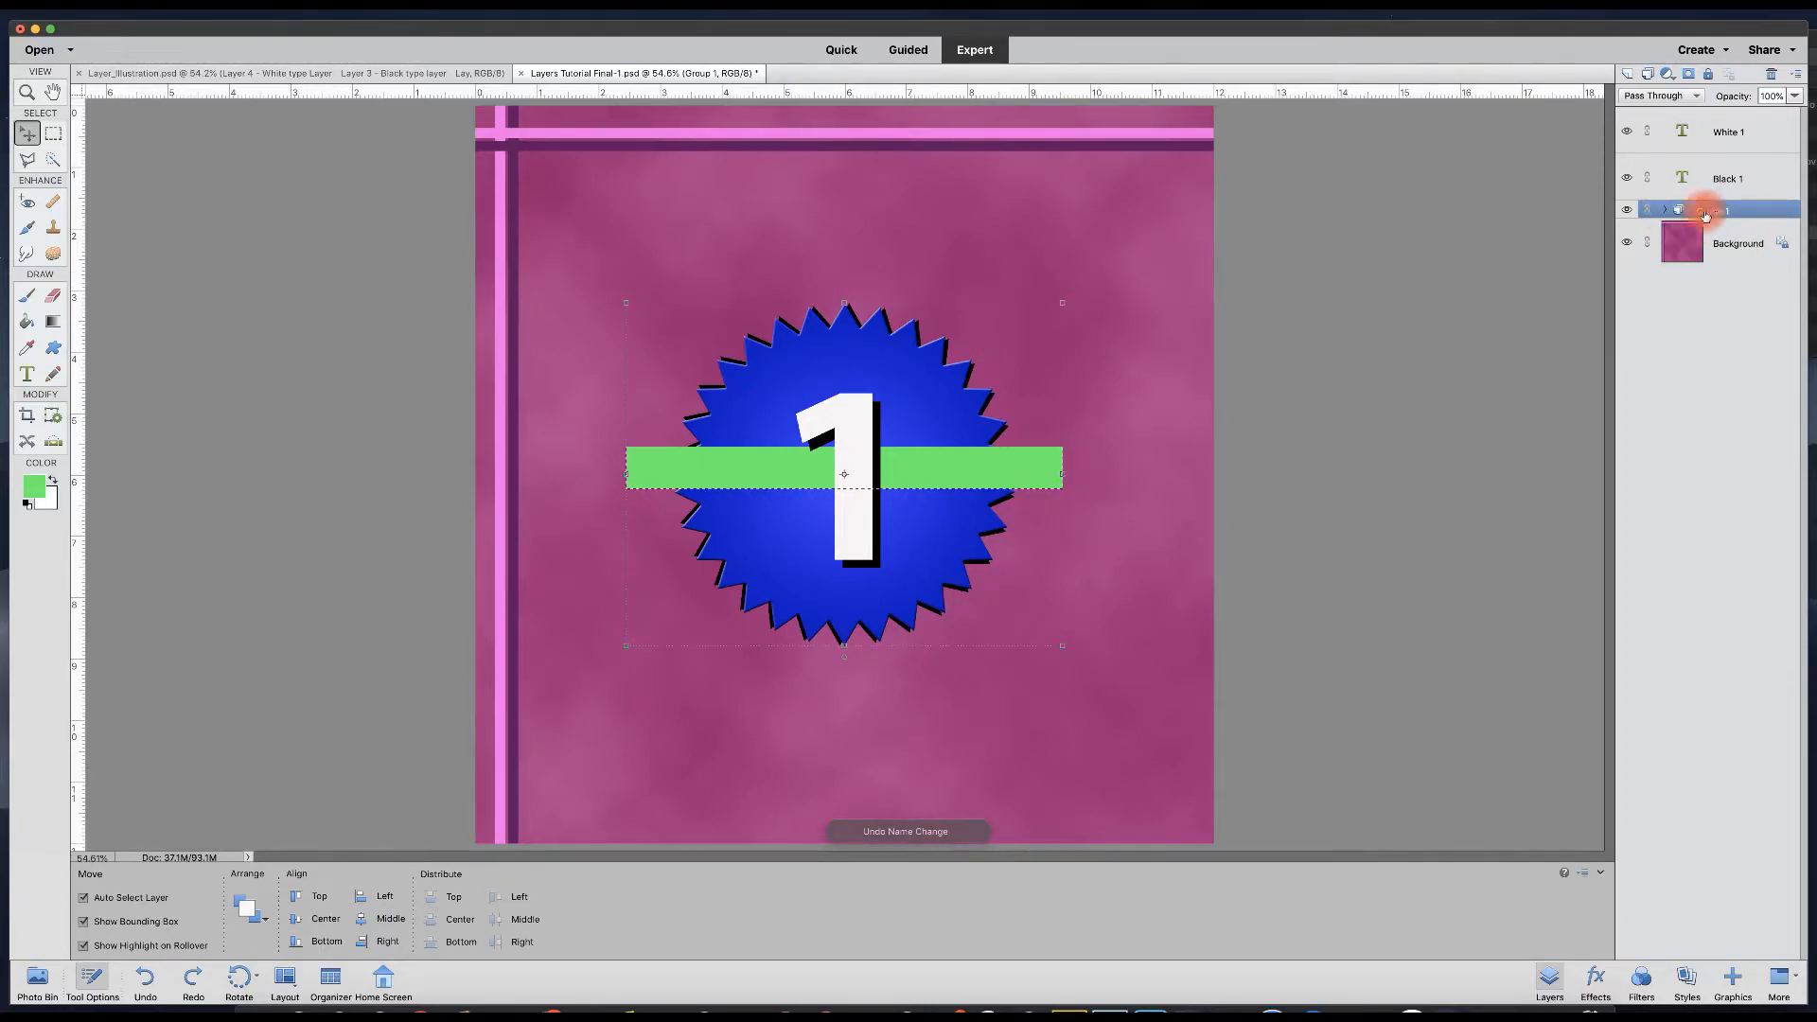
Move the green bar and starburst layers out of the group to directly above it, and delete the empty group.
left_click(1666, 213)
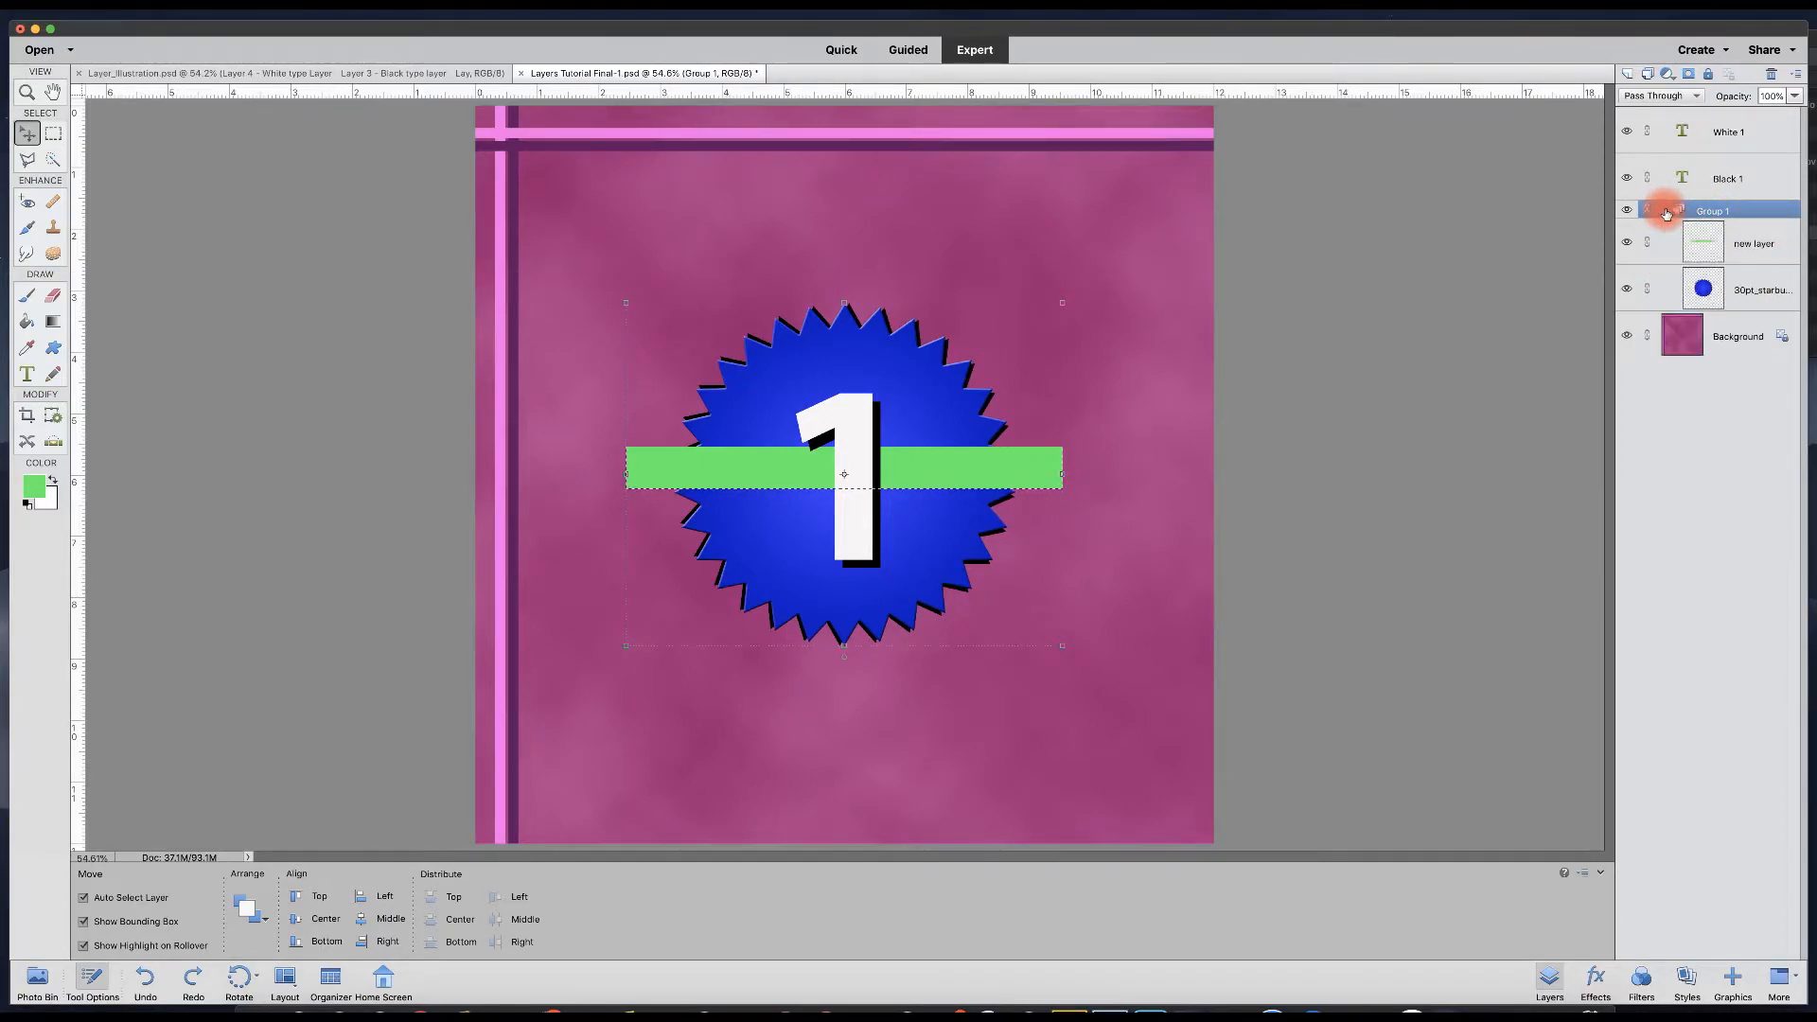
left_click(1725, 244)
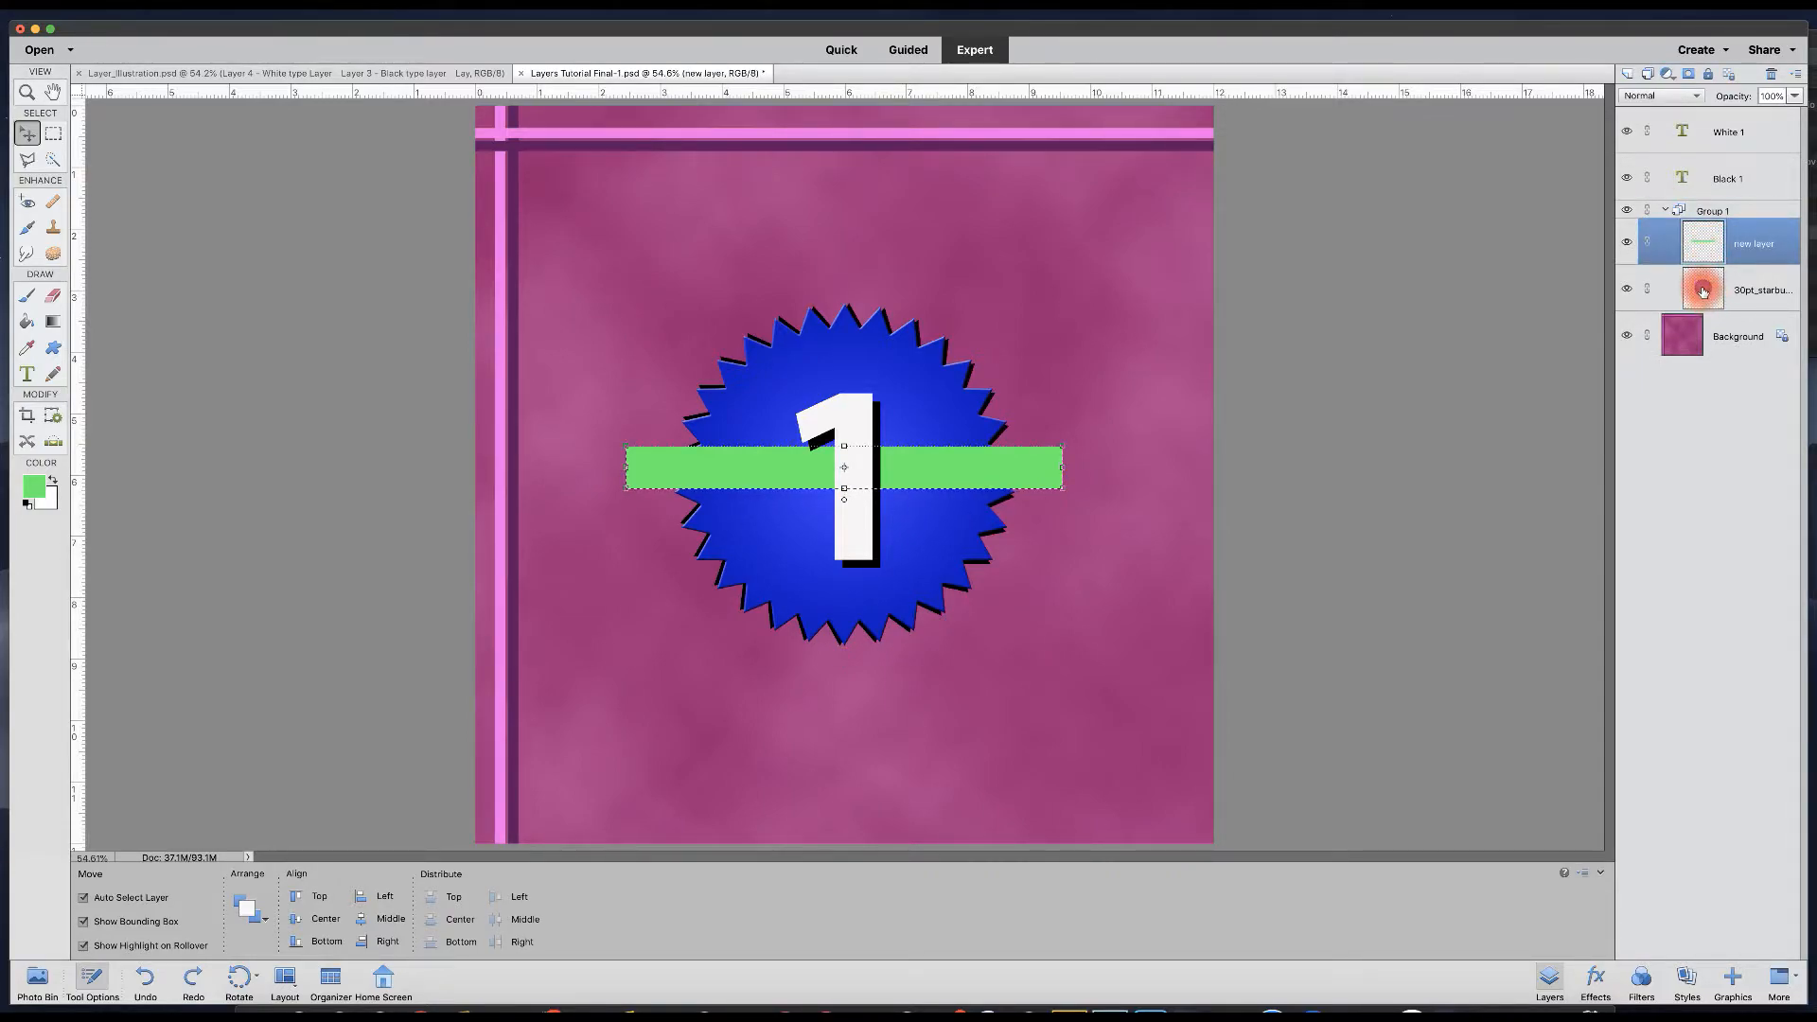
left_click(1703, 291, "shift")
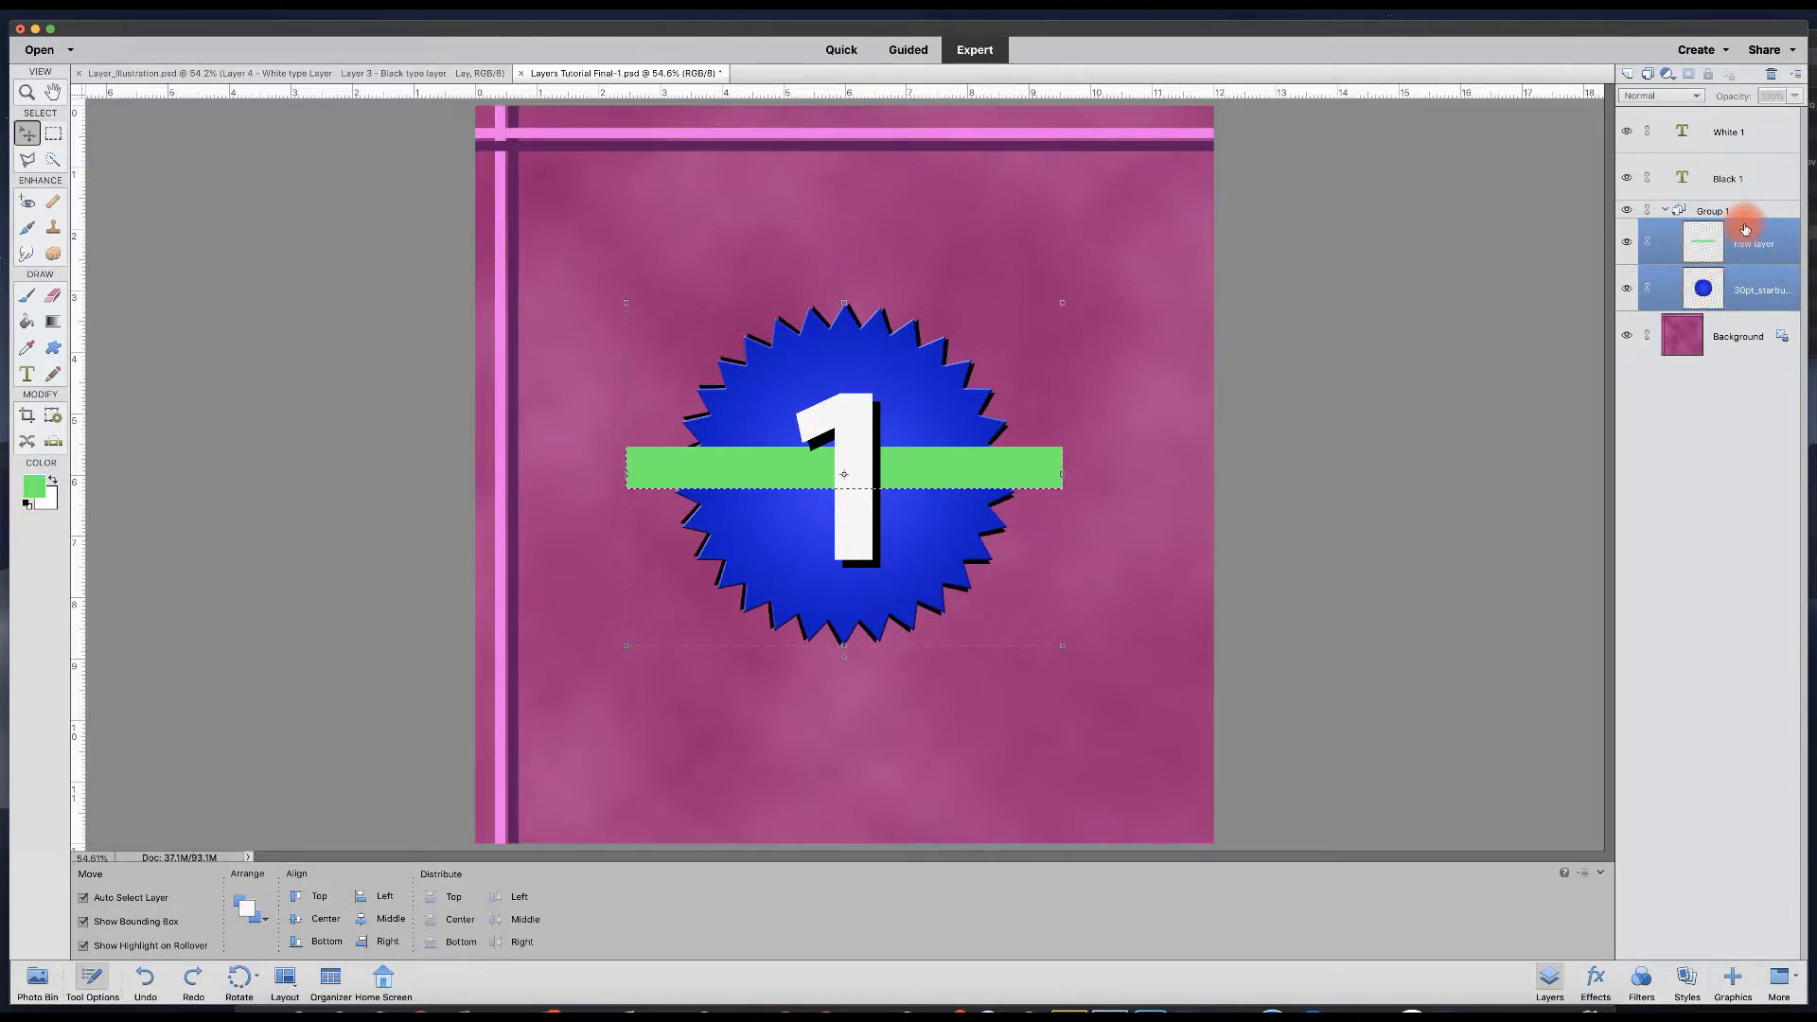
left_click_drag(1701, 243, 1719, 193)
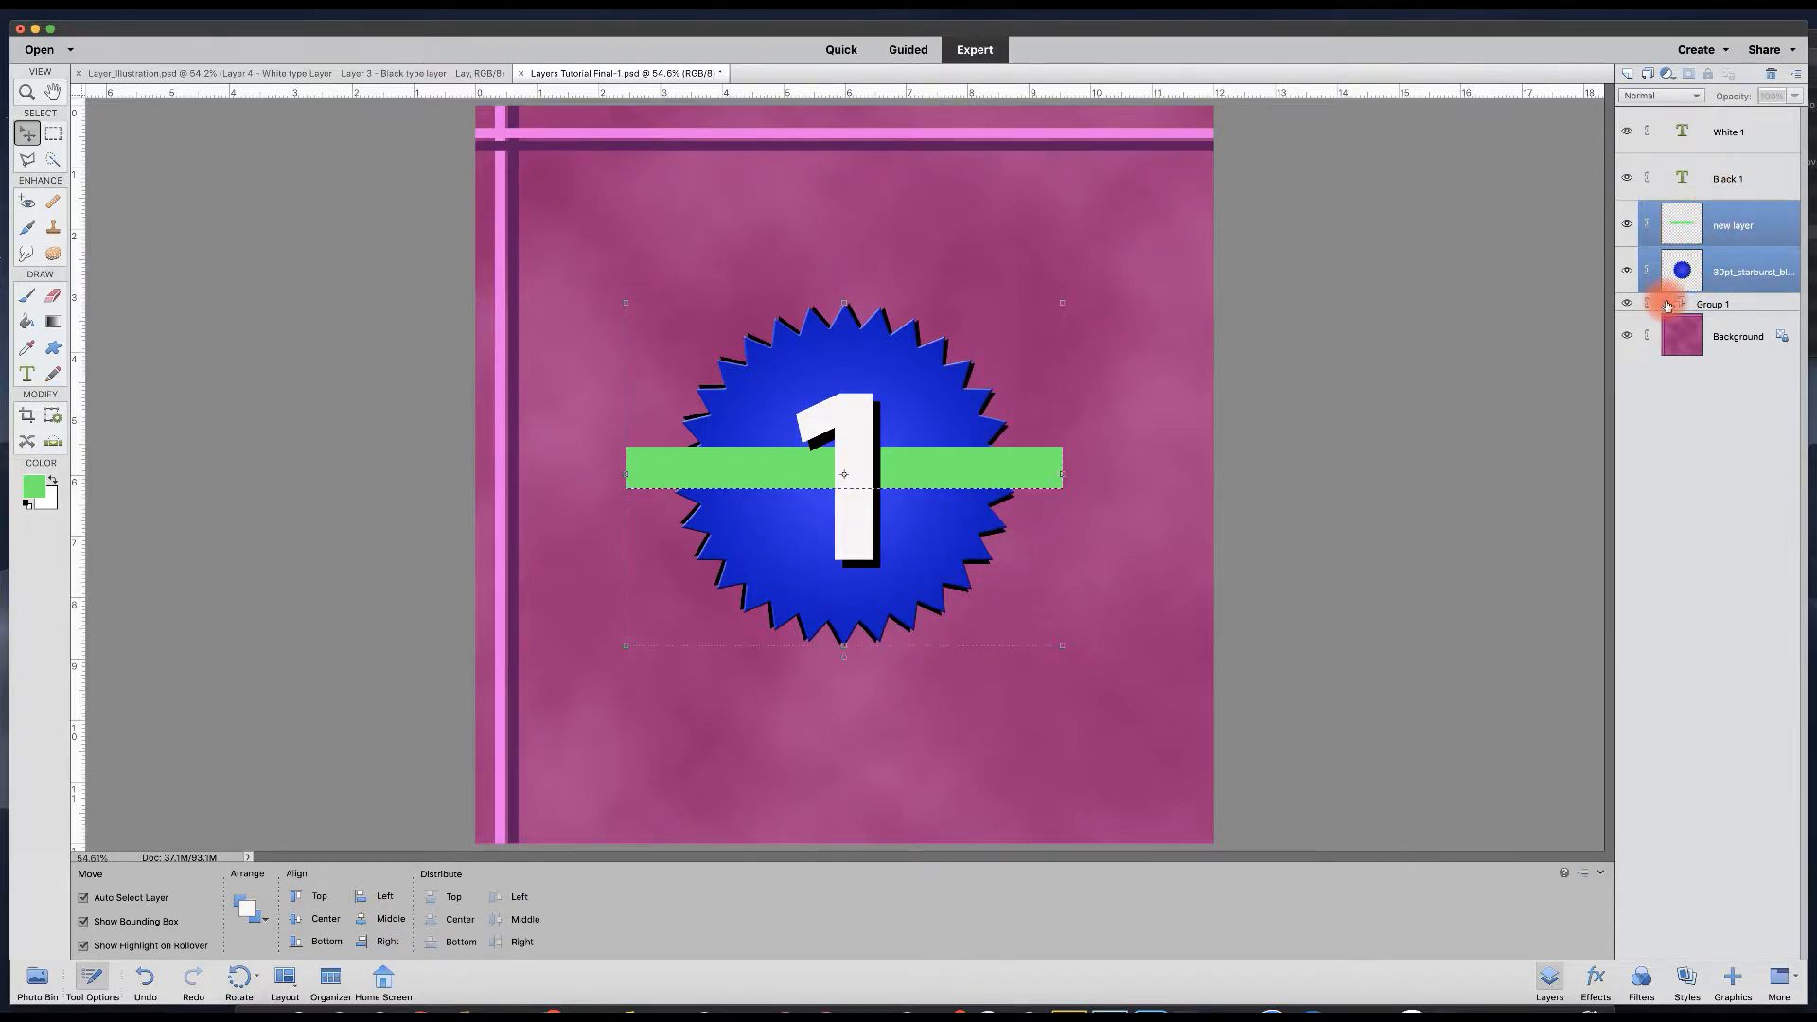
left_click(1702, 304)
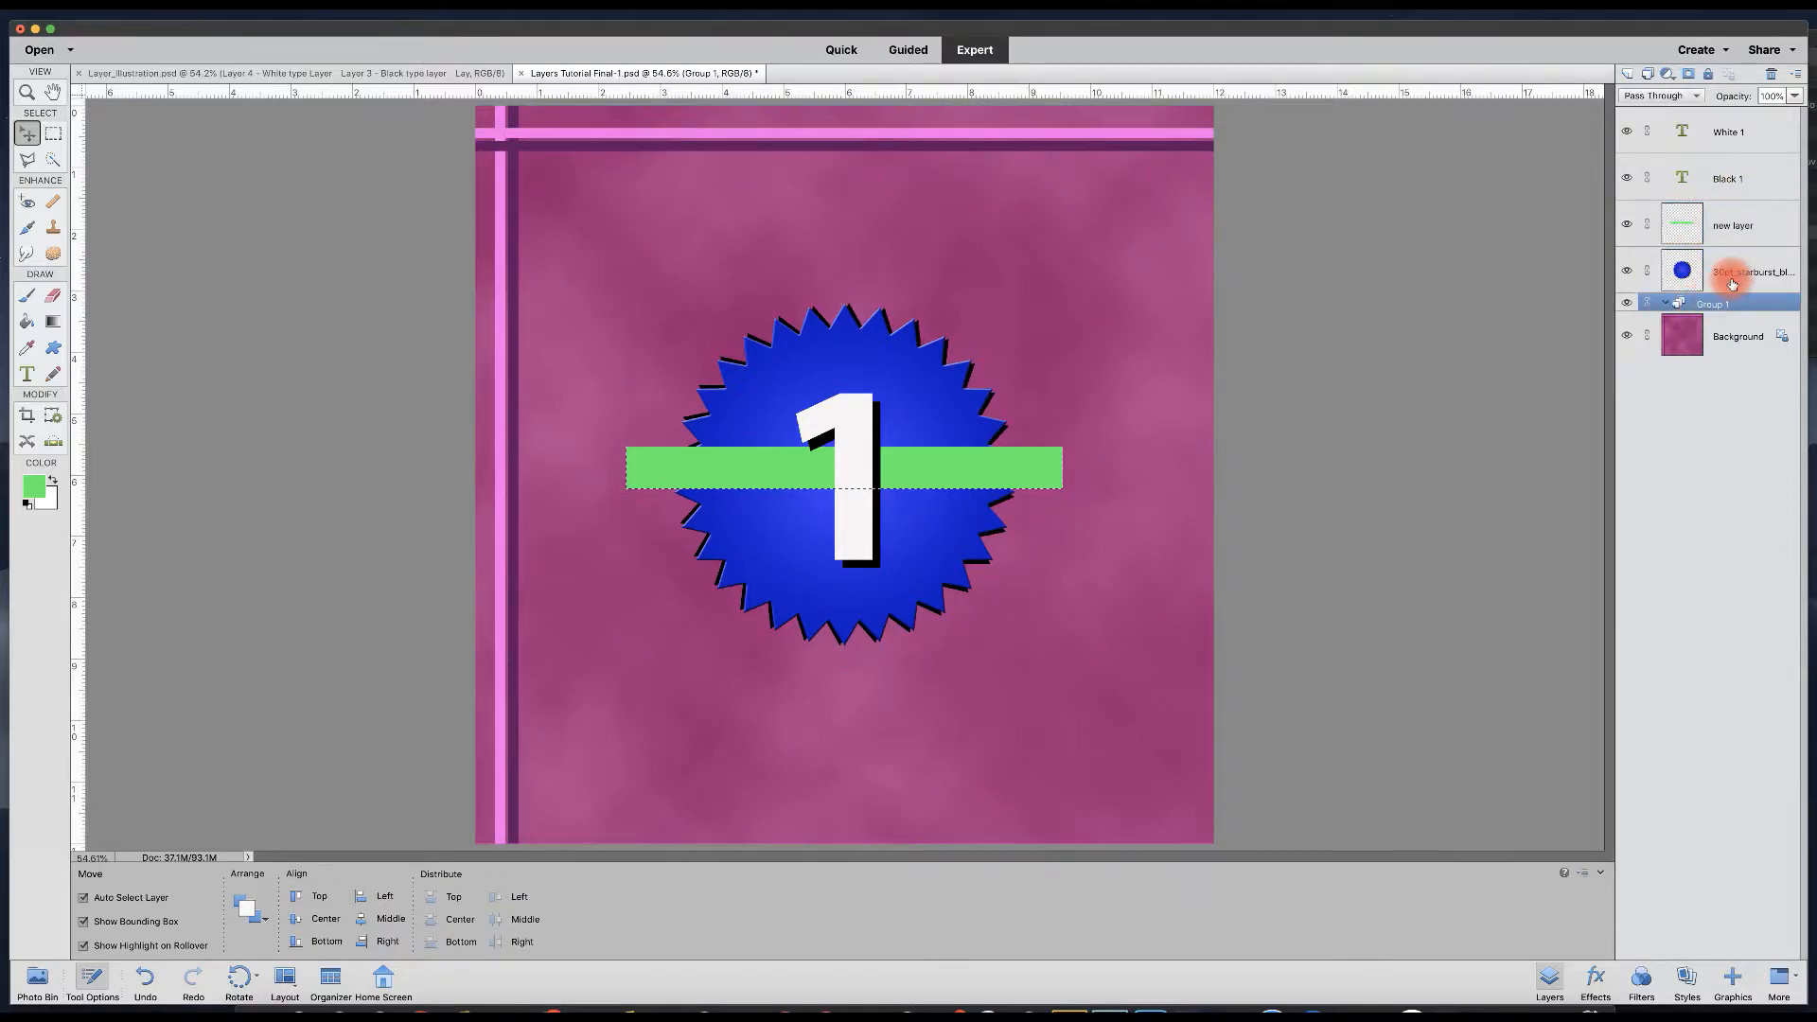
left_click(1773, 76)
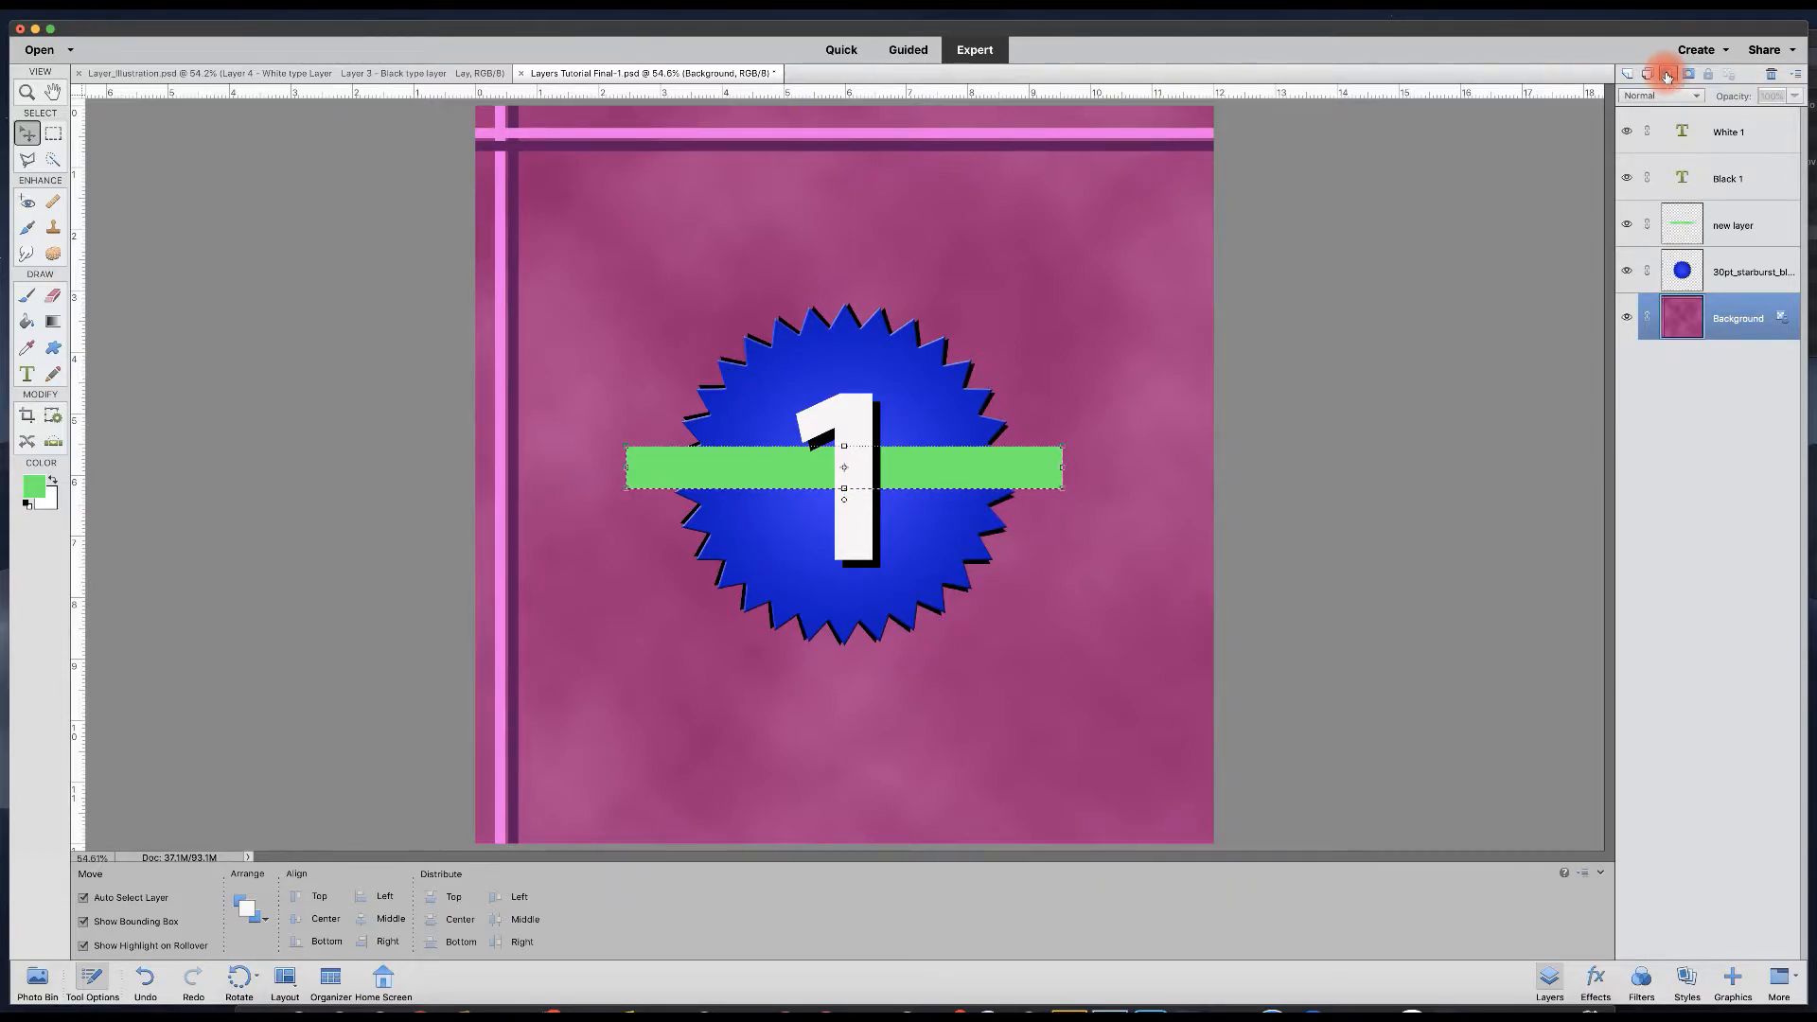
Add a Hue/Saturation adjustment layer above the green bar layer, masked to the bar selection, and set its hue to -33.
left_click(1731, 227)
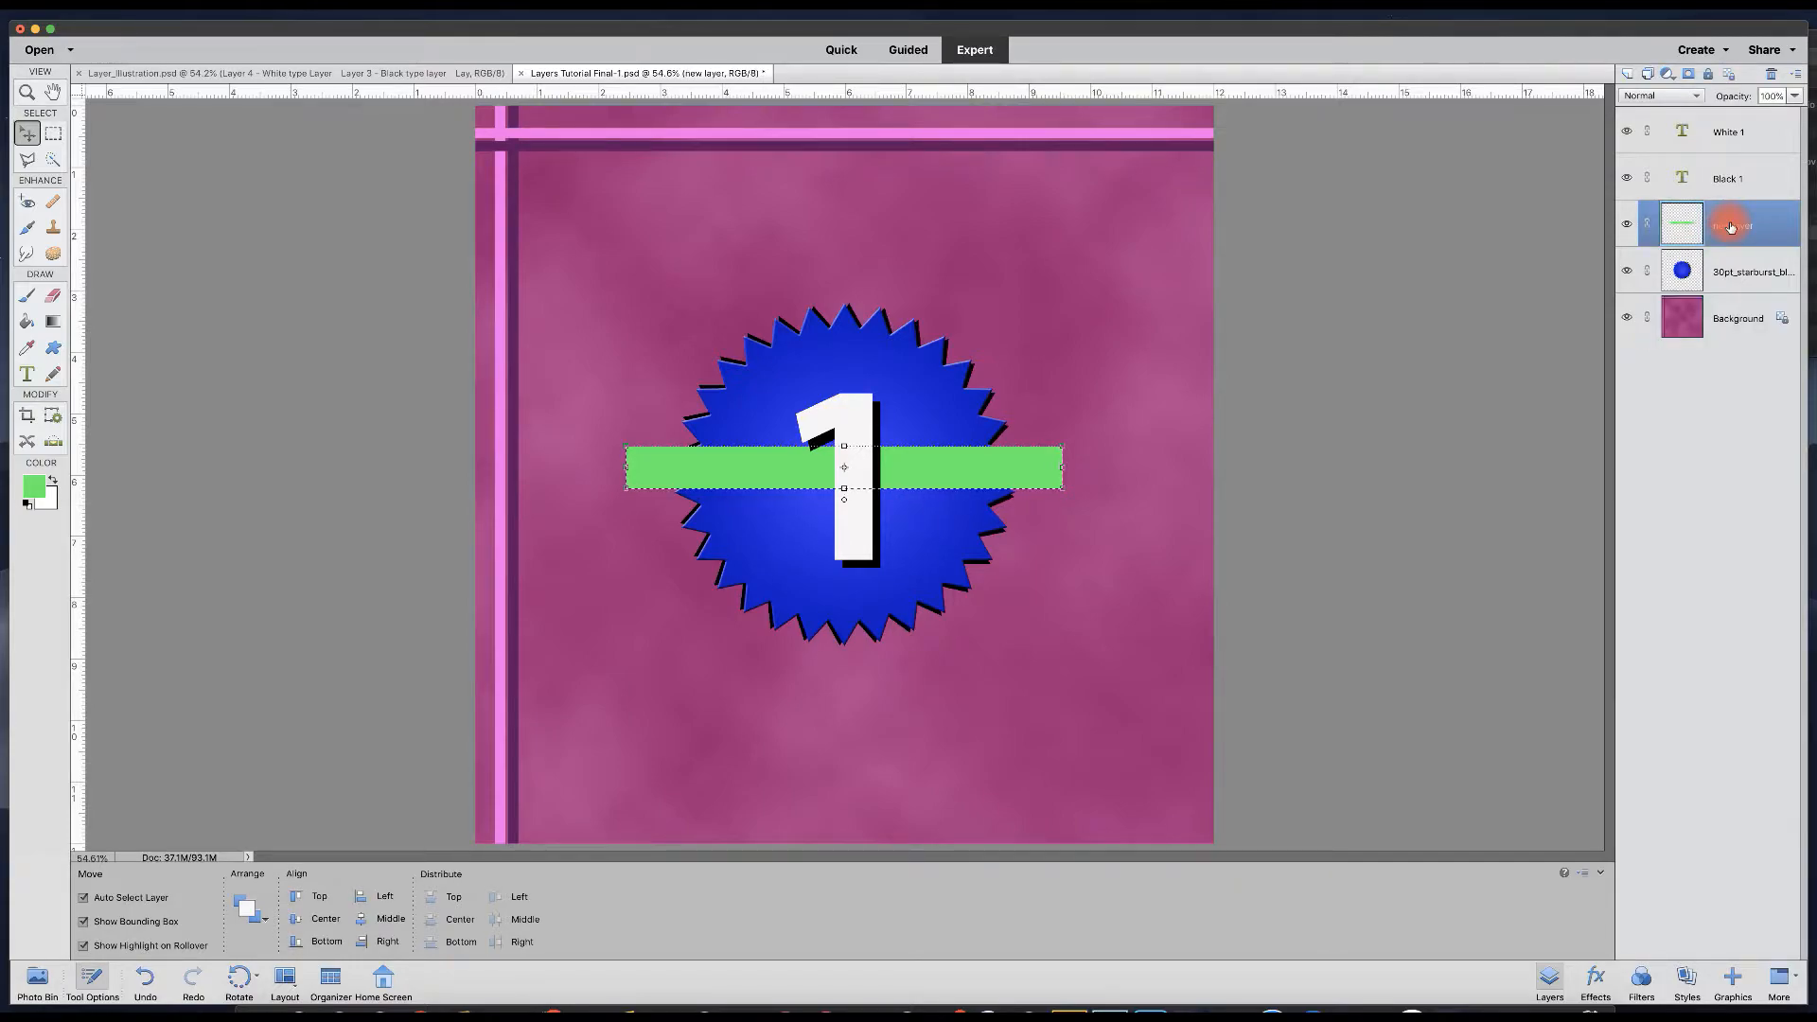
left_click(1668, 76)
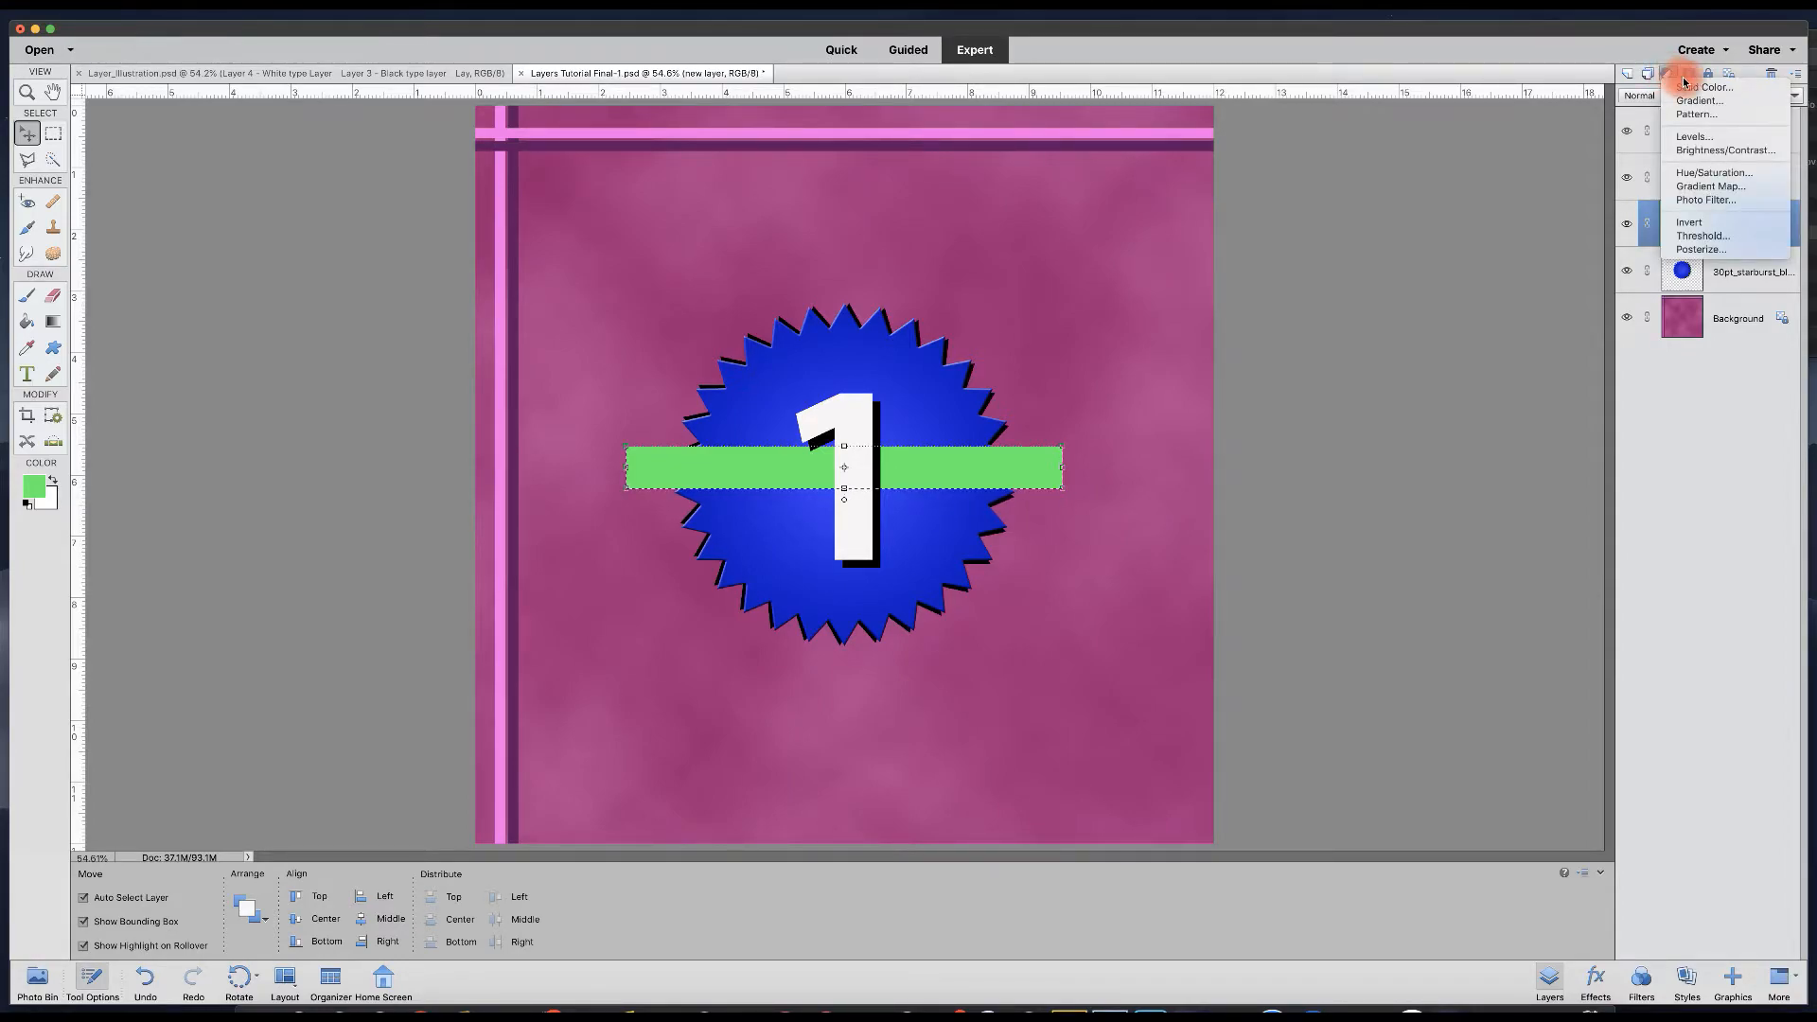
left_click(1709, 173)
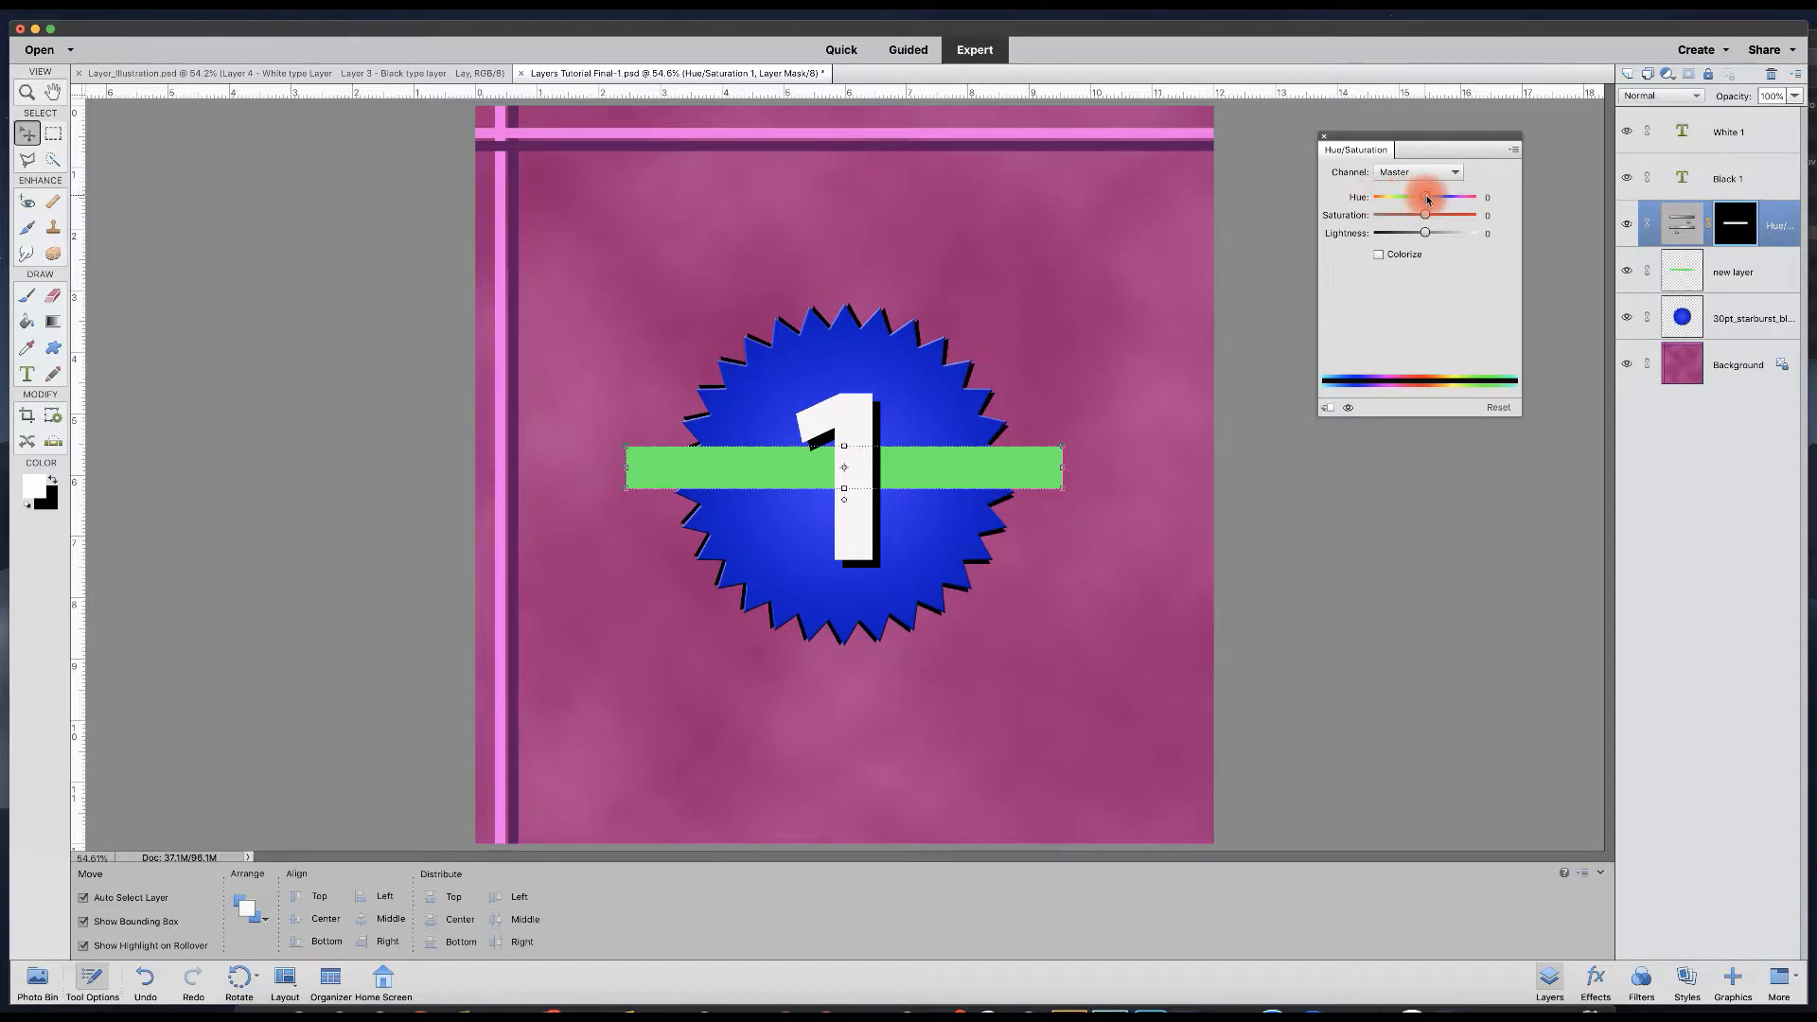
left_click_drag(1426, 199, 1399, 200)
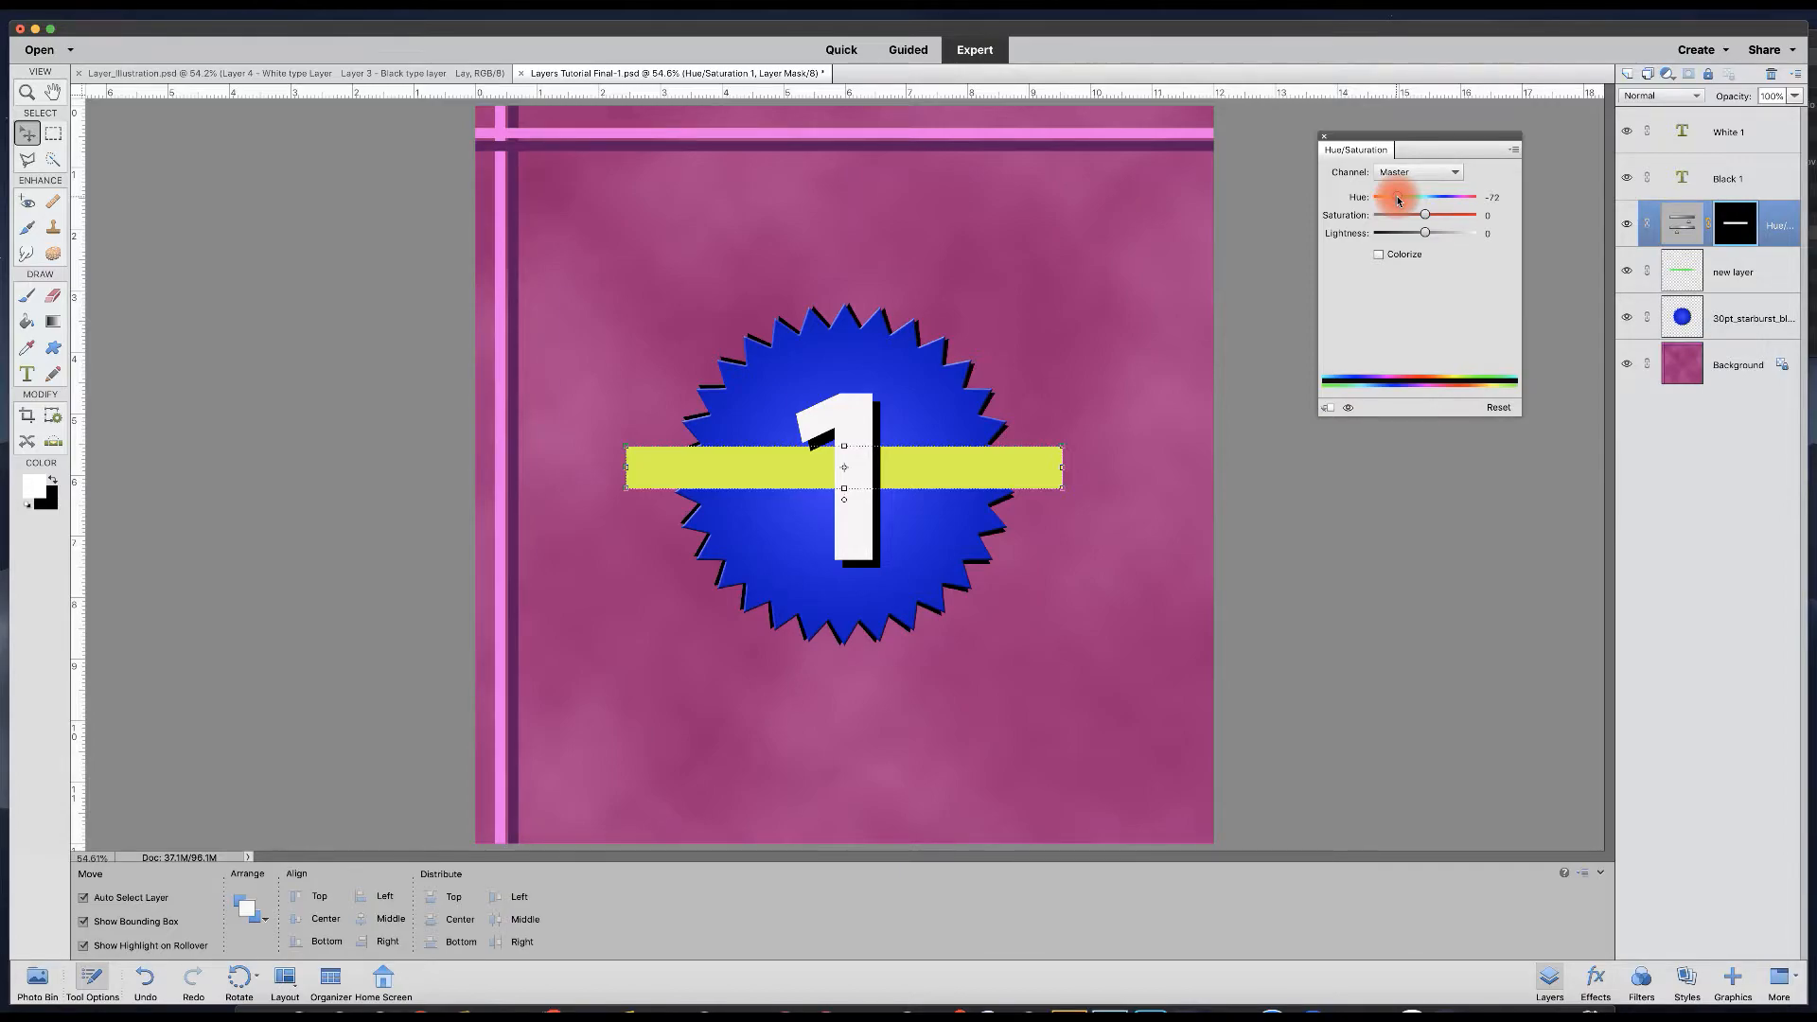
left_click_drag(1399, 200, 1374, 201)
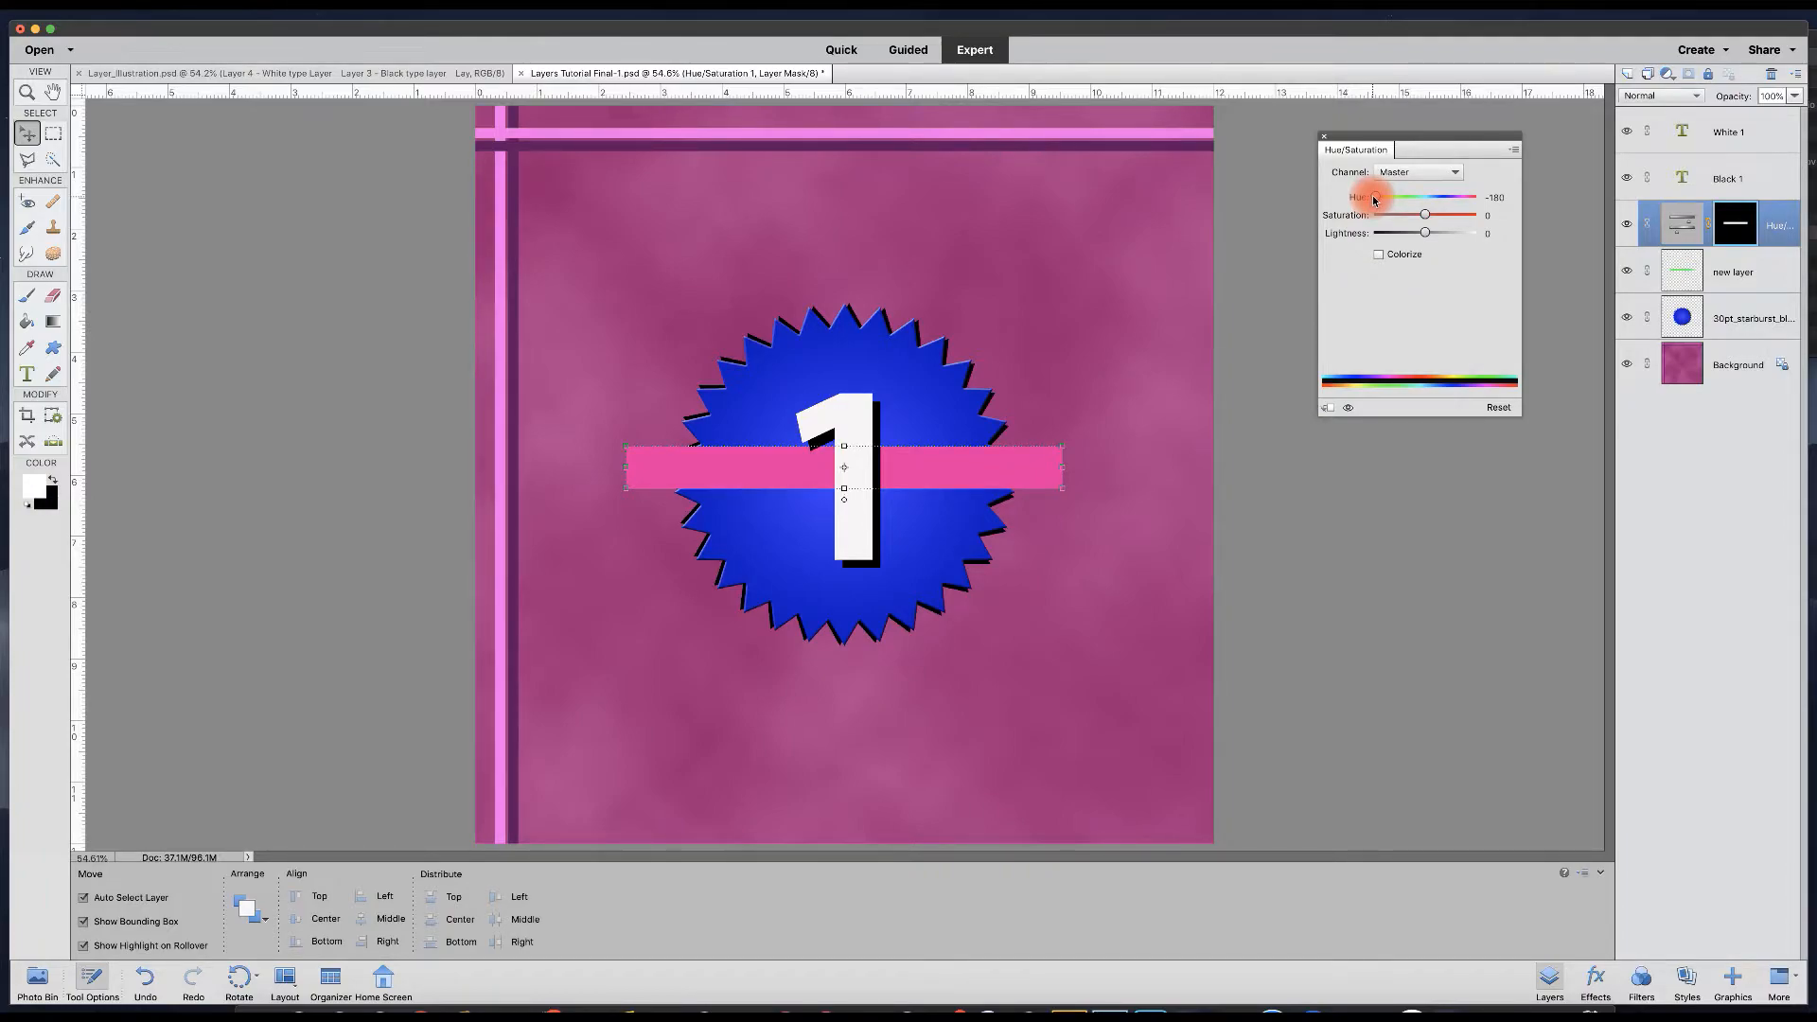
mouse_move(1376, 199)
left_mouse_down()
mouse_move(1463, 202)
mouse_move(1408, 200)
left_mouse_up()
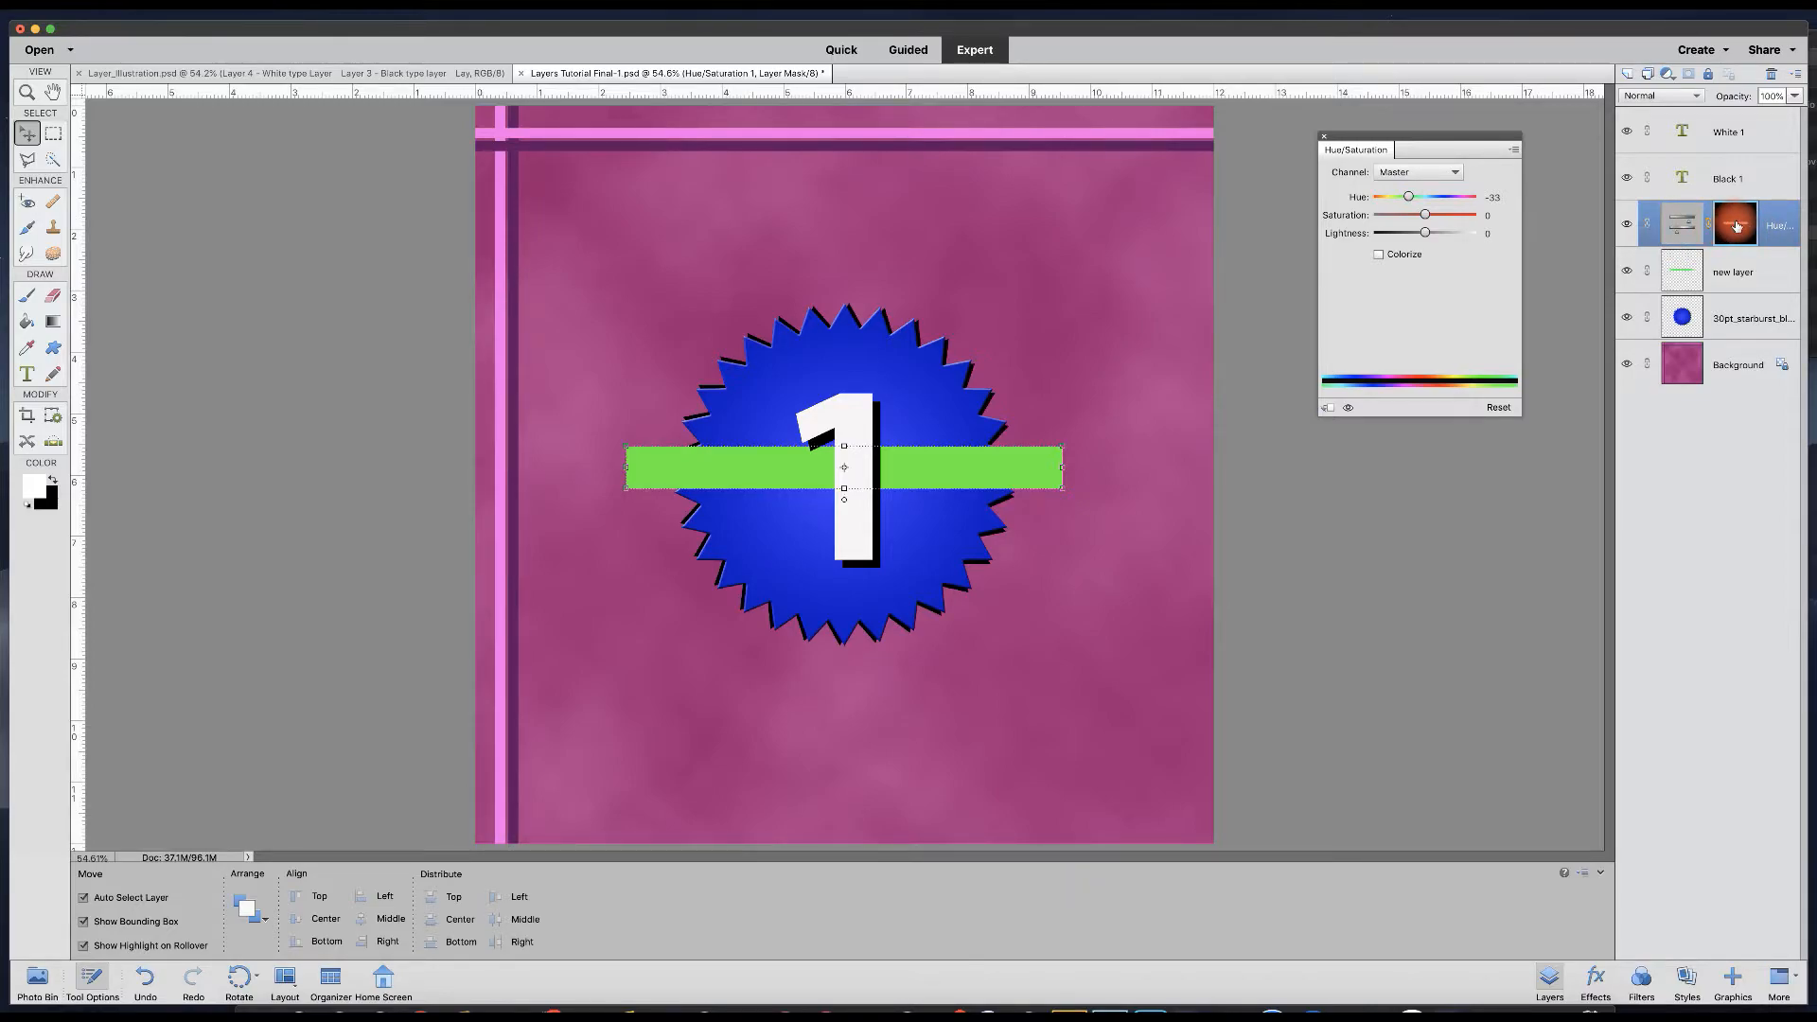
Delete the Hue/Saturation layer's mask and set the adjustment's hue to -39.
left_click_drag(1736, 225, 1774, 82)
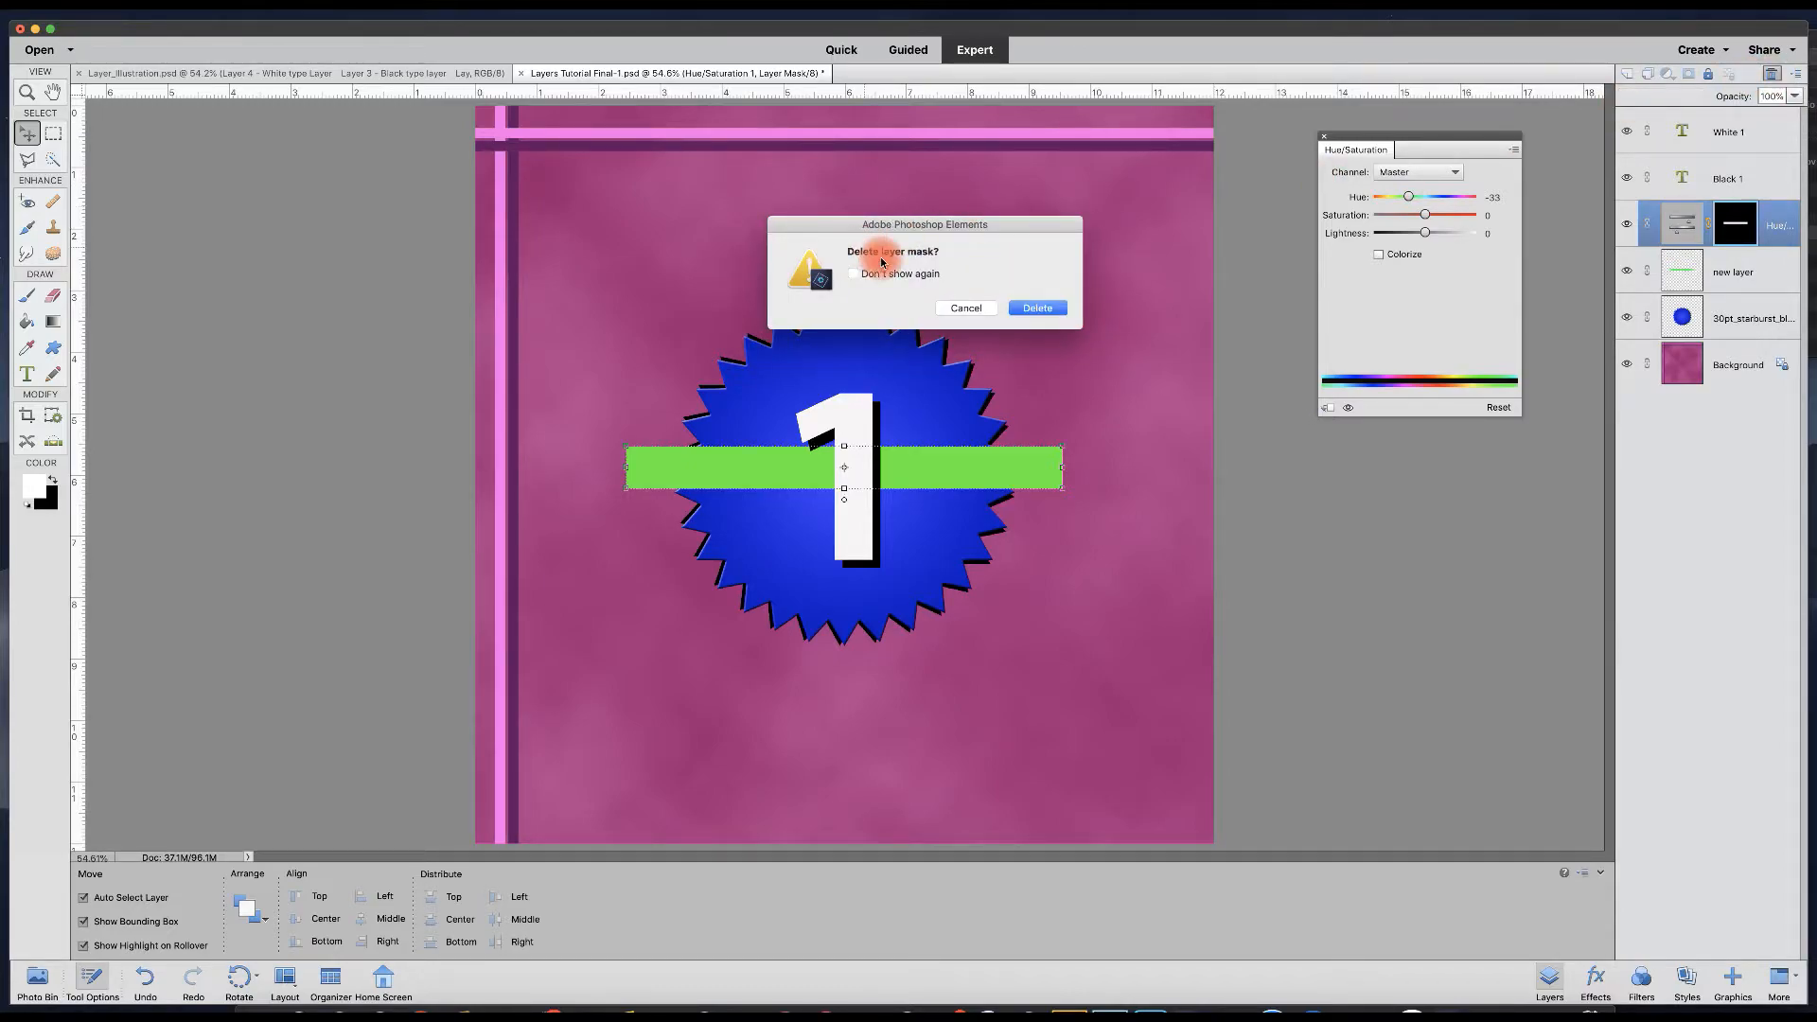
left_click(1047, 309)
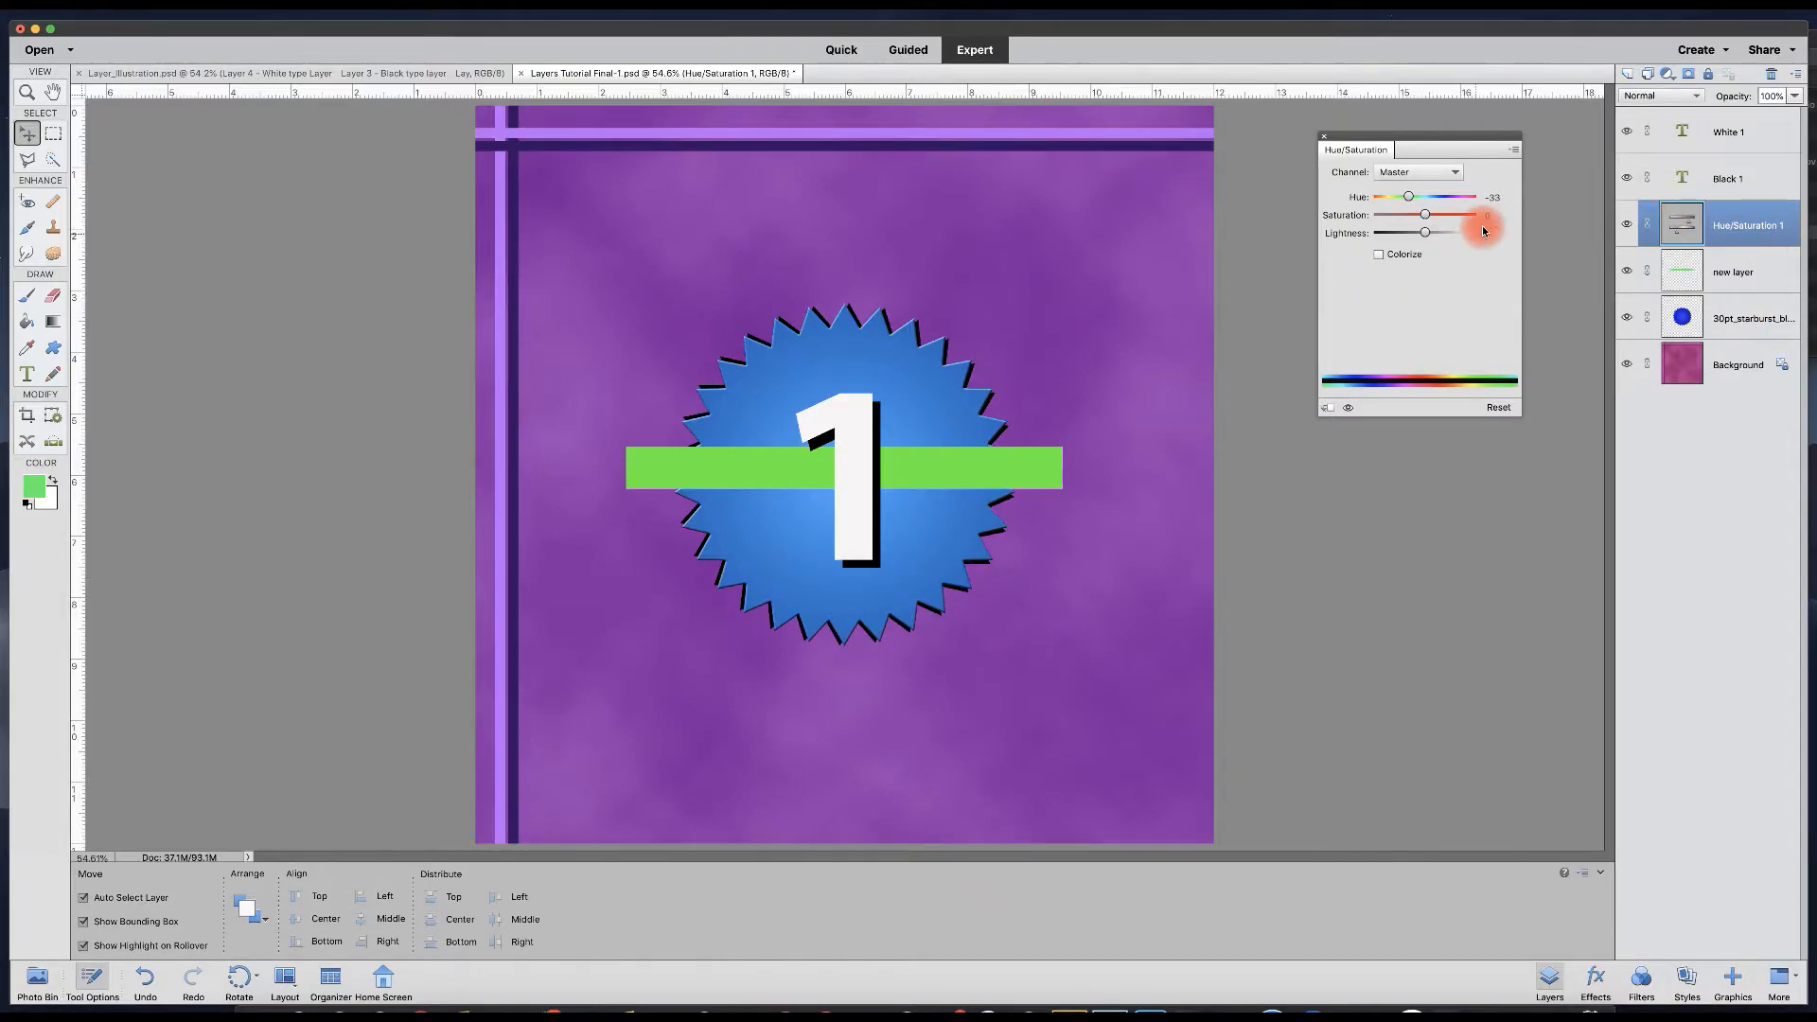
left_click(1729, 225)
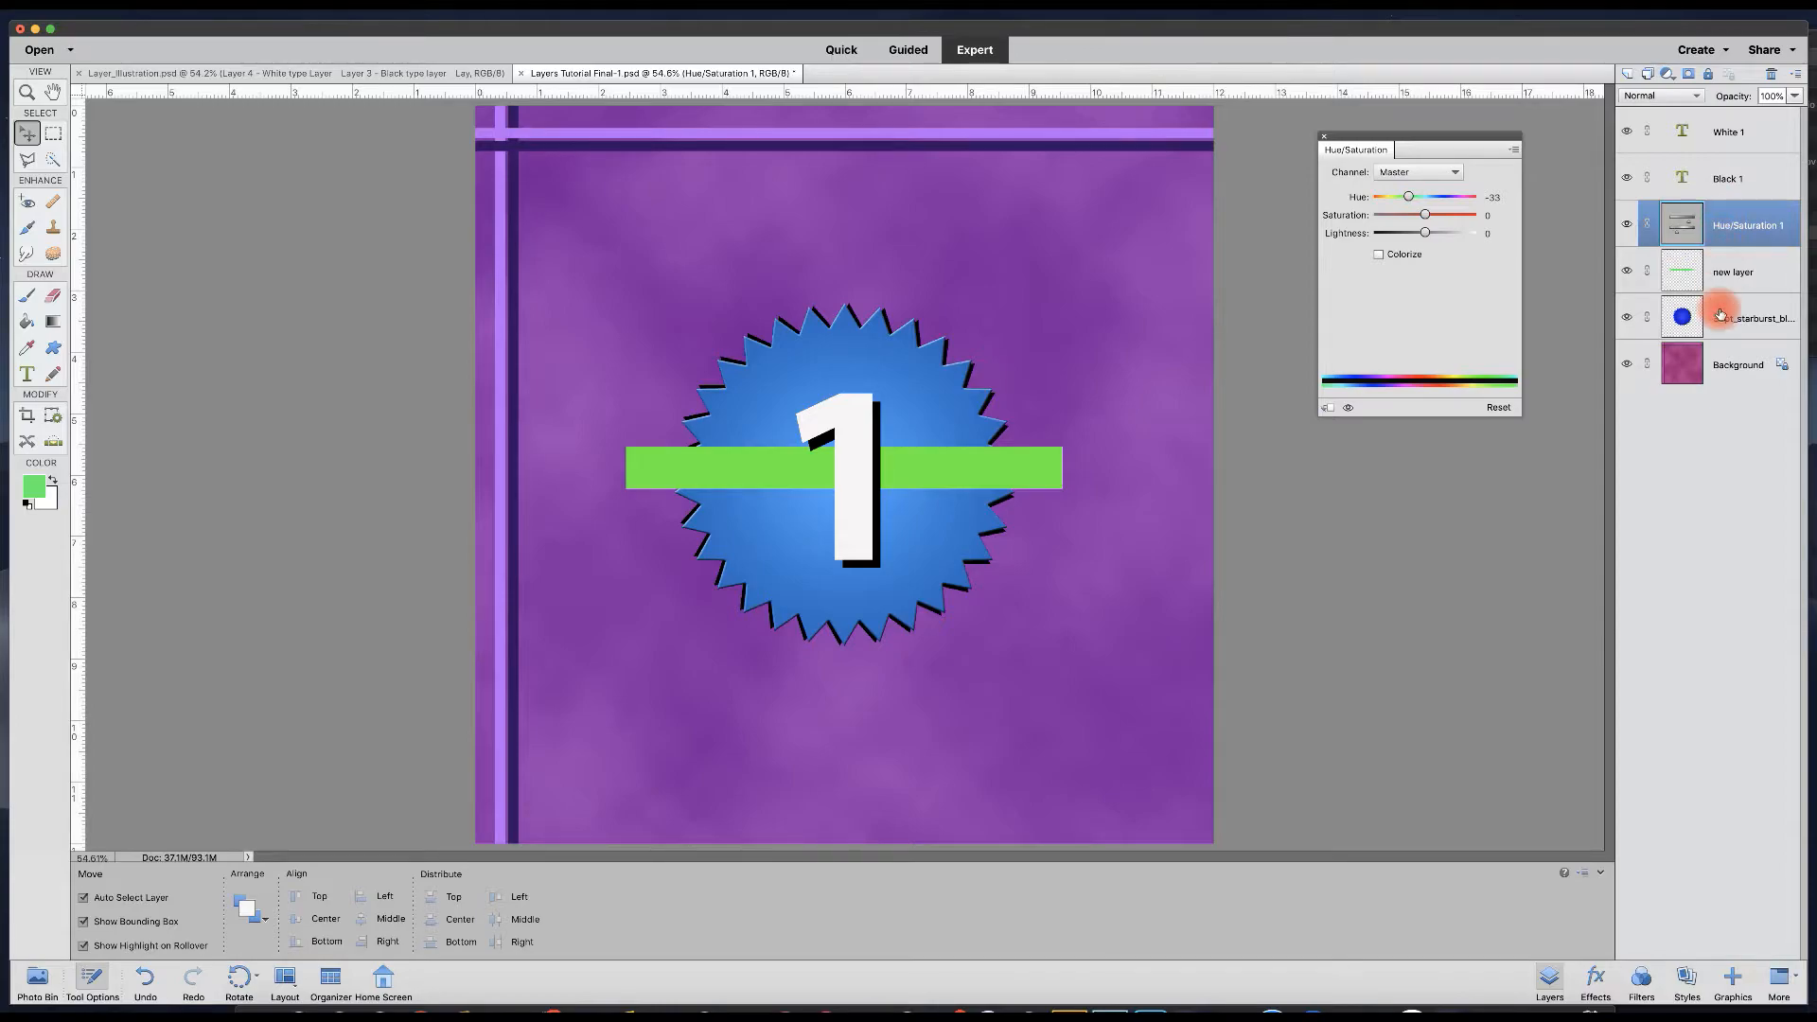
mouse_move(1409, 197)
left_mouse_down()
mouse_move(1443, 199)
mouse_move(1387, 196)
mouse_move(1463, 197)
mouse_move(1403, 196)
left_mouse_up()
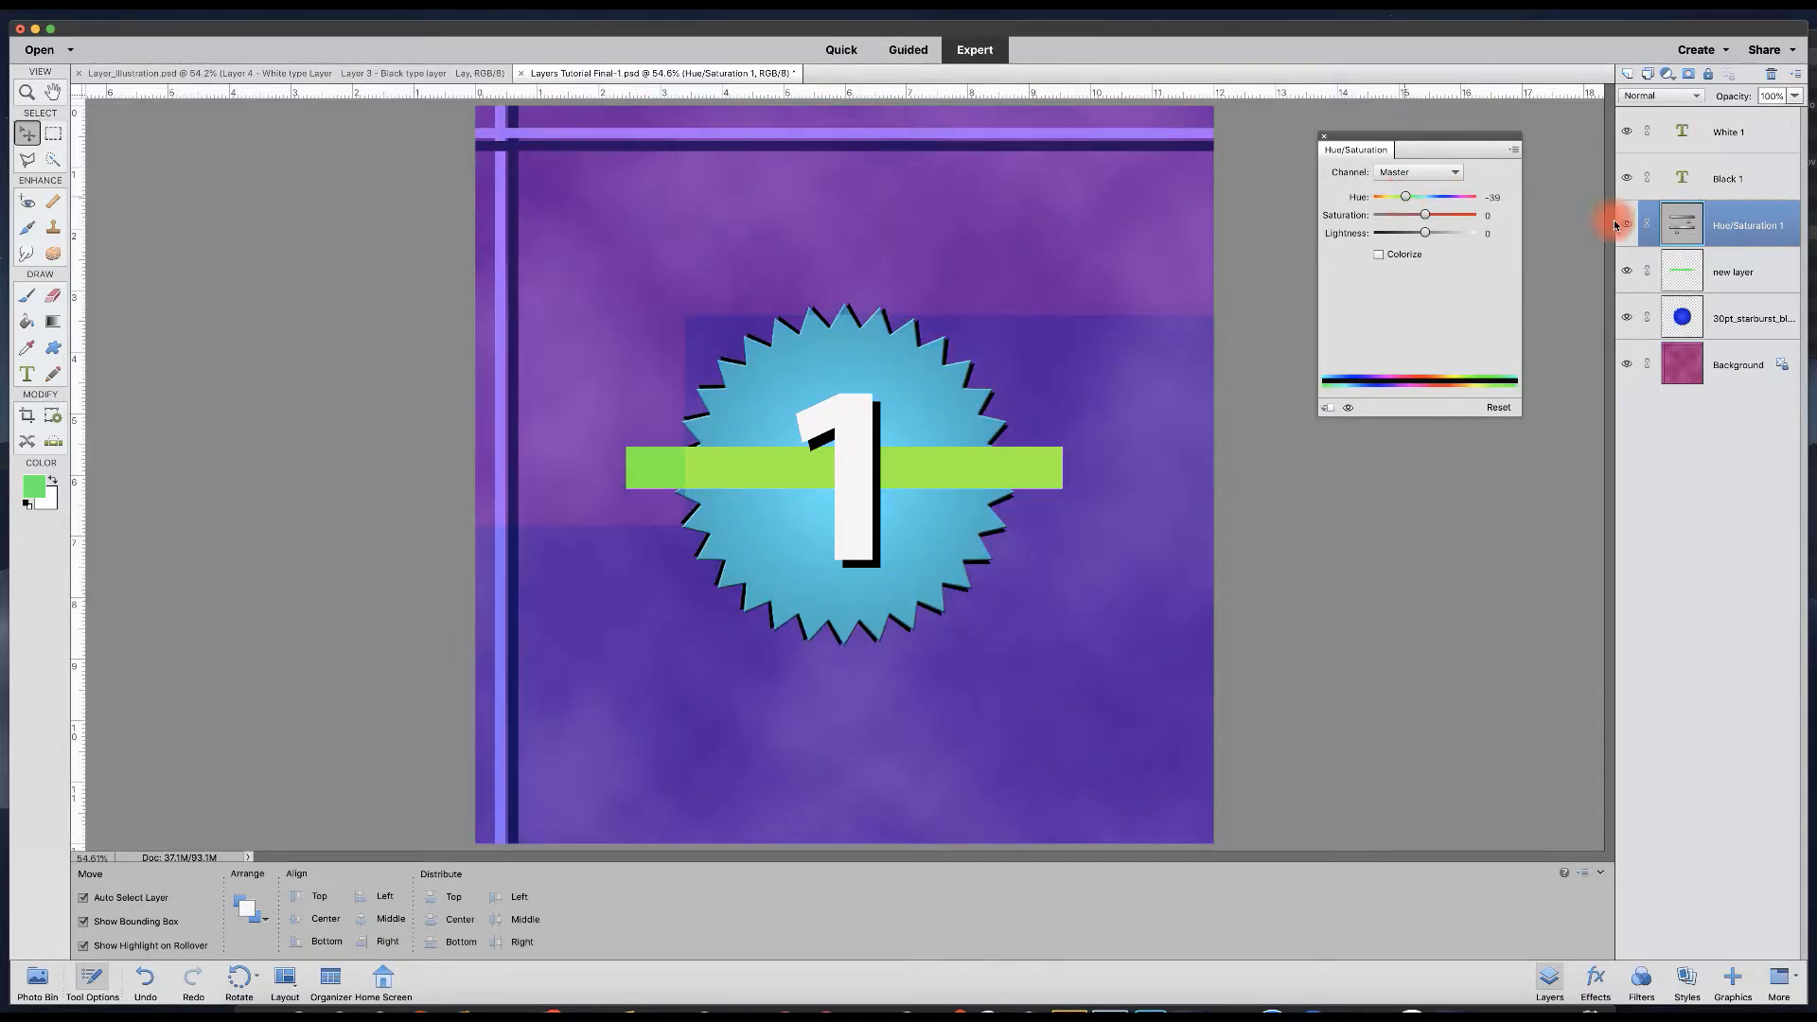
Move the Hue/Saturation layer between the green bar and starburst layers and set its hue to -180.
left_click(1715, 229)
left_click_drag(1734, 225, 1734, 294)
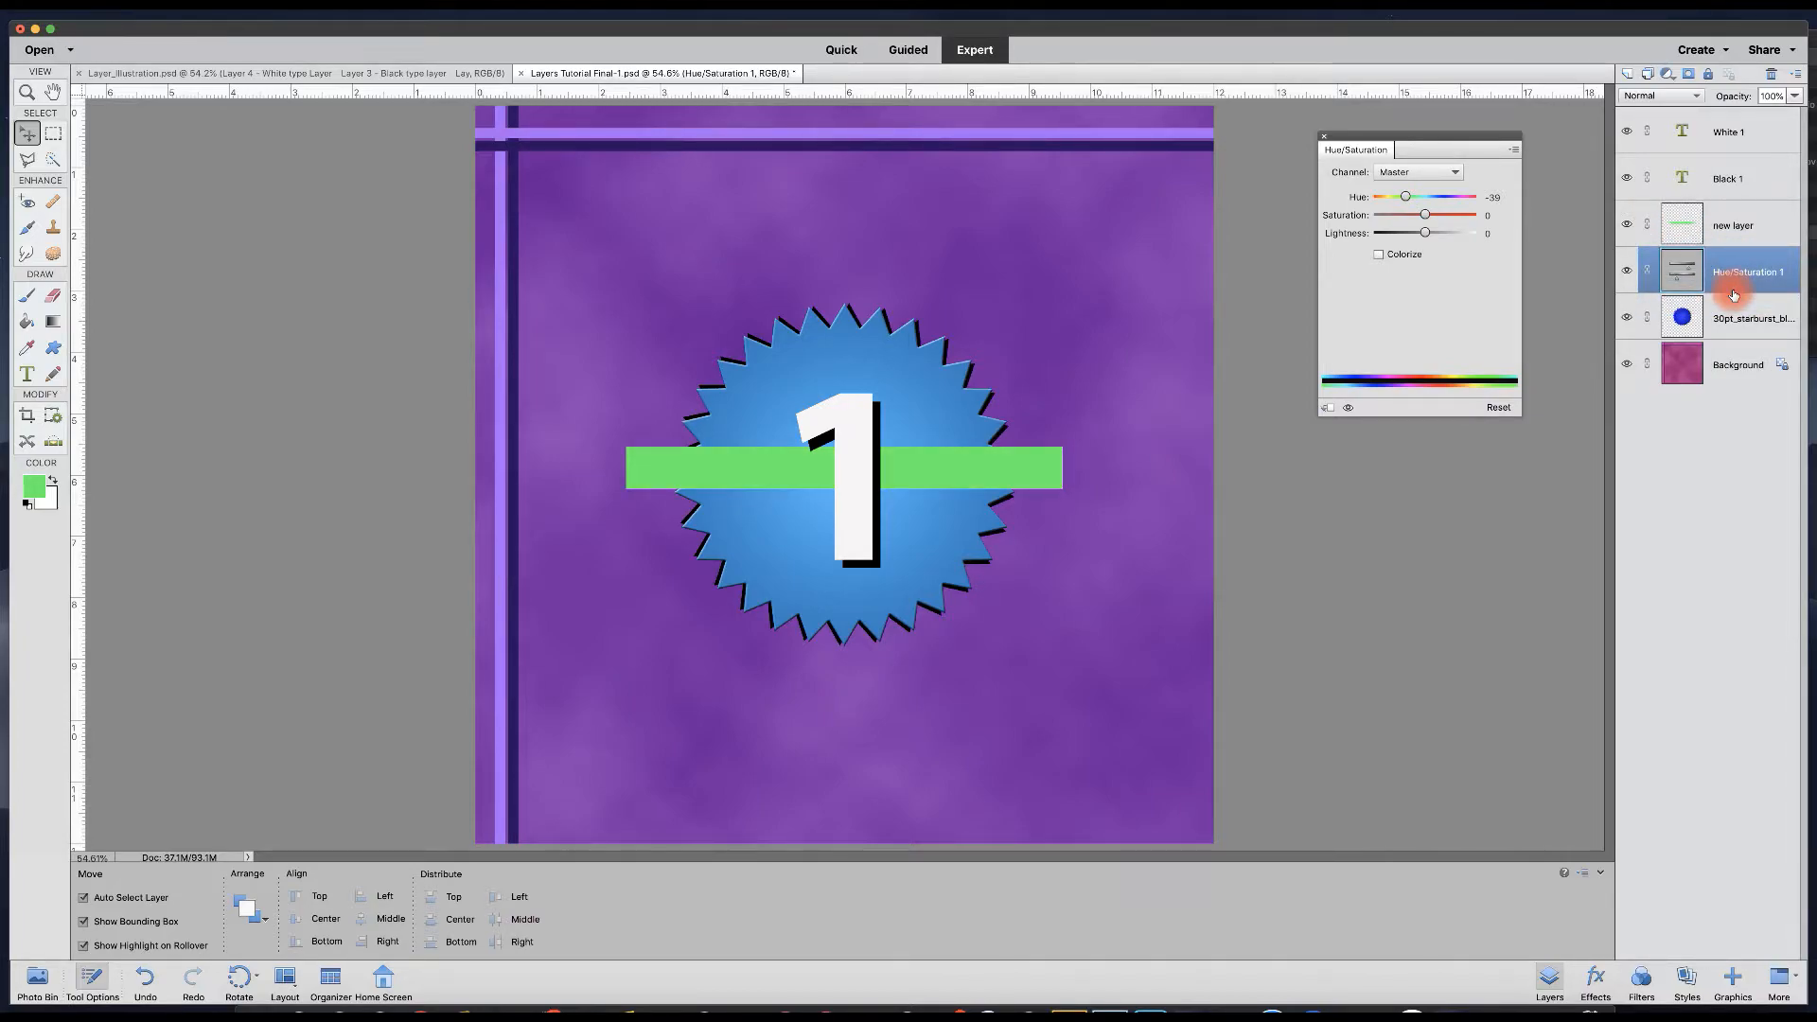
left_click(1735, 276)
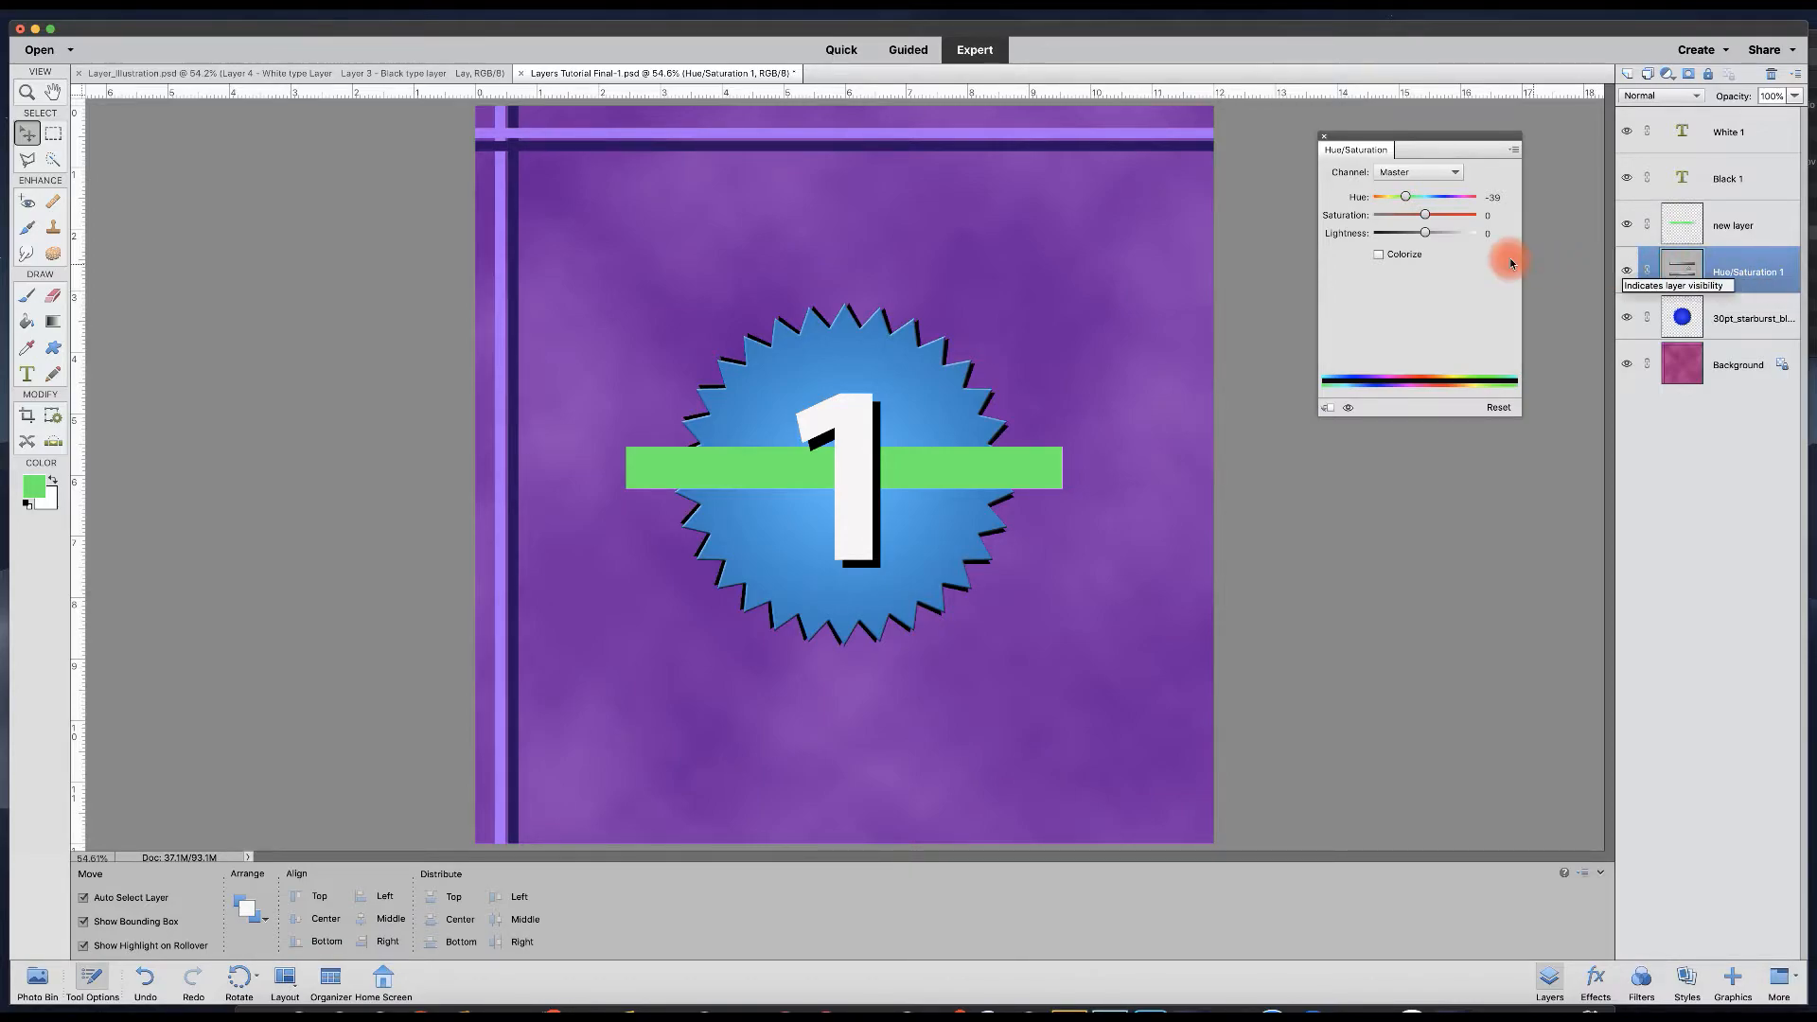
mouse_move(1407, 198)
left_mouse_down()
mouse_move(1473, 201)
mouse_move(1374, 202)
left_mouse_up()
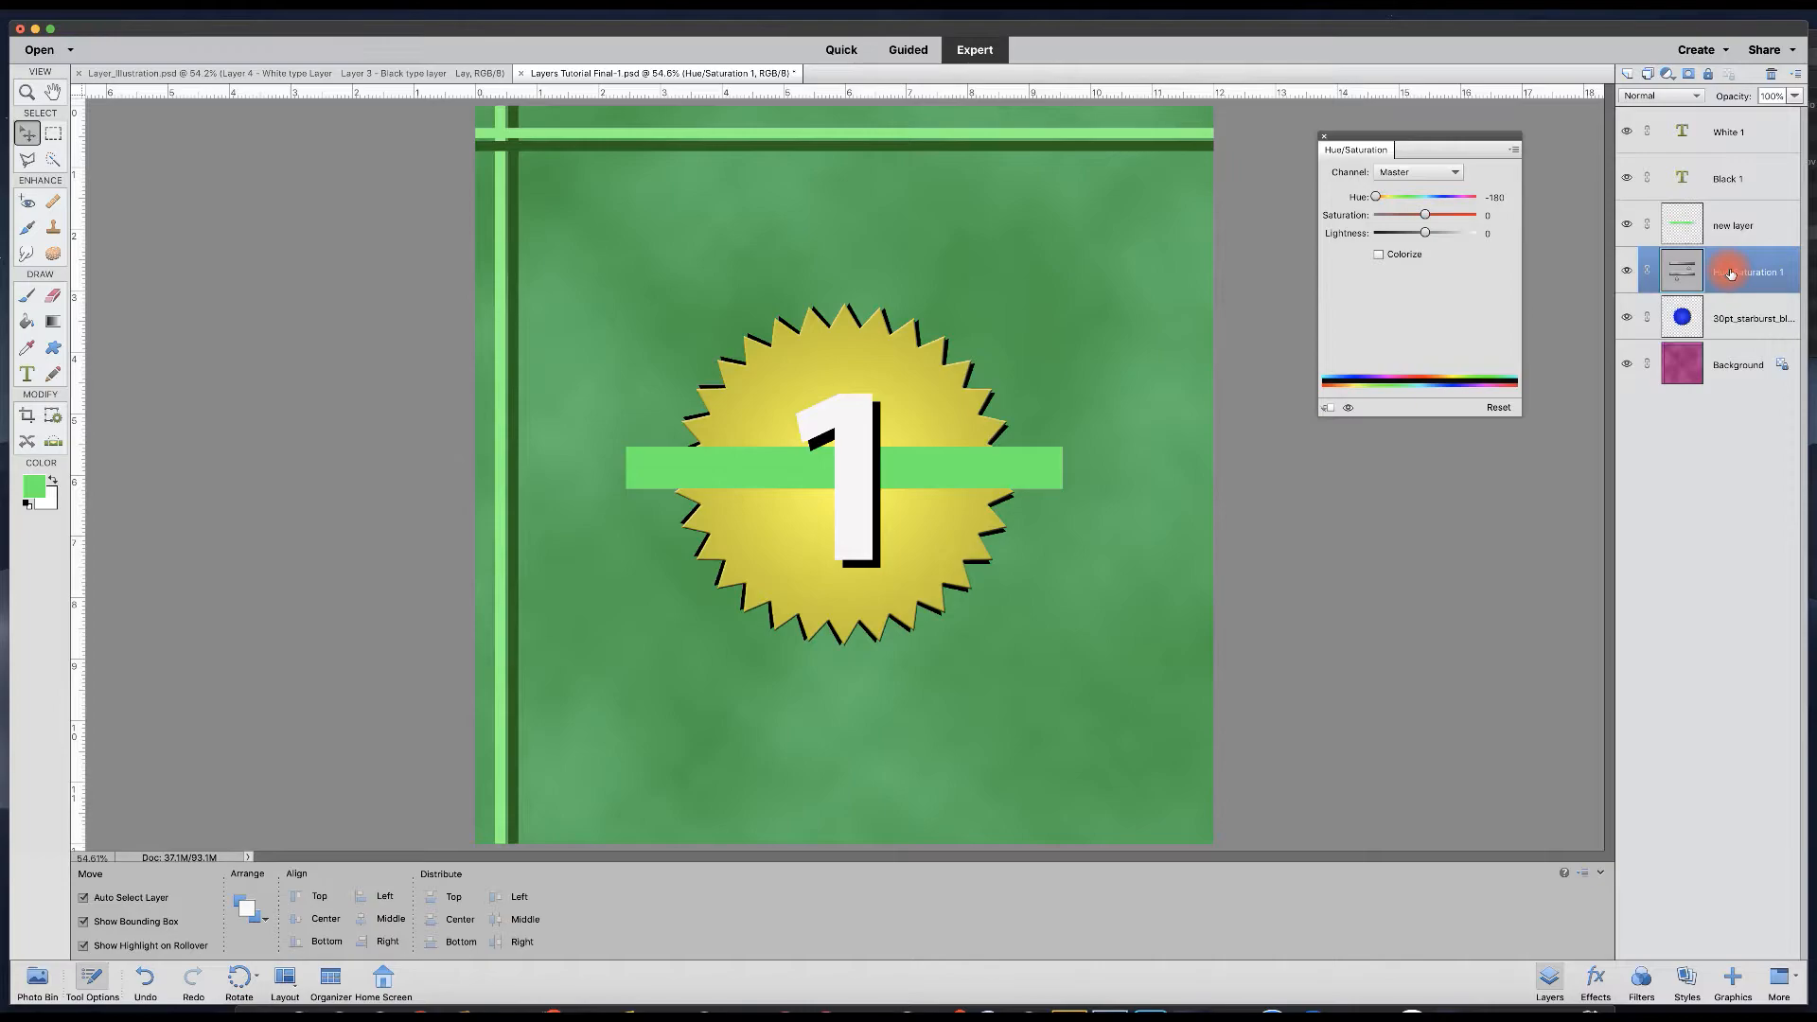
Move the Hue/Saturation layer directly above the Background layer and set its hue to +2.
left_click_drag(1731, 275, 1728, 339)
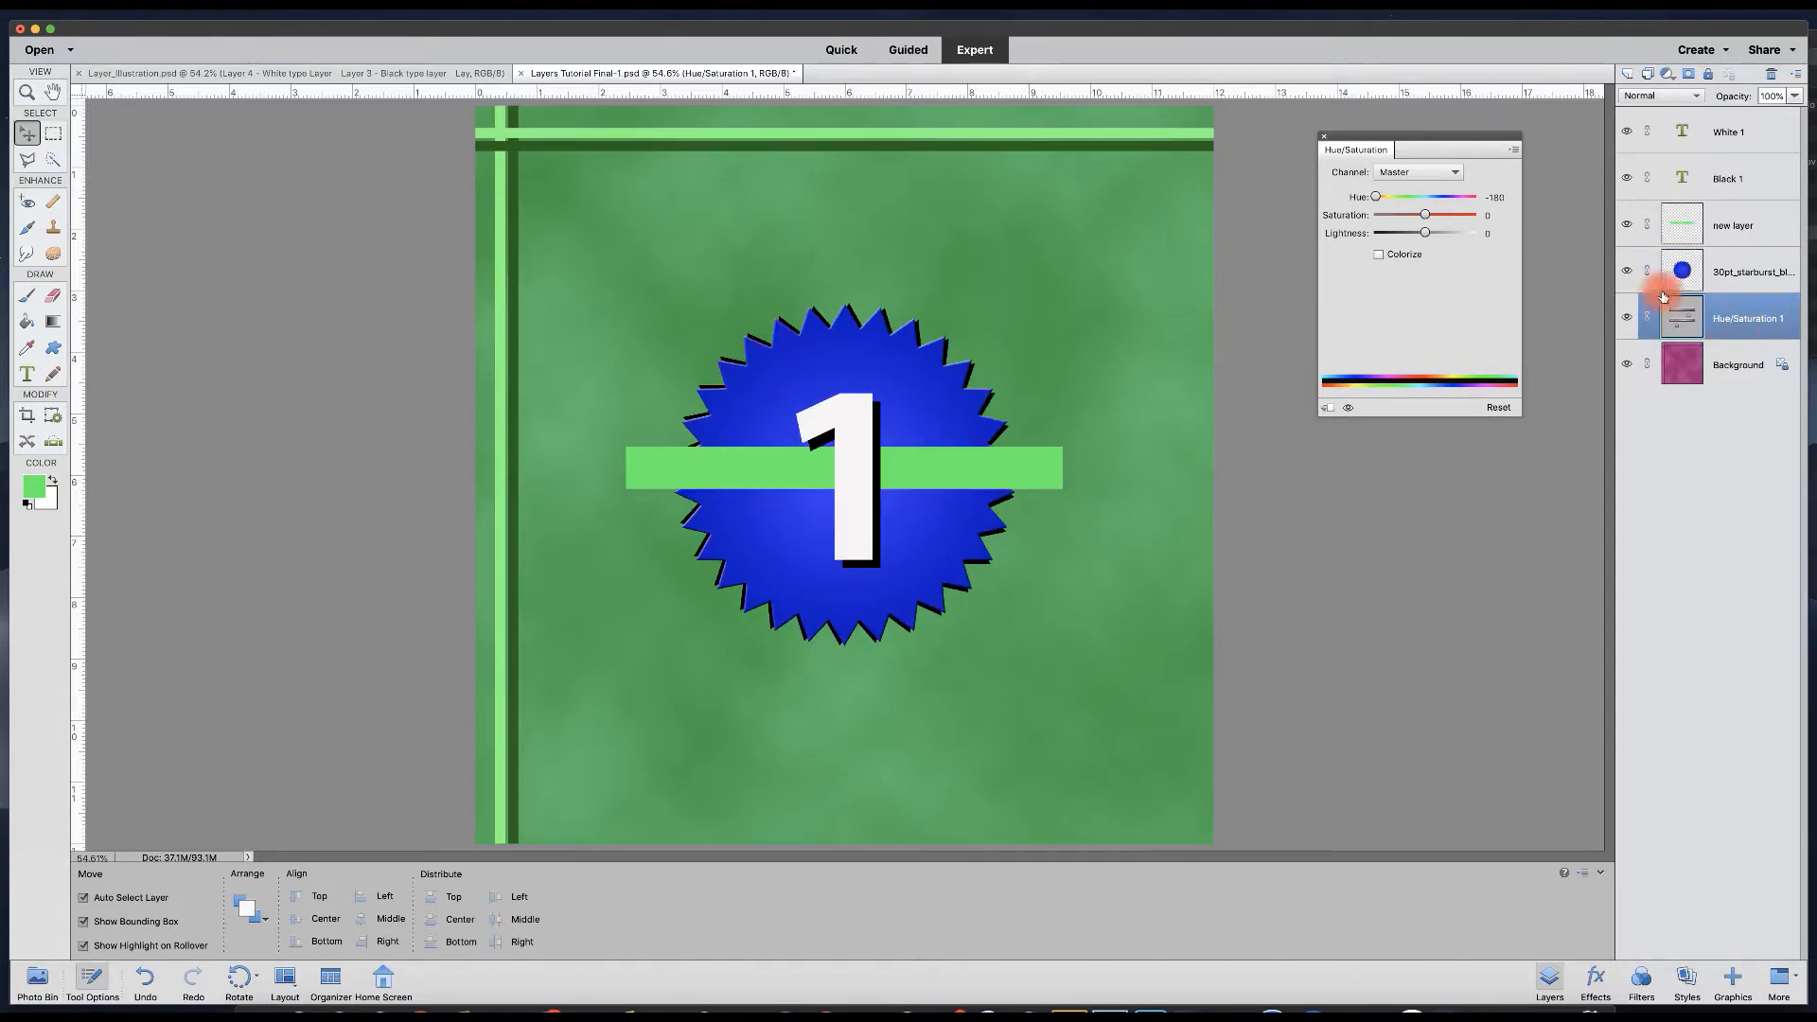
left_click_drag(1374, 198, 1425, 197)
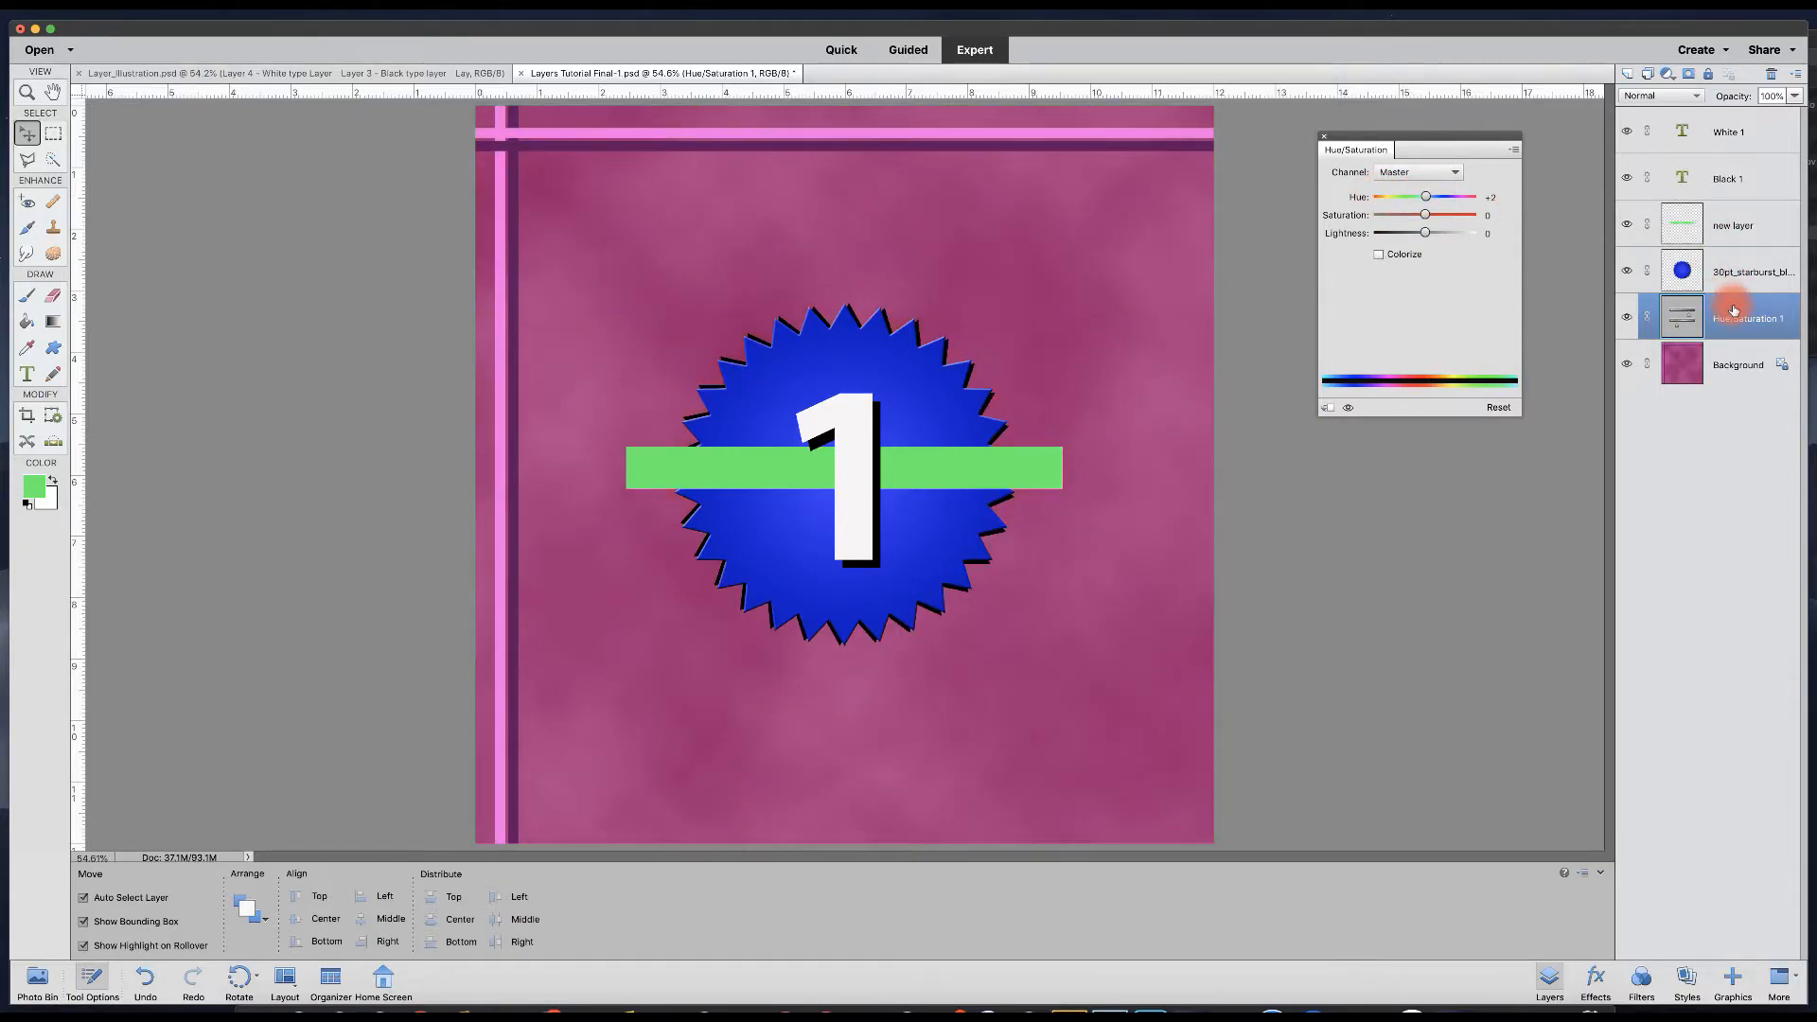
Clip the Hue/Saturation layer to the green bar layer from directly above it, and set its hue to 0.
left_click_drag(1735, 316, 1724, 202)
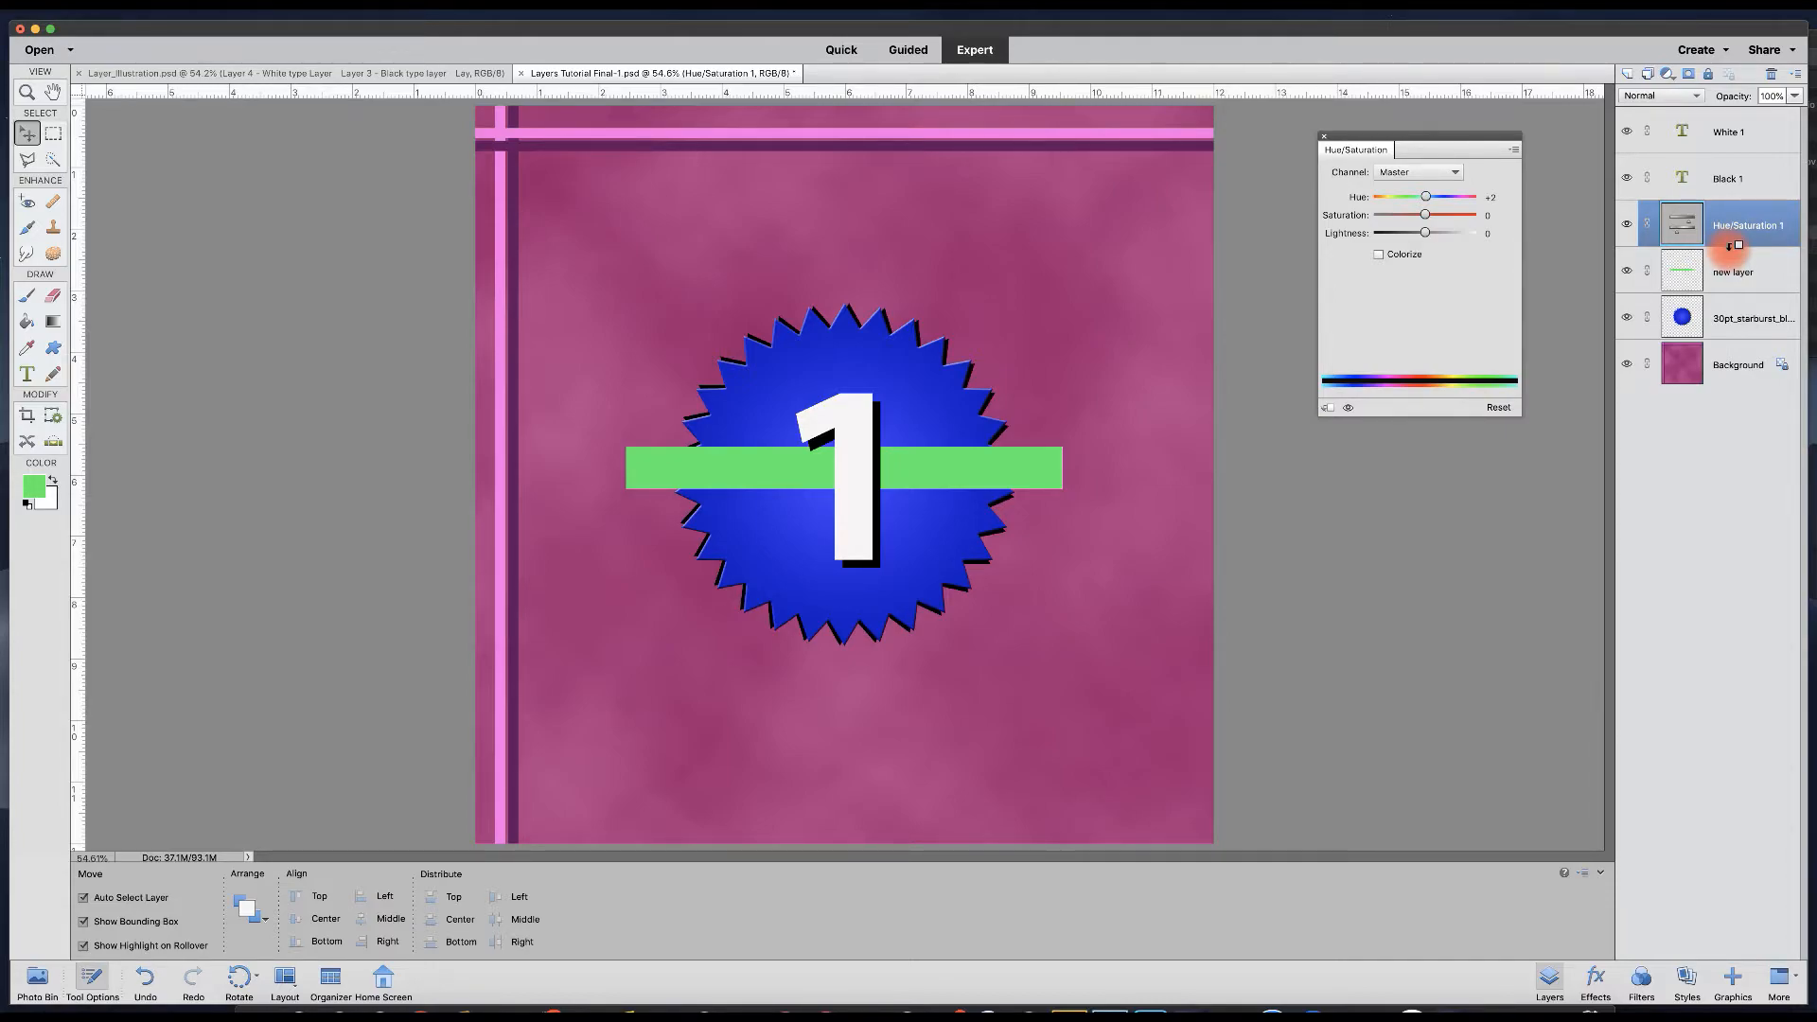
left_click(1731, 246, "alt")
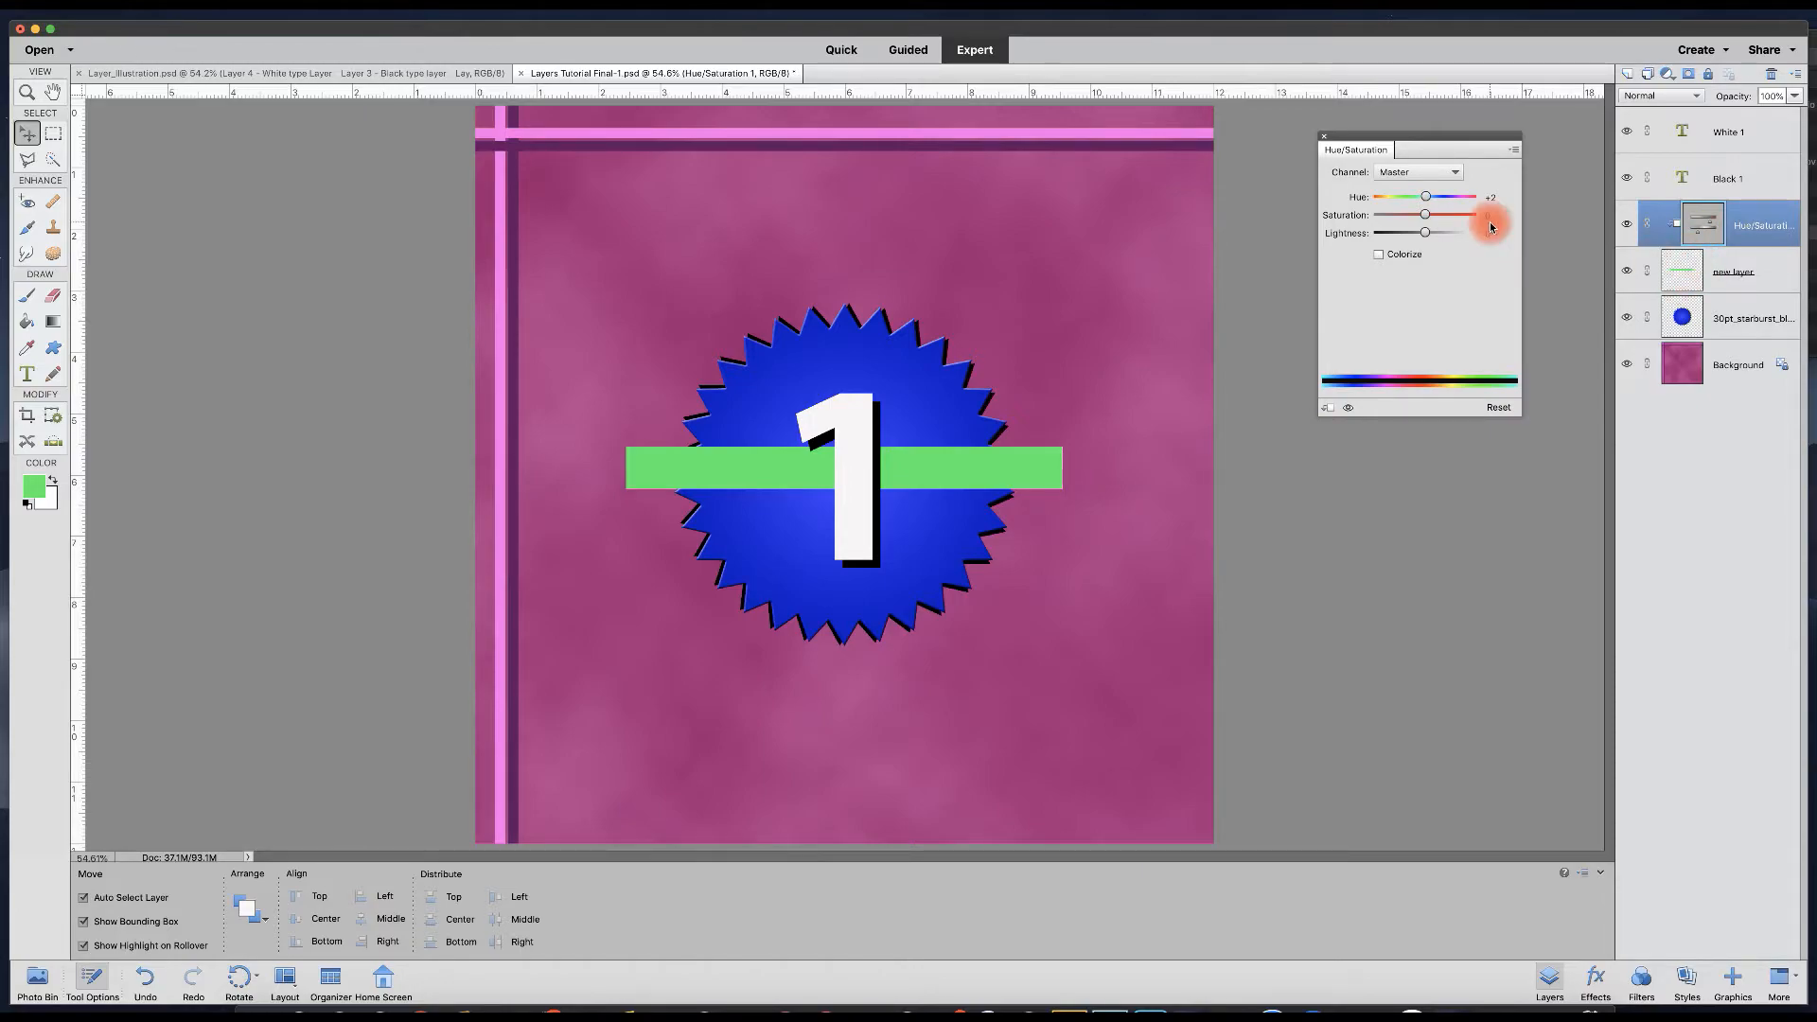
mouse_move(1425, 196)
left_mouse_down()
mouse_move(1389, 197)
mouse_move(1475, 199)
mouse_move(1378, 196)
mouse_move(1478, 197)
mouse_move(1424, 201)
left_mouse_up()
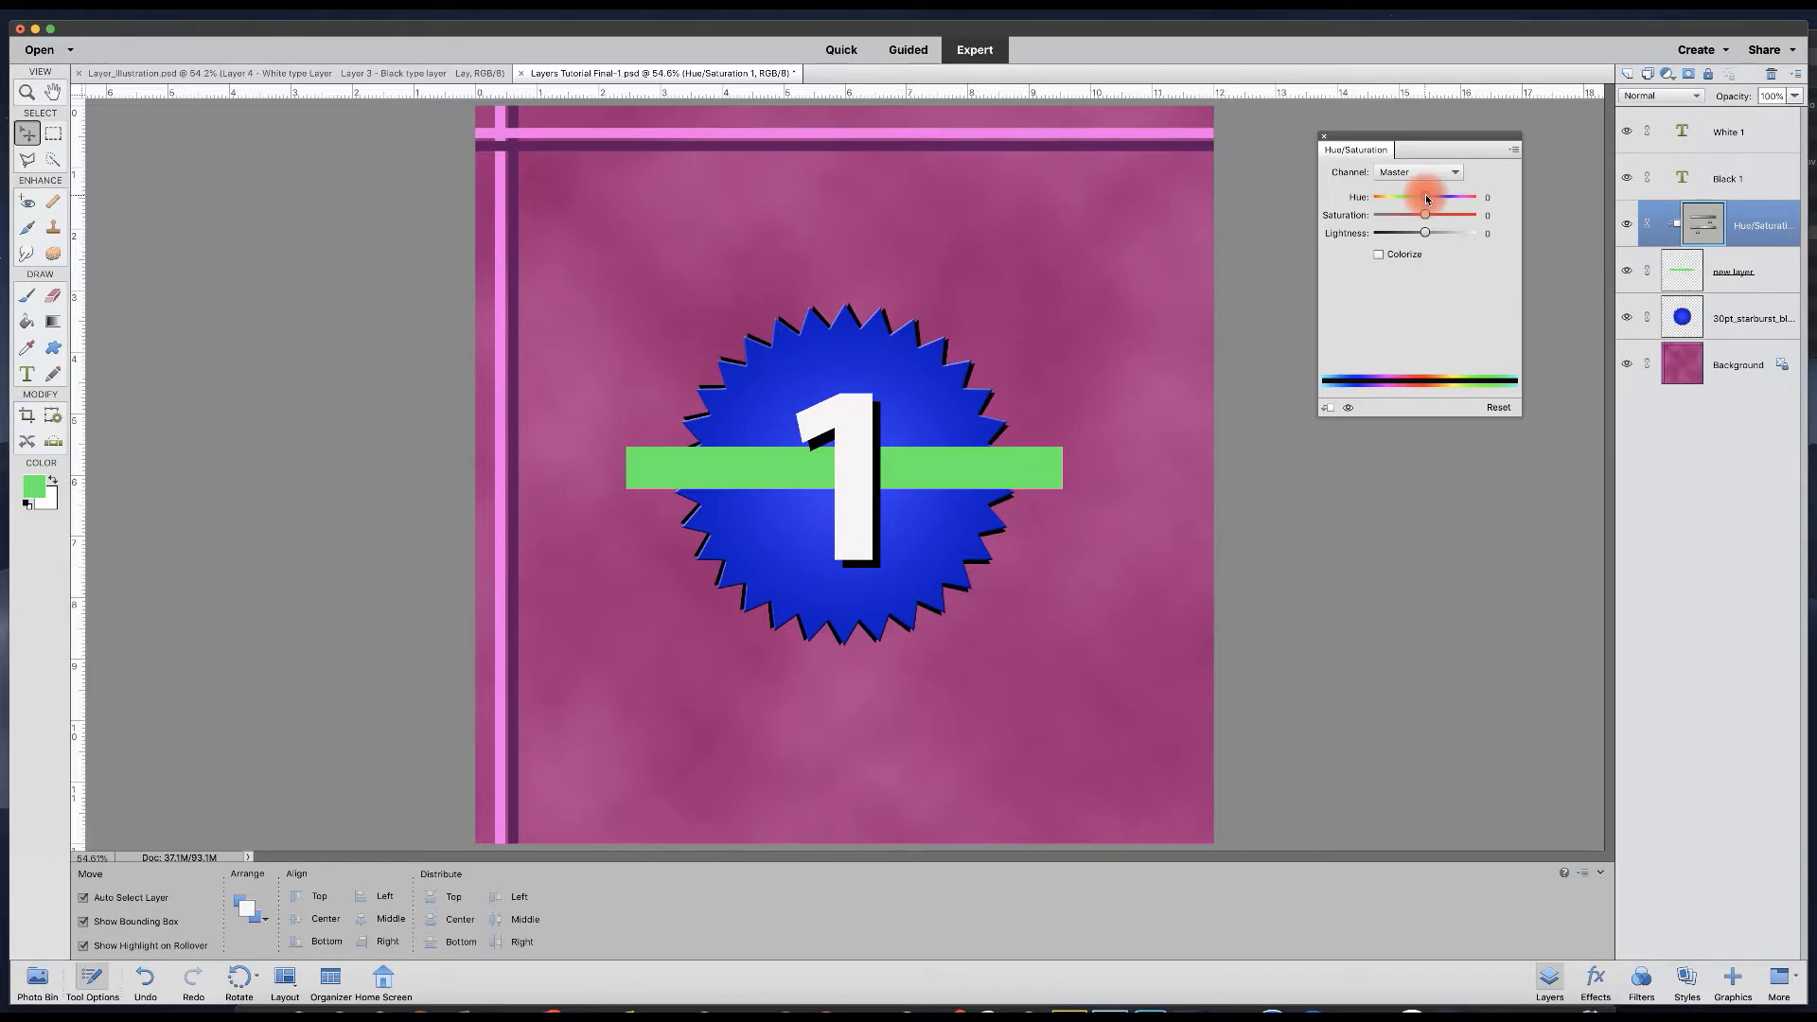
Delete the Hue/Saturation adjustment layer above the green bar layer.
left_click(1718, 231)
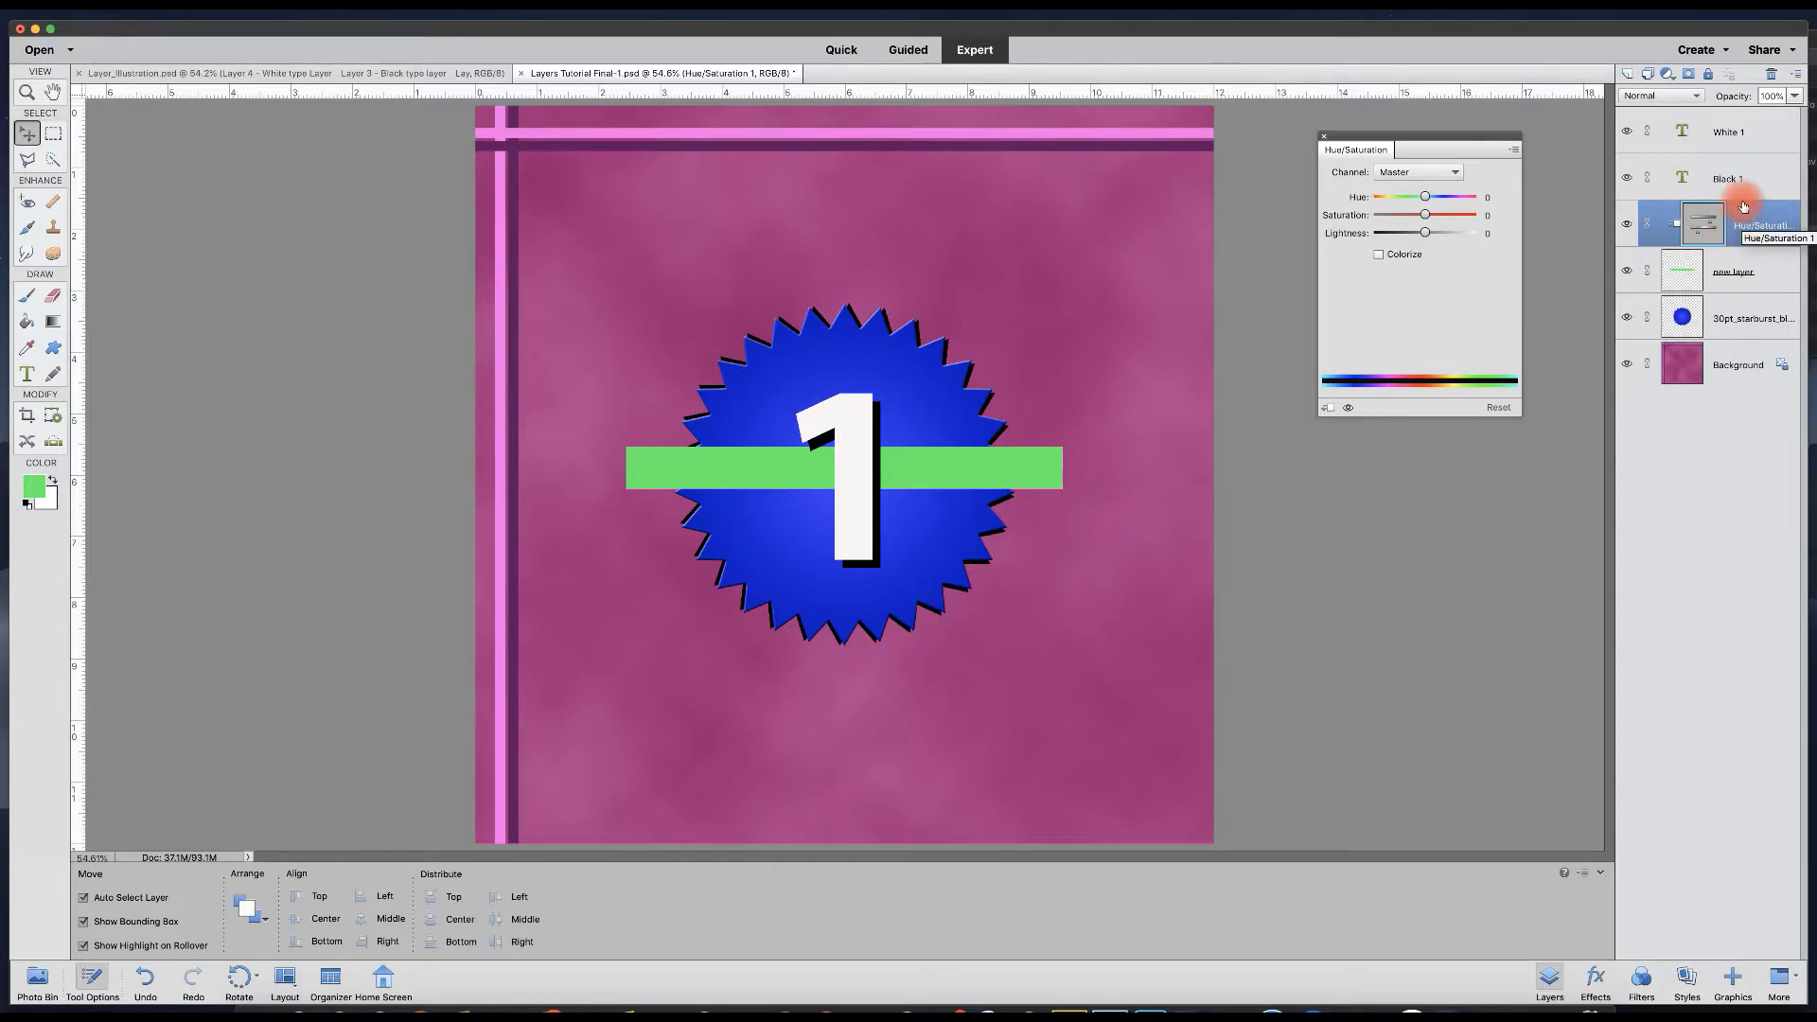
left_click(1772, 75)
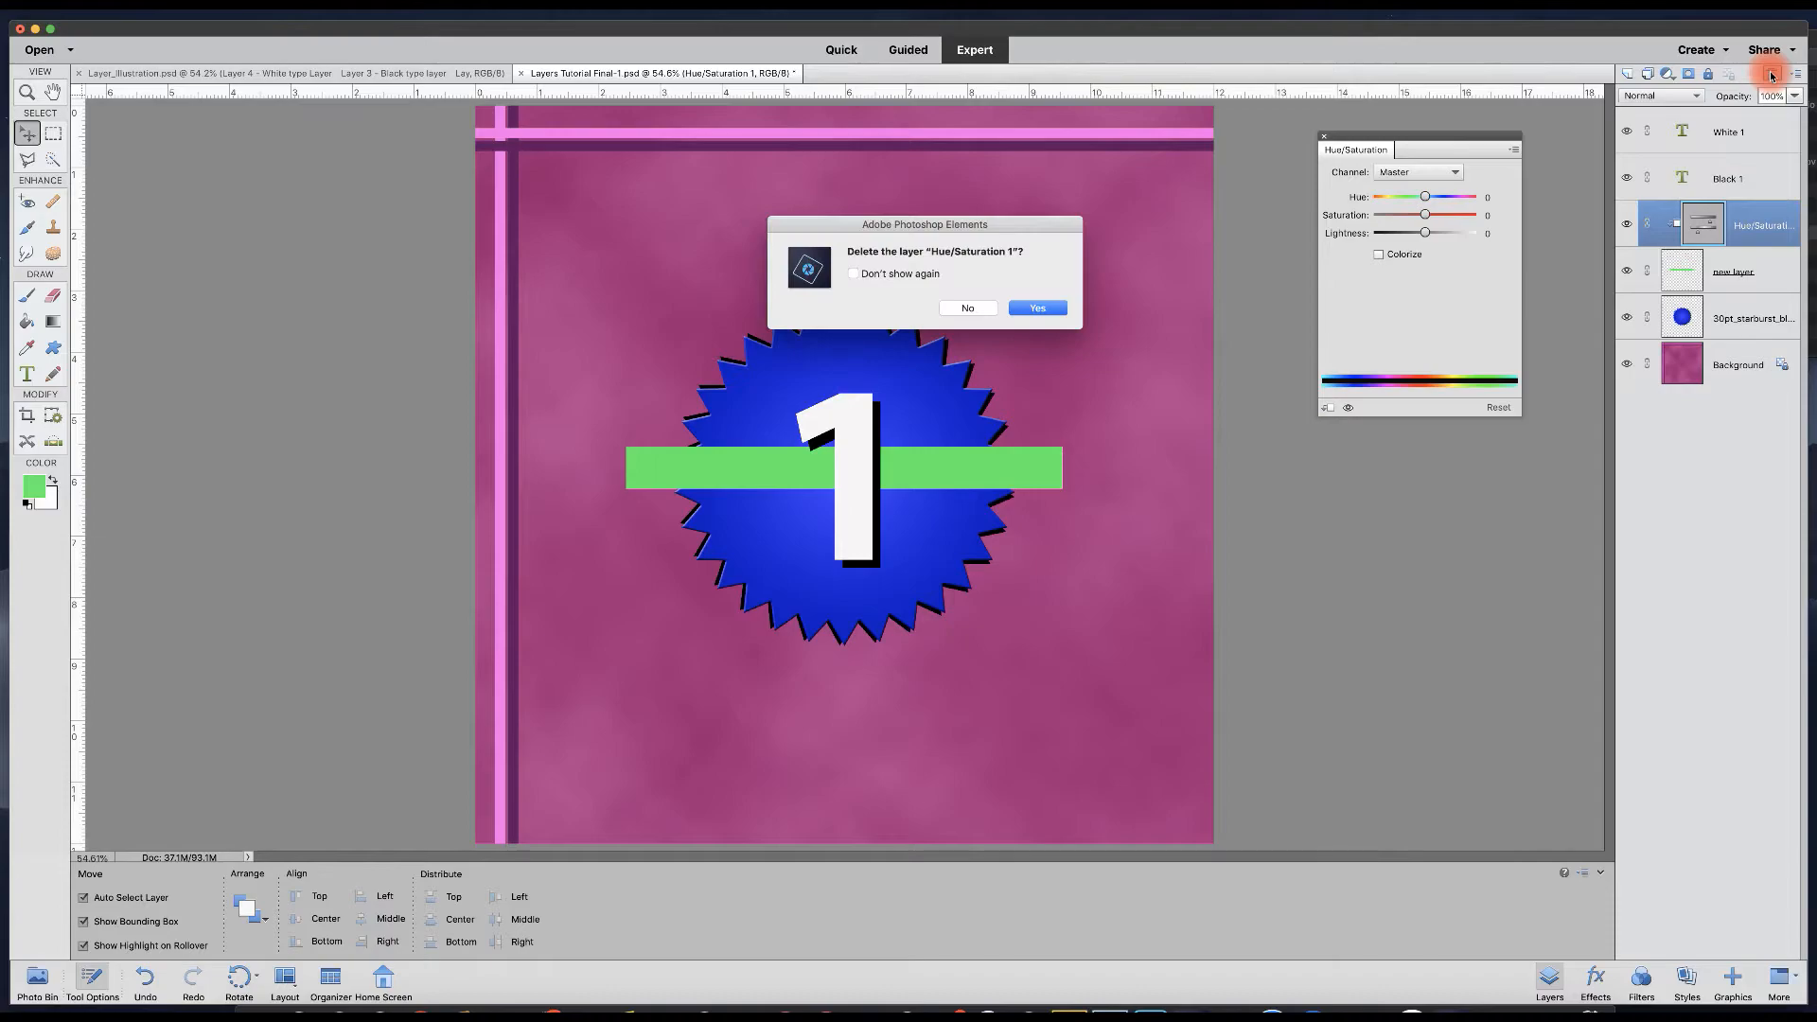
left_click(1041, 308)
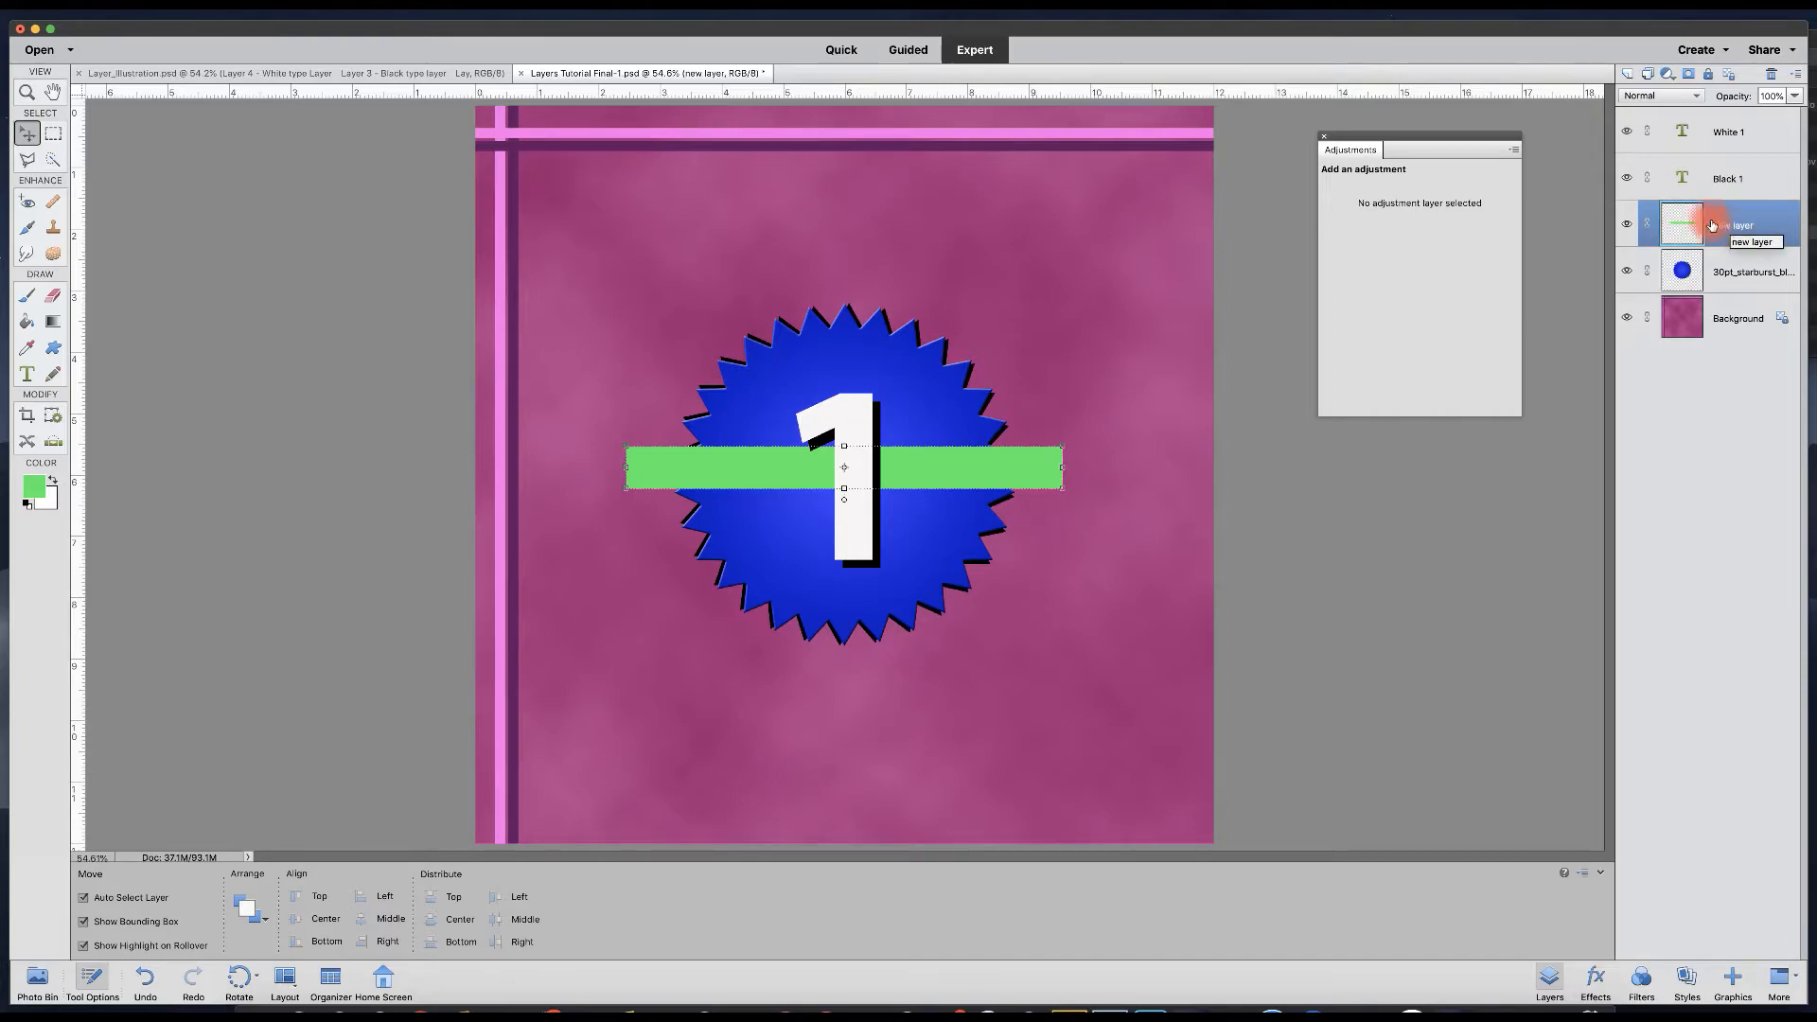
Add a layer mask to the green bar layer and make the mask the active editing target.
left_click(1686, 74)
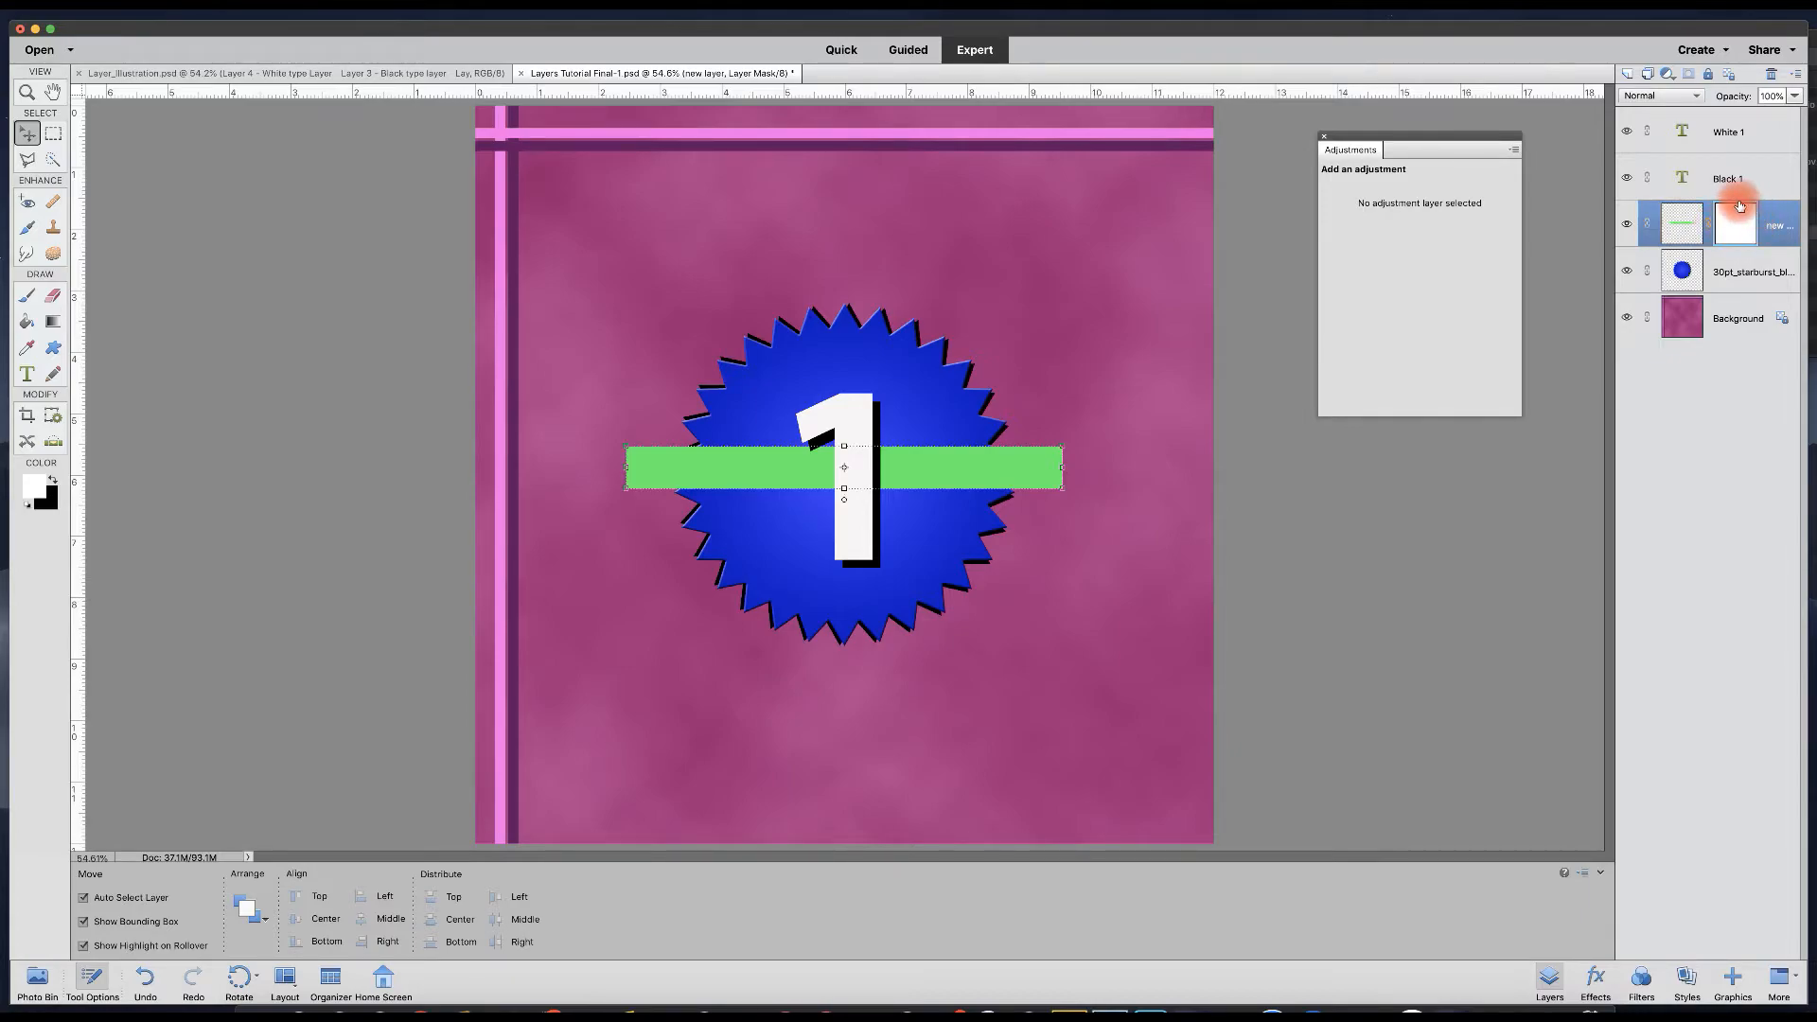
left_click(1682, 228)
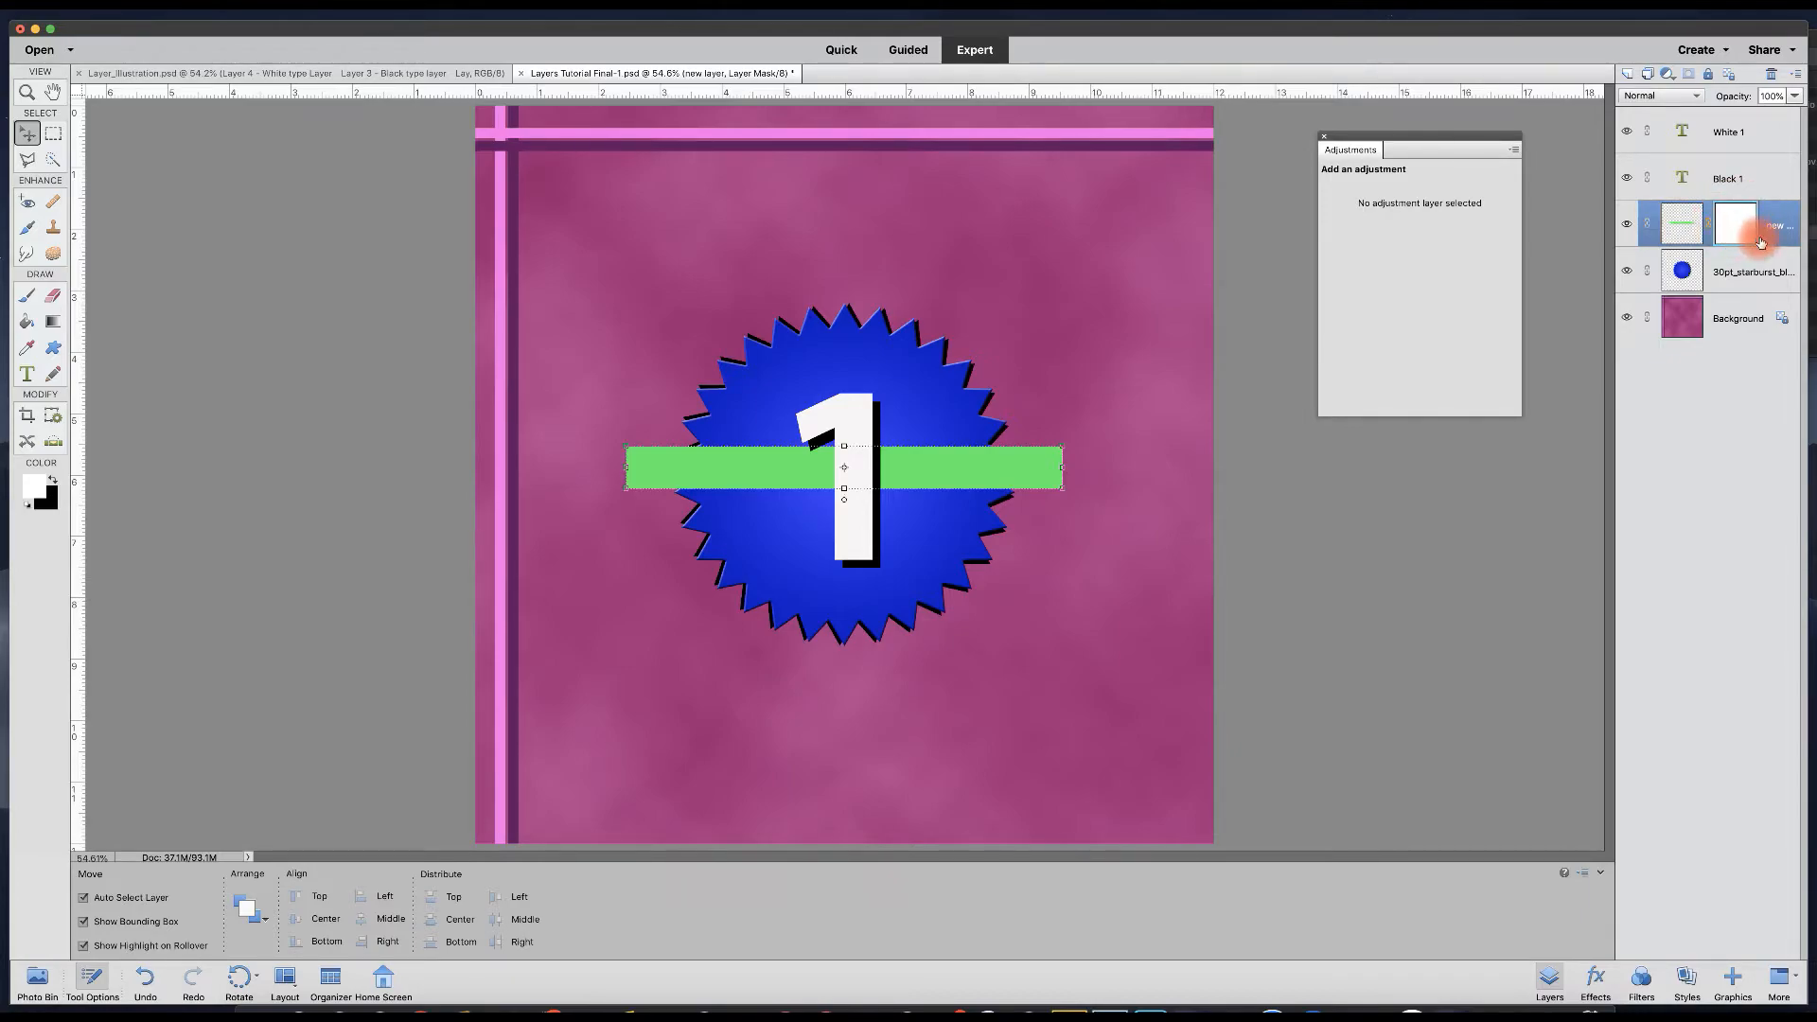
left_click(1681, 228)
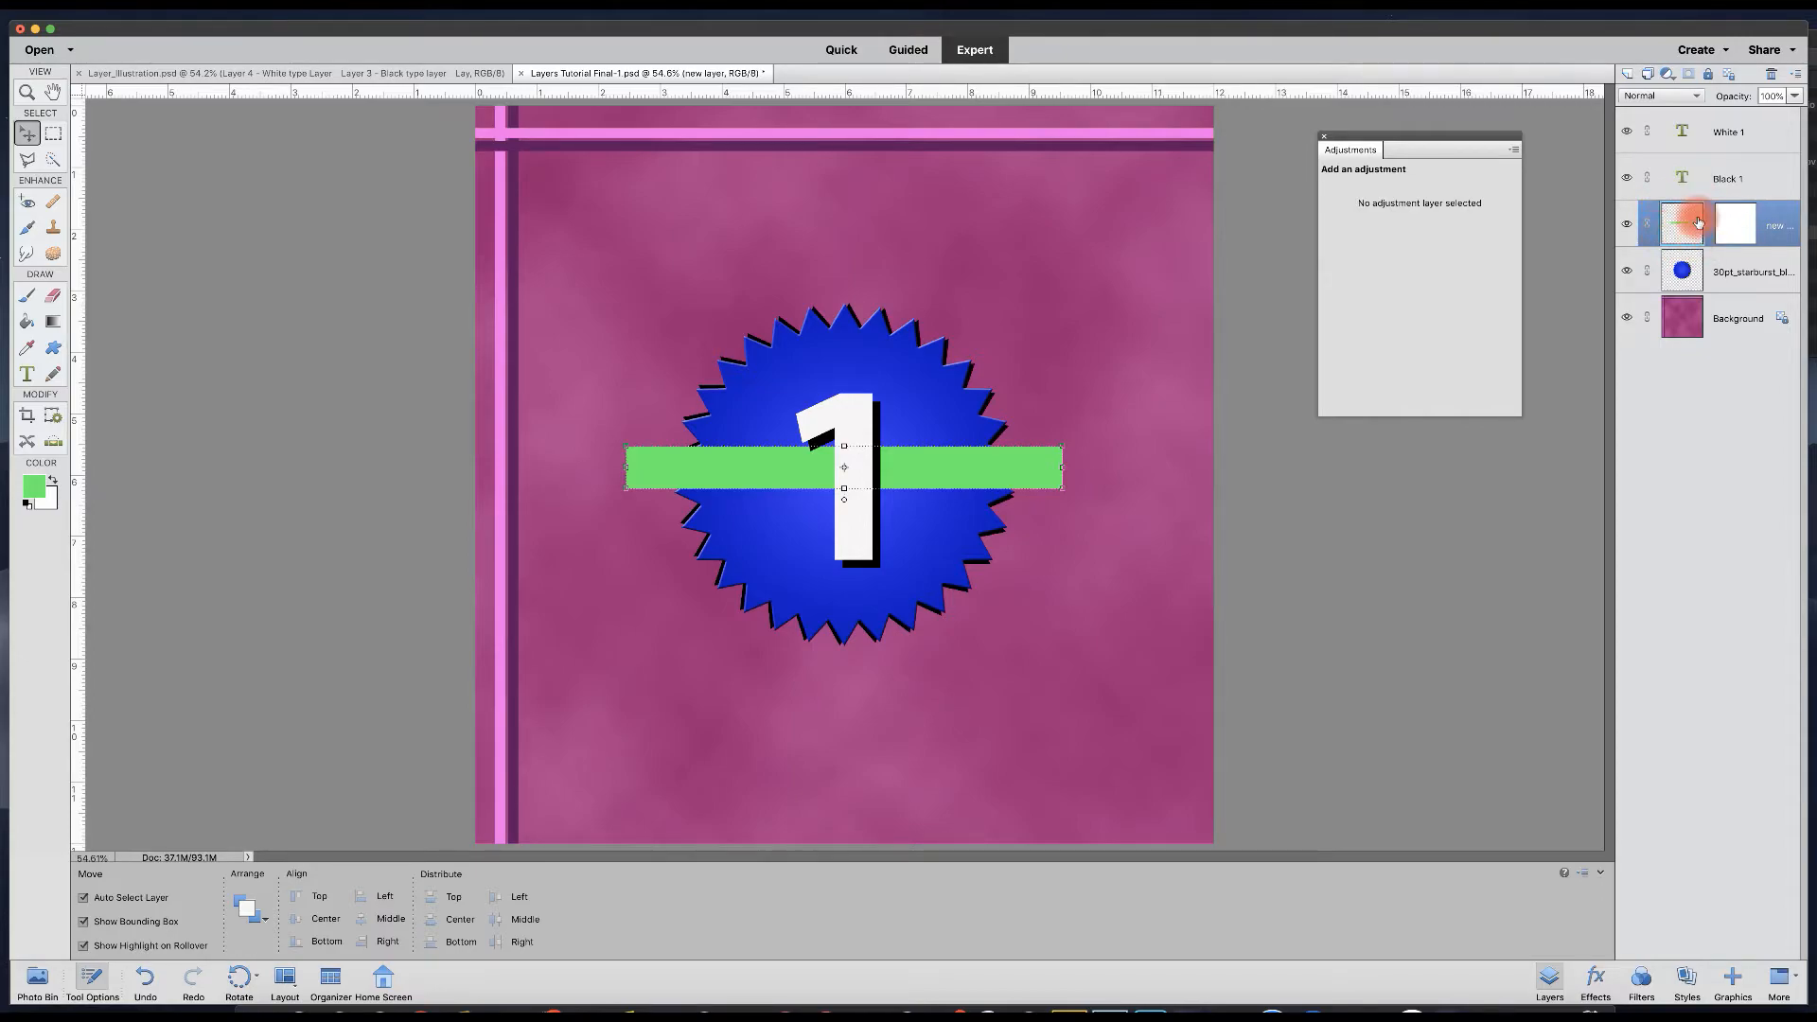
left_click(1744, 228)
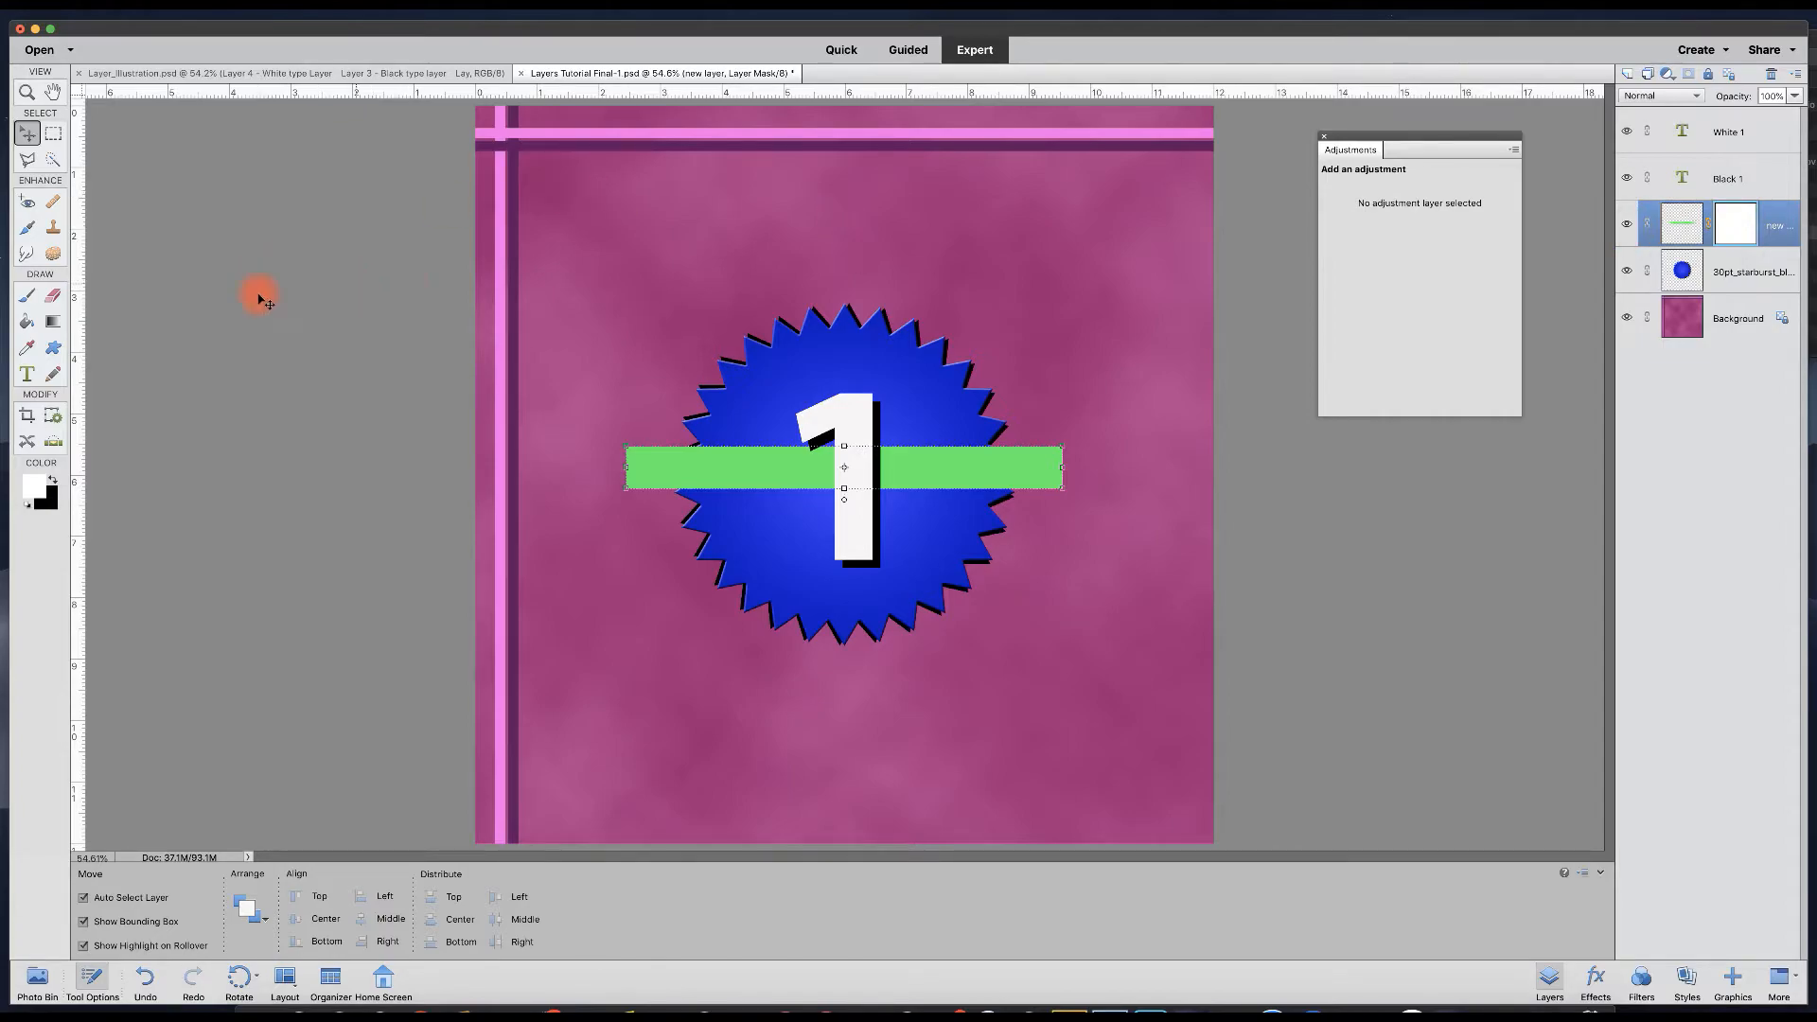
Paint black with the Brush on the green bar's mask to hide the part of the bar to the right of the number 1.
left_click(27, 297)
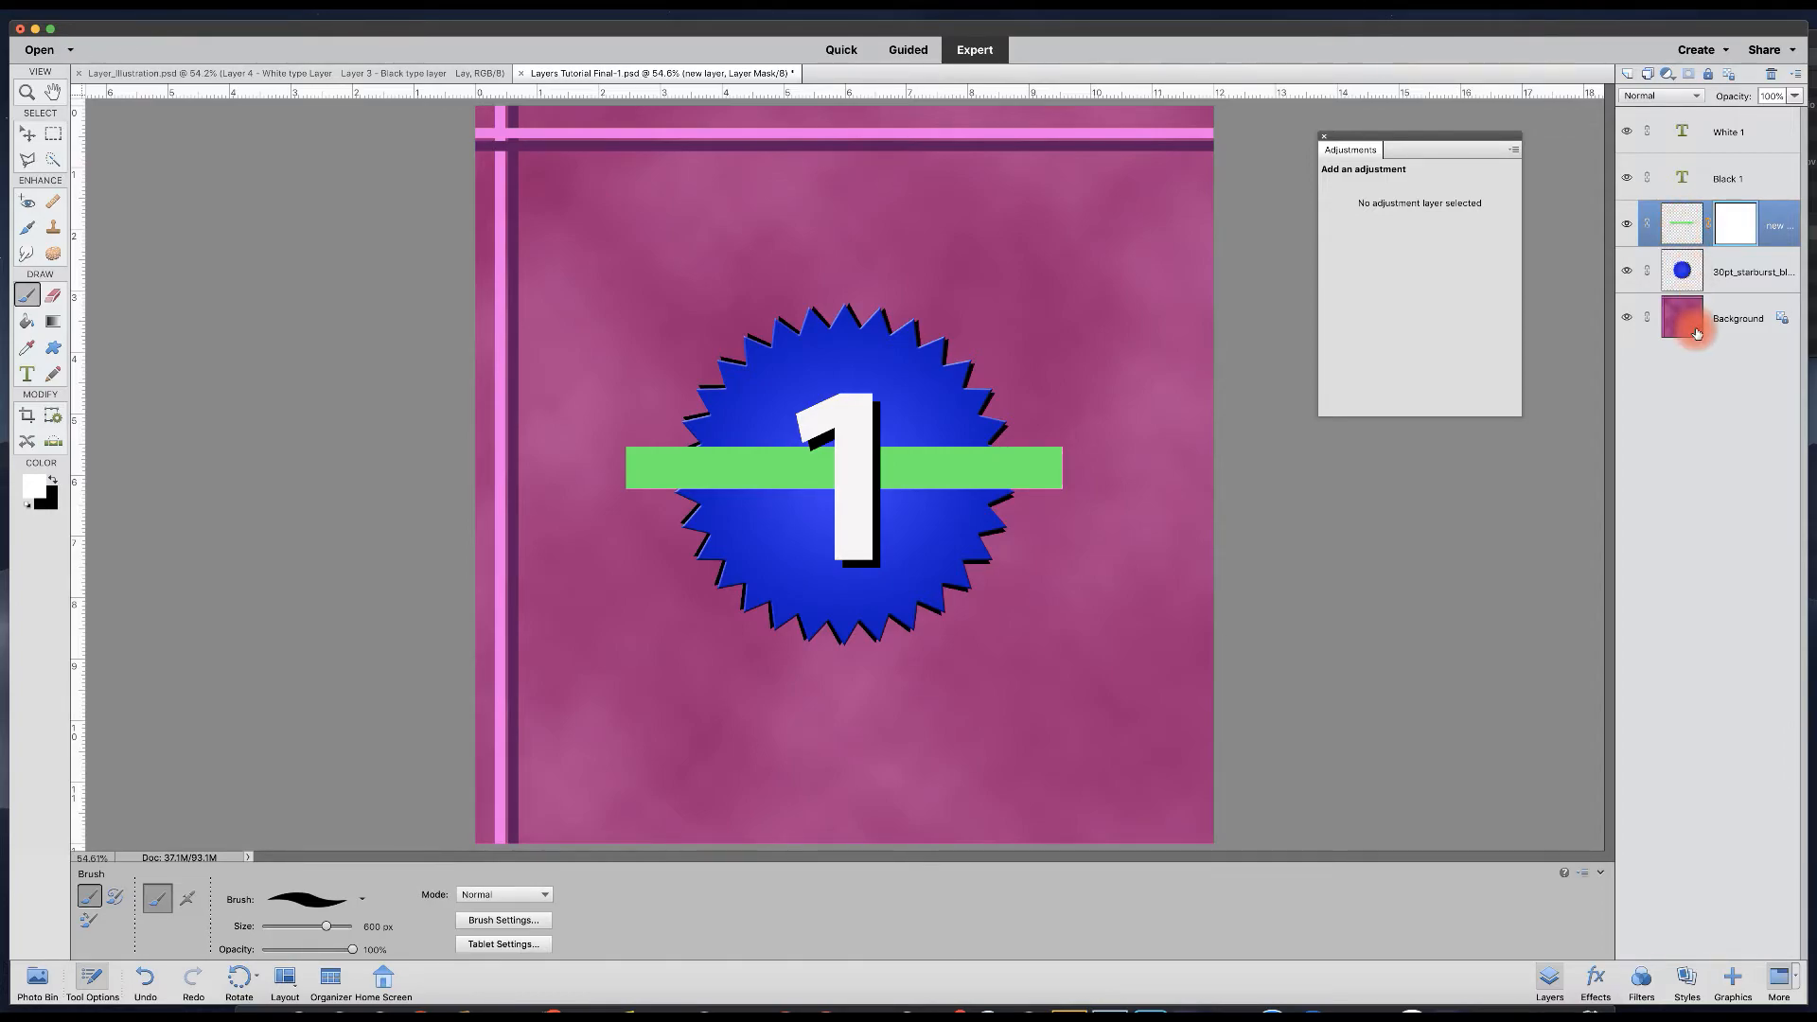
left_click(54, 480)
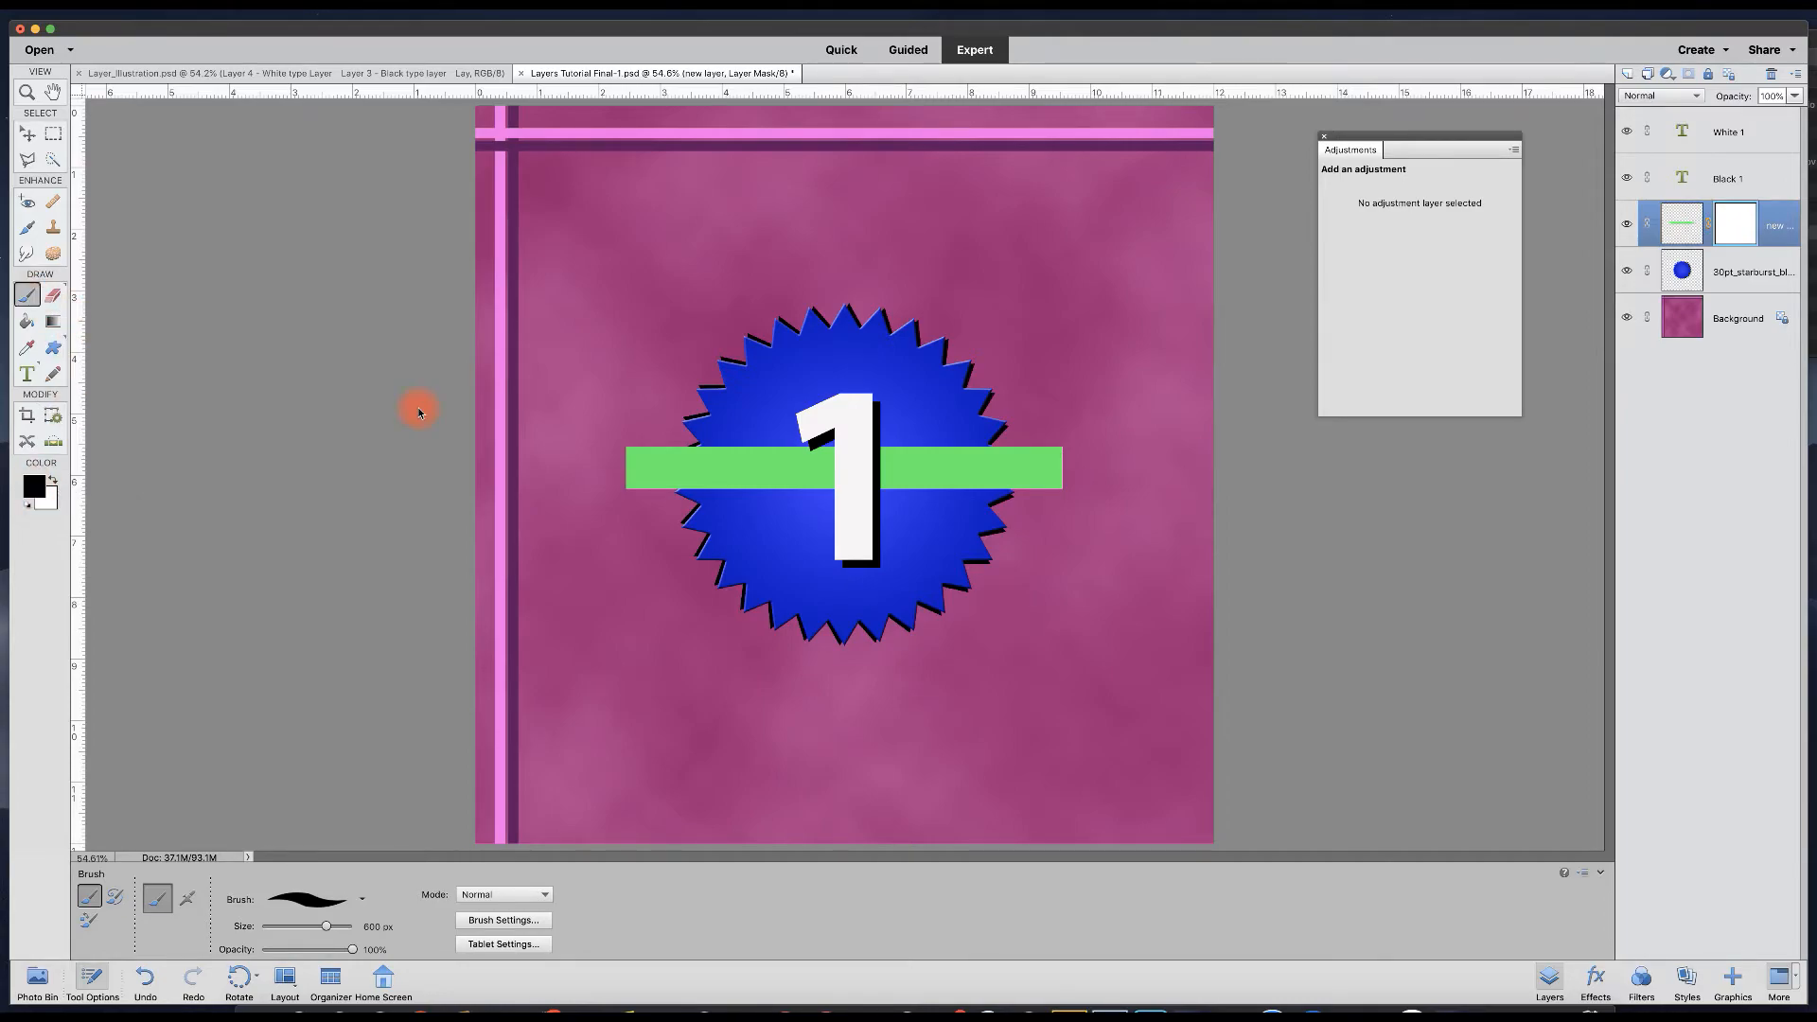
left_click(1035, 468)
left_click_drag(1034, 467, 914, 468)
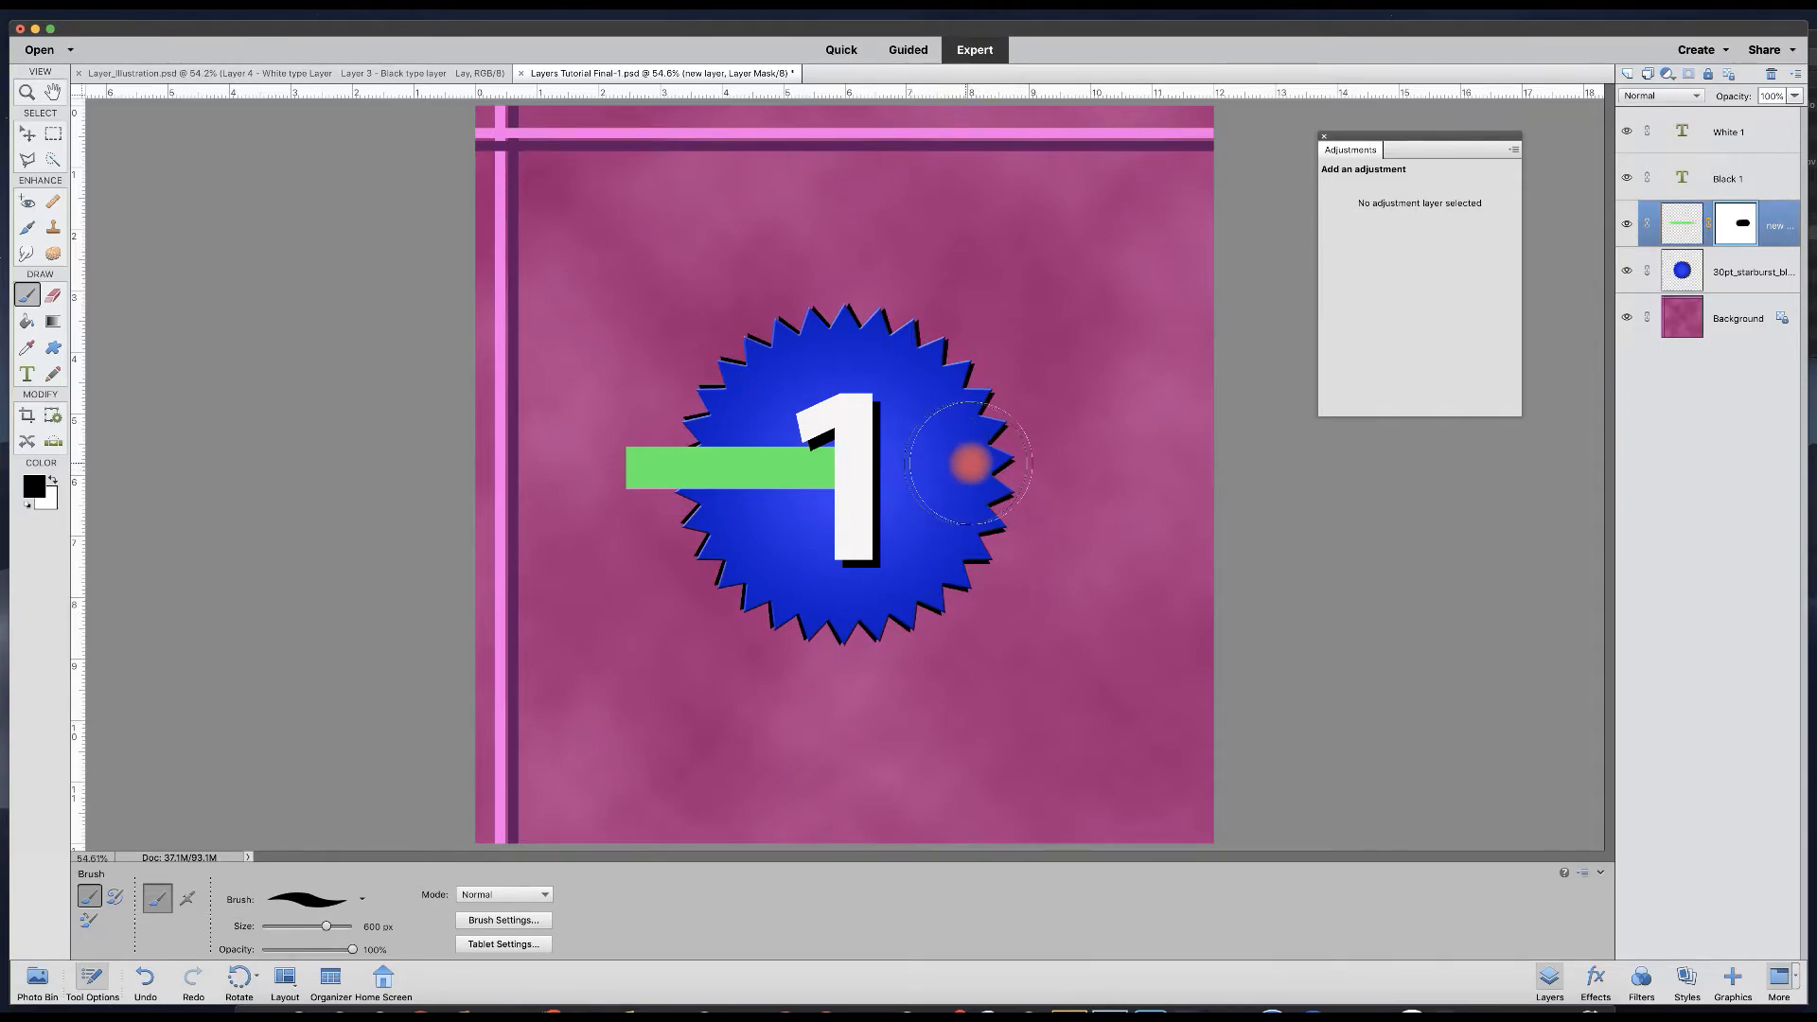
Switch between the green bar's layer and mask thumbnails, and disable and re-enable the mask twice to compare the bar with and without it.
left_click(1683, 225)
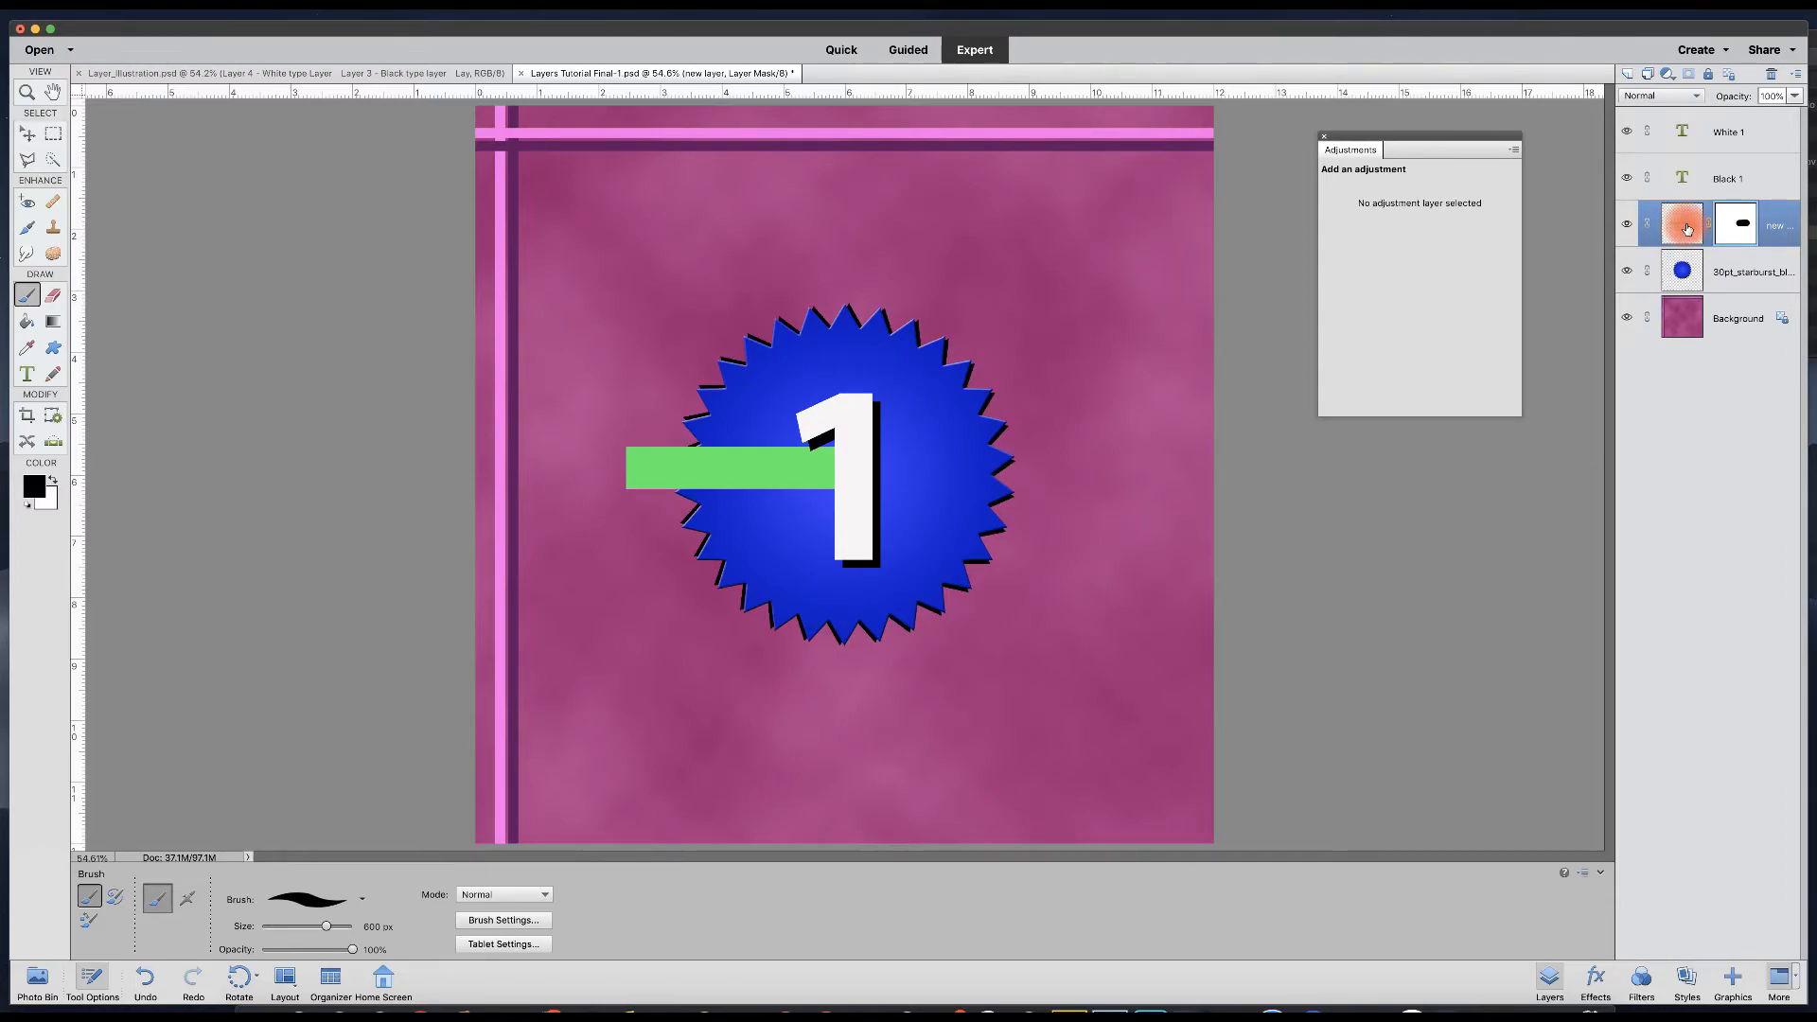
left_click(1745, 227)
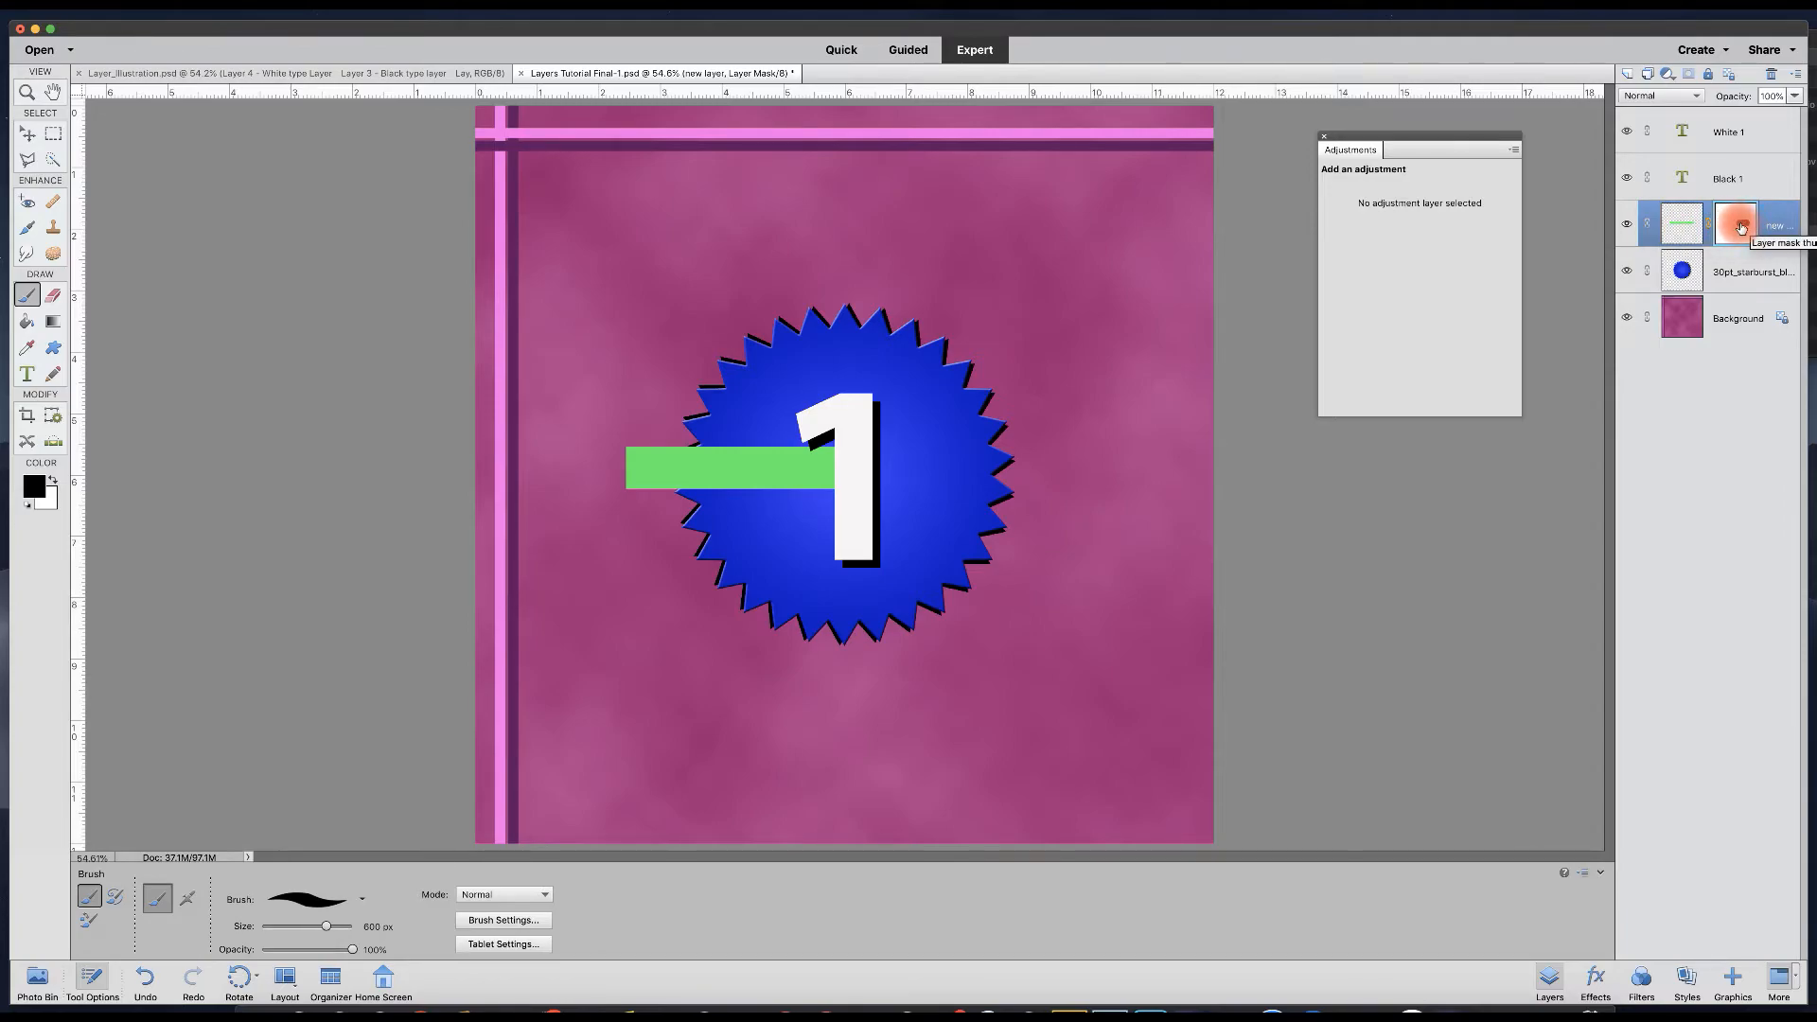
left_click(1695, 235)
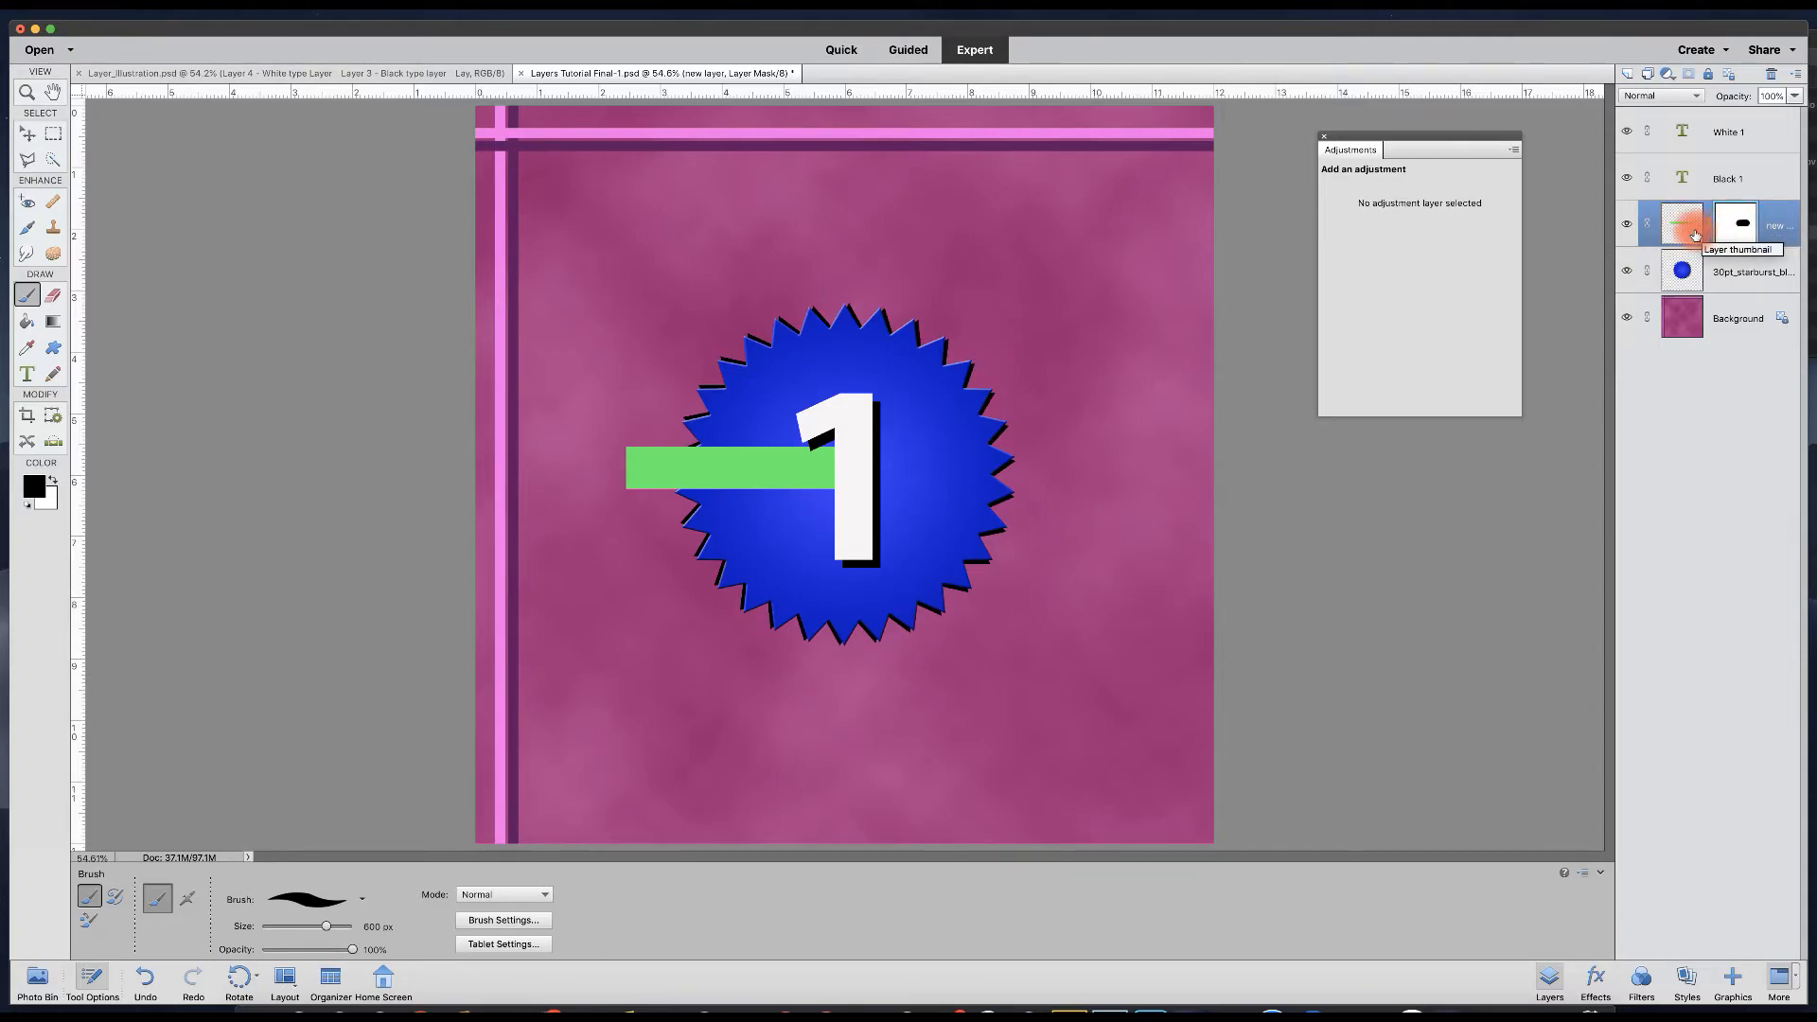
left_click(1647, 234)
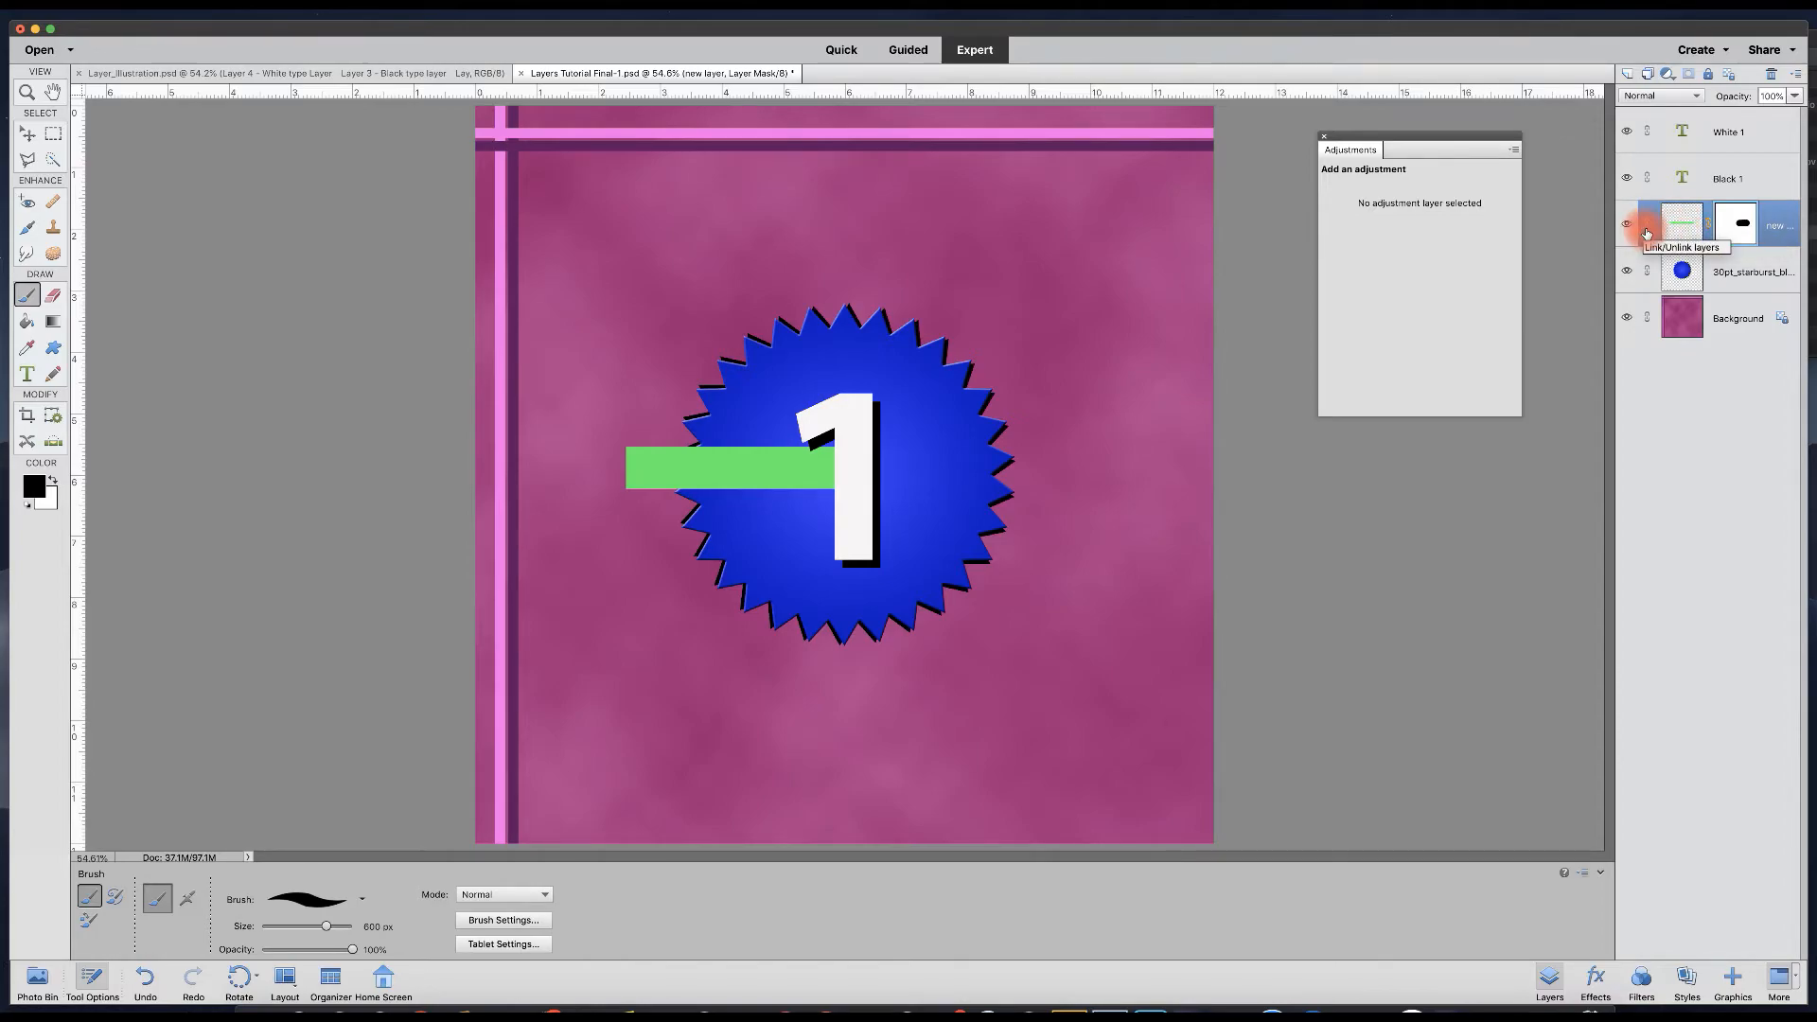
left_click(1690, 230)
left_click(1742, 228)
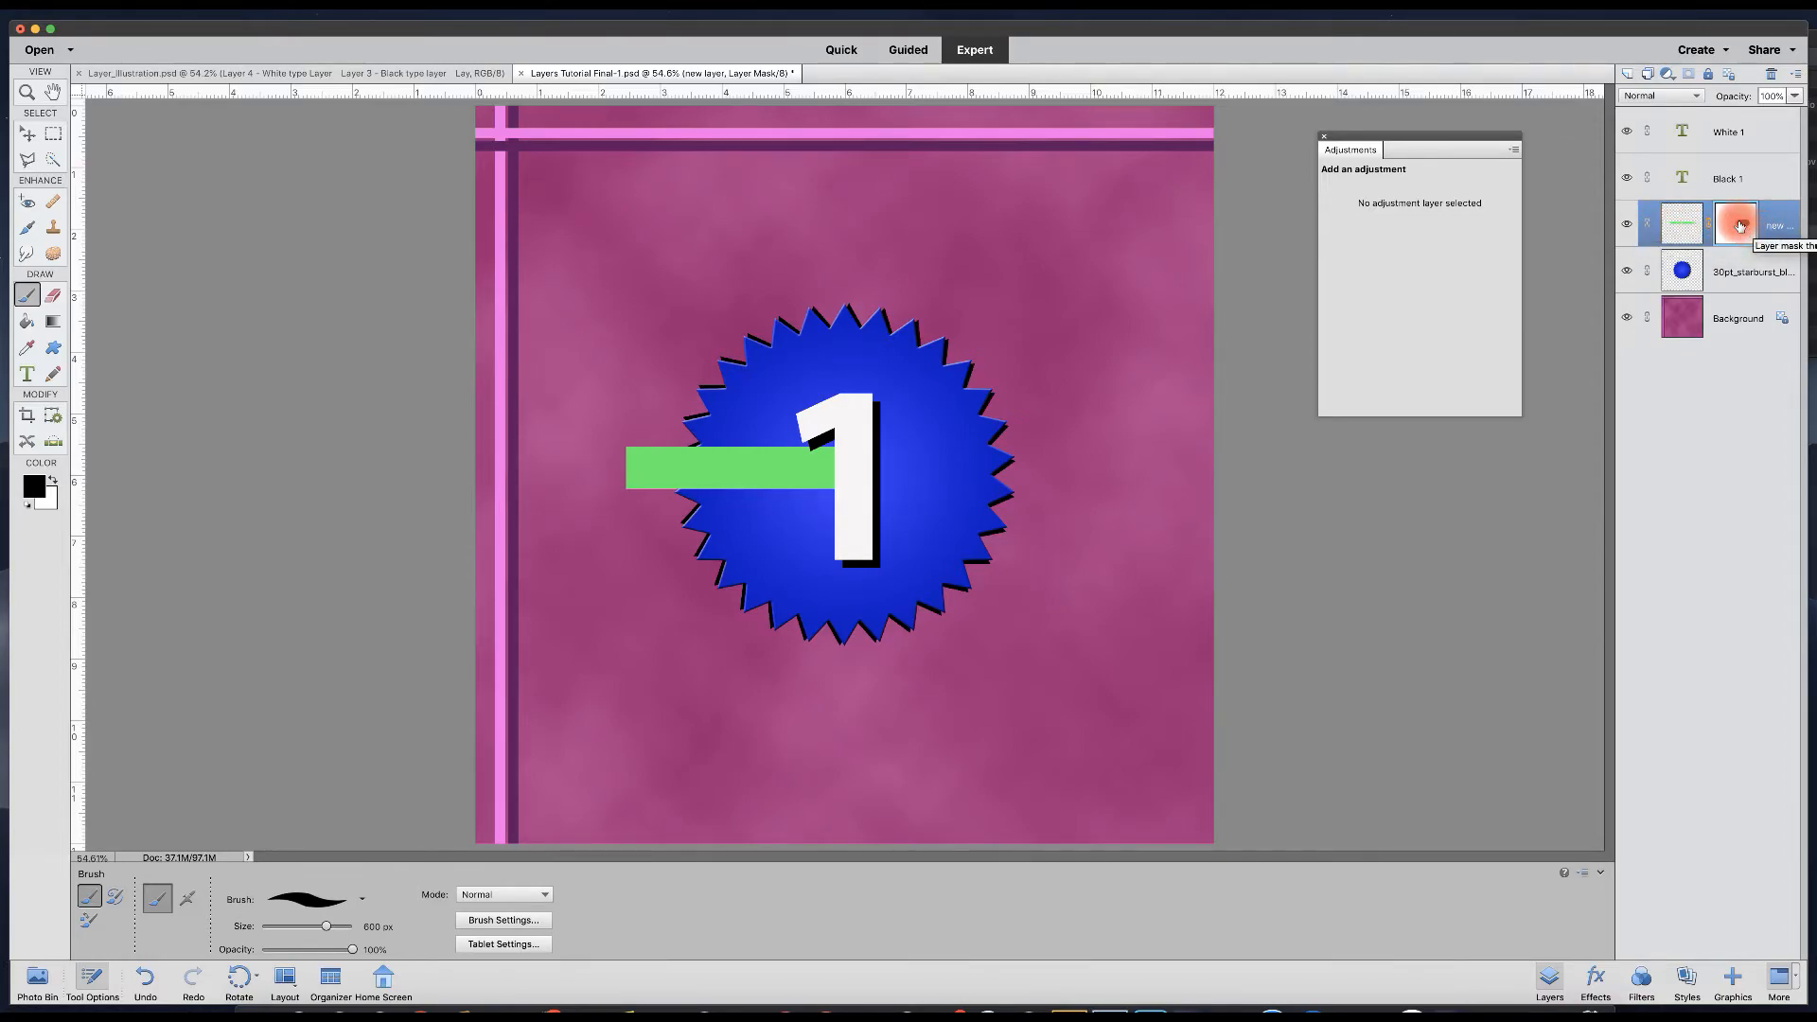
left_click(1740, 225, "shift")
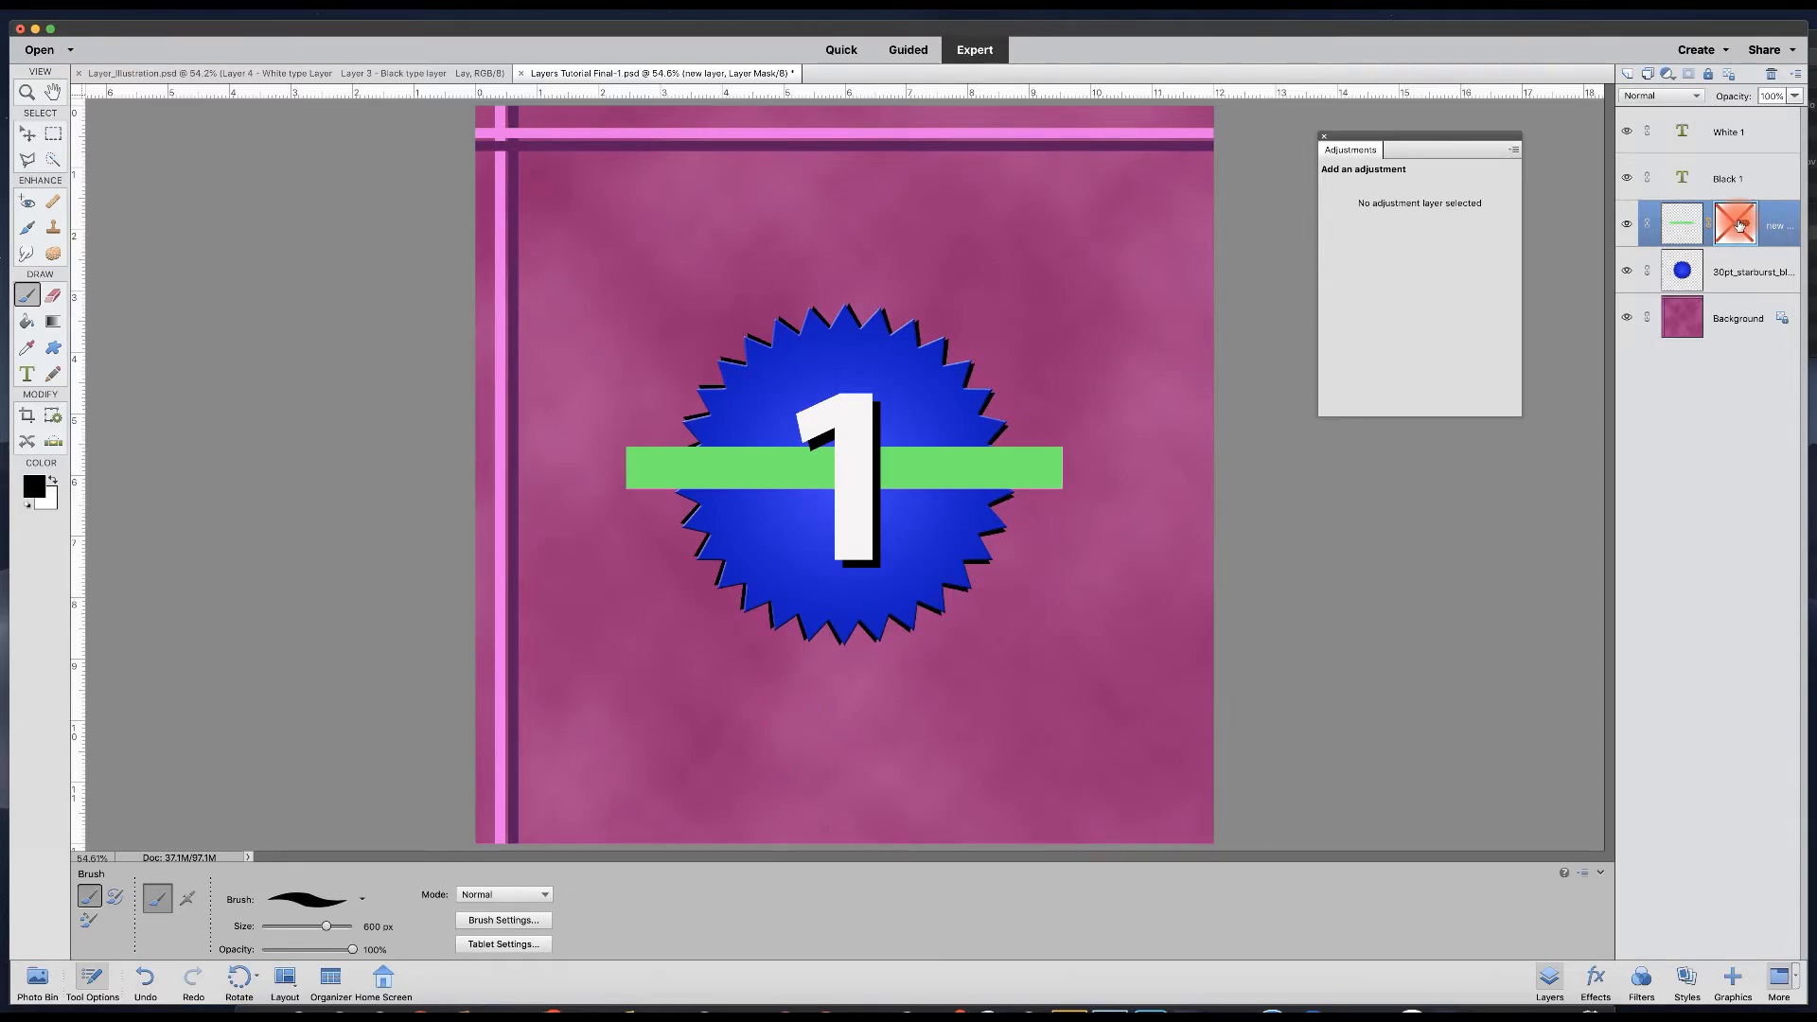
left_click(1740, 225, "shift")
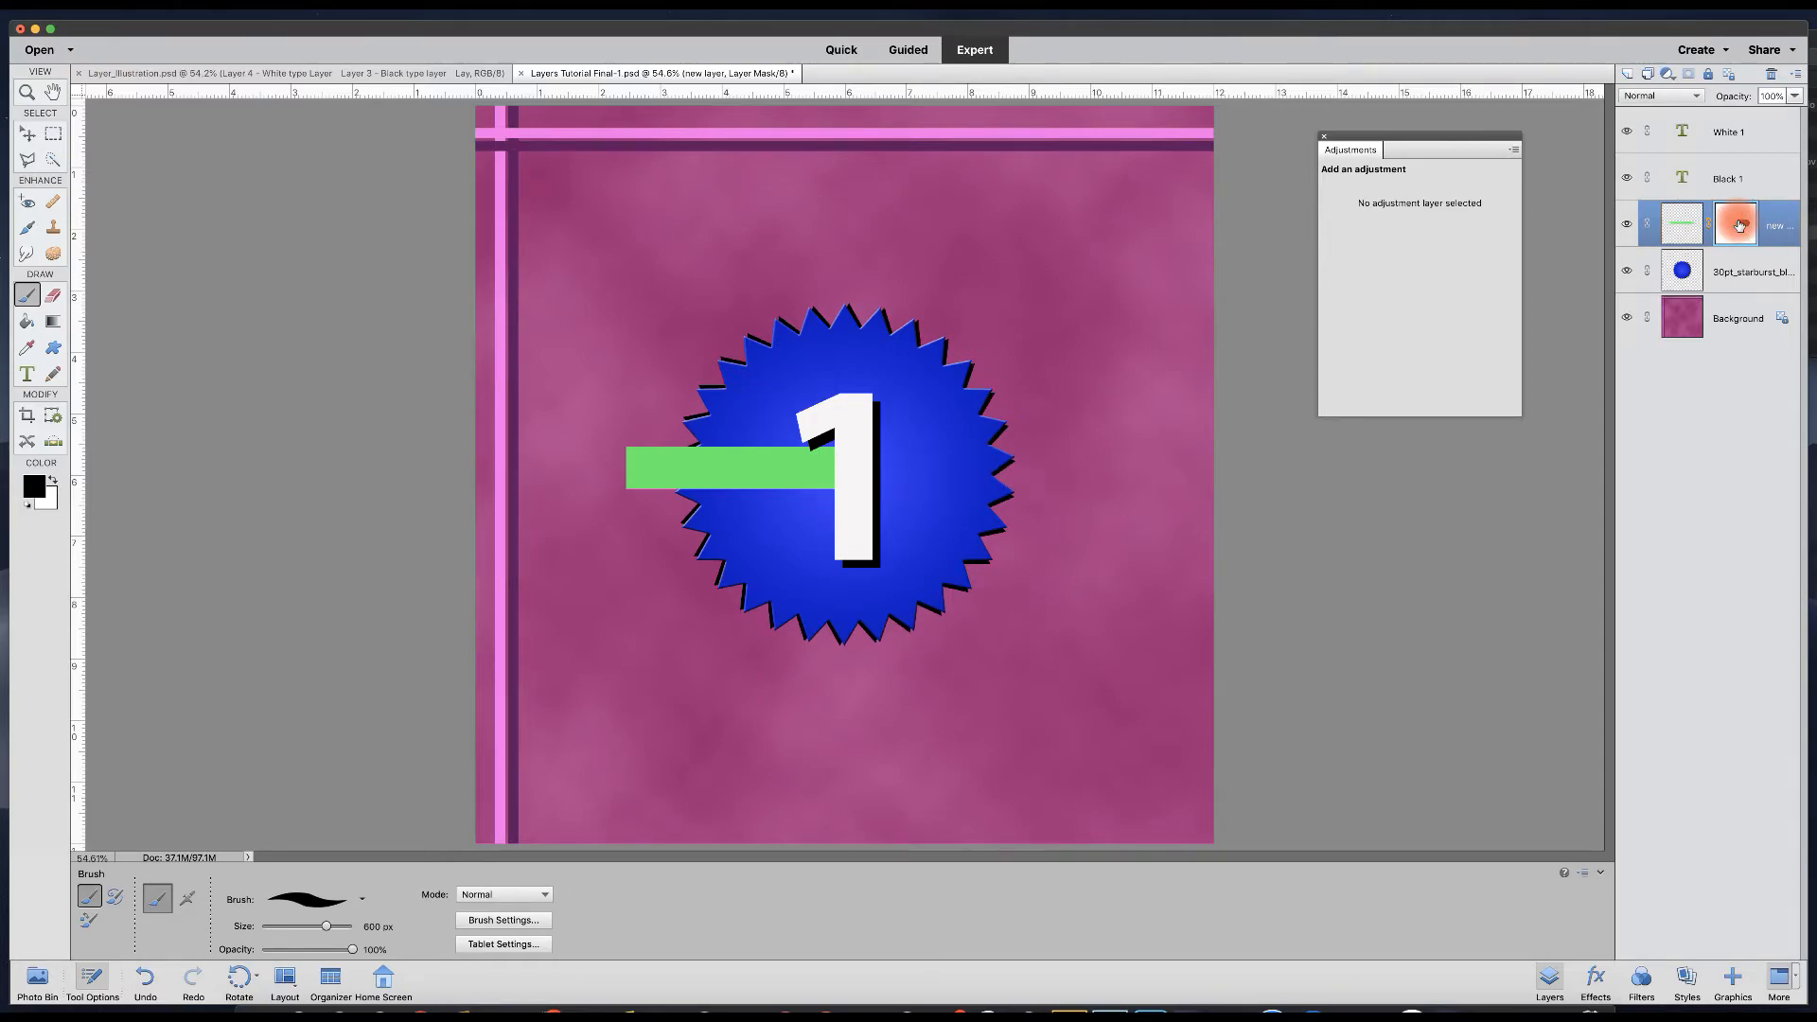
left_click(1740, 224, "shift")
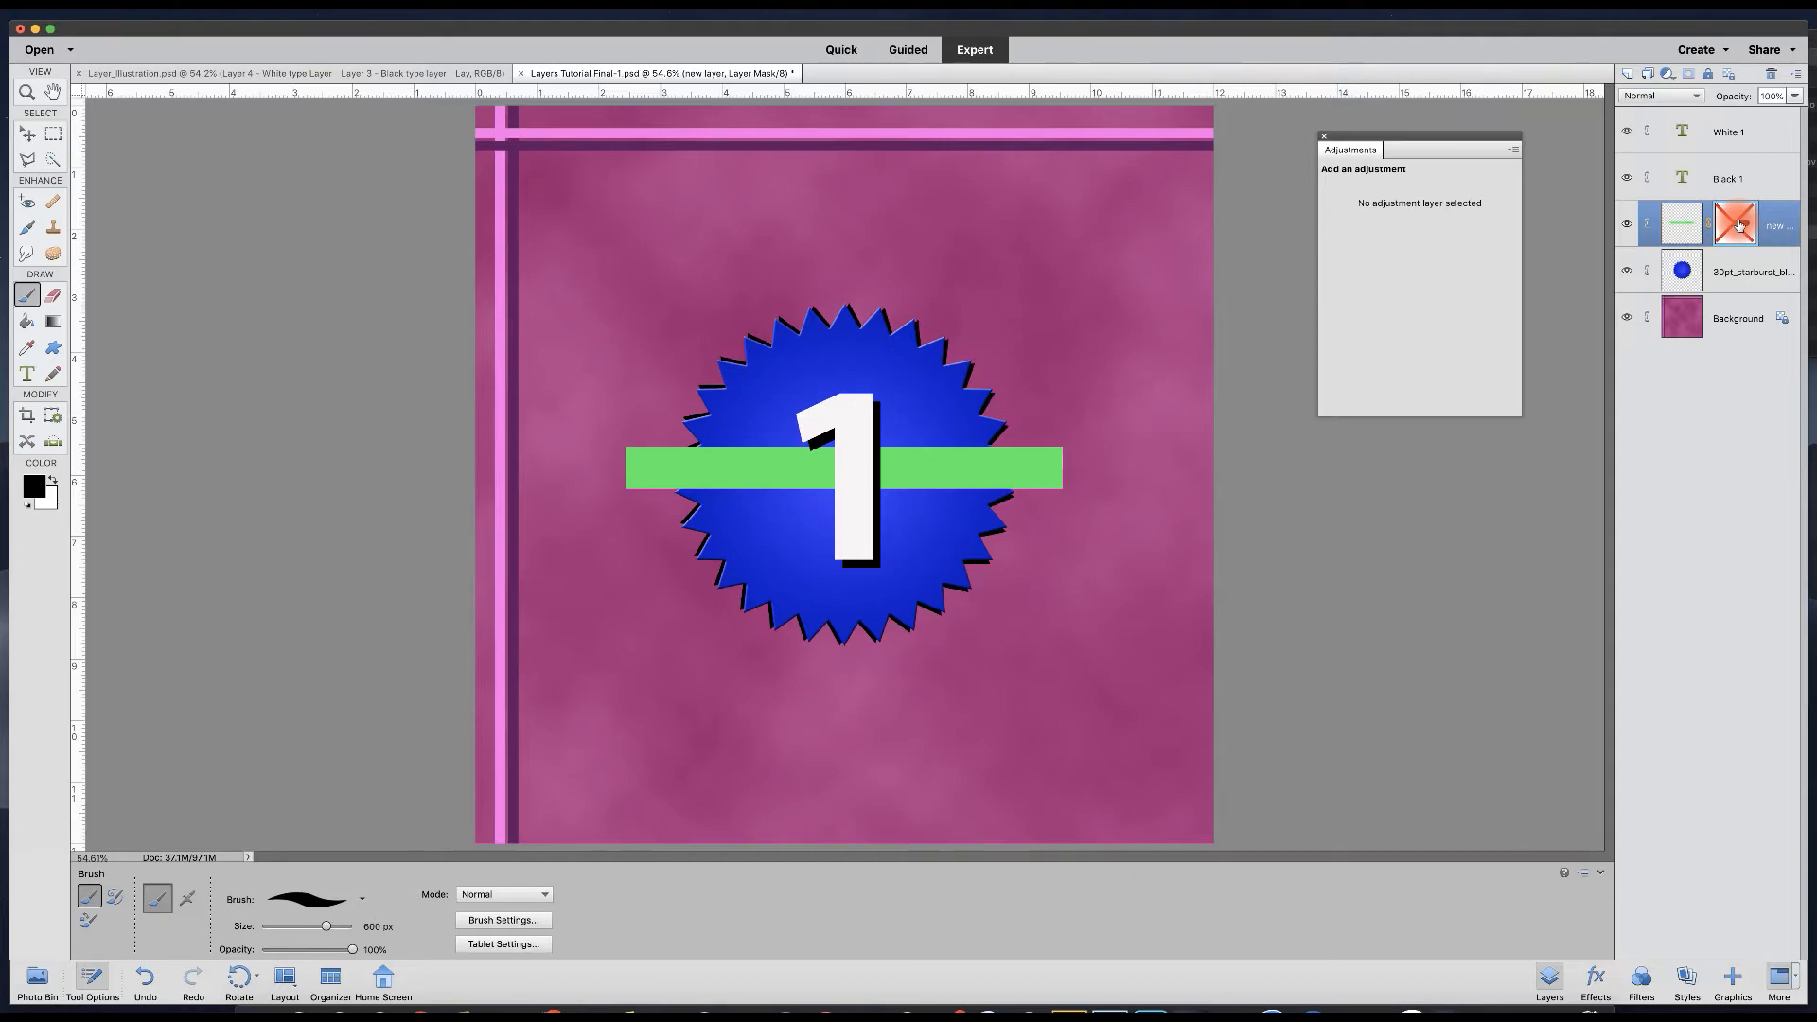
left_click(1739, 224, "shift")
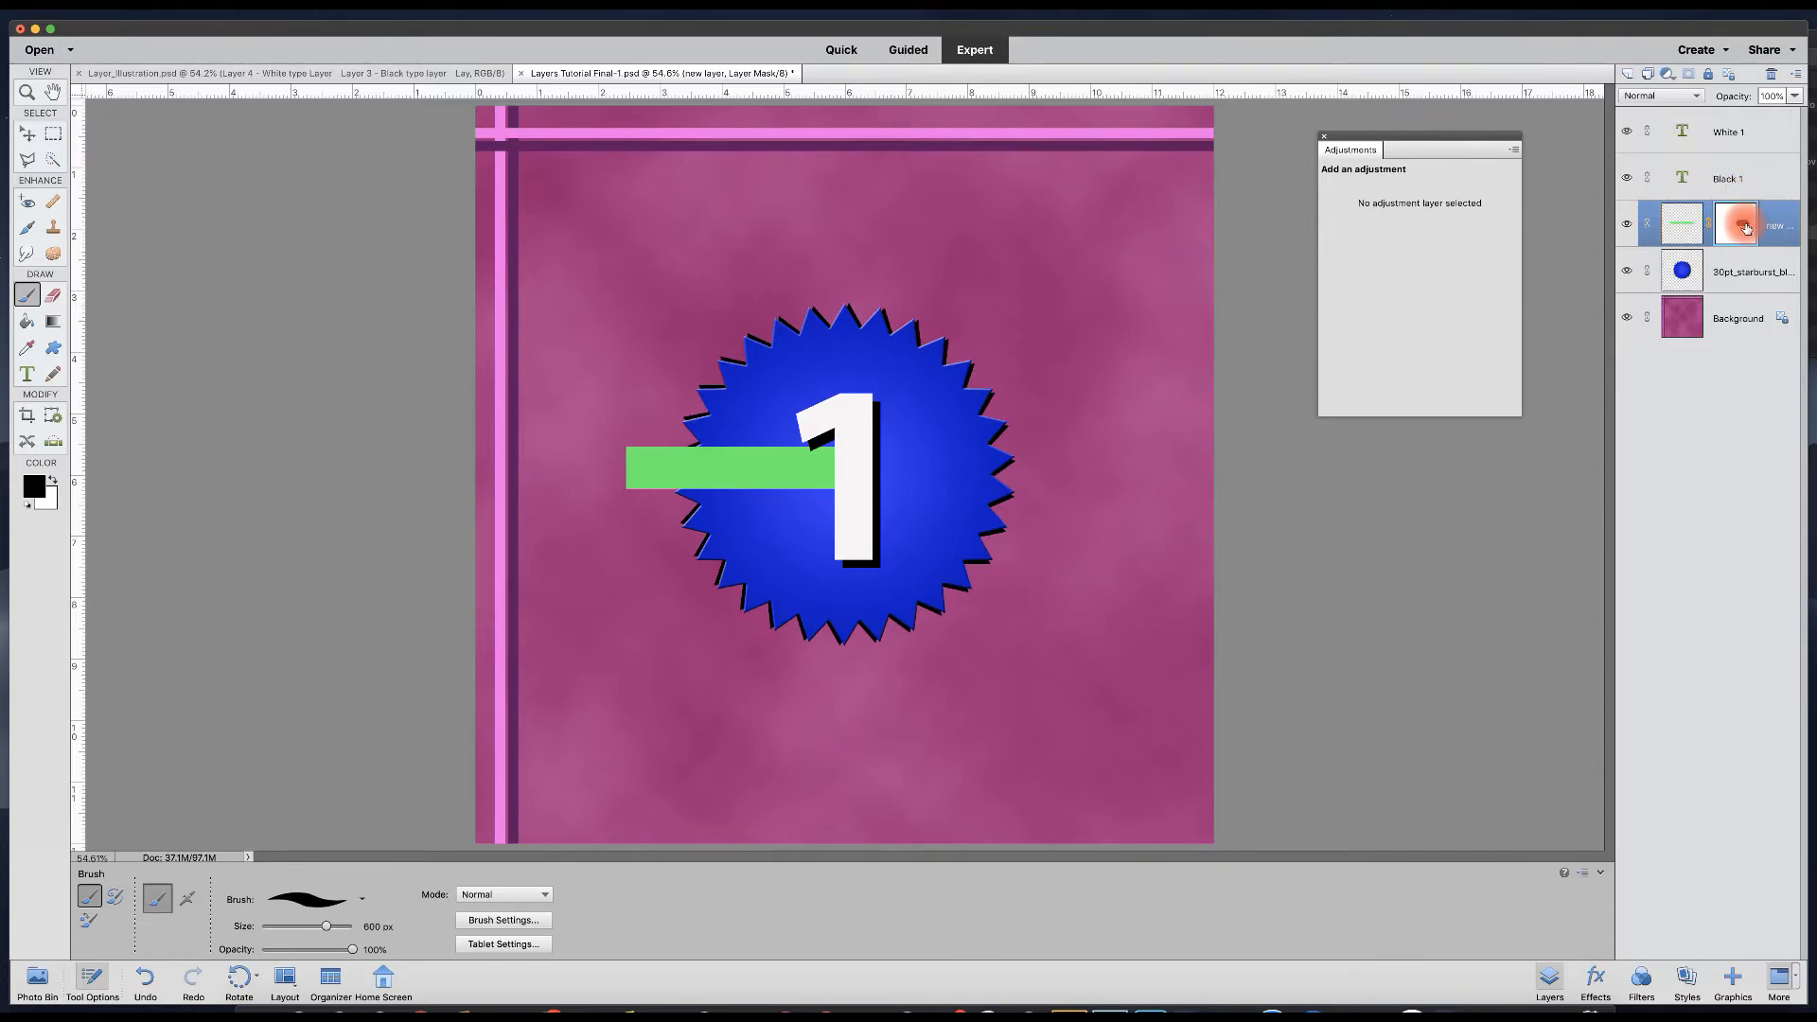
Delete the green bar layer's mask without applying it, and lock the layer.
left_click(1773, 74)
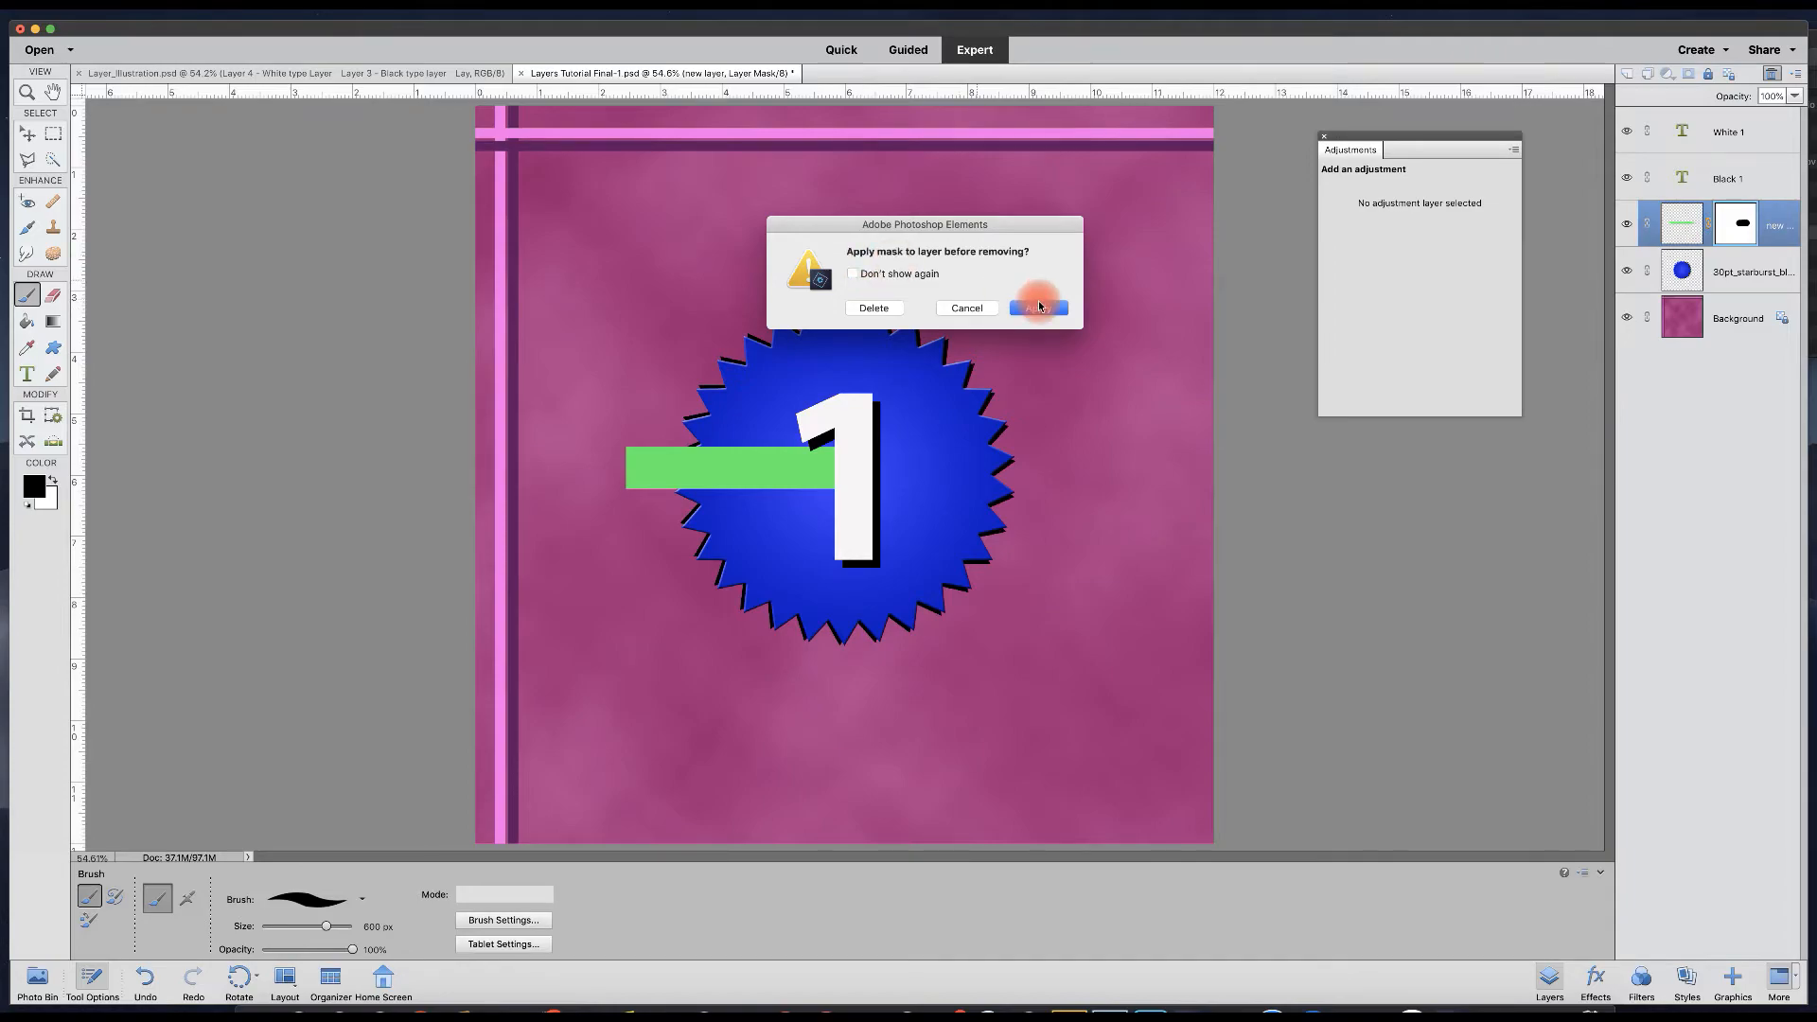
left_click(872, 308)
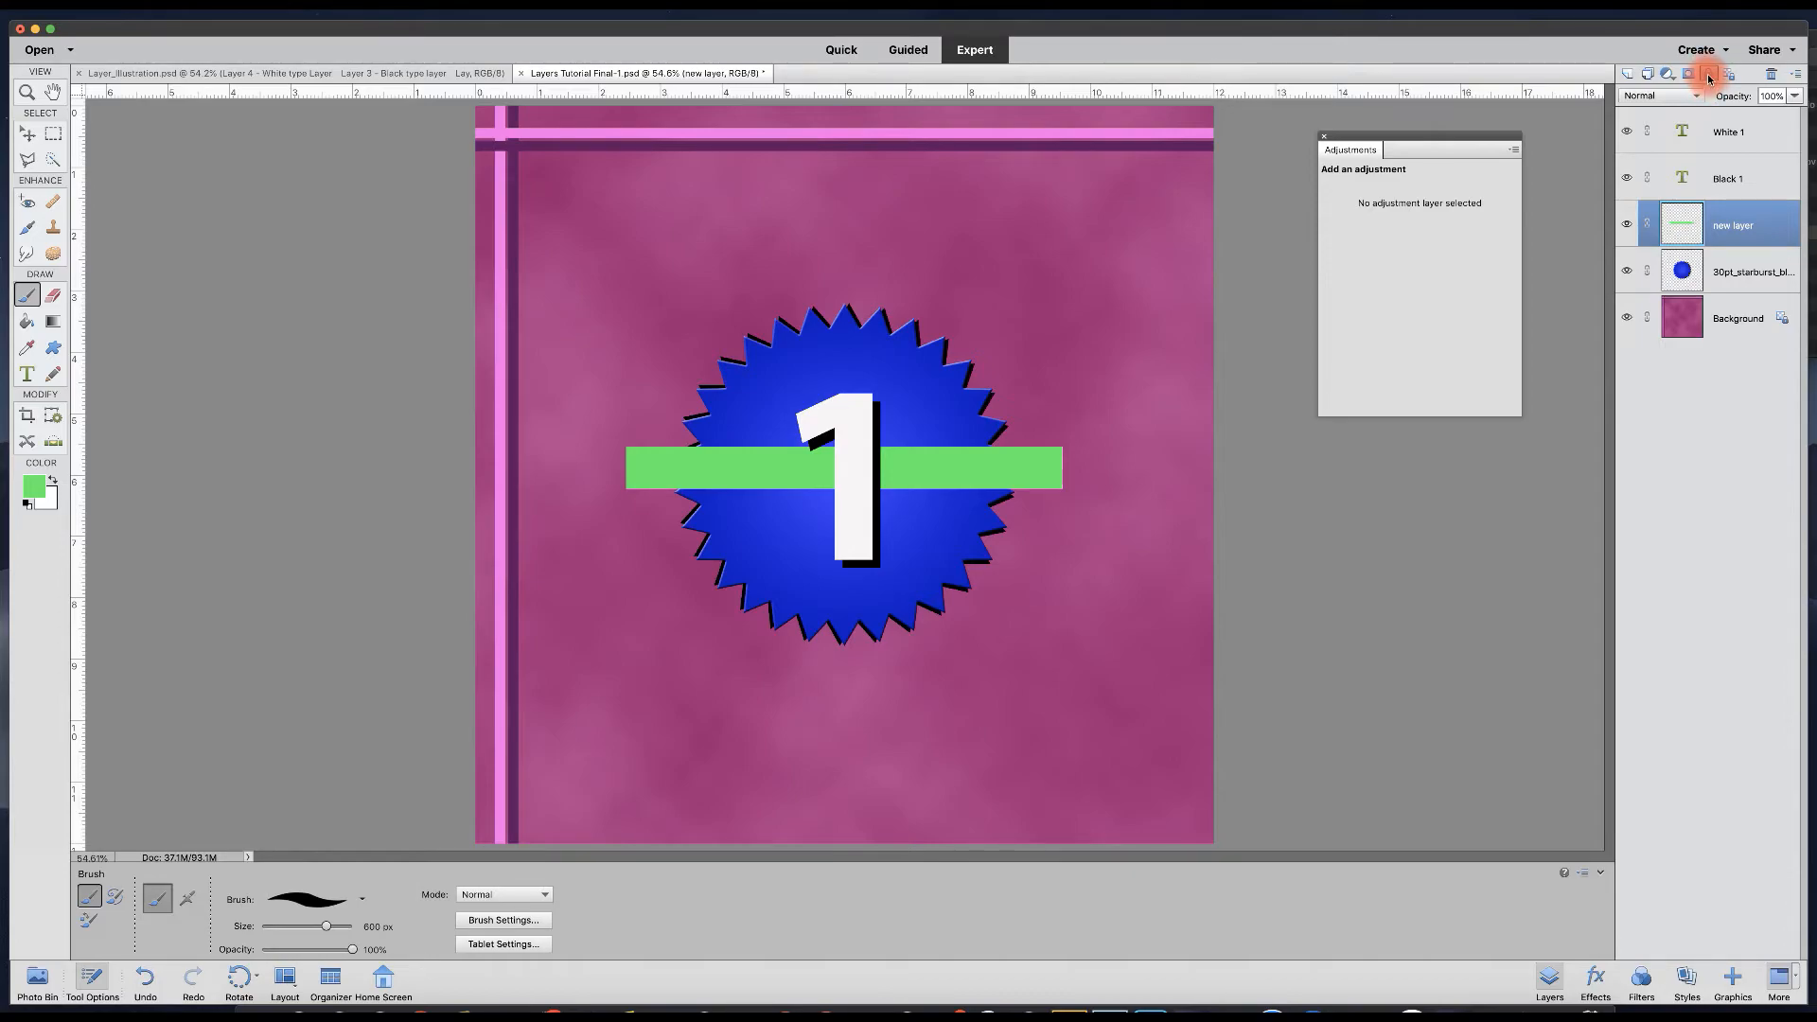
left_click(1709, 76)
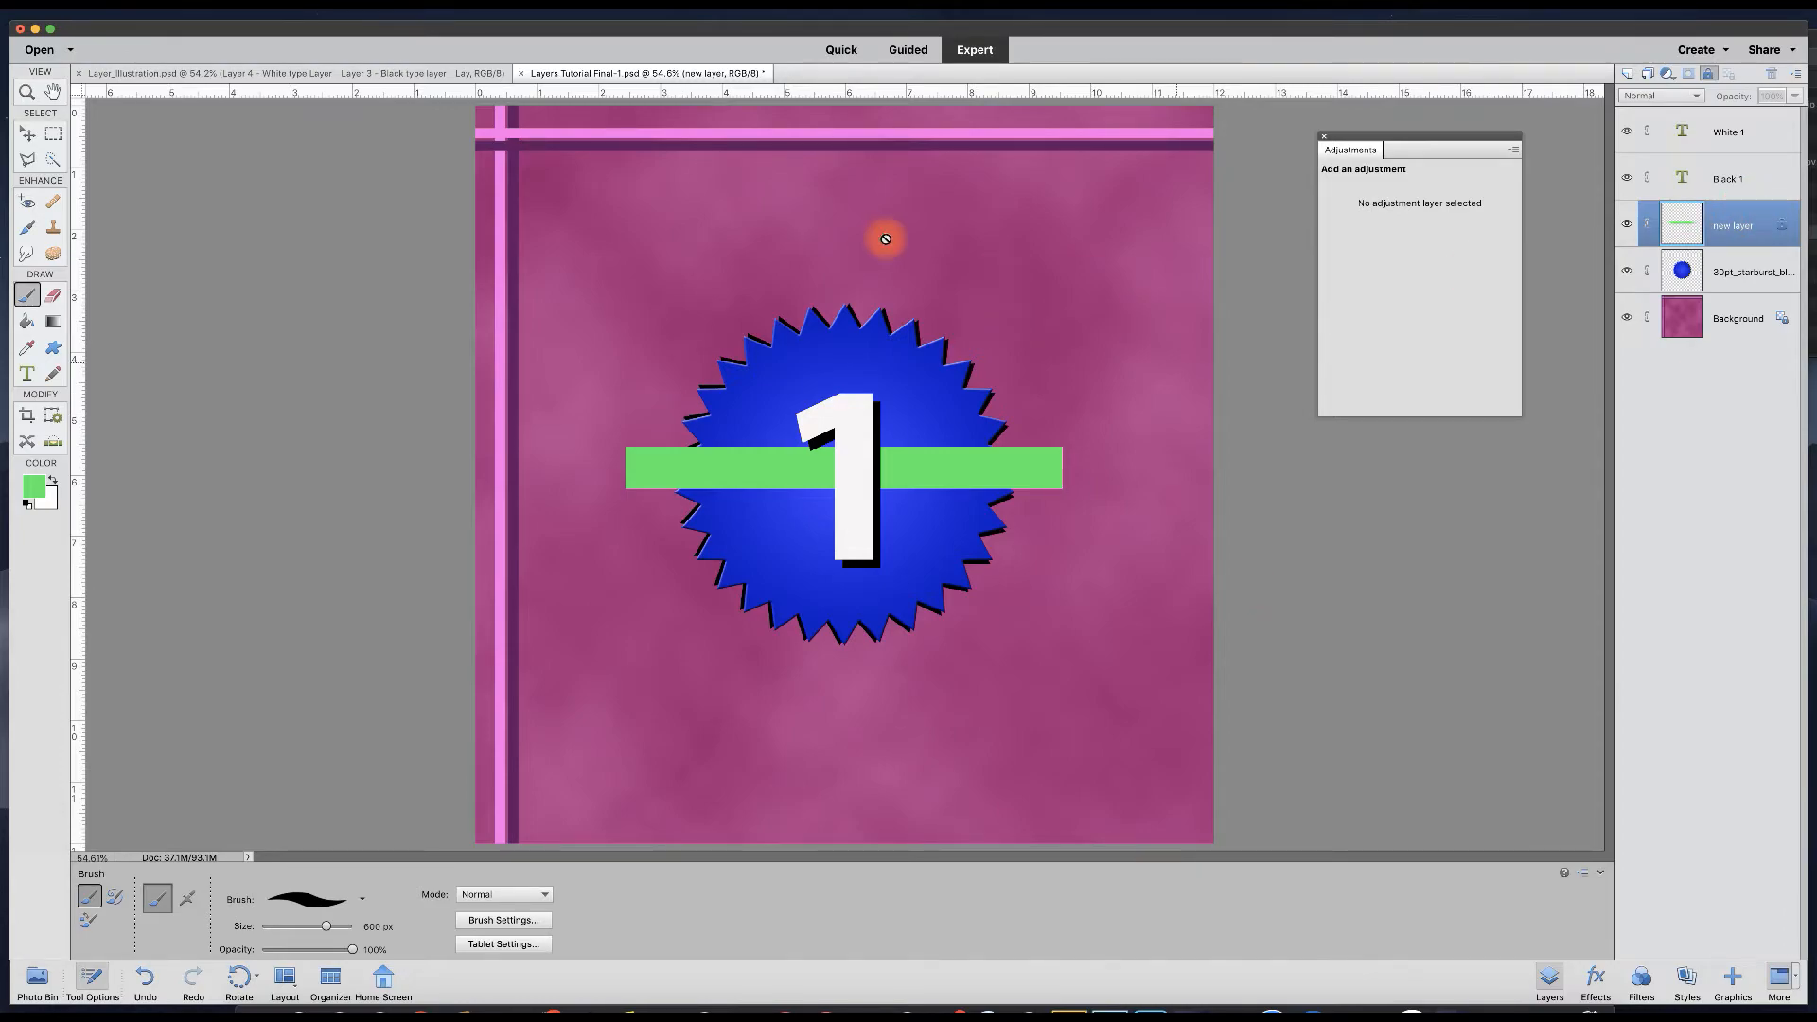
Try to move the locked green bar with the Move tool, and undo the starburst's move.
left_click(26, 133)
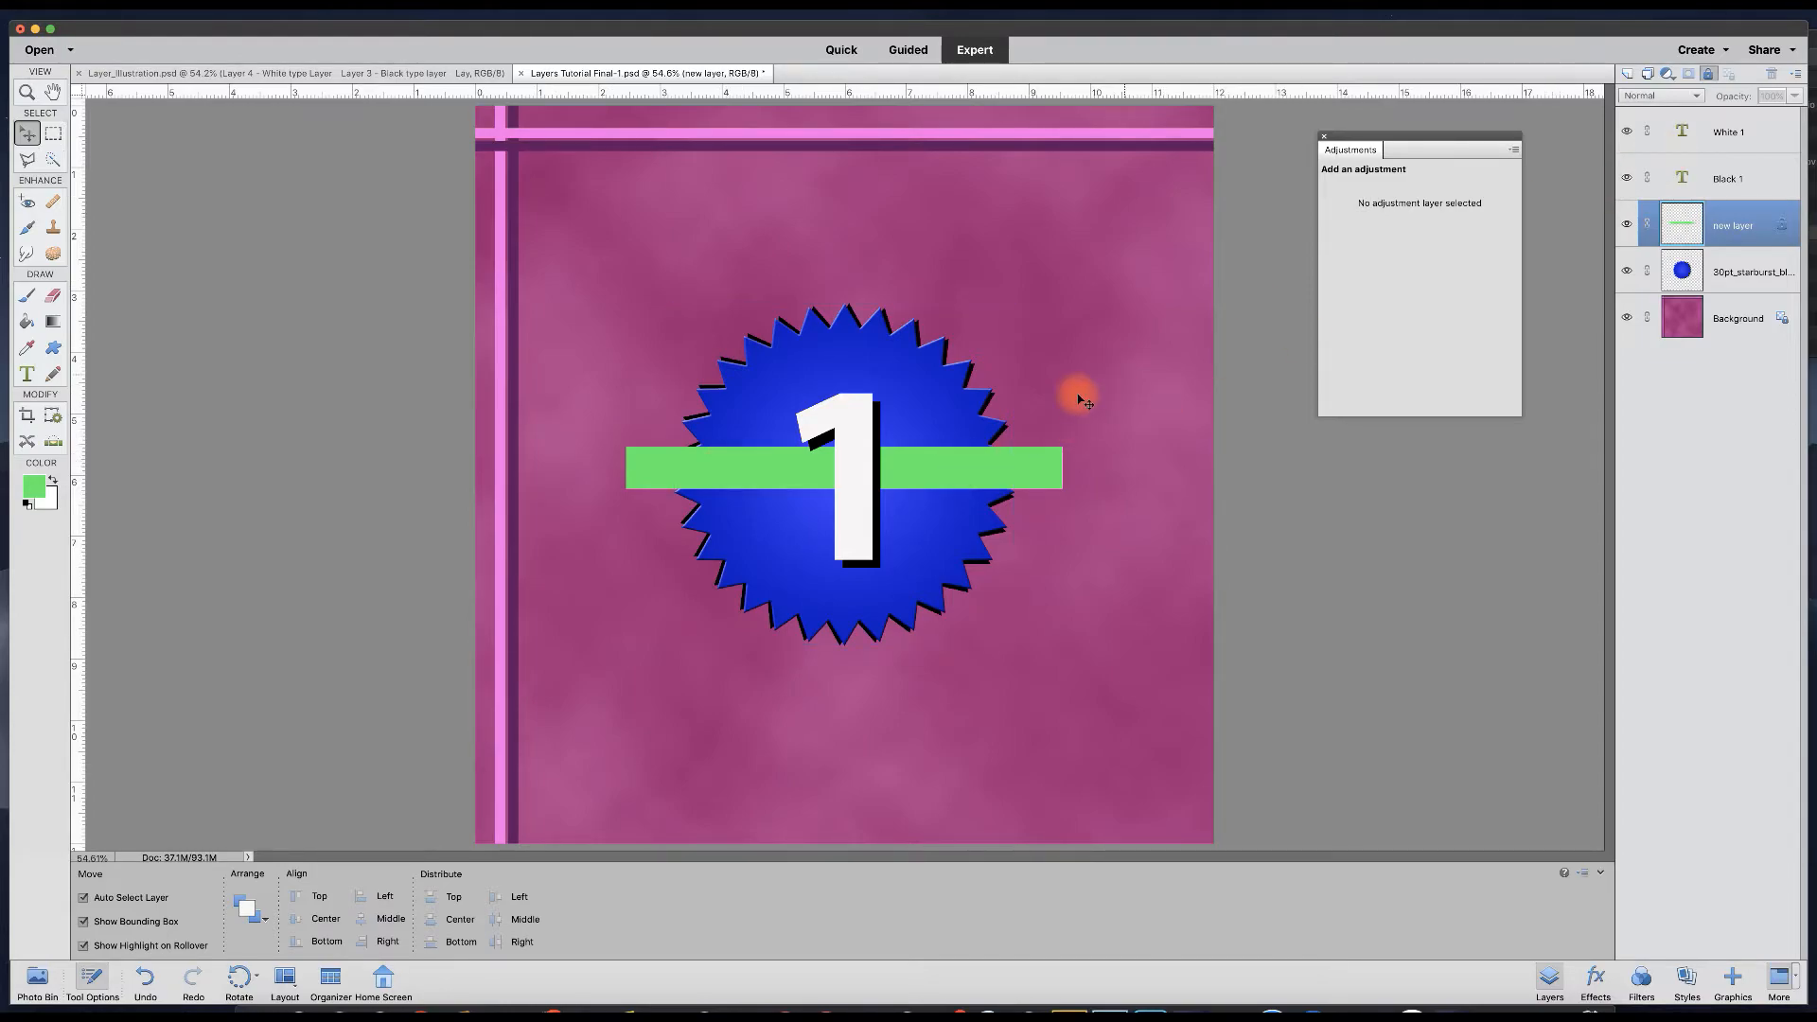
left_click(1003, 380)
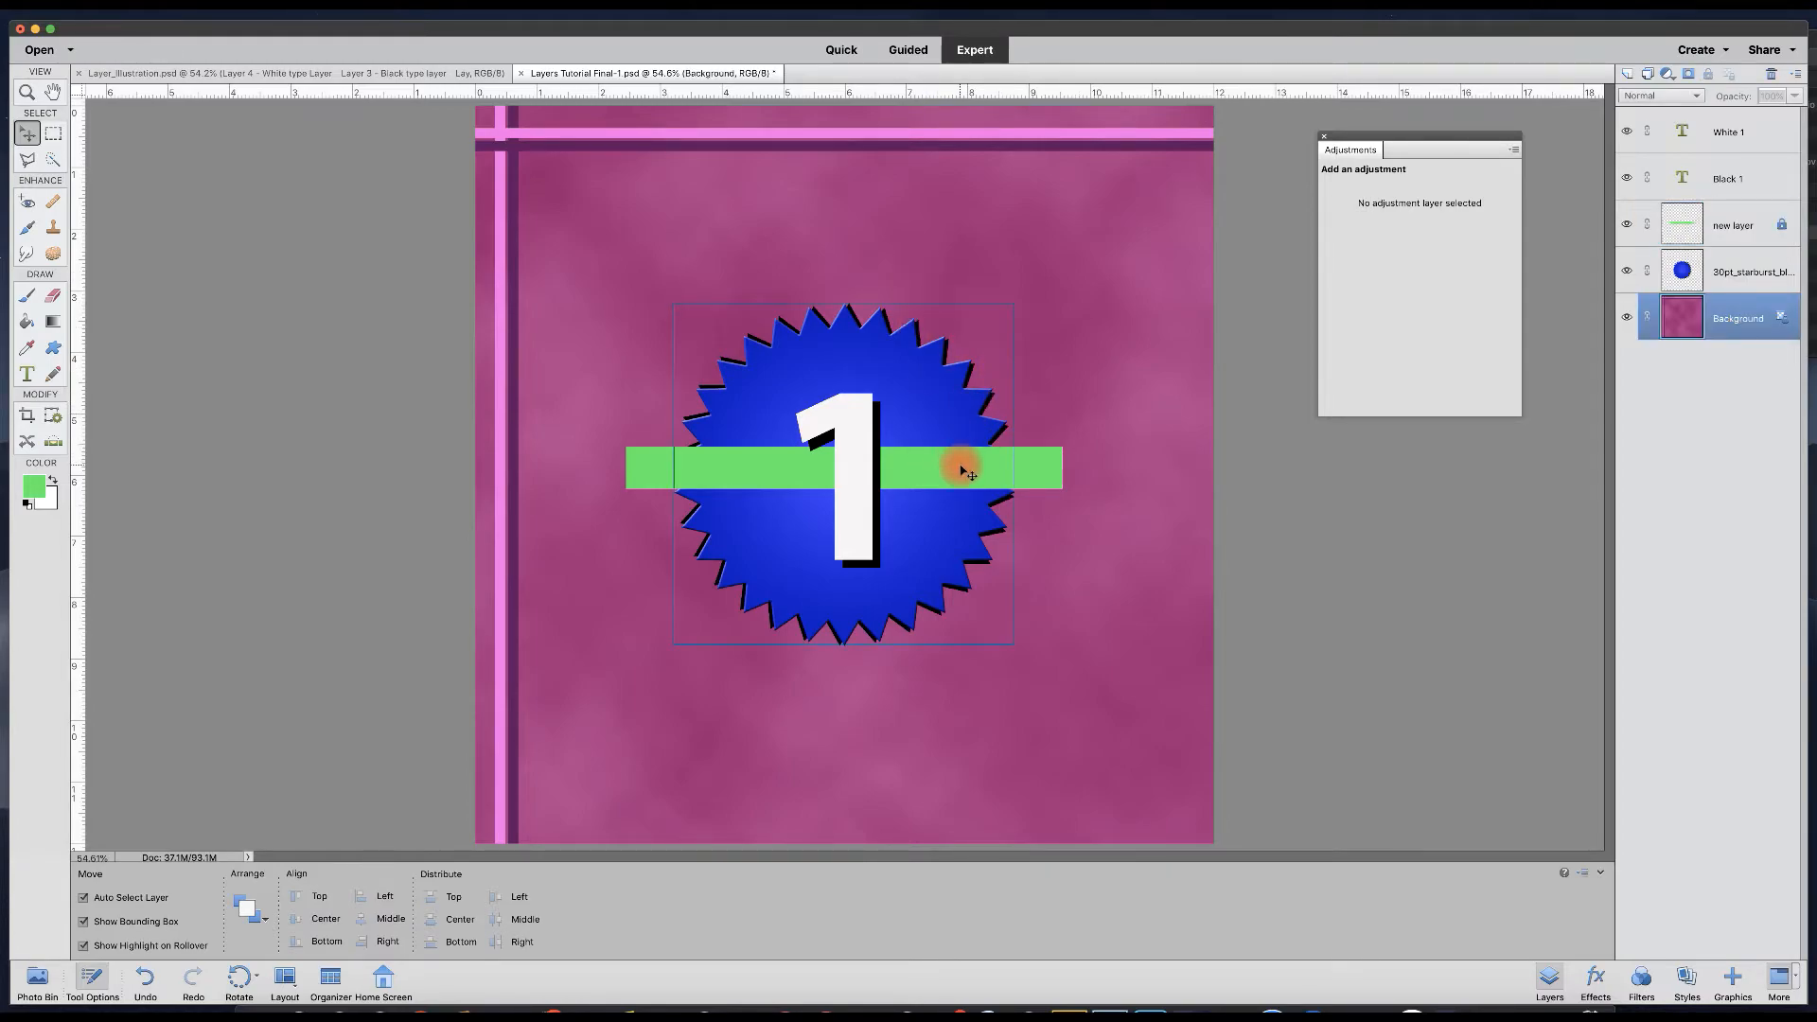
mouse_move(957, 405)
left_mouse_down()
mouse_move(960, 369)
mouse_move(961, 397)
left_mouse_up()
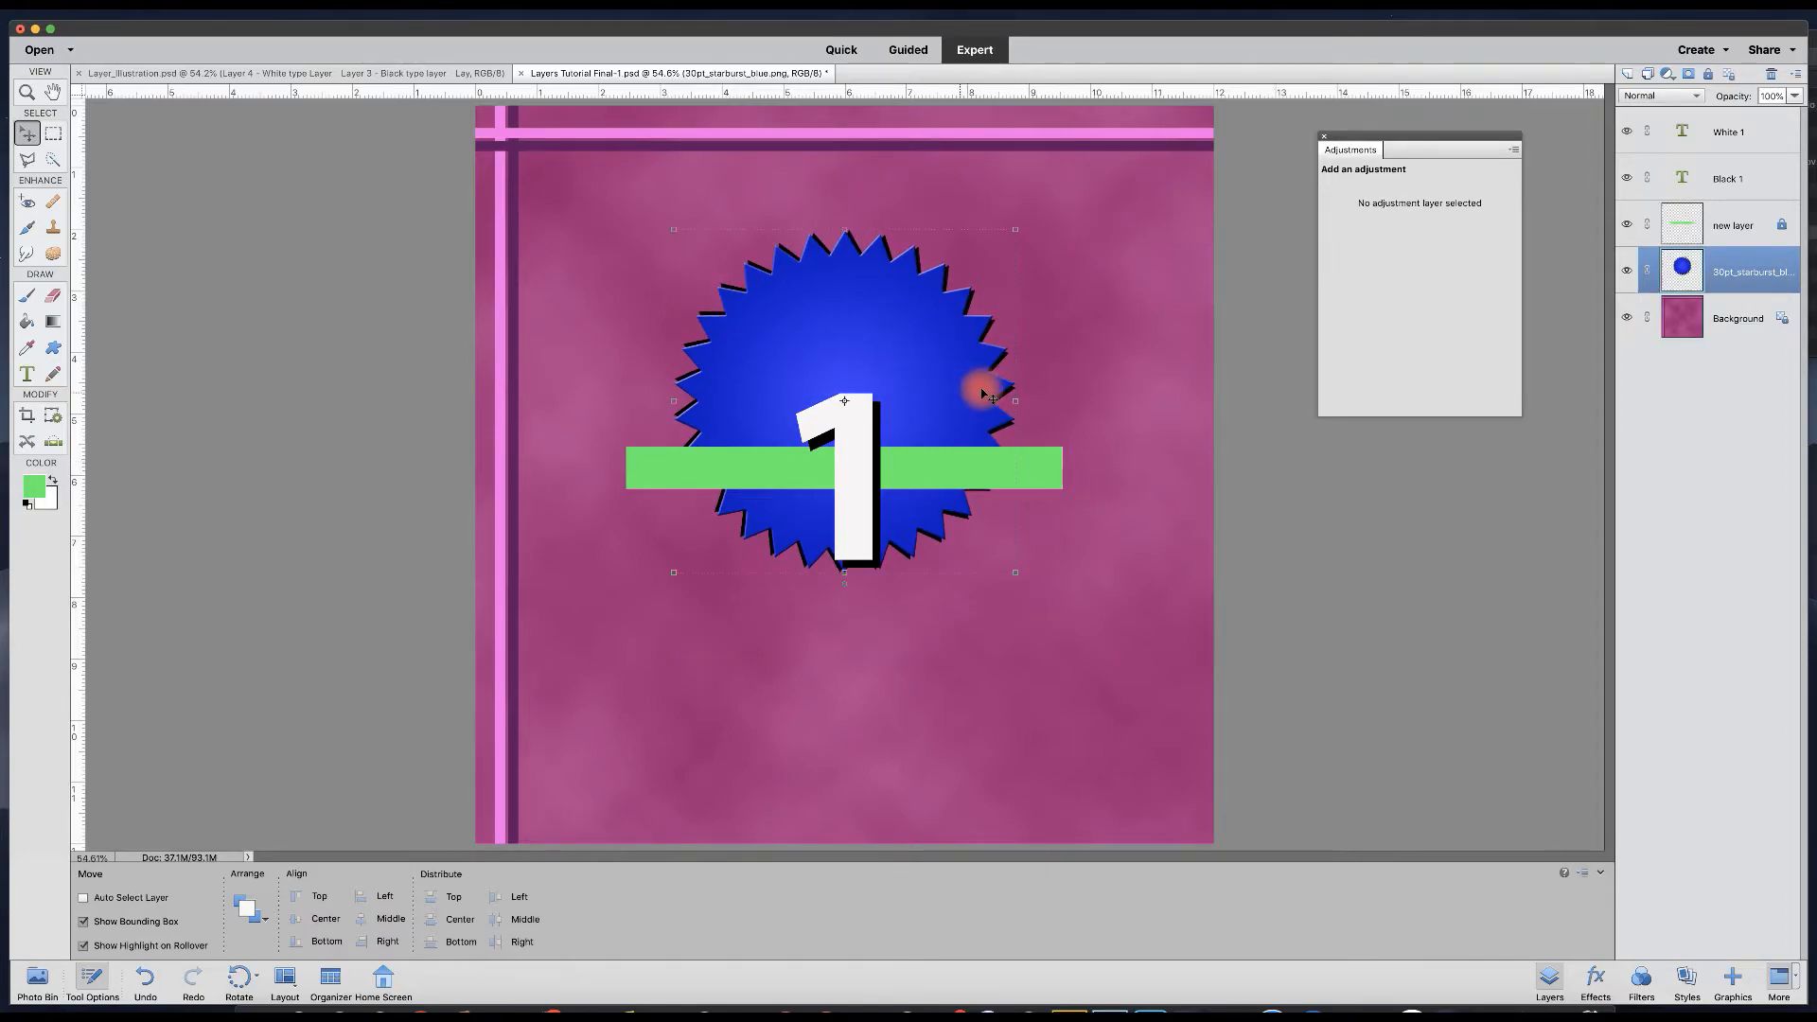
key("super+z")
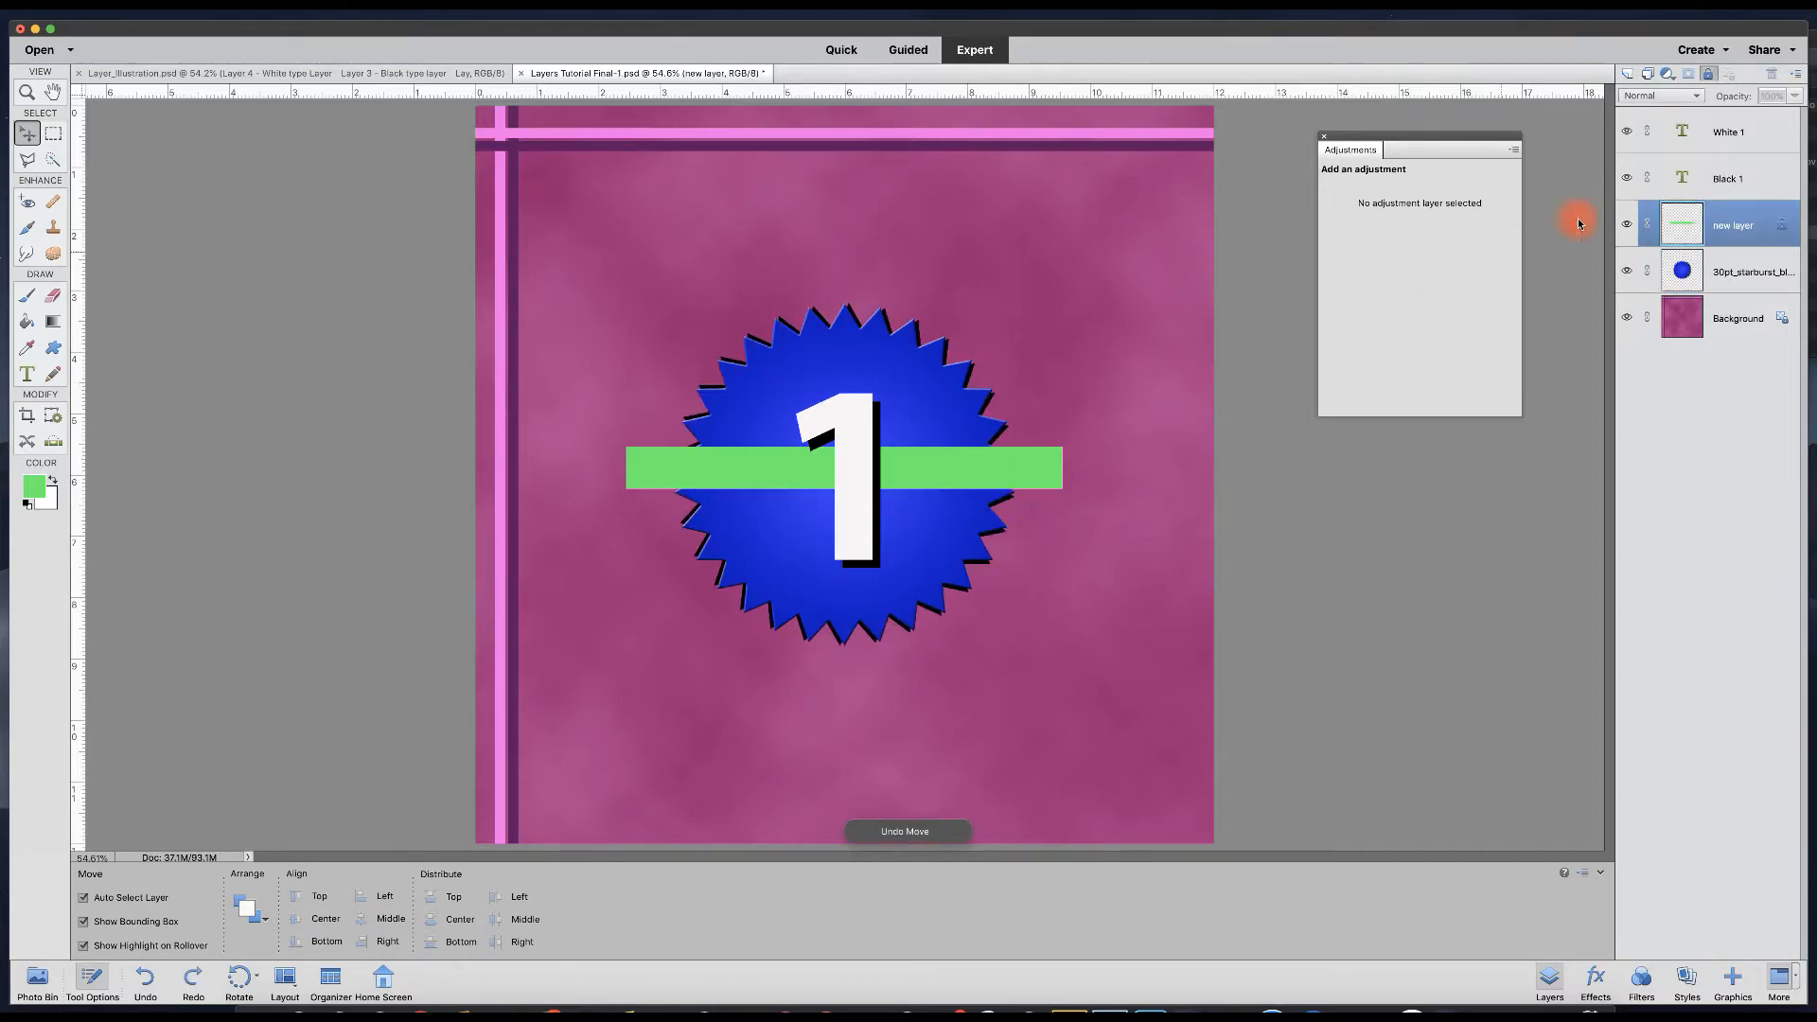
Hide the Black 1, White 1, starburst and Background layers, and try to move the locked green bar on its own.
left_click(1628, 178)
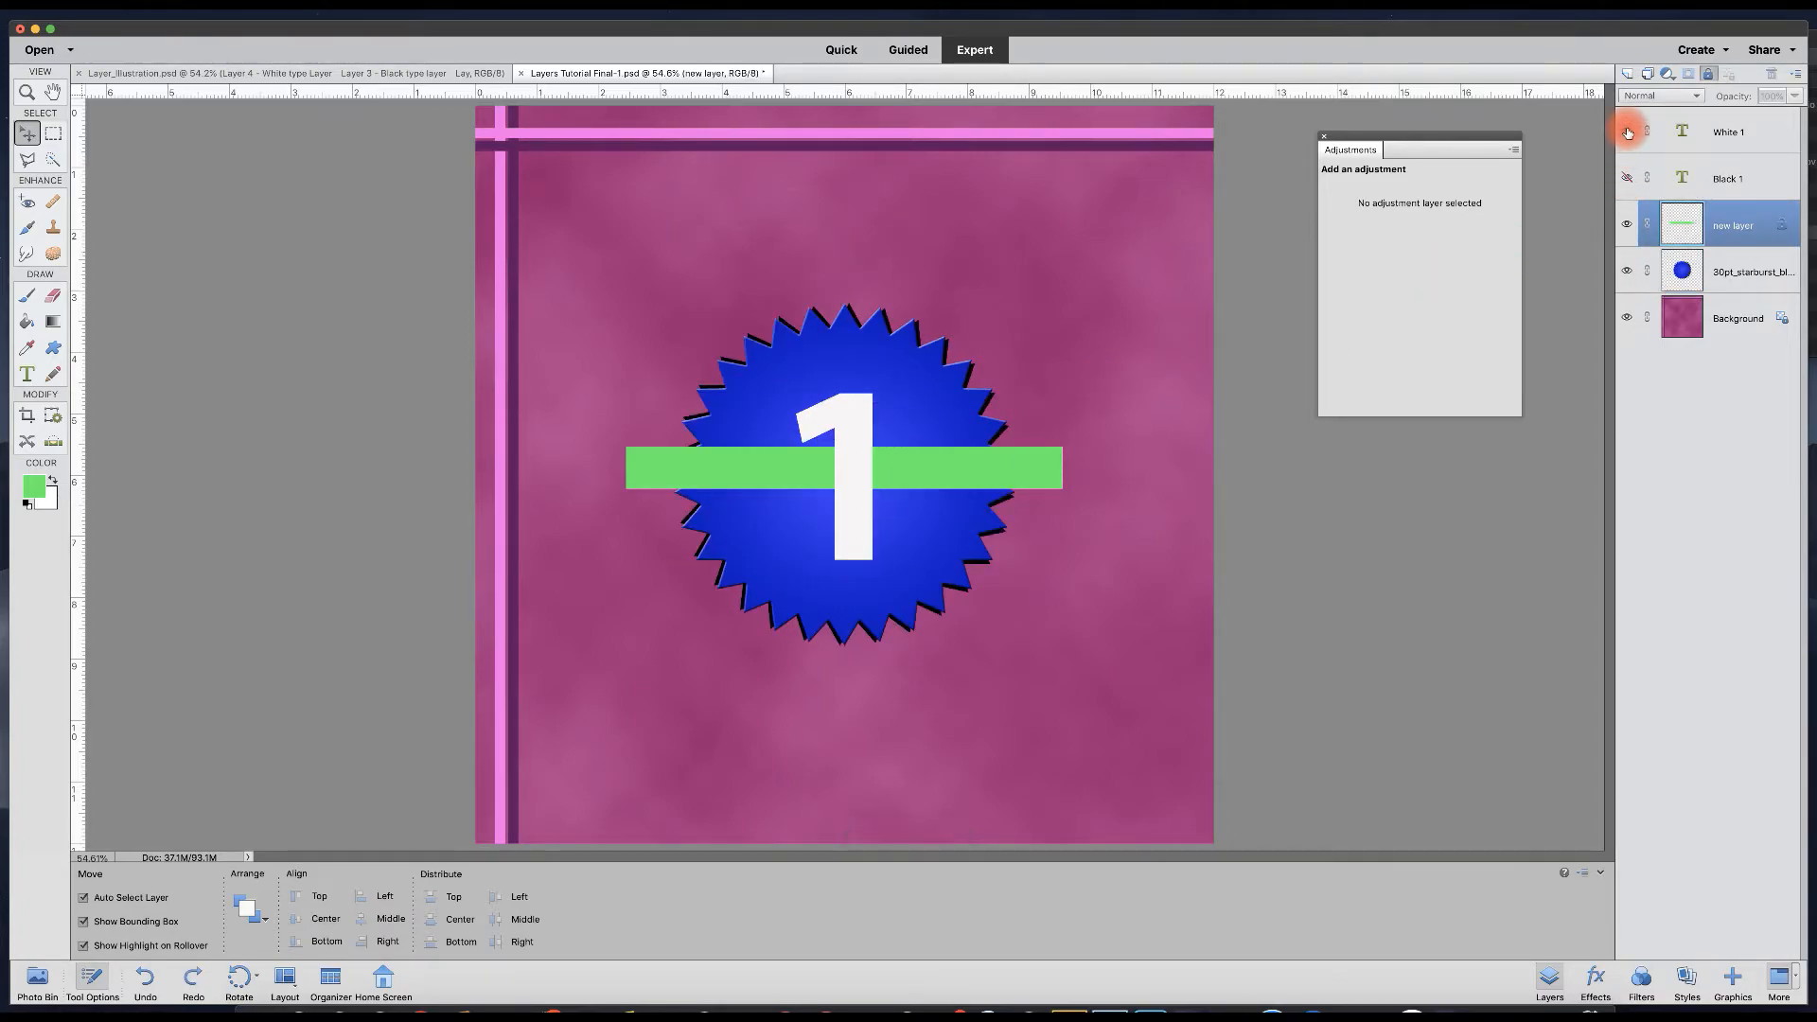
left_click(1628, 133)
left_click(1627, 272)
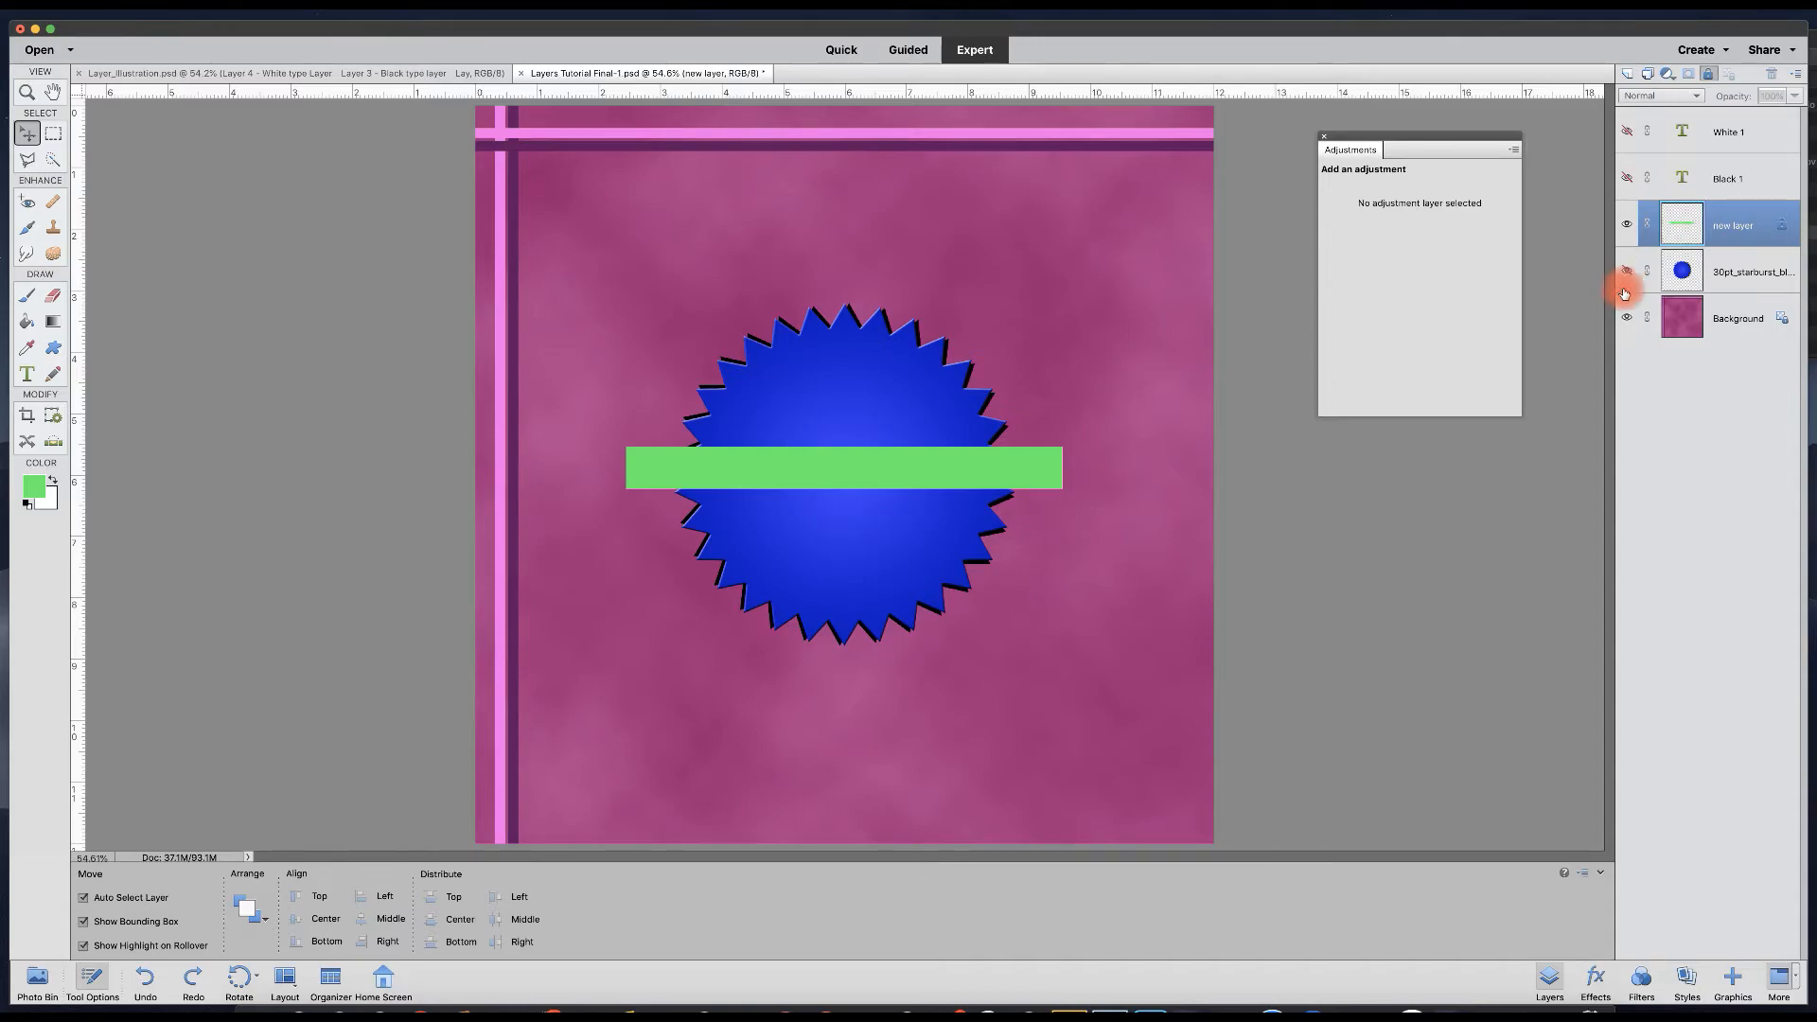
left_click(1626, 320)
left_click(1627, 275)
left_click(1630, 319)
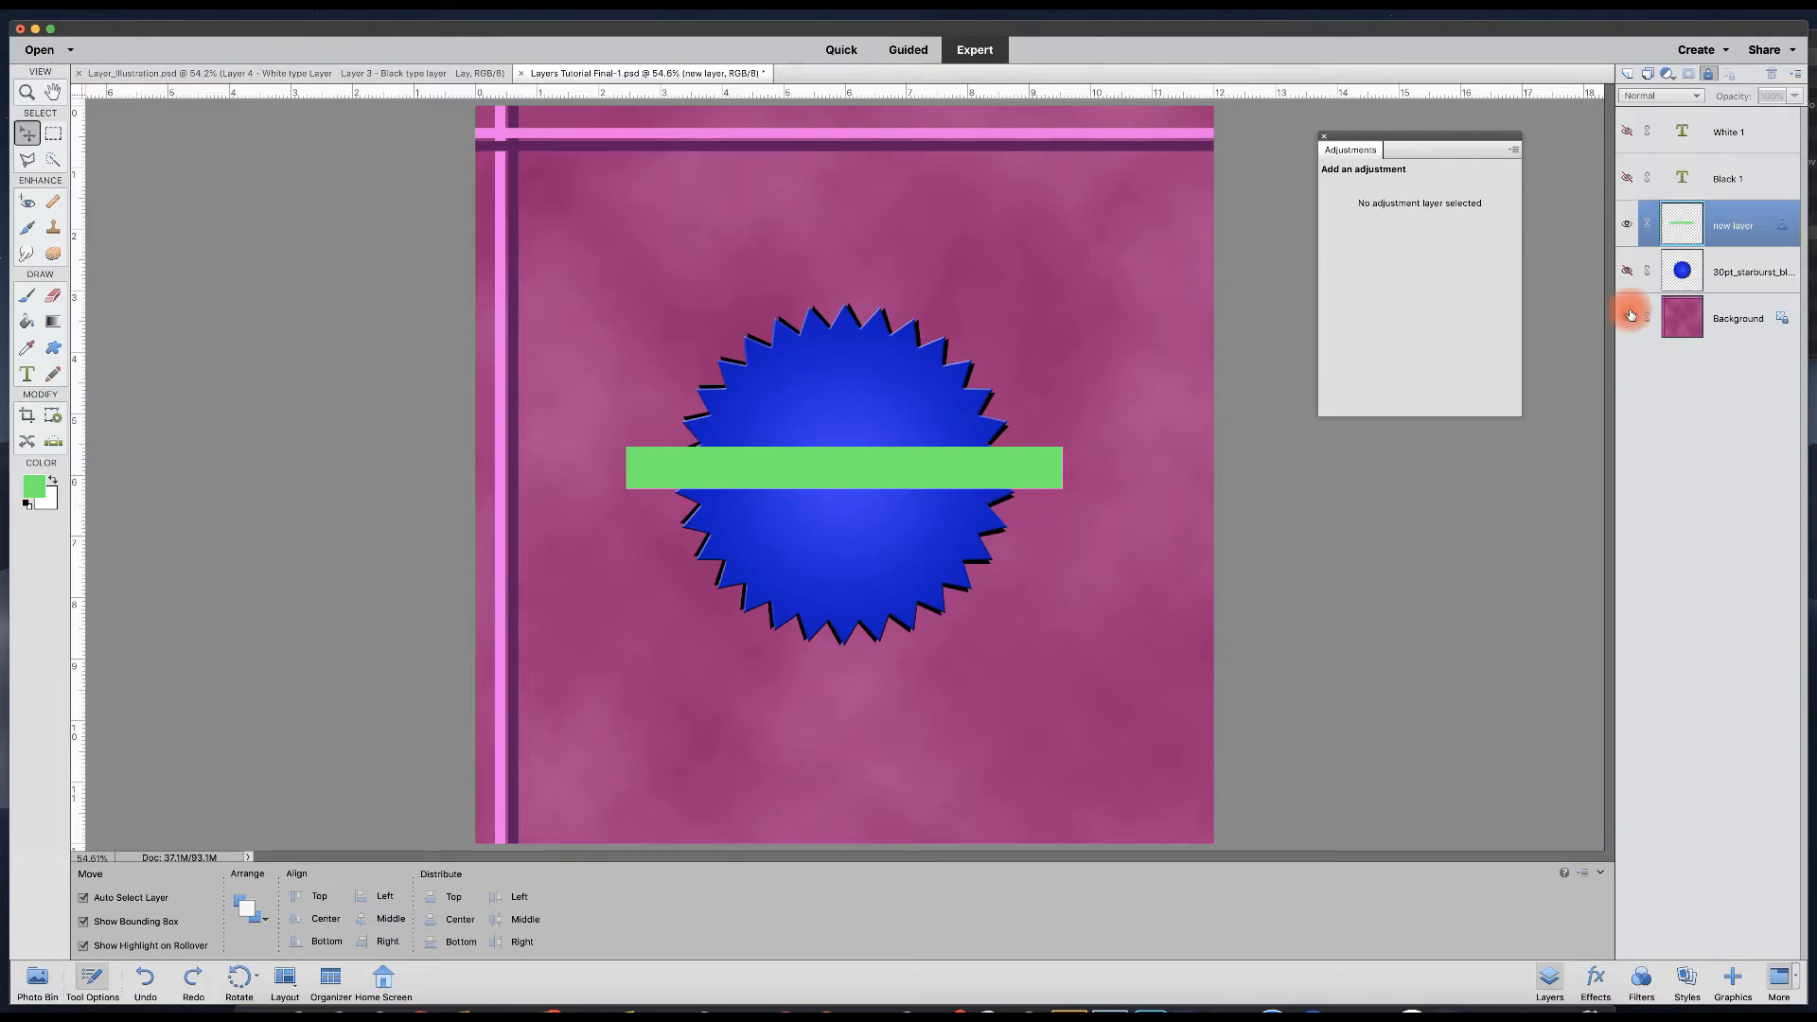
left_click(1630, 278)
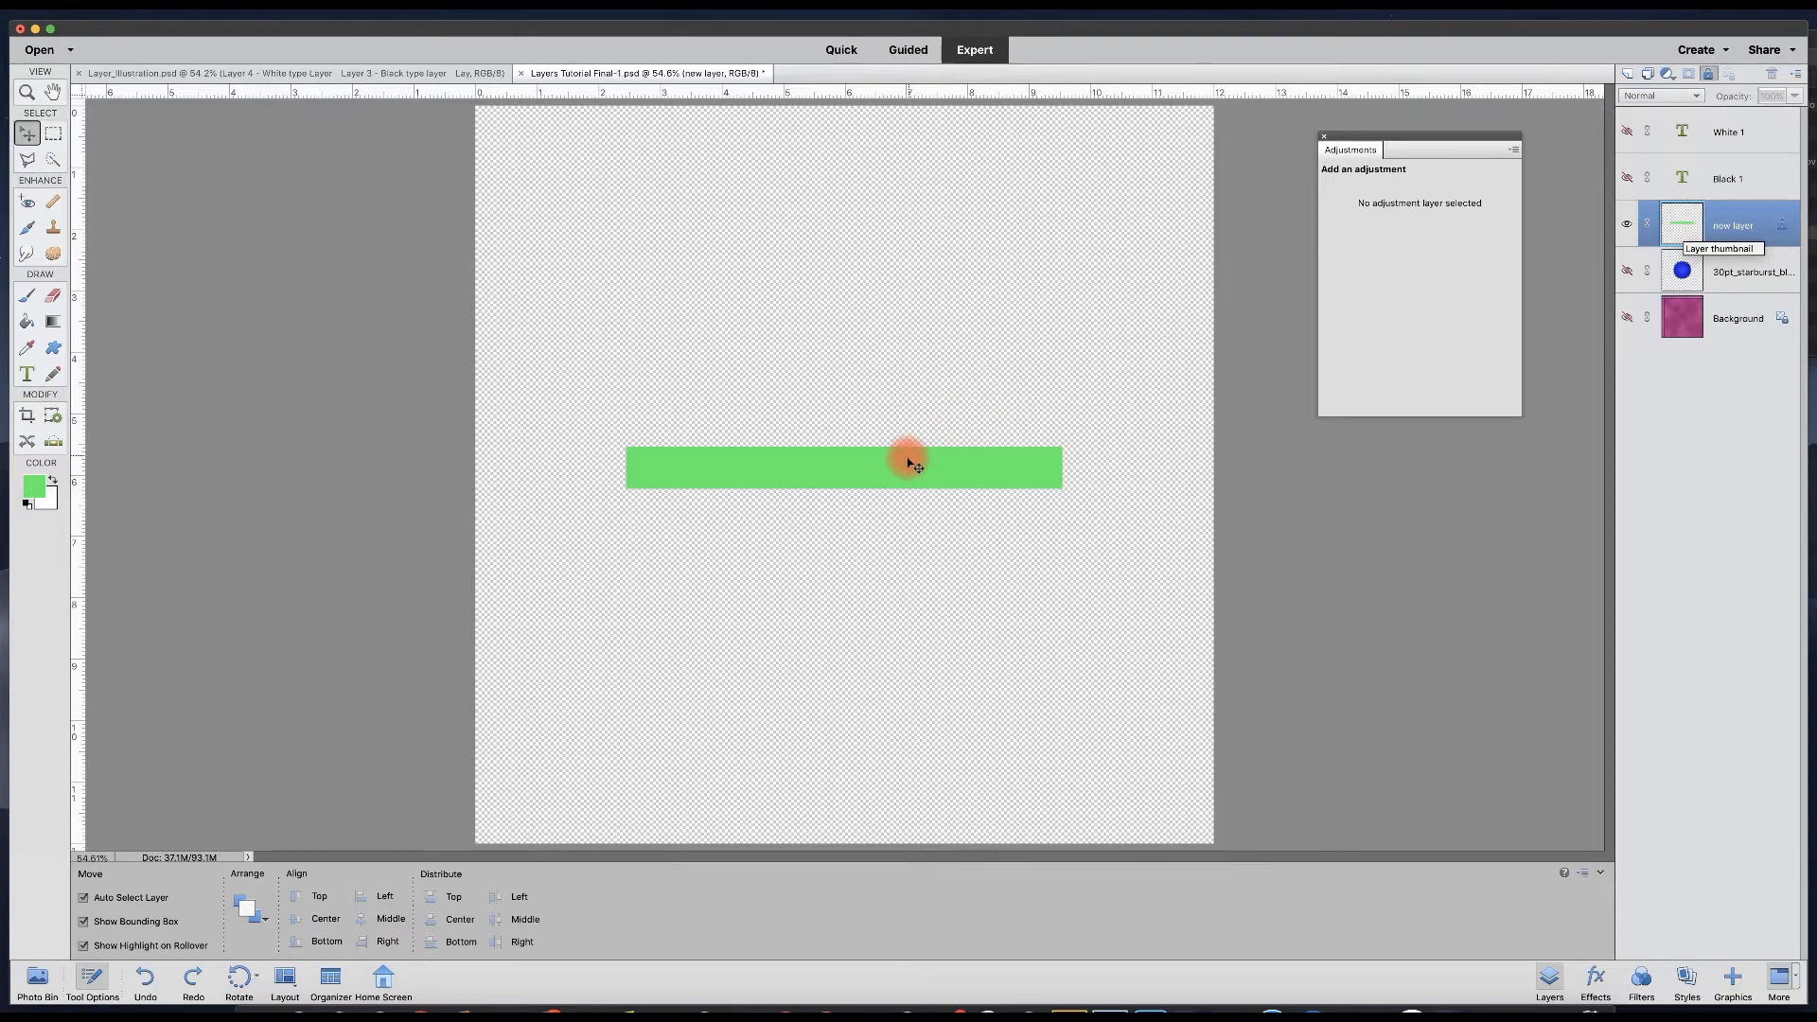
left_click_drag(906, 338, 891, 497)
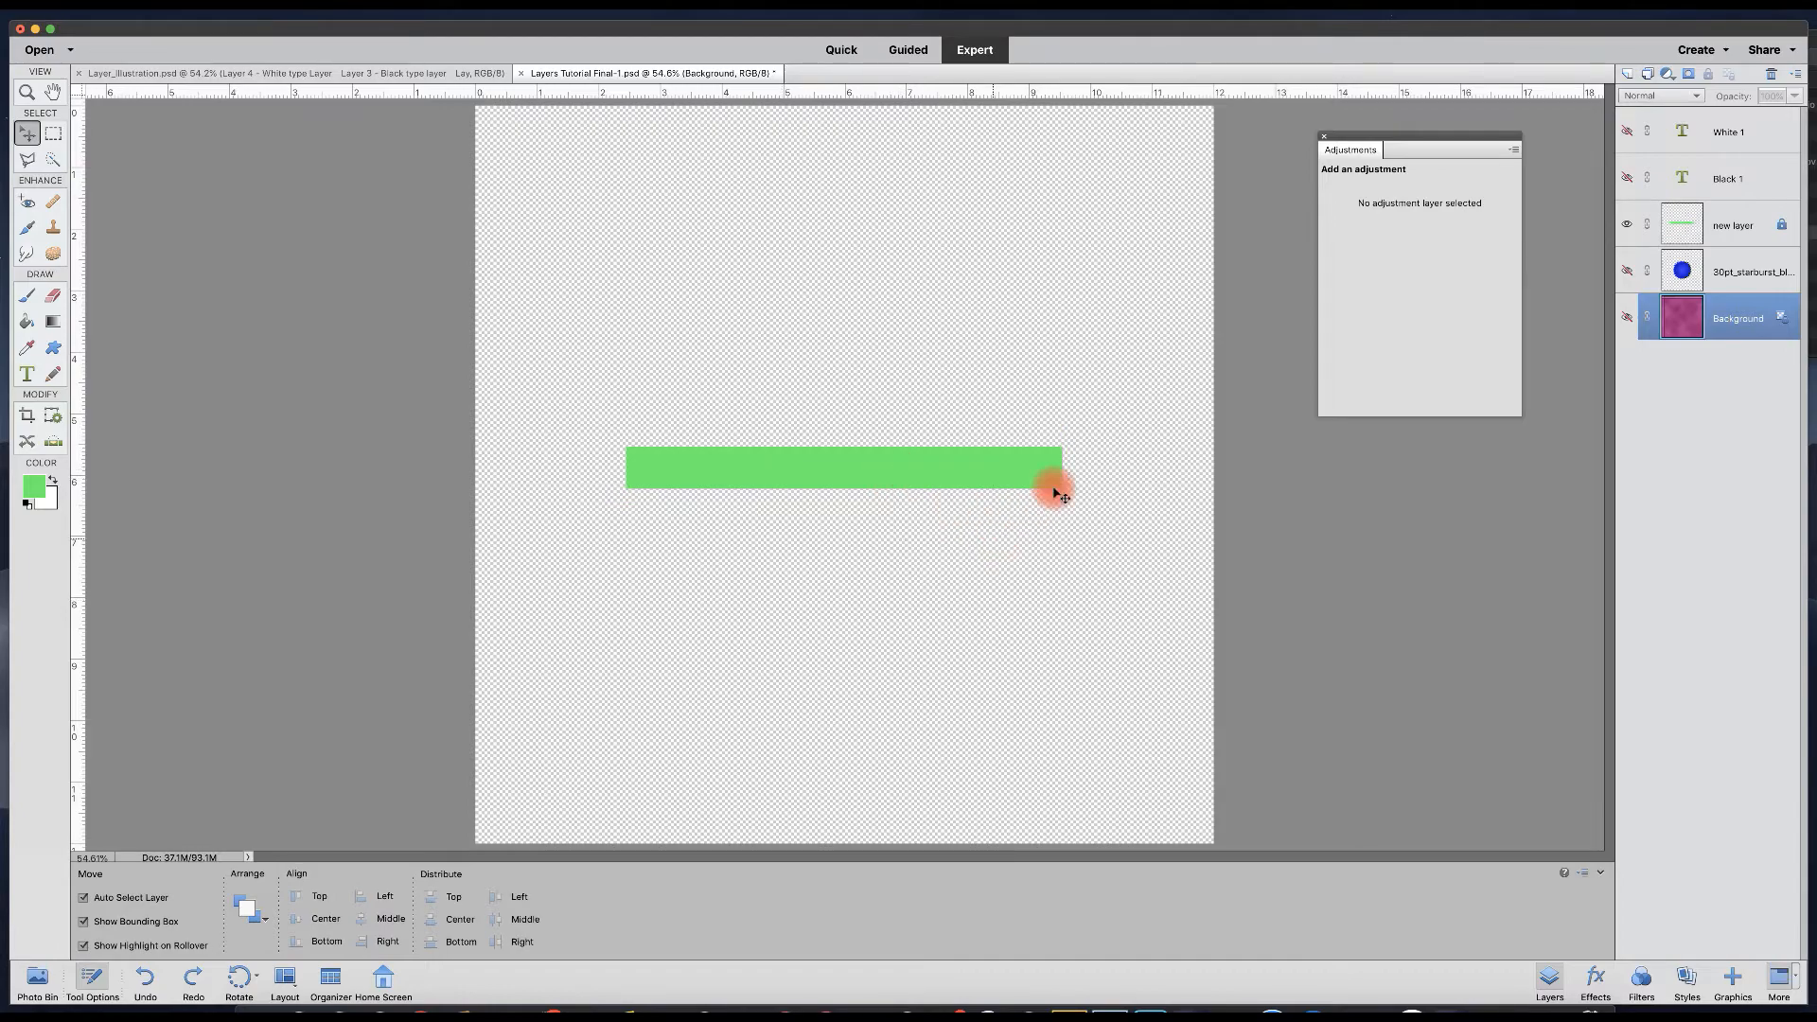
Show the Background, starburst, Black 1 and White 1 layers again.
left_click(1627, 318)
left_click(1628, 270)
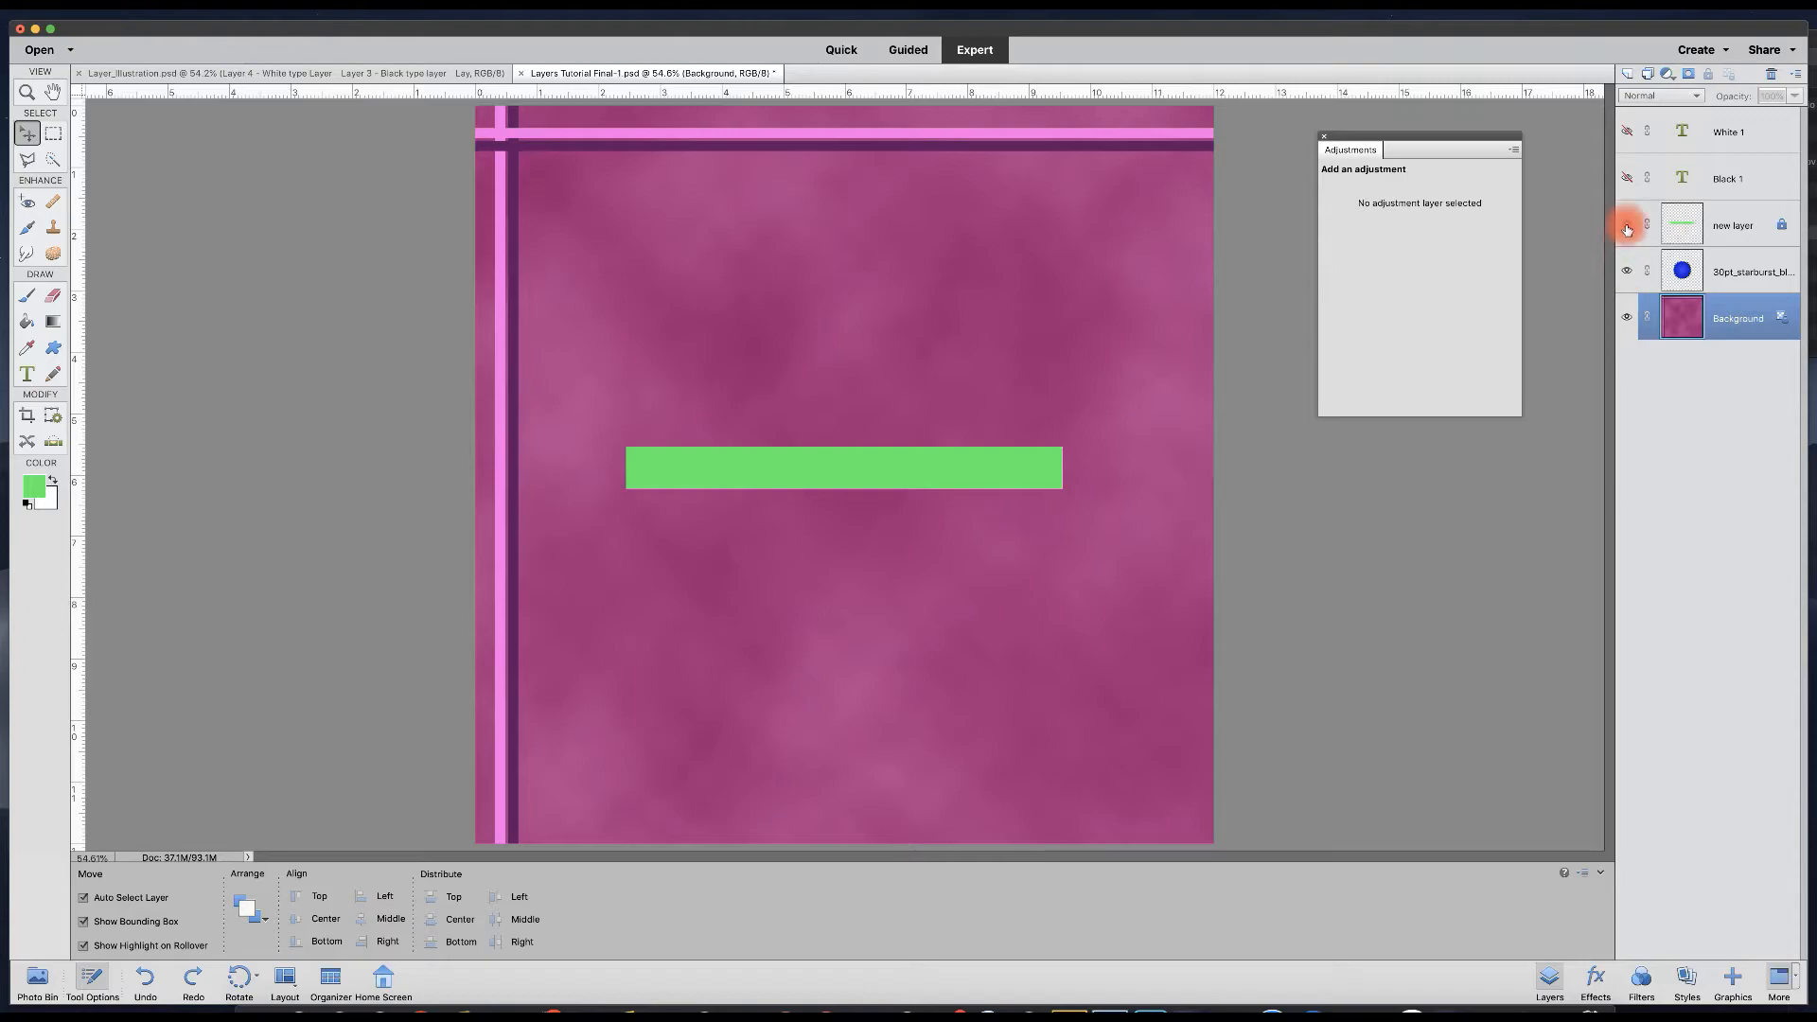
left_click(1628, 178)
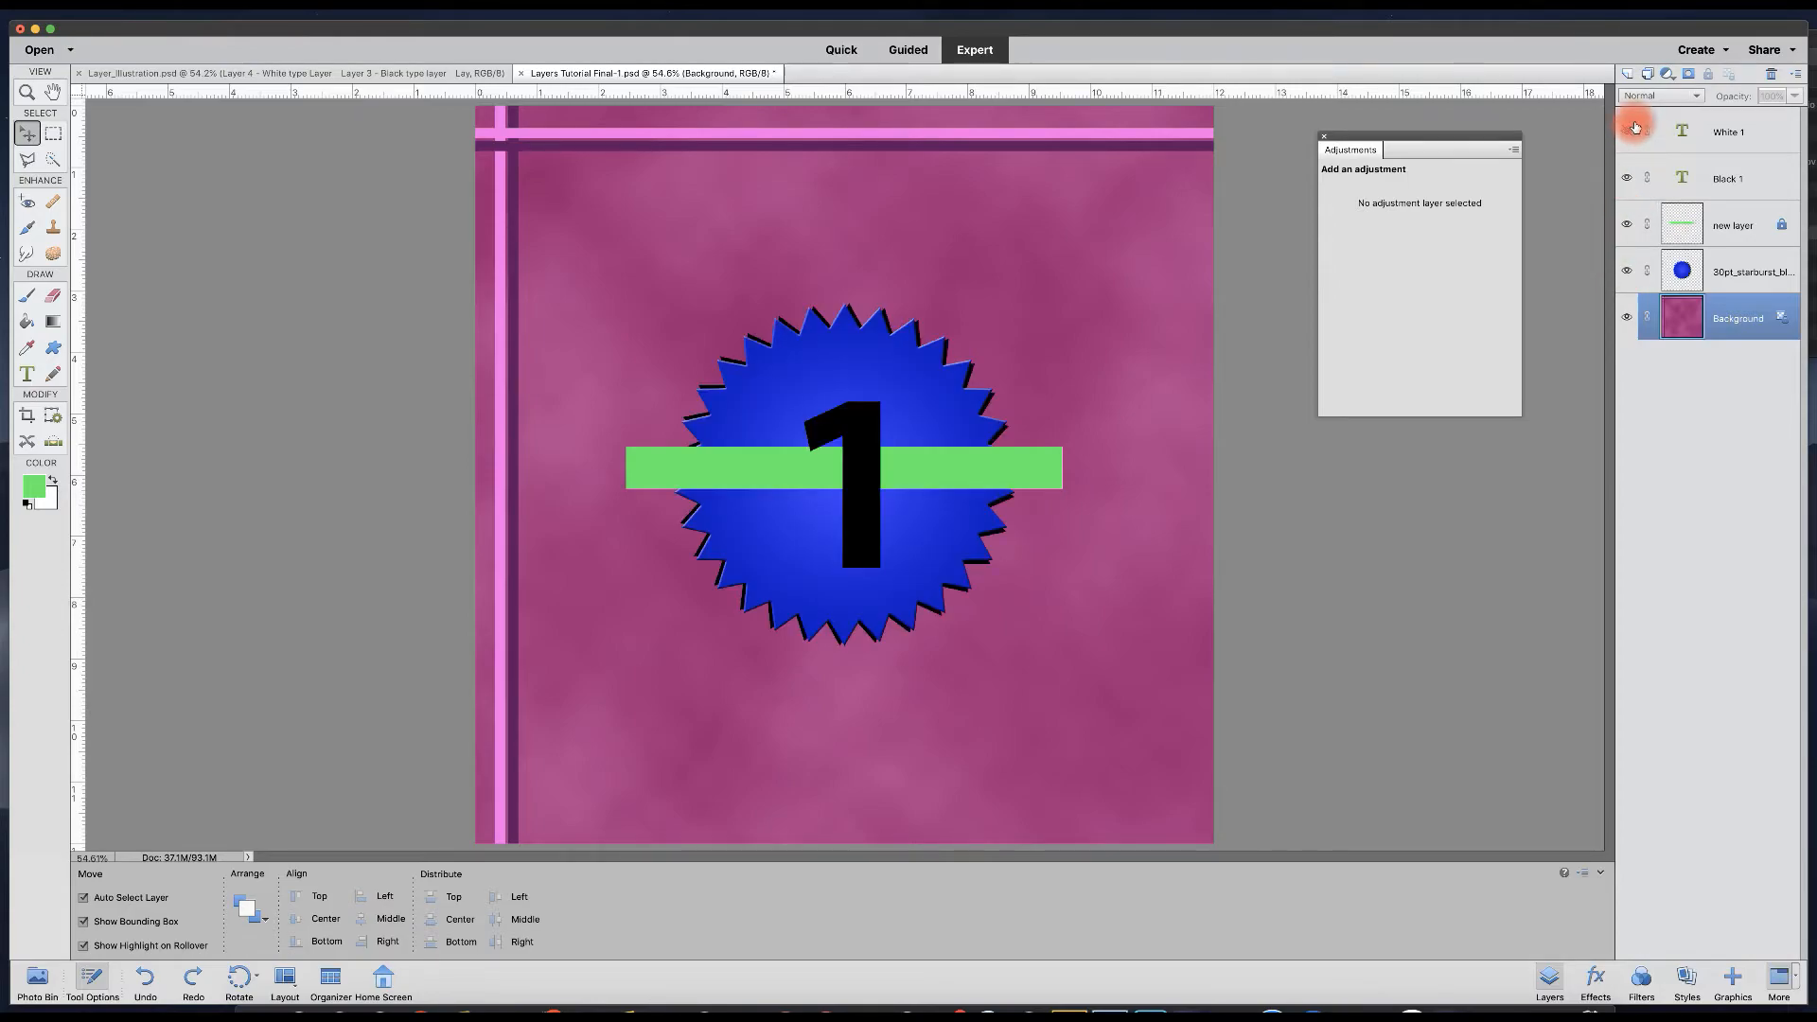
left_click(1628, 133)
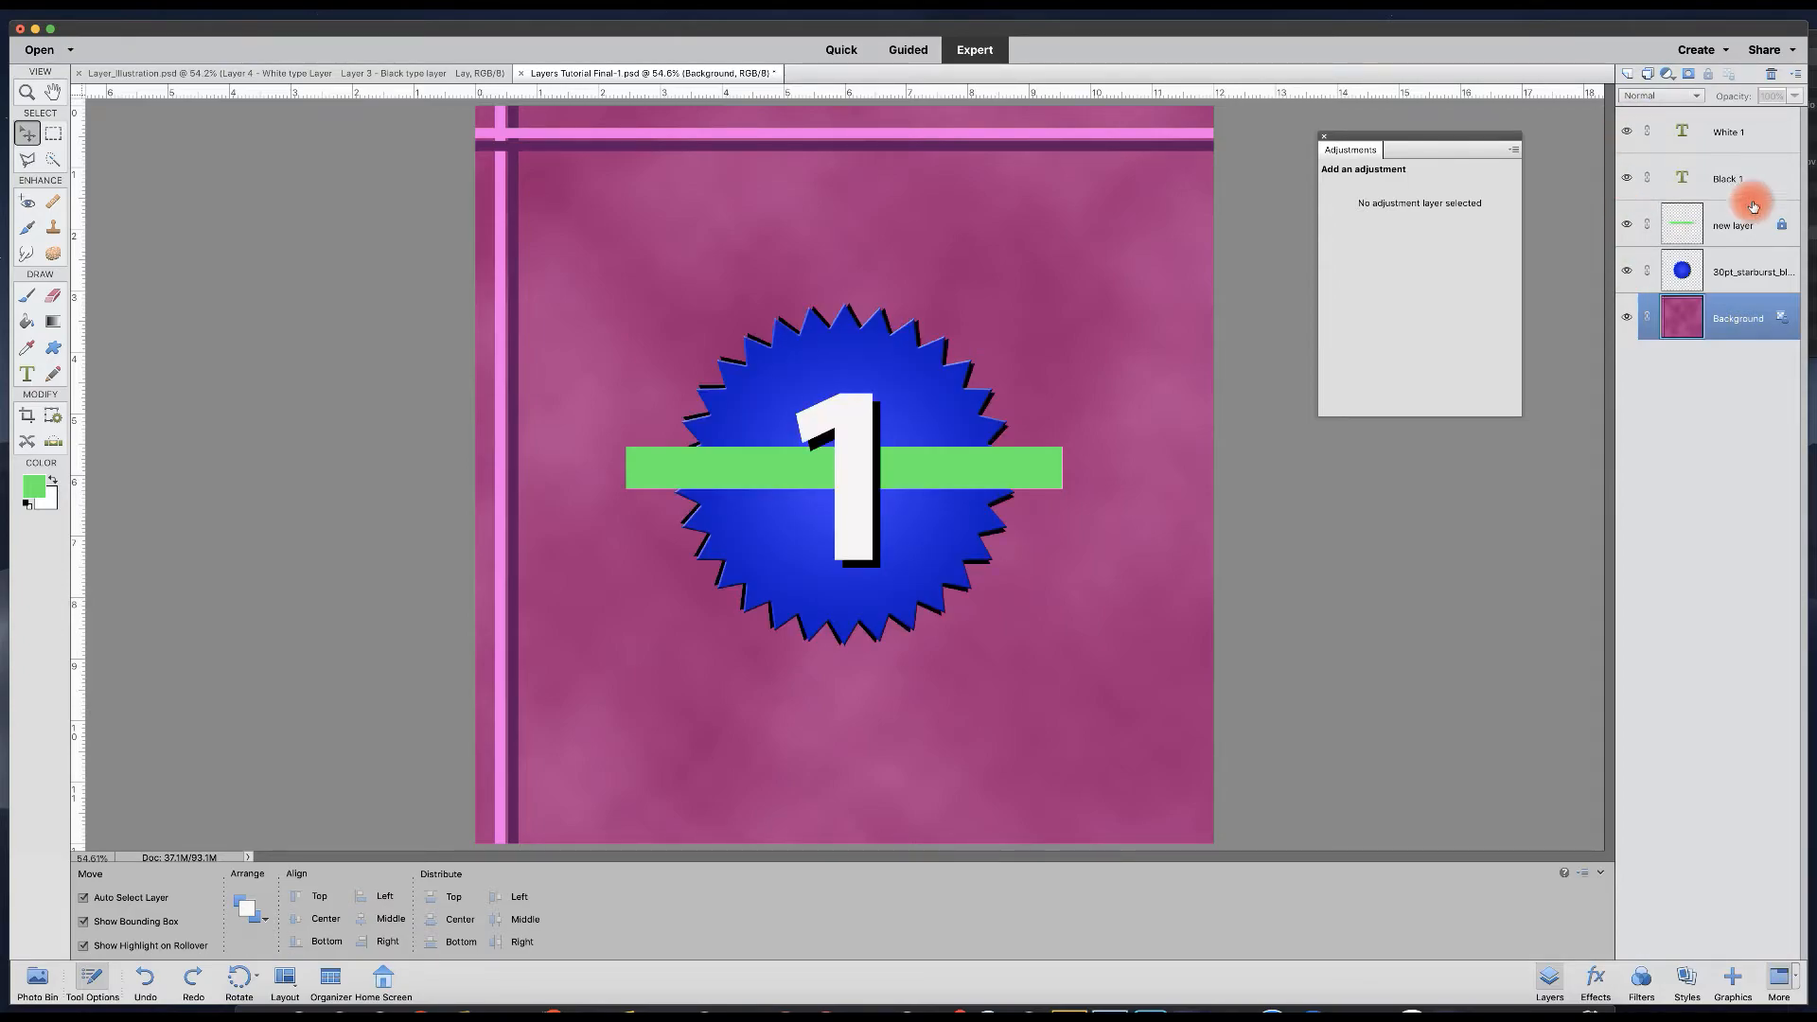
left_click(1783, 227)
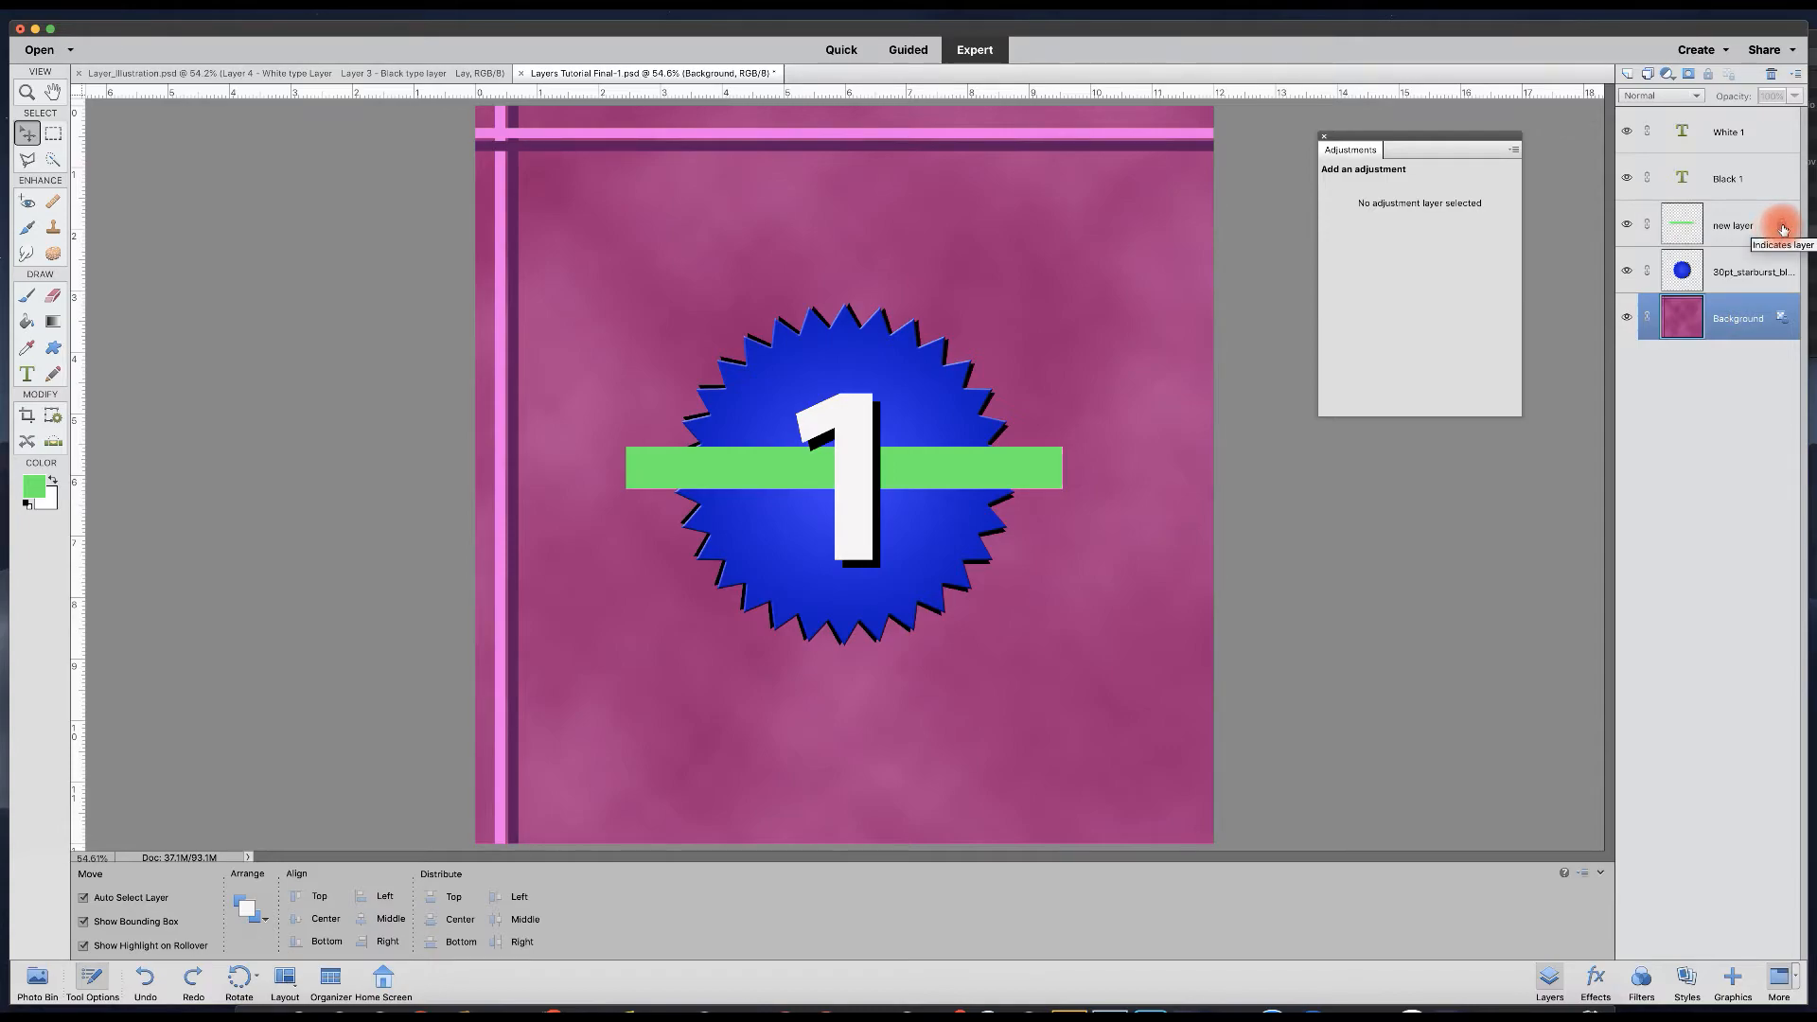
Unlock the "new layer" layer holding the green bar, and lock only its transparent pixels.
left_click(1784, 229)
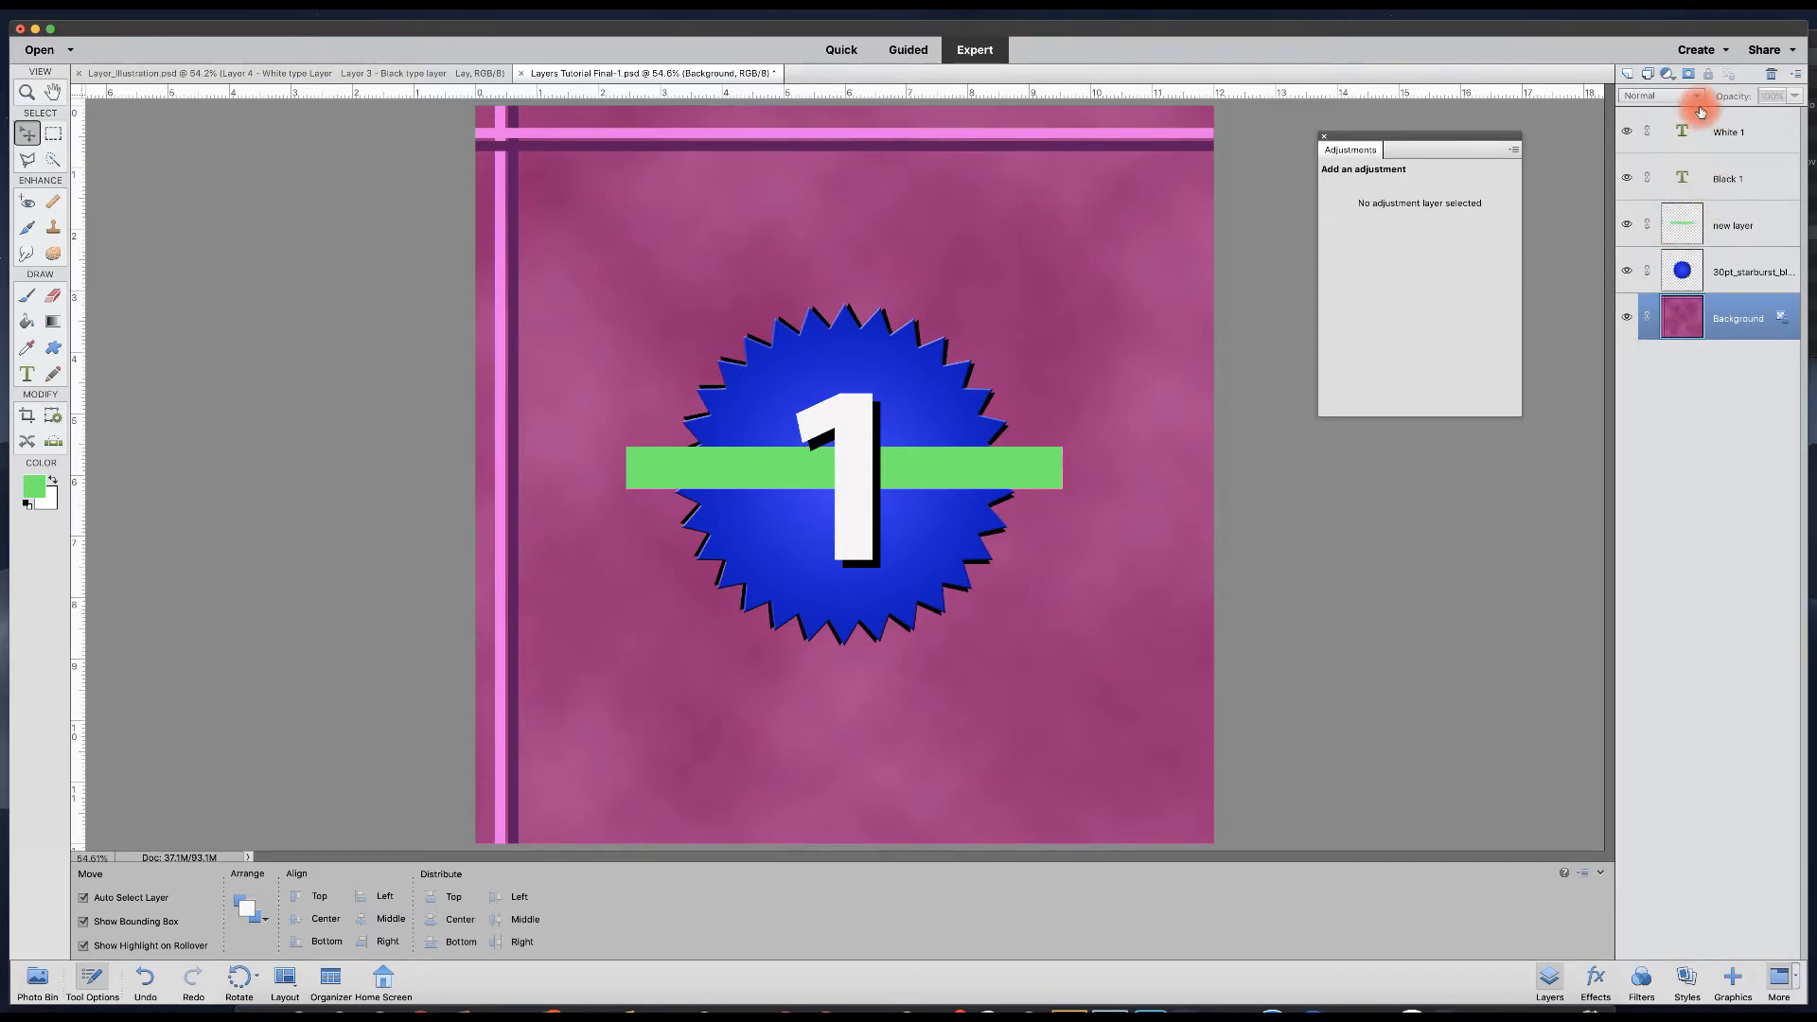
left_click(1725, 226)
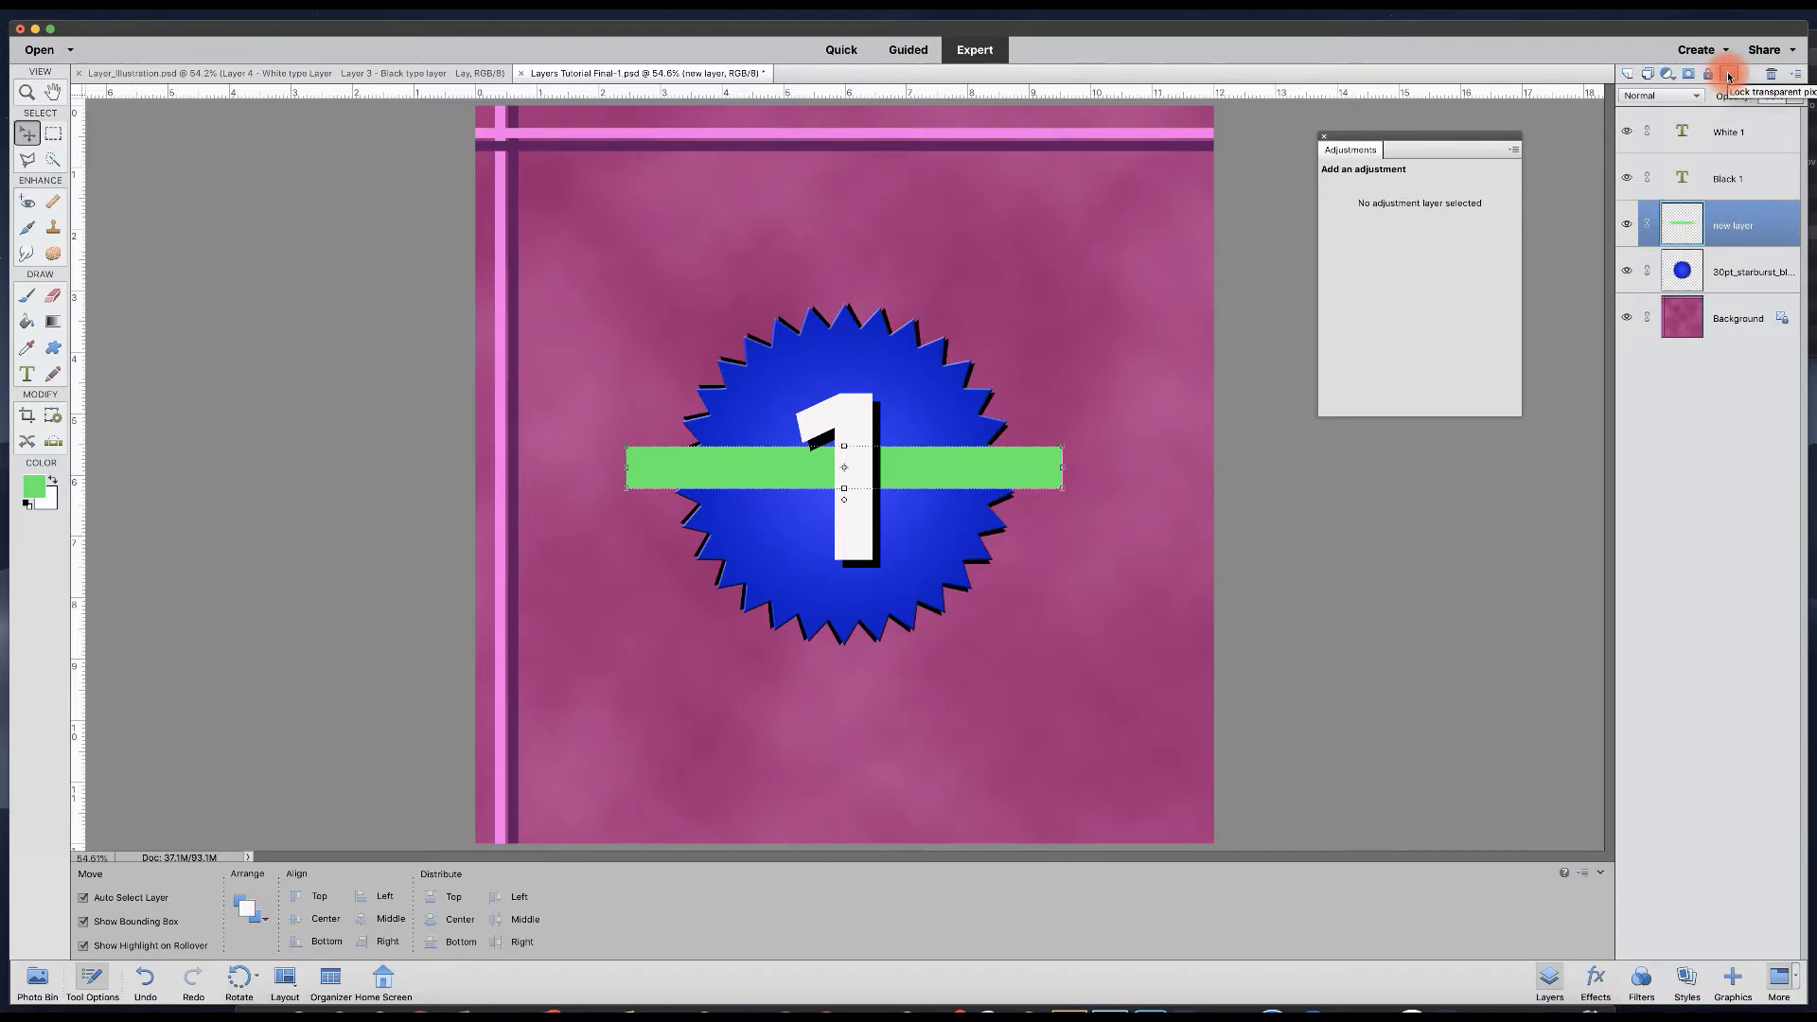
left_click(1729, 76)
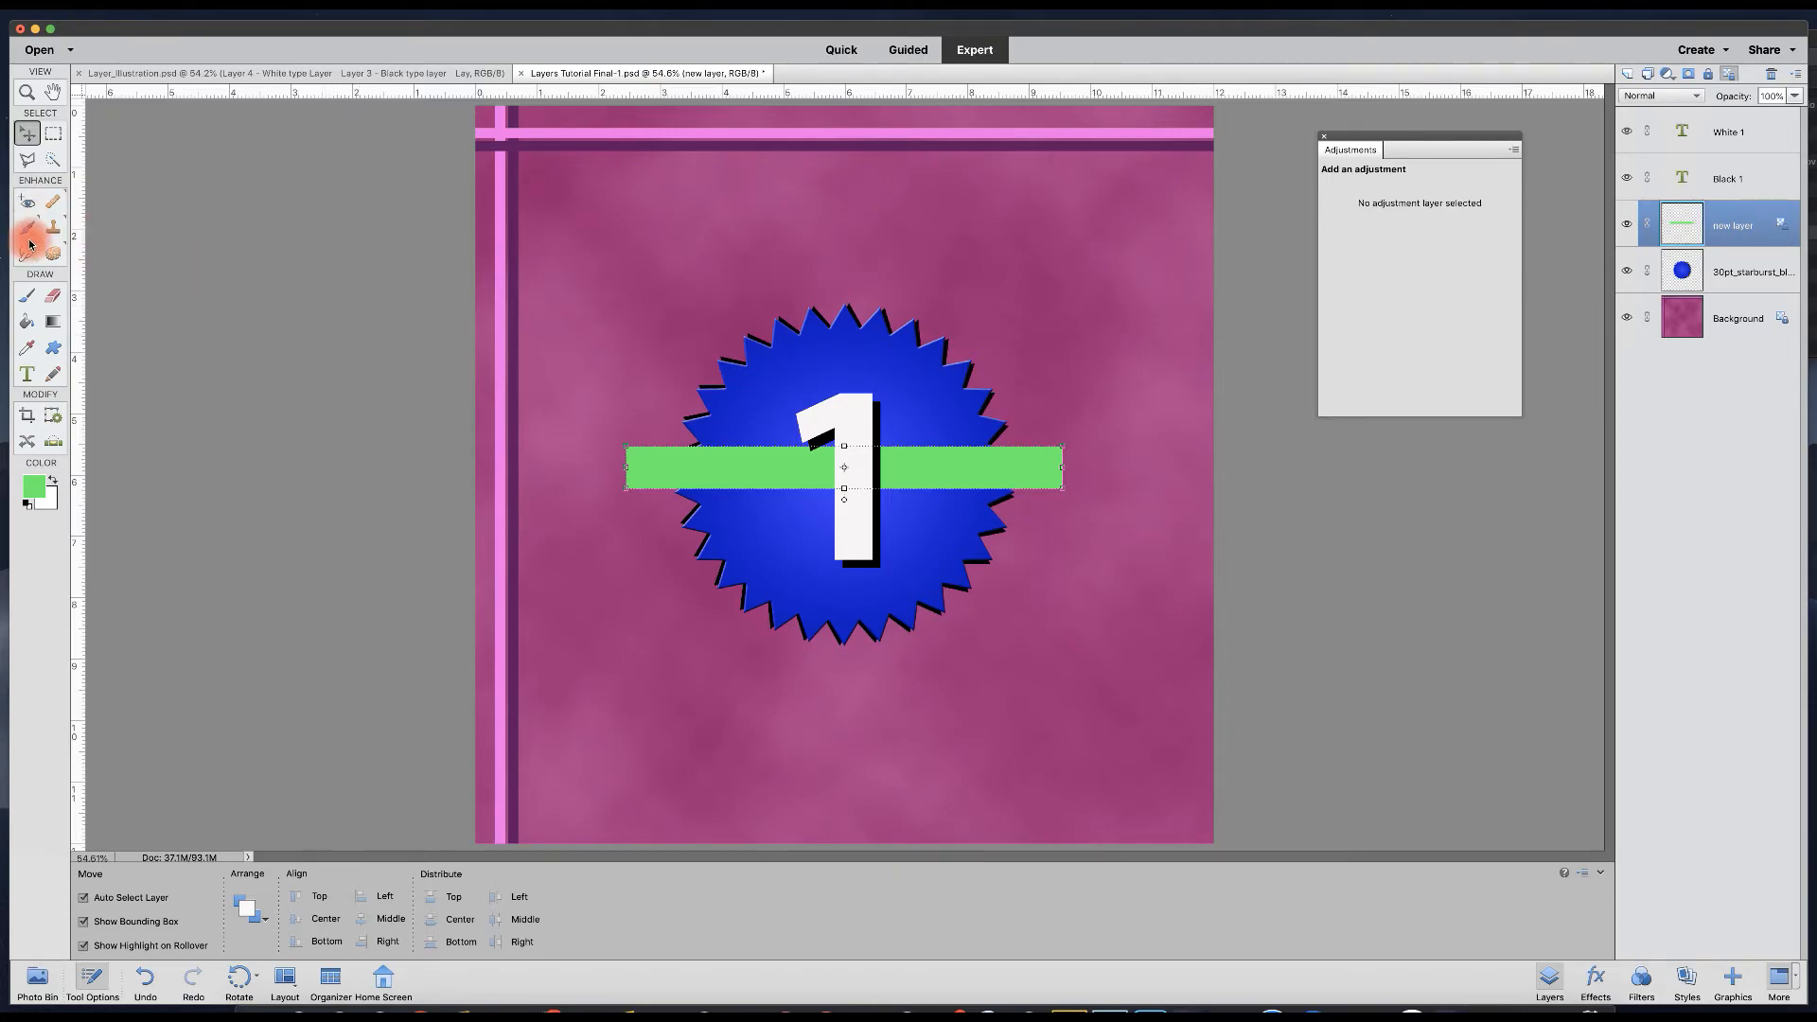
Set the foreground color to red, f6072e.
left_click(33, 488)
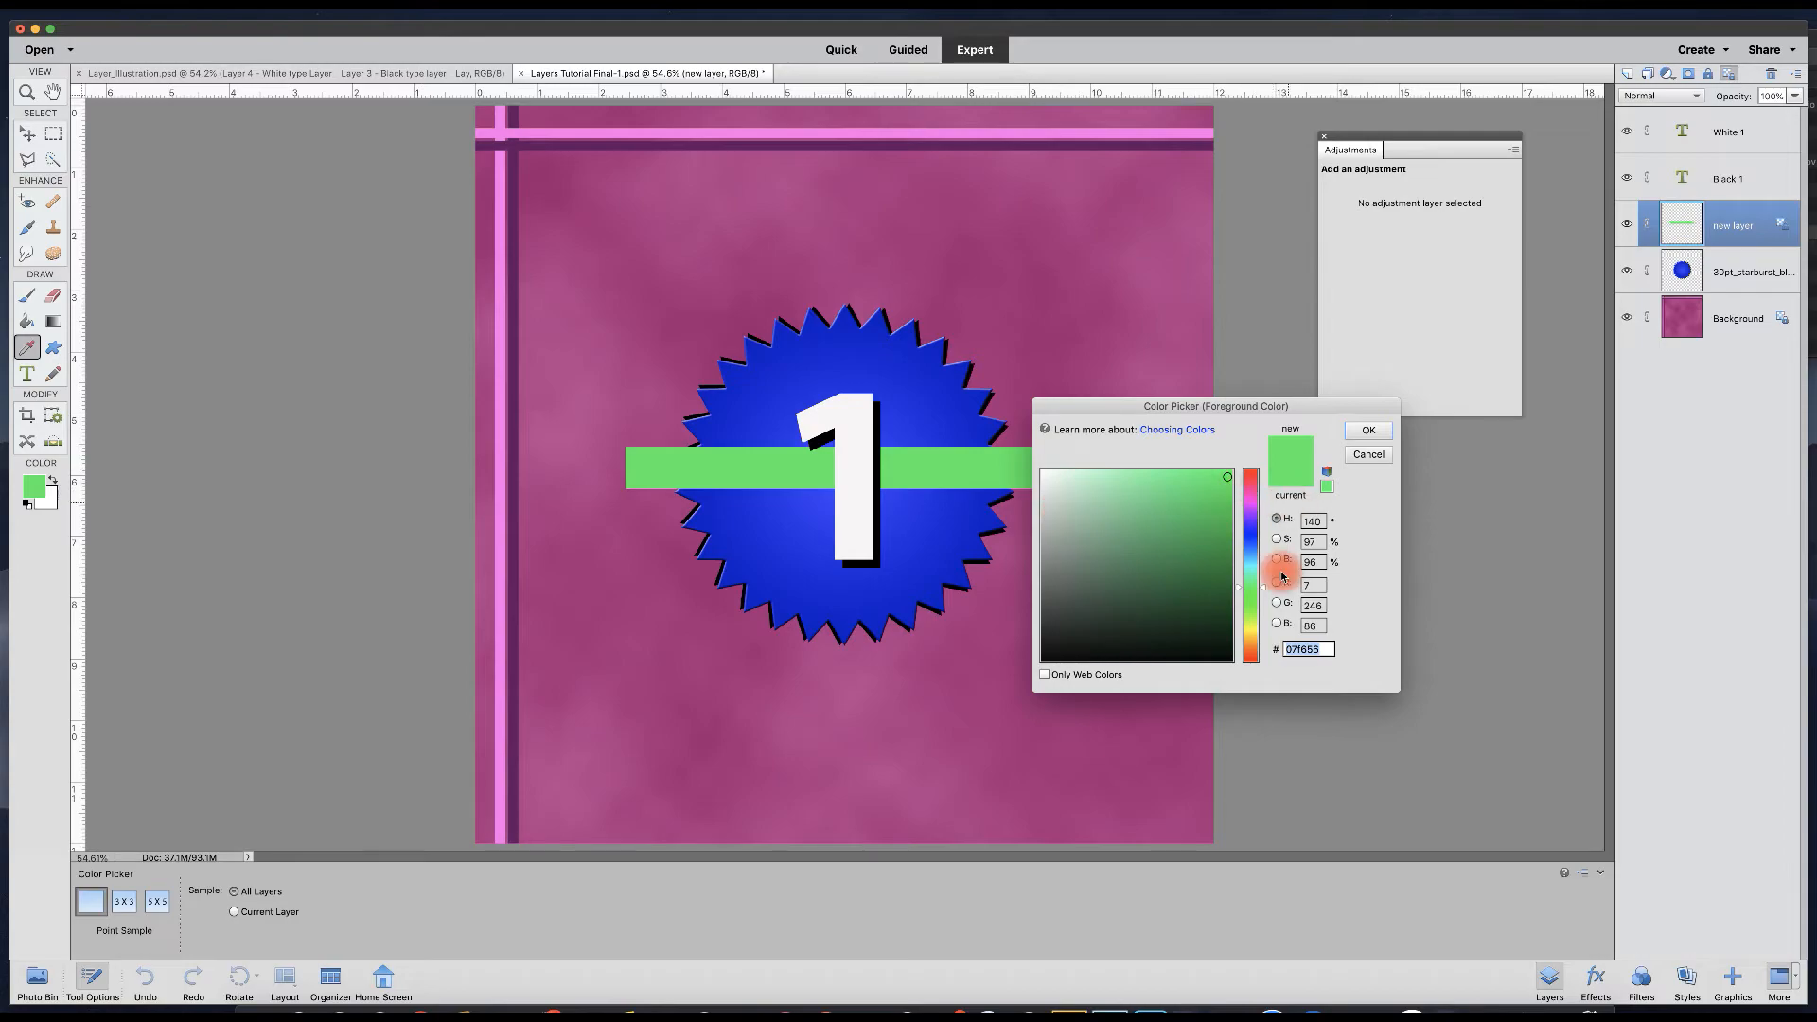
left_click(1248, 476)
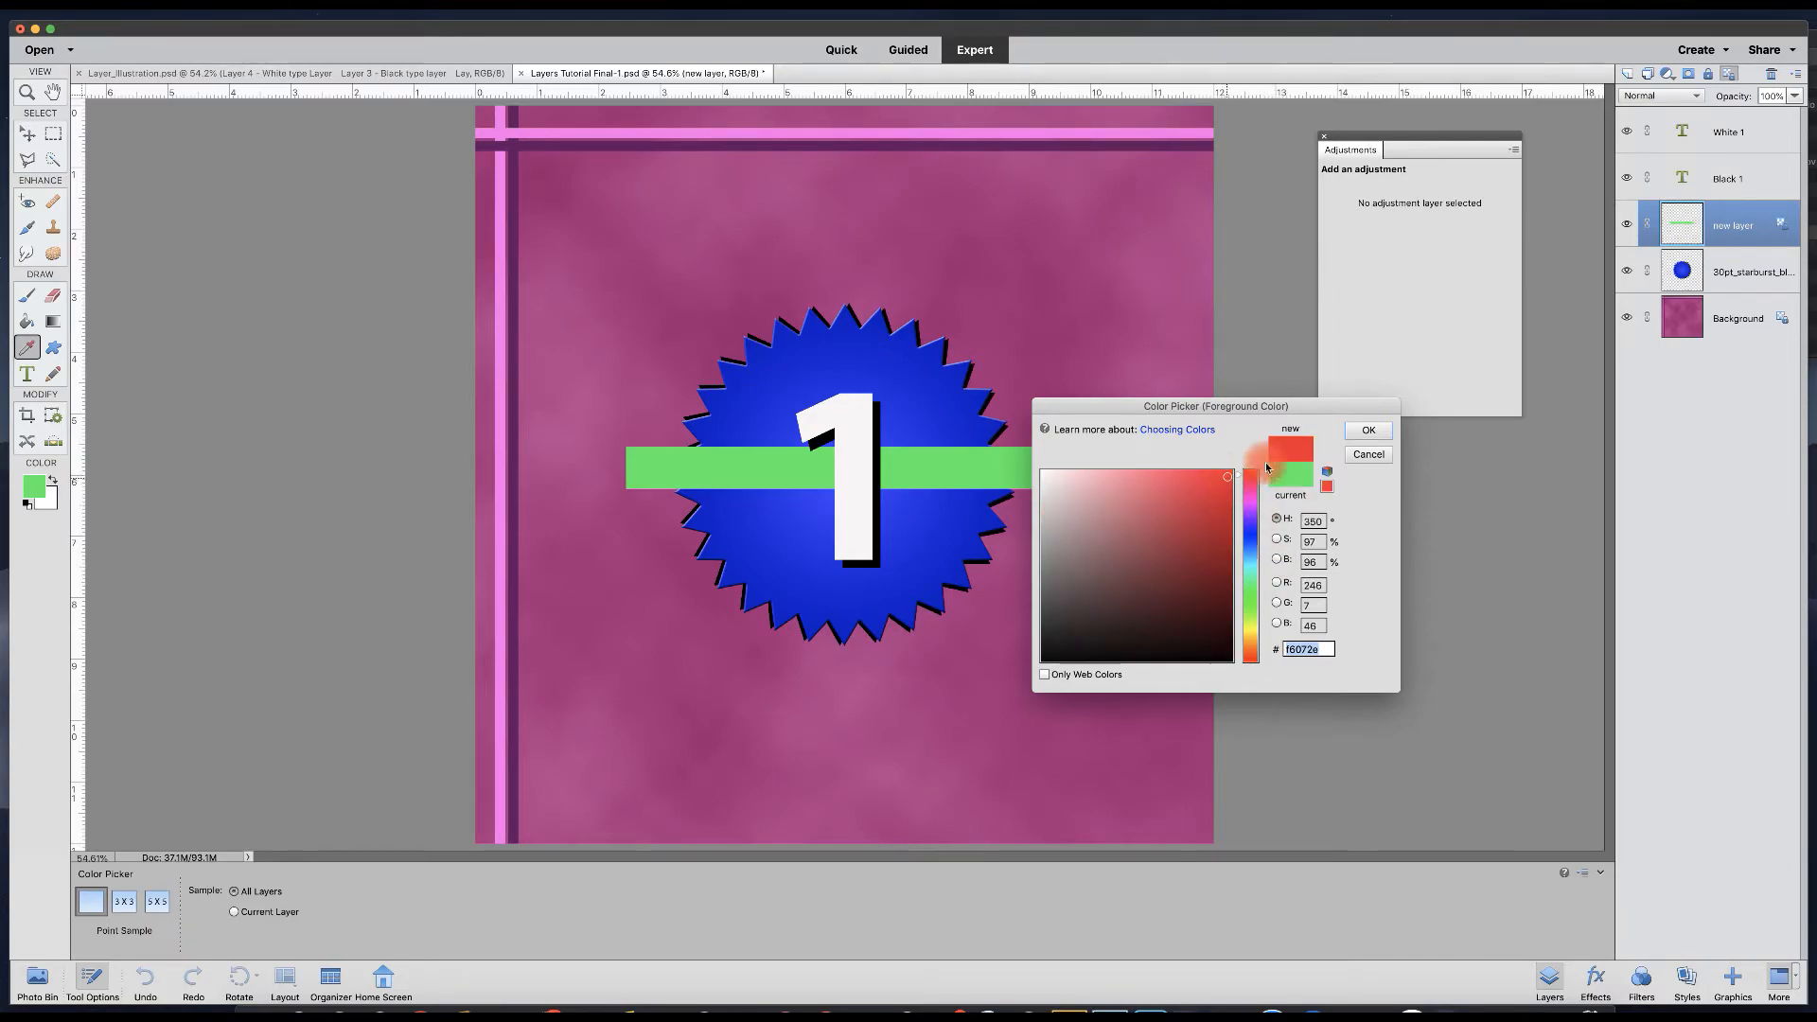
left_click(1369, 430)
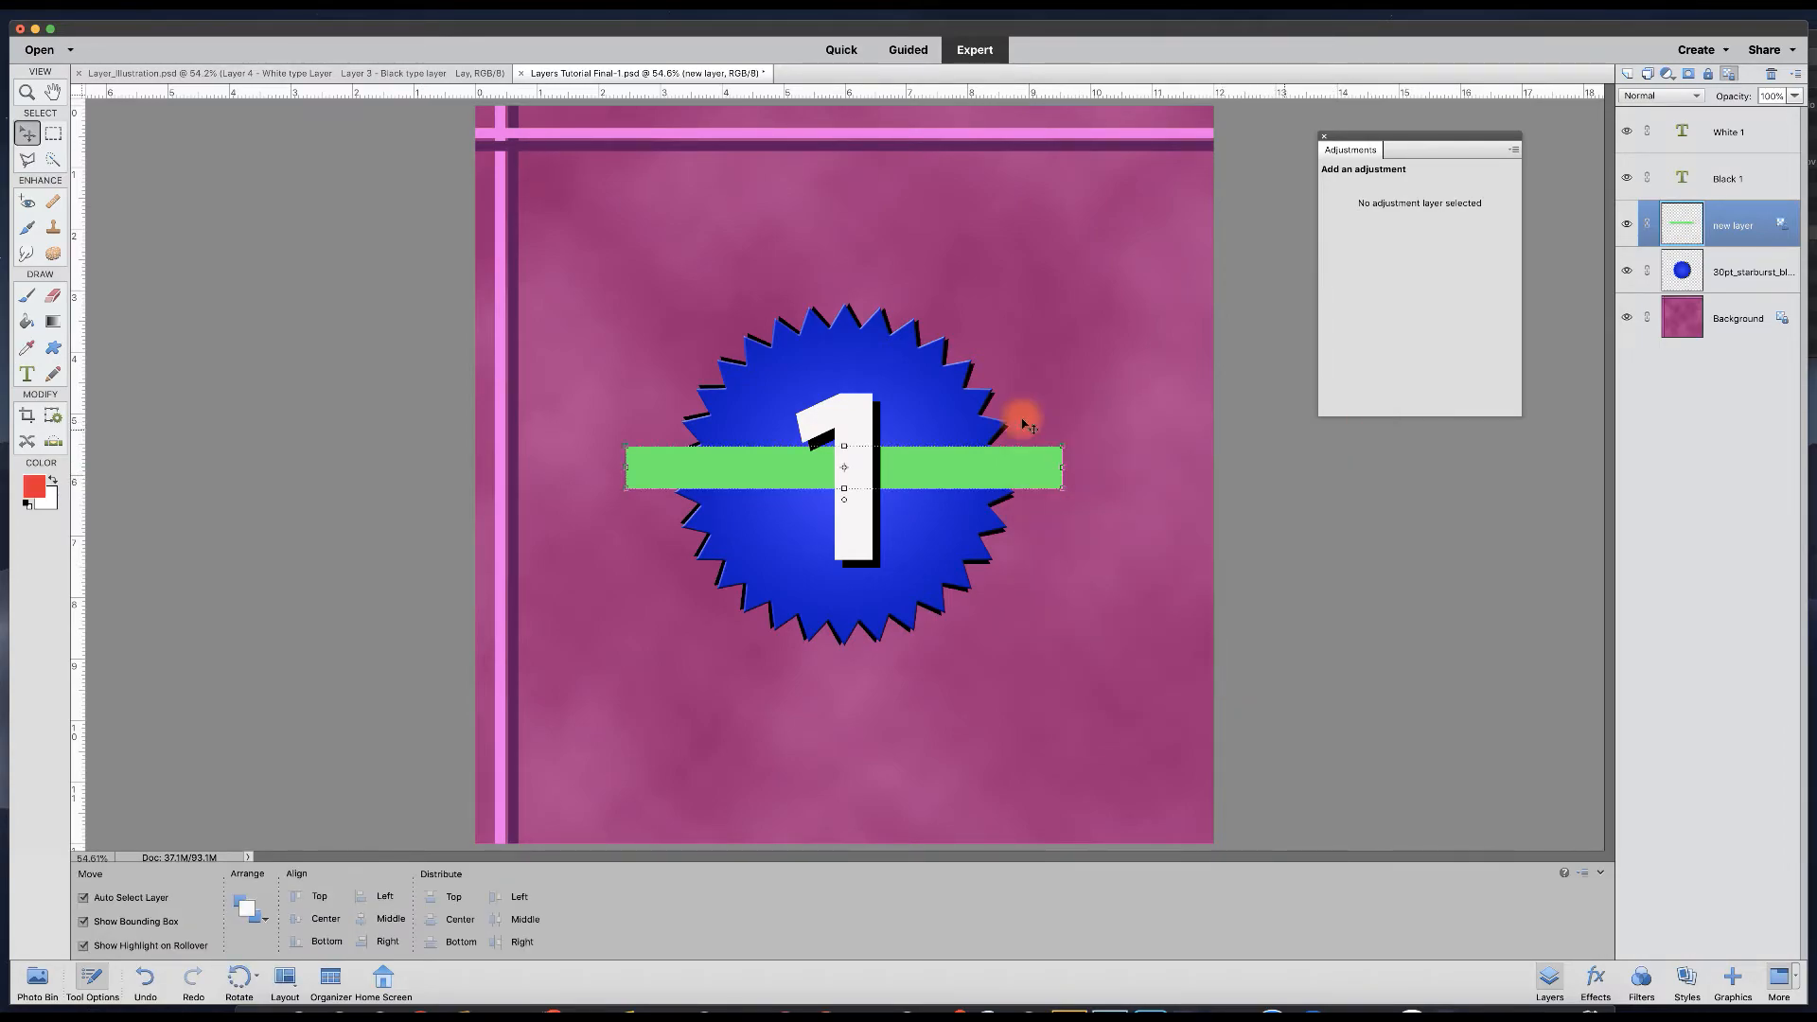
Paint red over the left half of the green bar with the 600 px Brush, and undo the strokes.
left_click(26, 296)
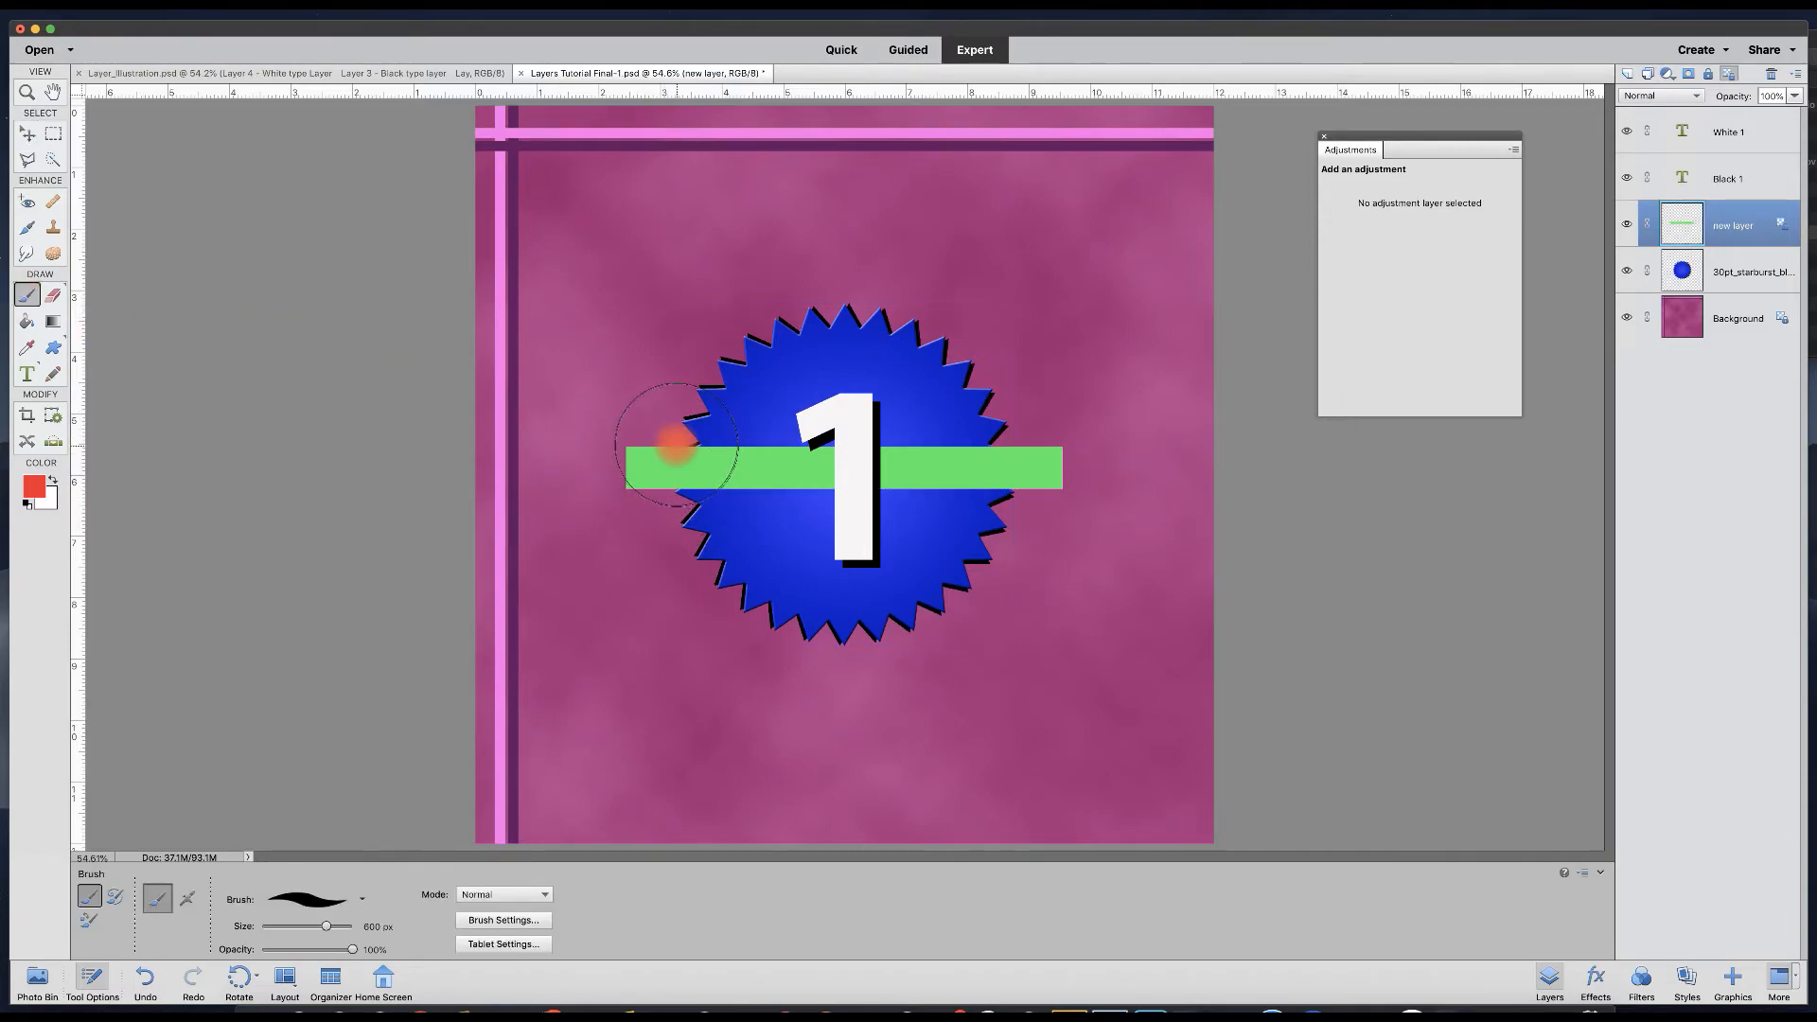
left_click_drag(678, 452, 710, 520)
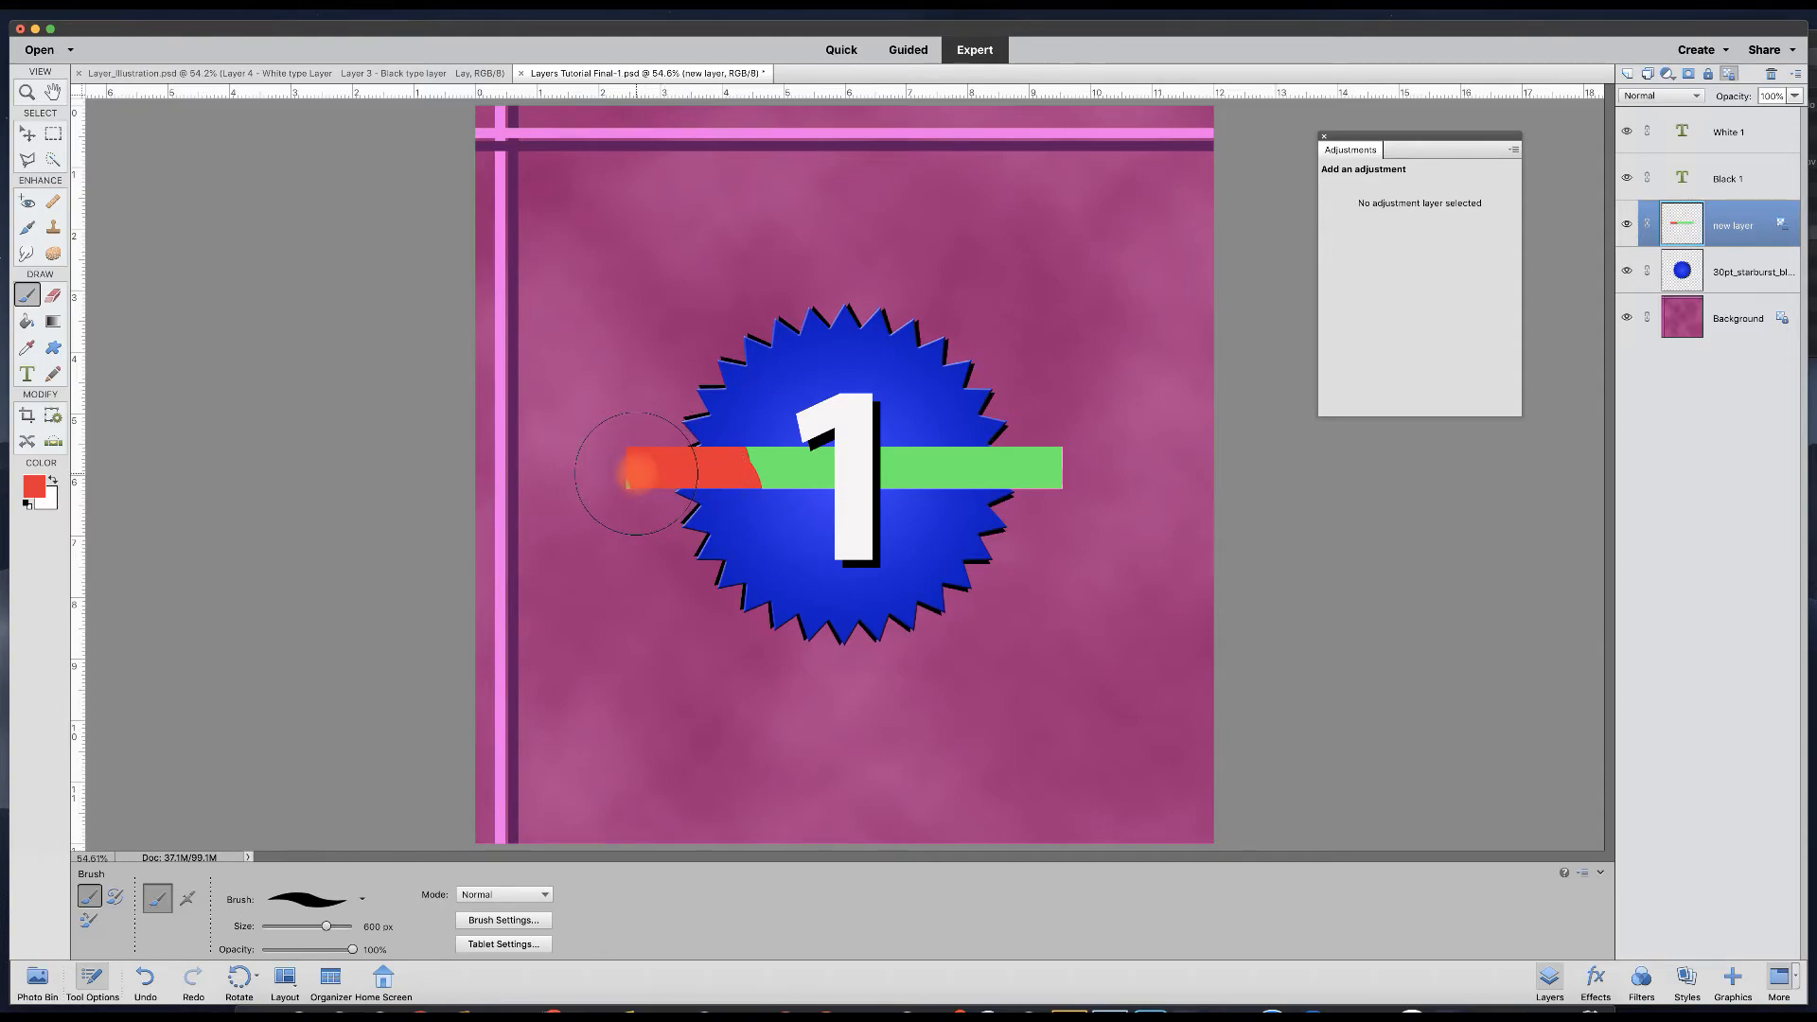
left_click_drag(636, 473, 795, 475)
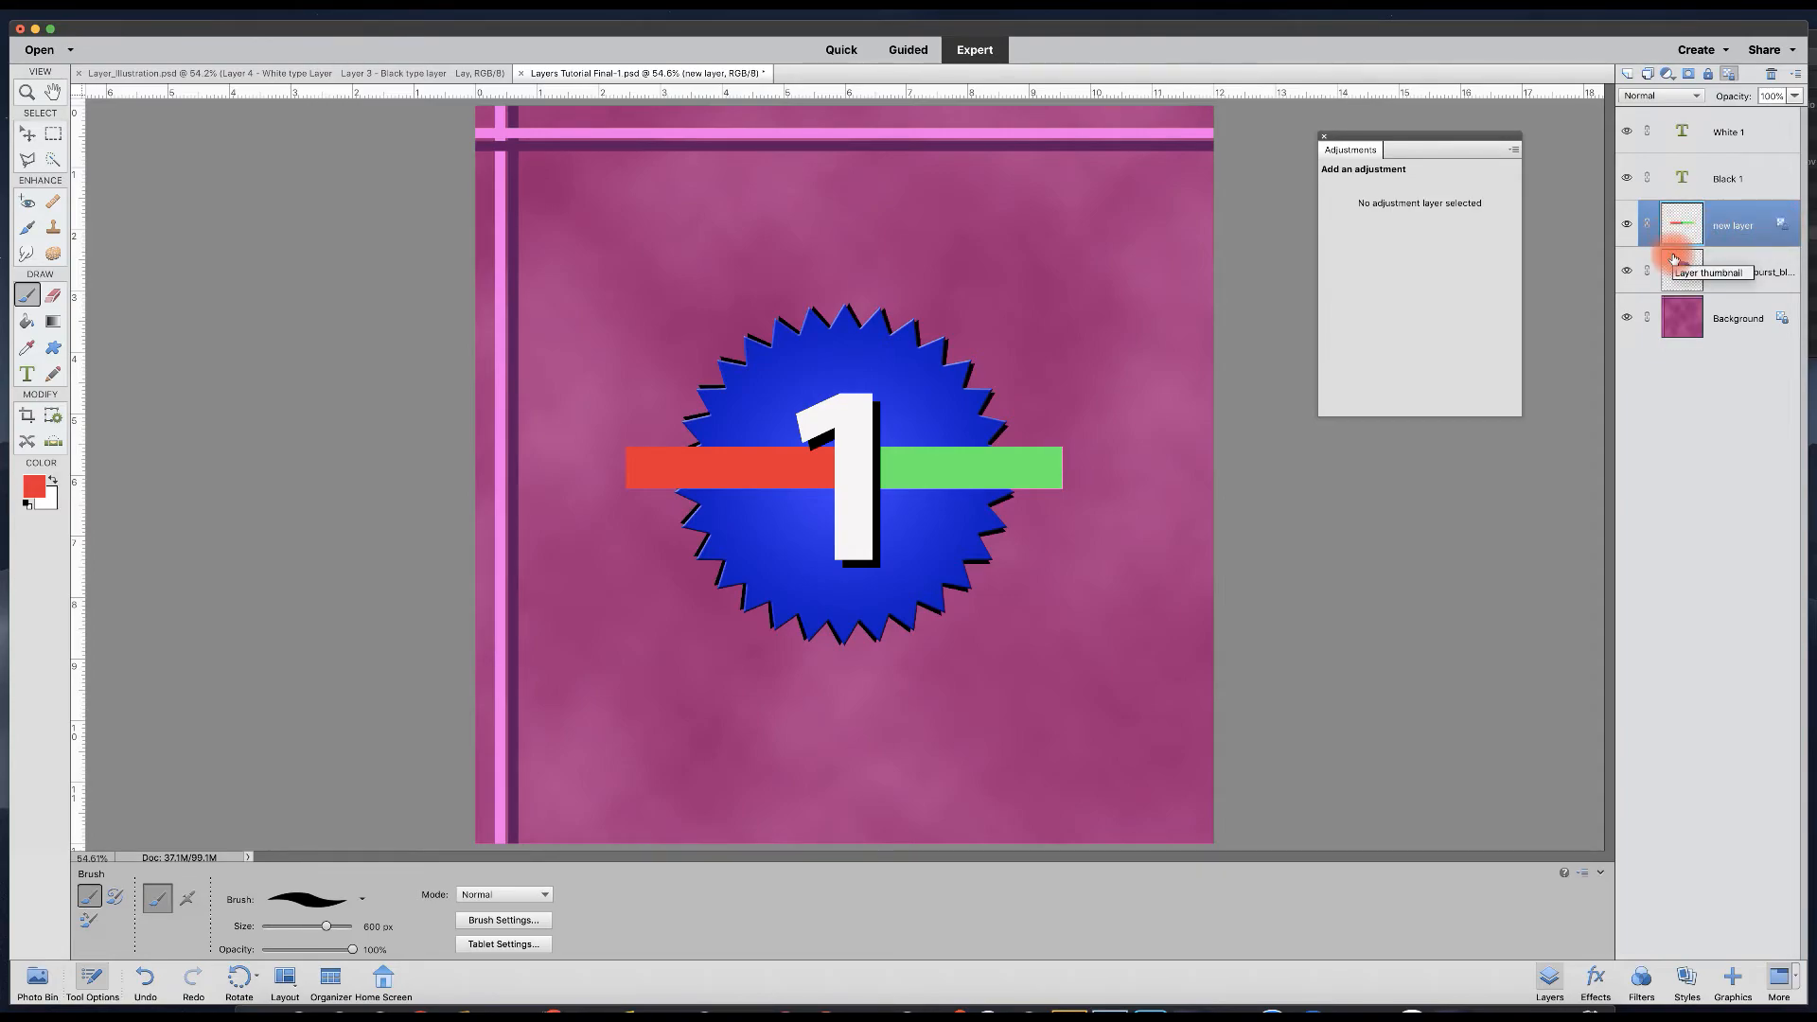
key("super+z")
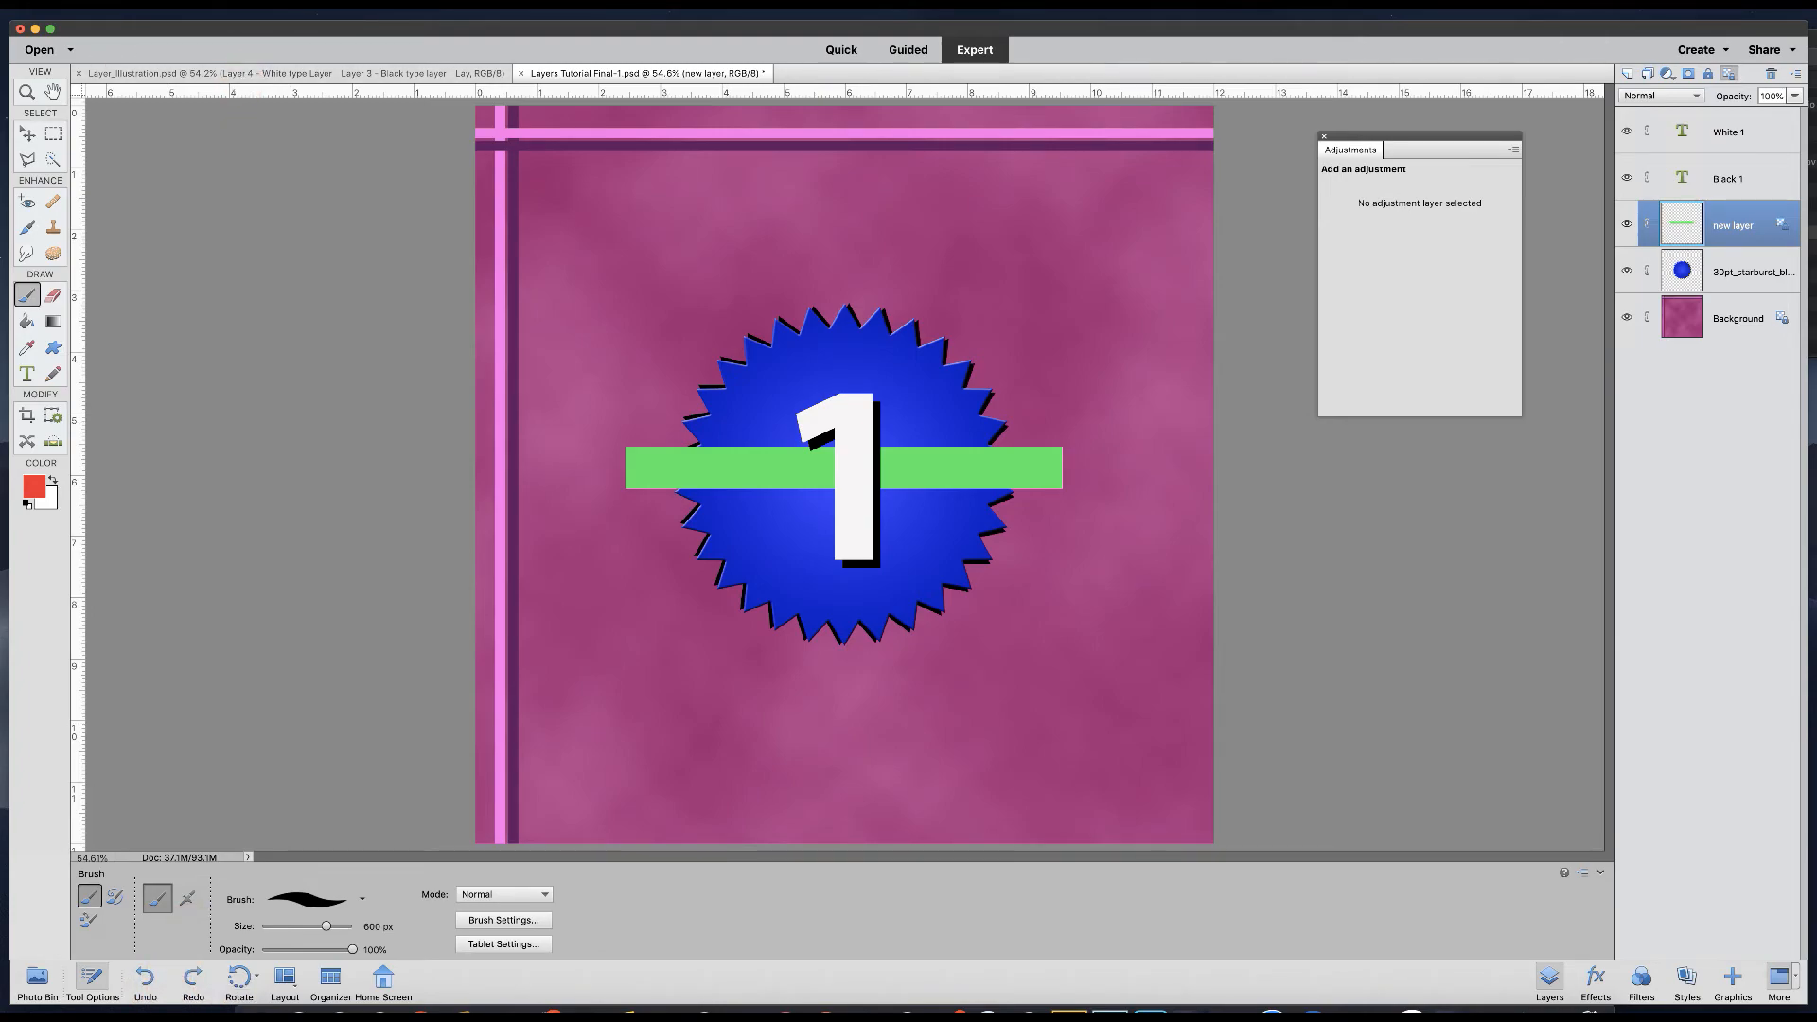
left_click(263, 3)
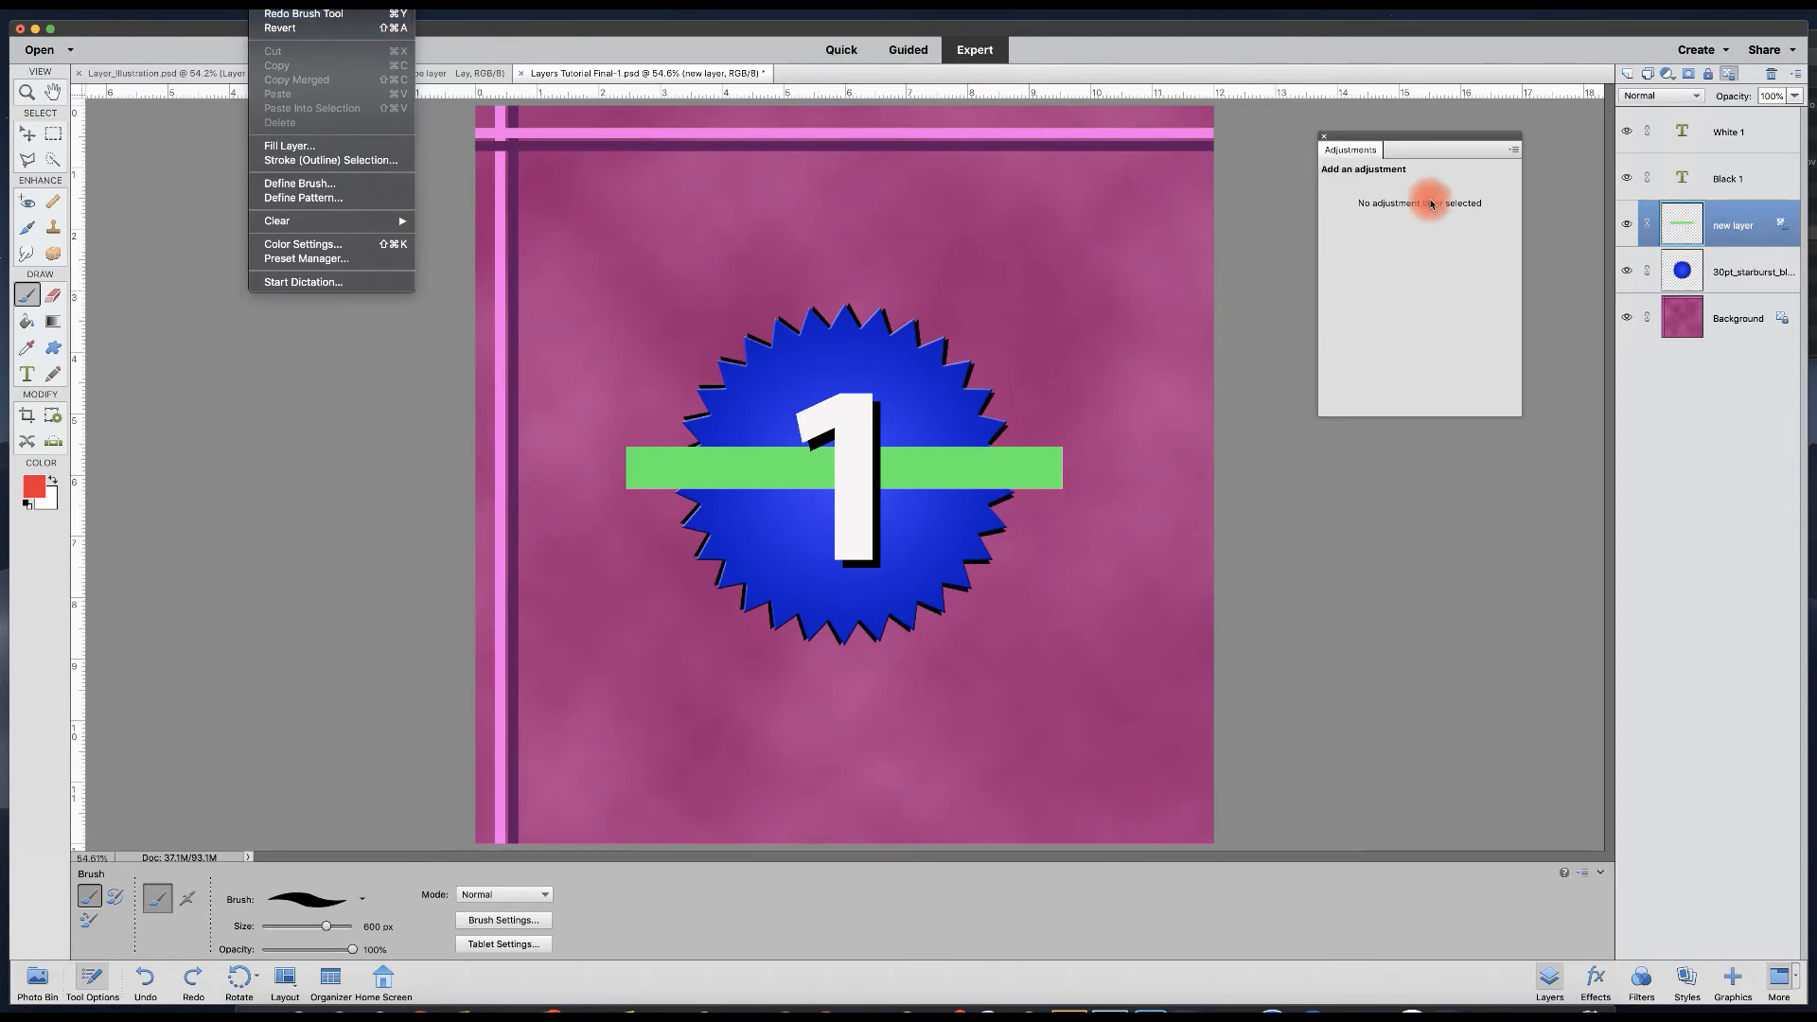
left_click(1649, 388)
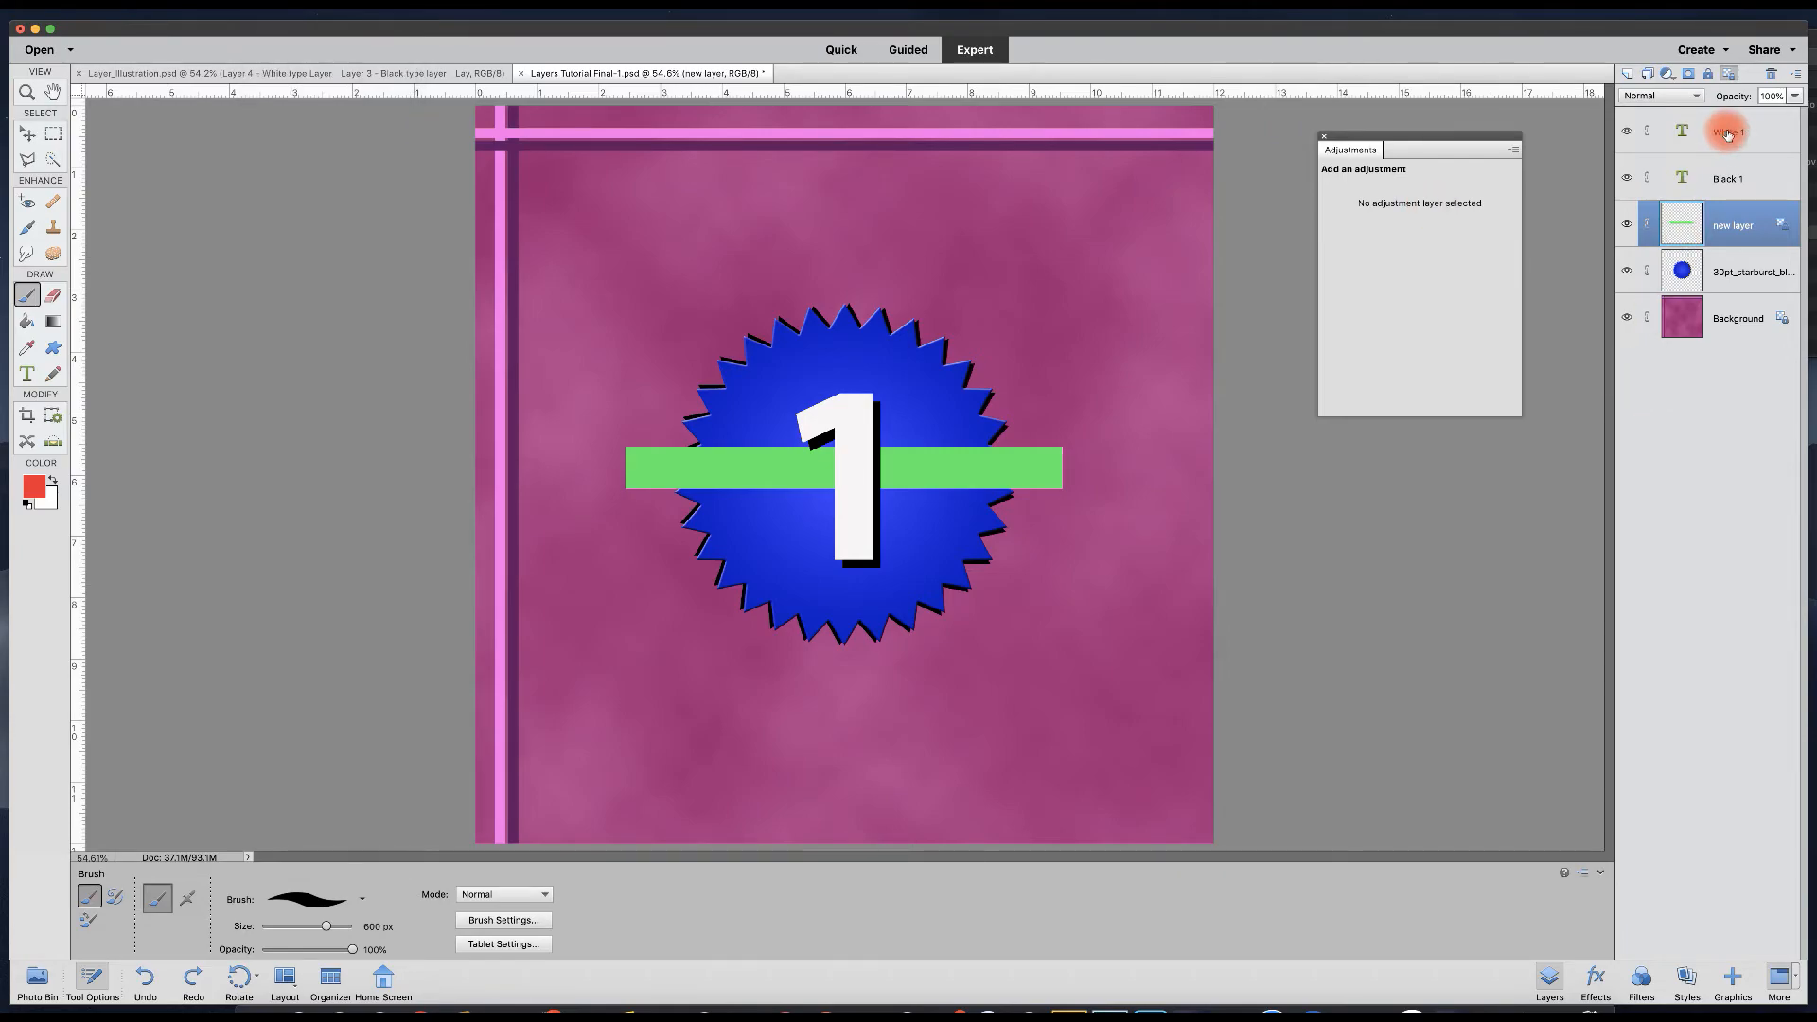
Open Layers Help in the browser and read through the Create layers article down to its related links.
left_click(1799, 76)
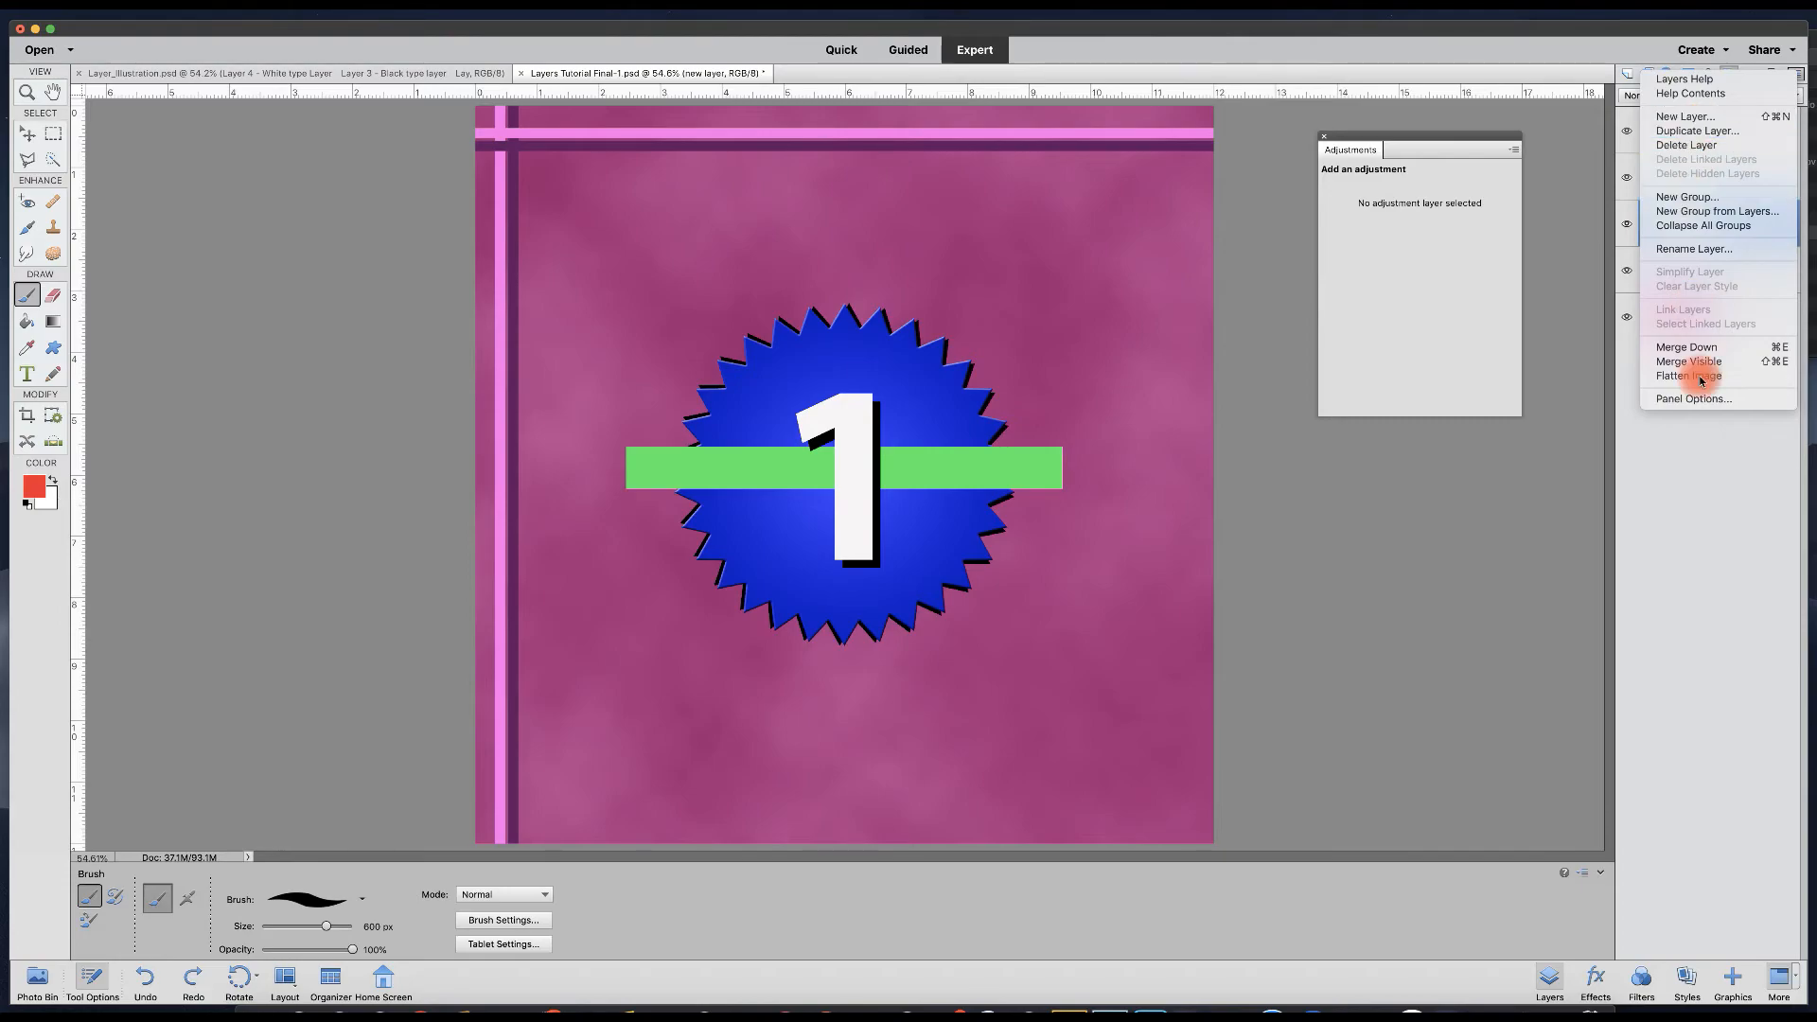
left_click(1684, 82)
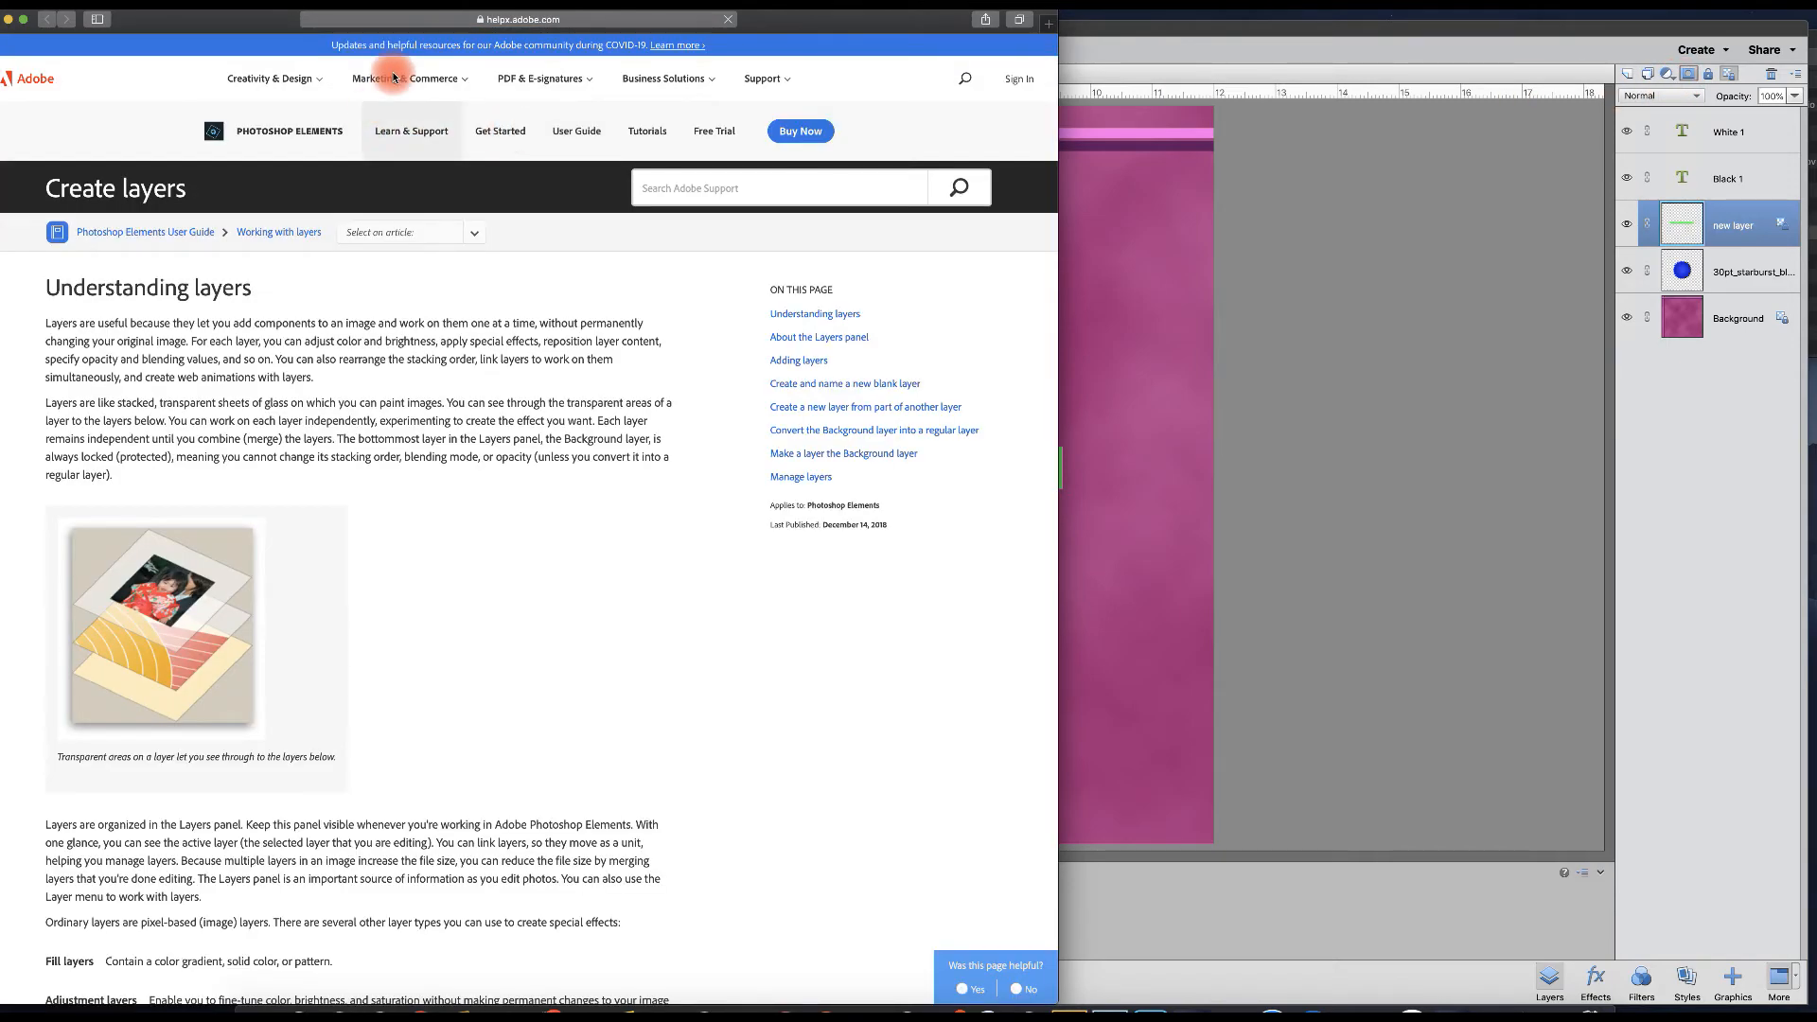
left_click_drag(255, 28, 330, 27)
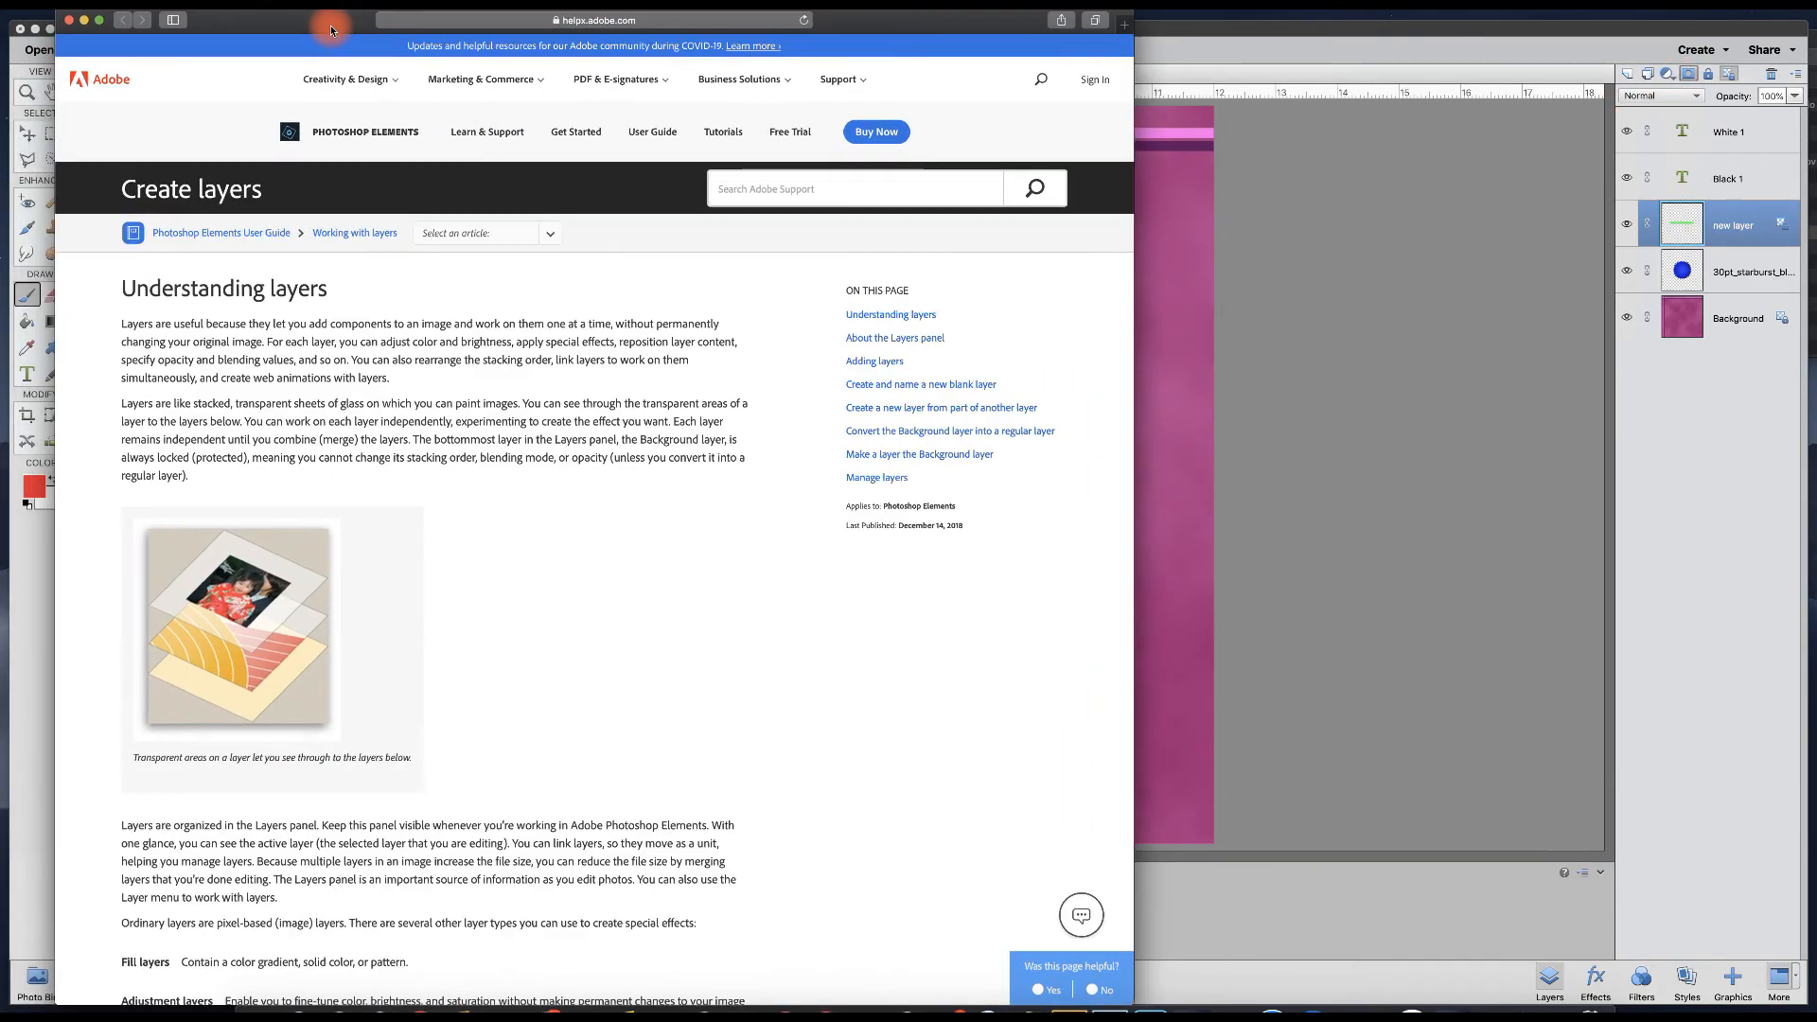
scroll(347, 331, "down", 4)
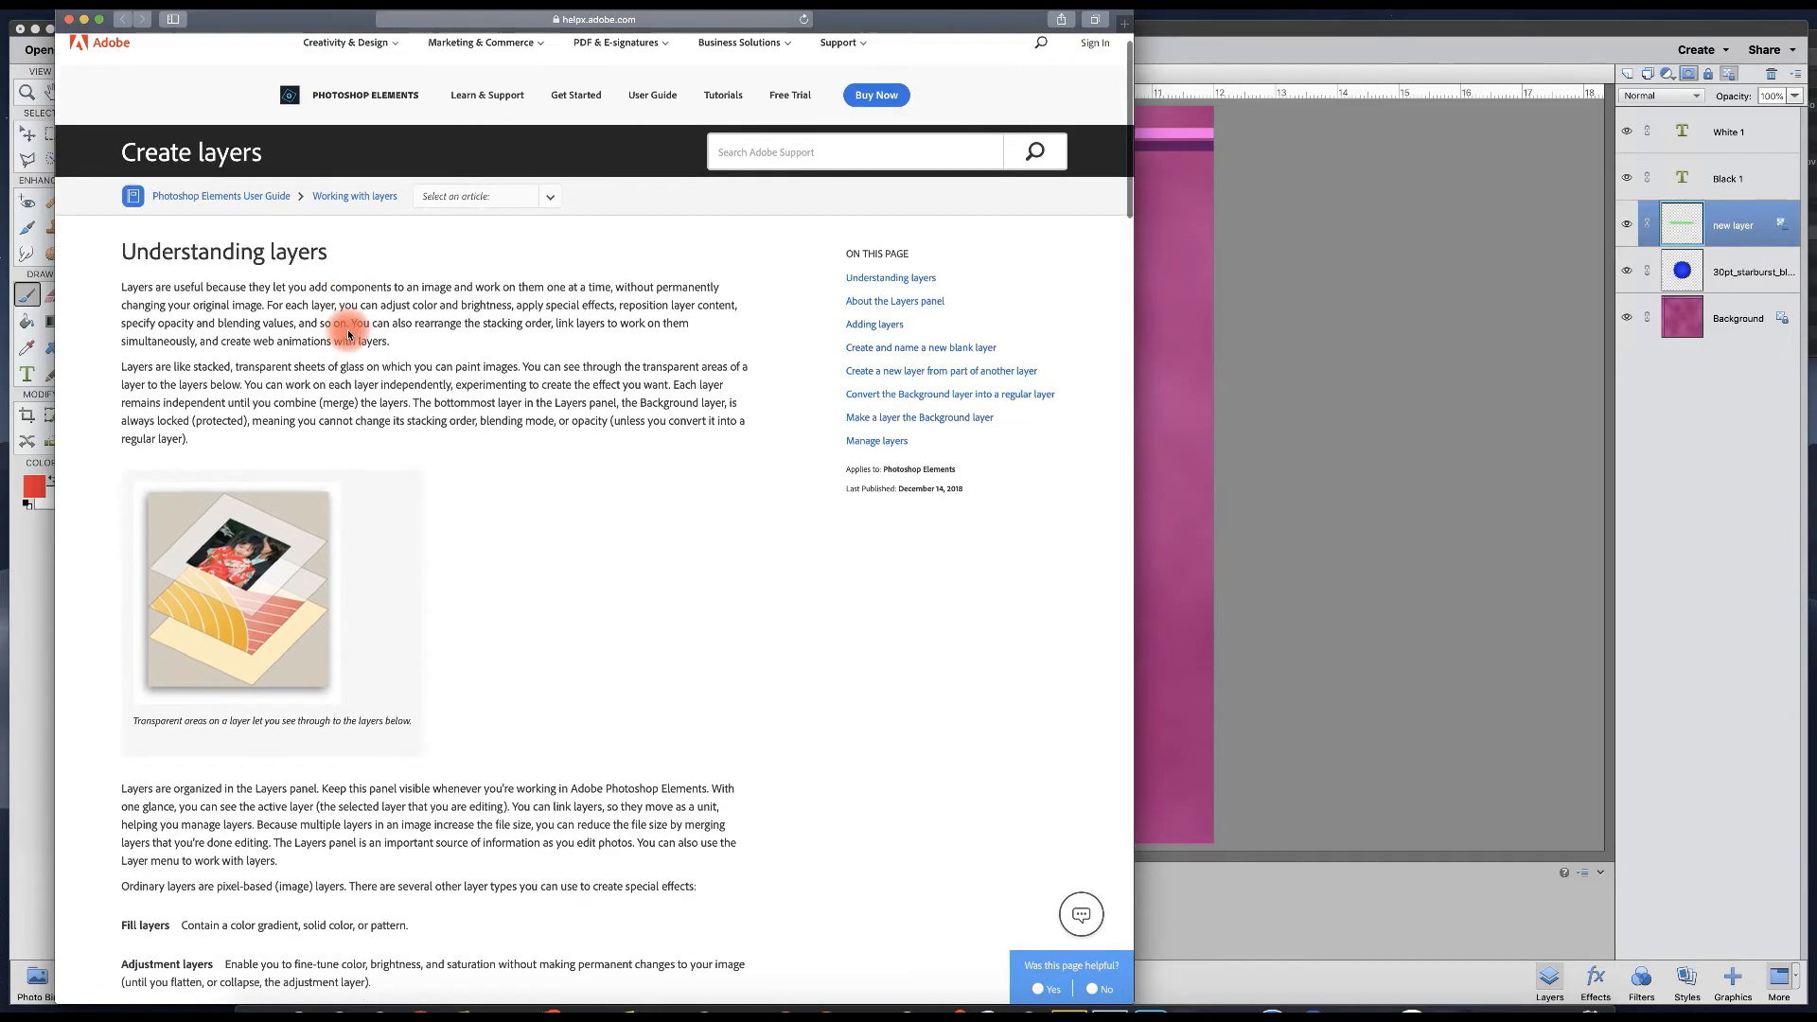
scroll(348, 330, "down", 12)
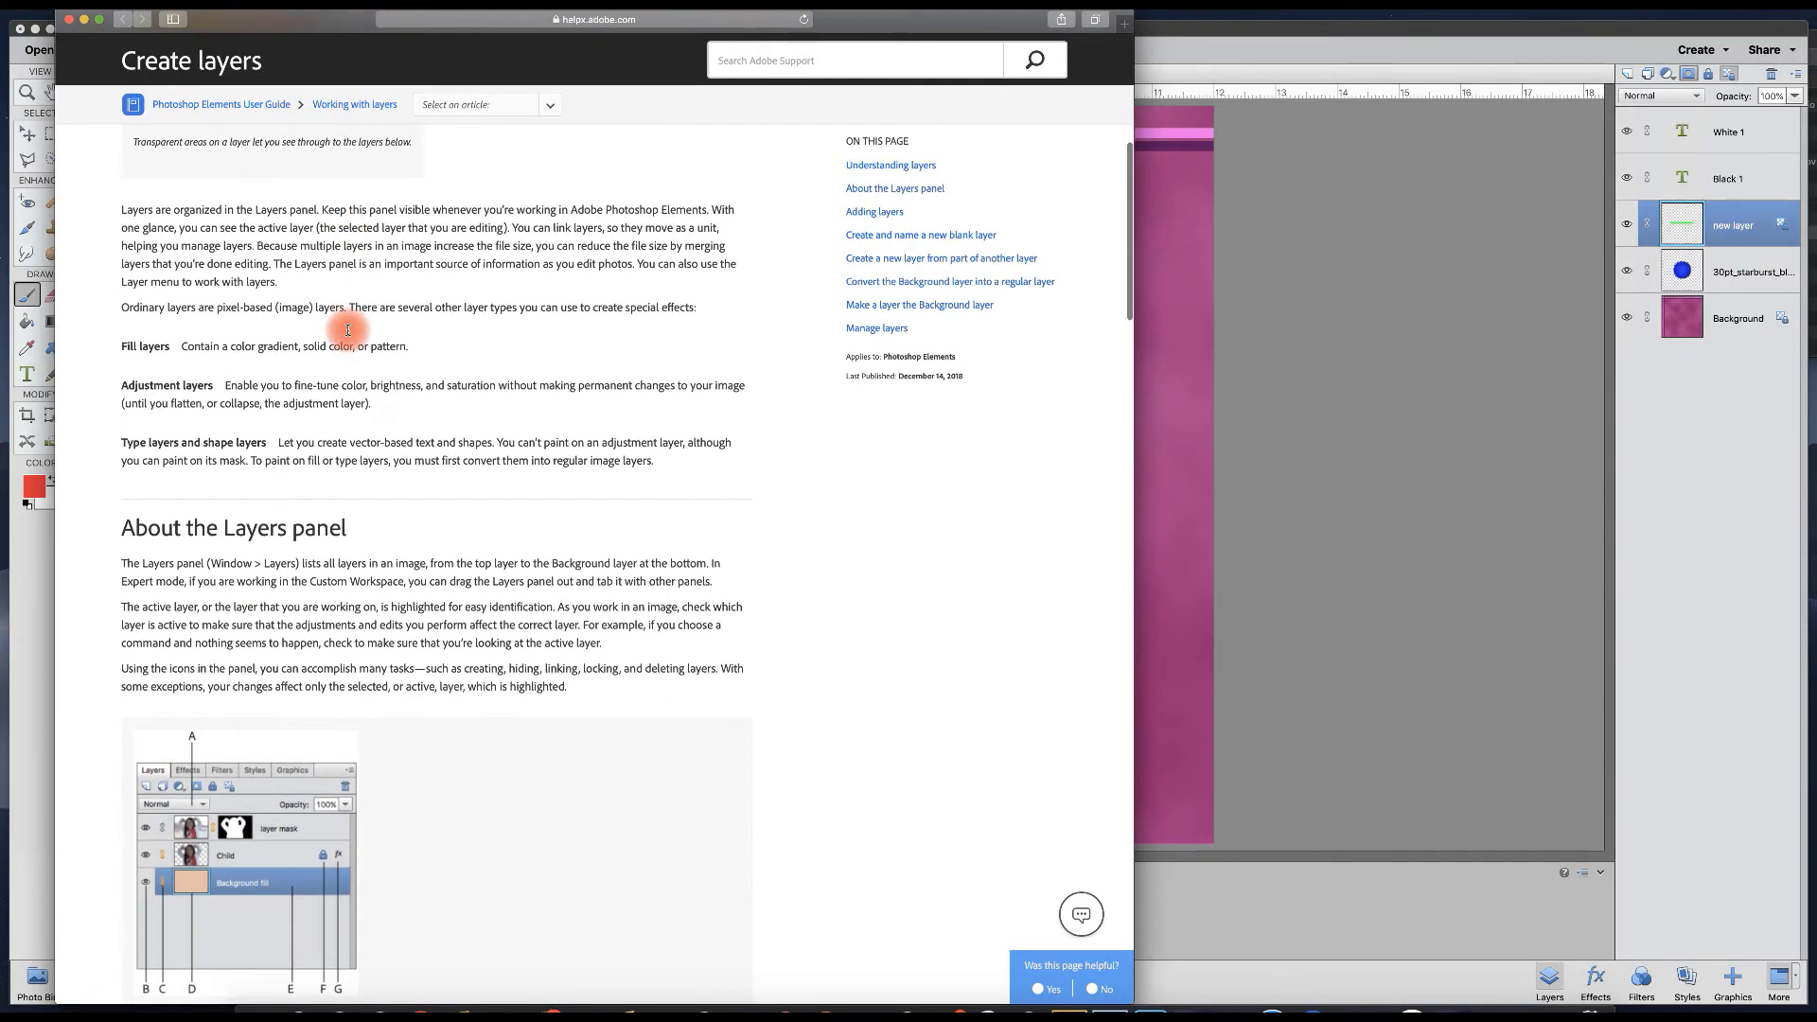
scroll(349, 330, "down", 8)
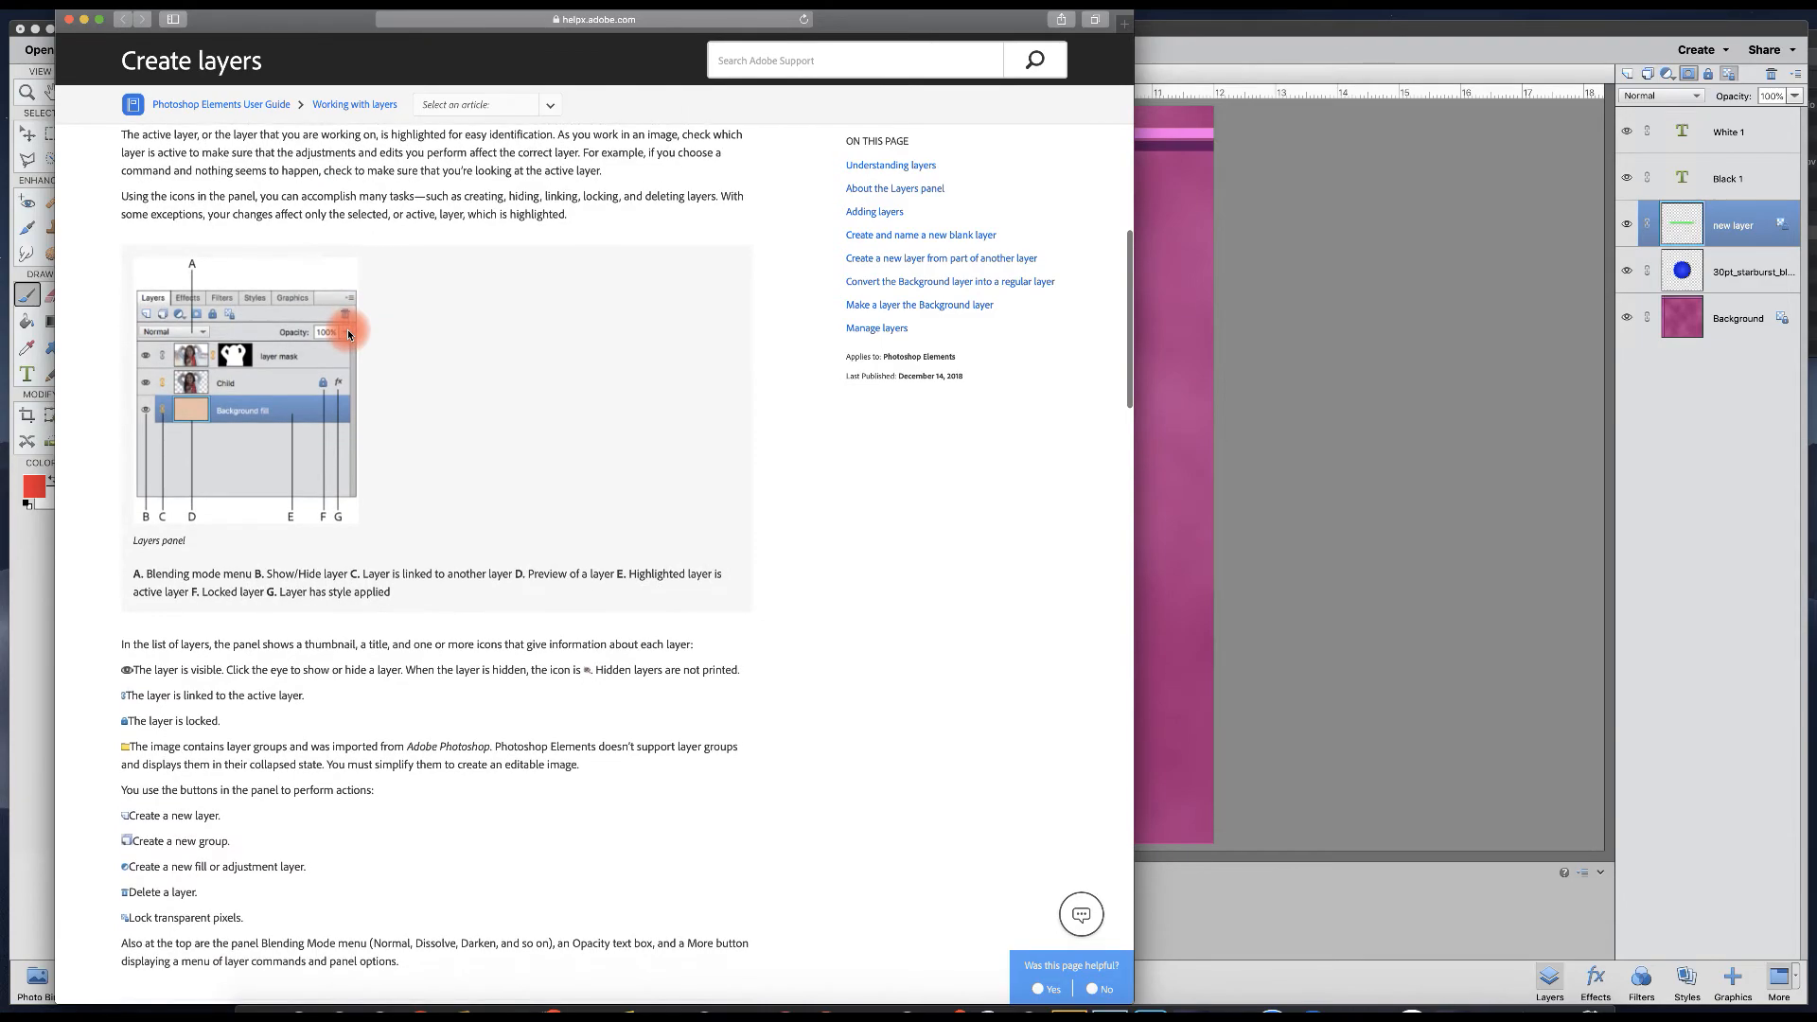
scroll(348, 335, "down", 2)
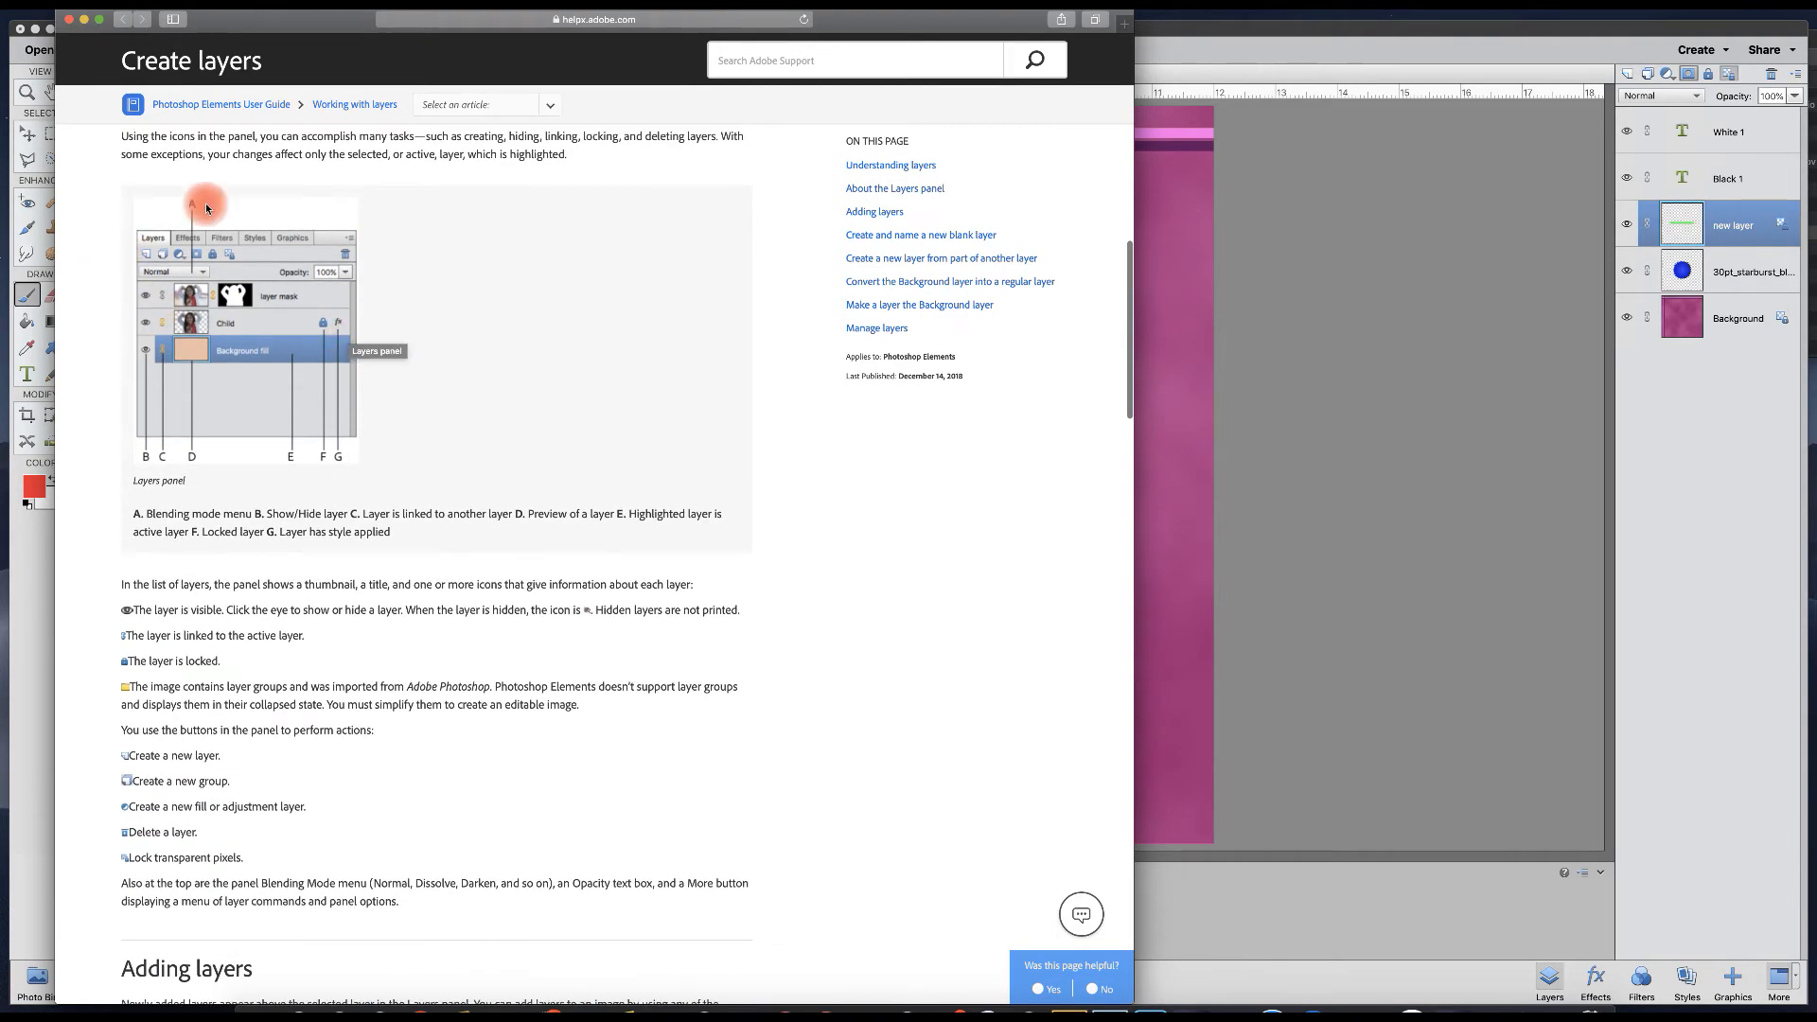
scroll(531, 374, "down", 3)
scroll(531, 374, "down", 10)
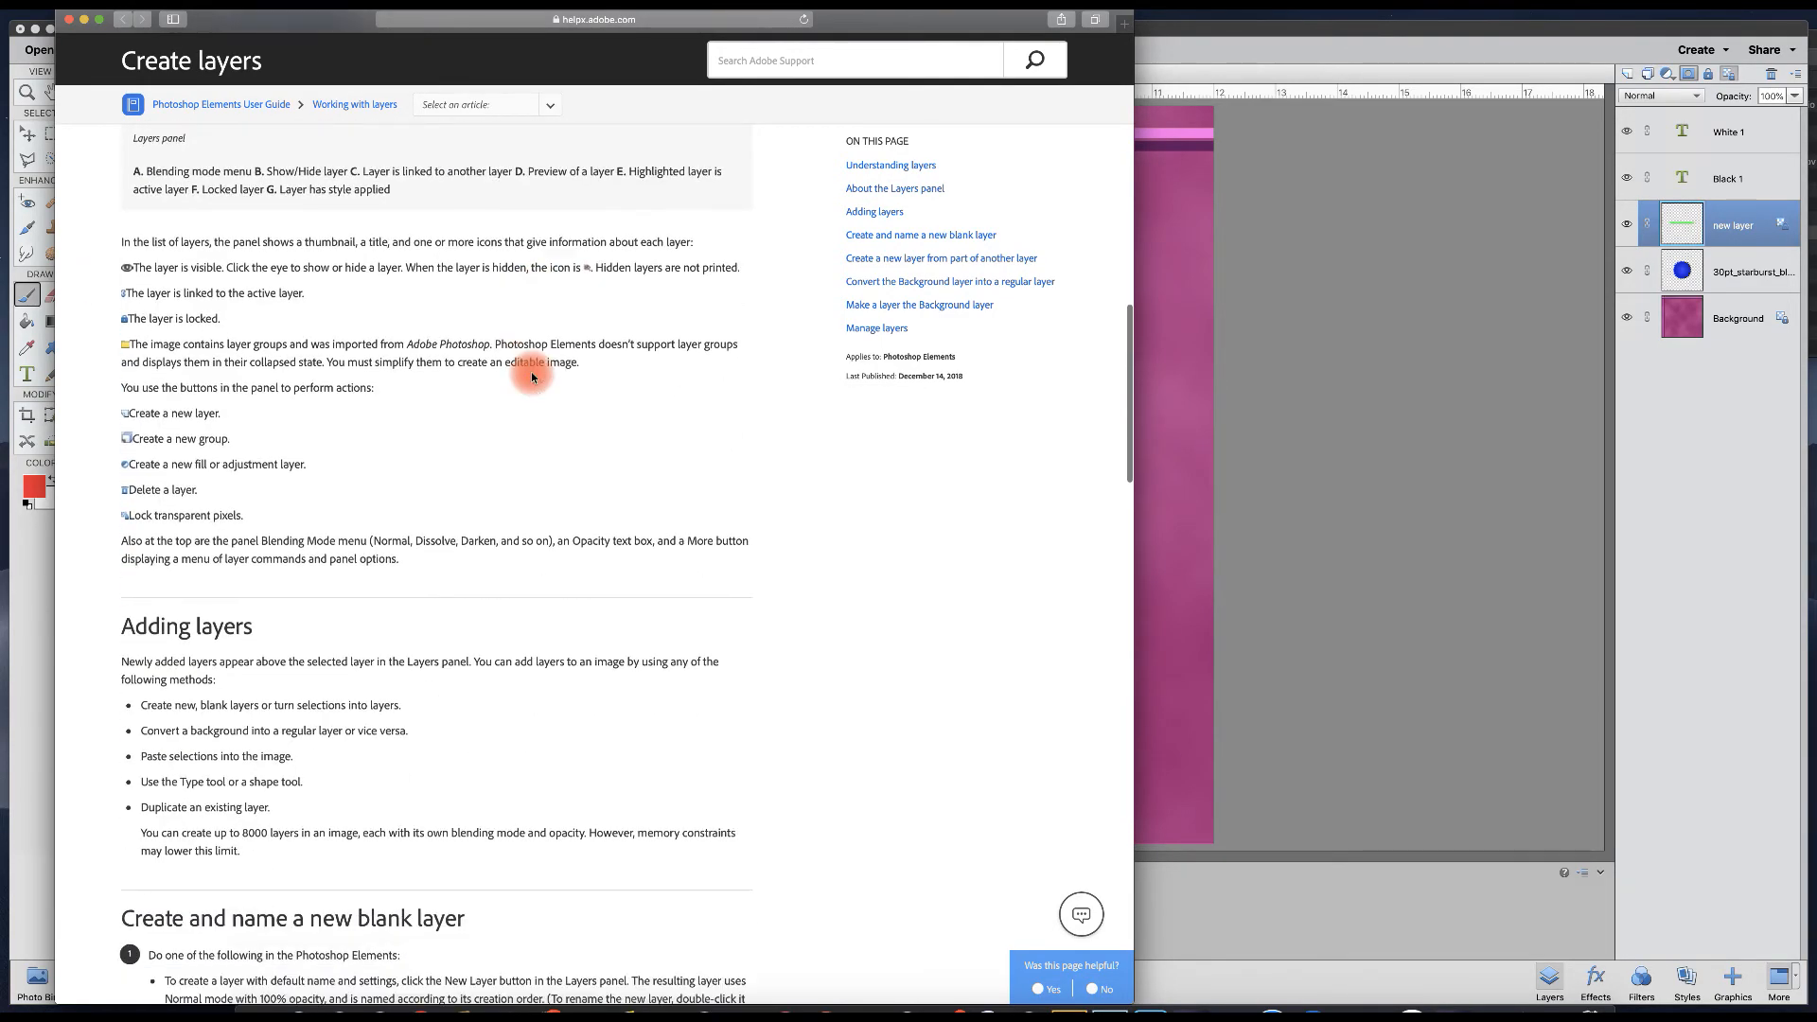
scroll(531, 374, "down", 9)
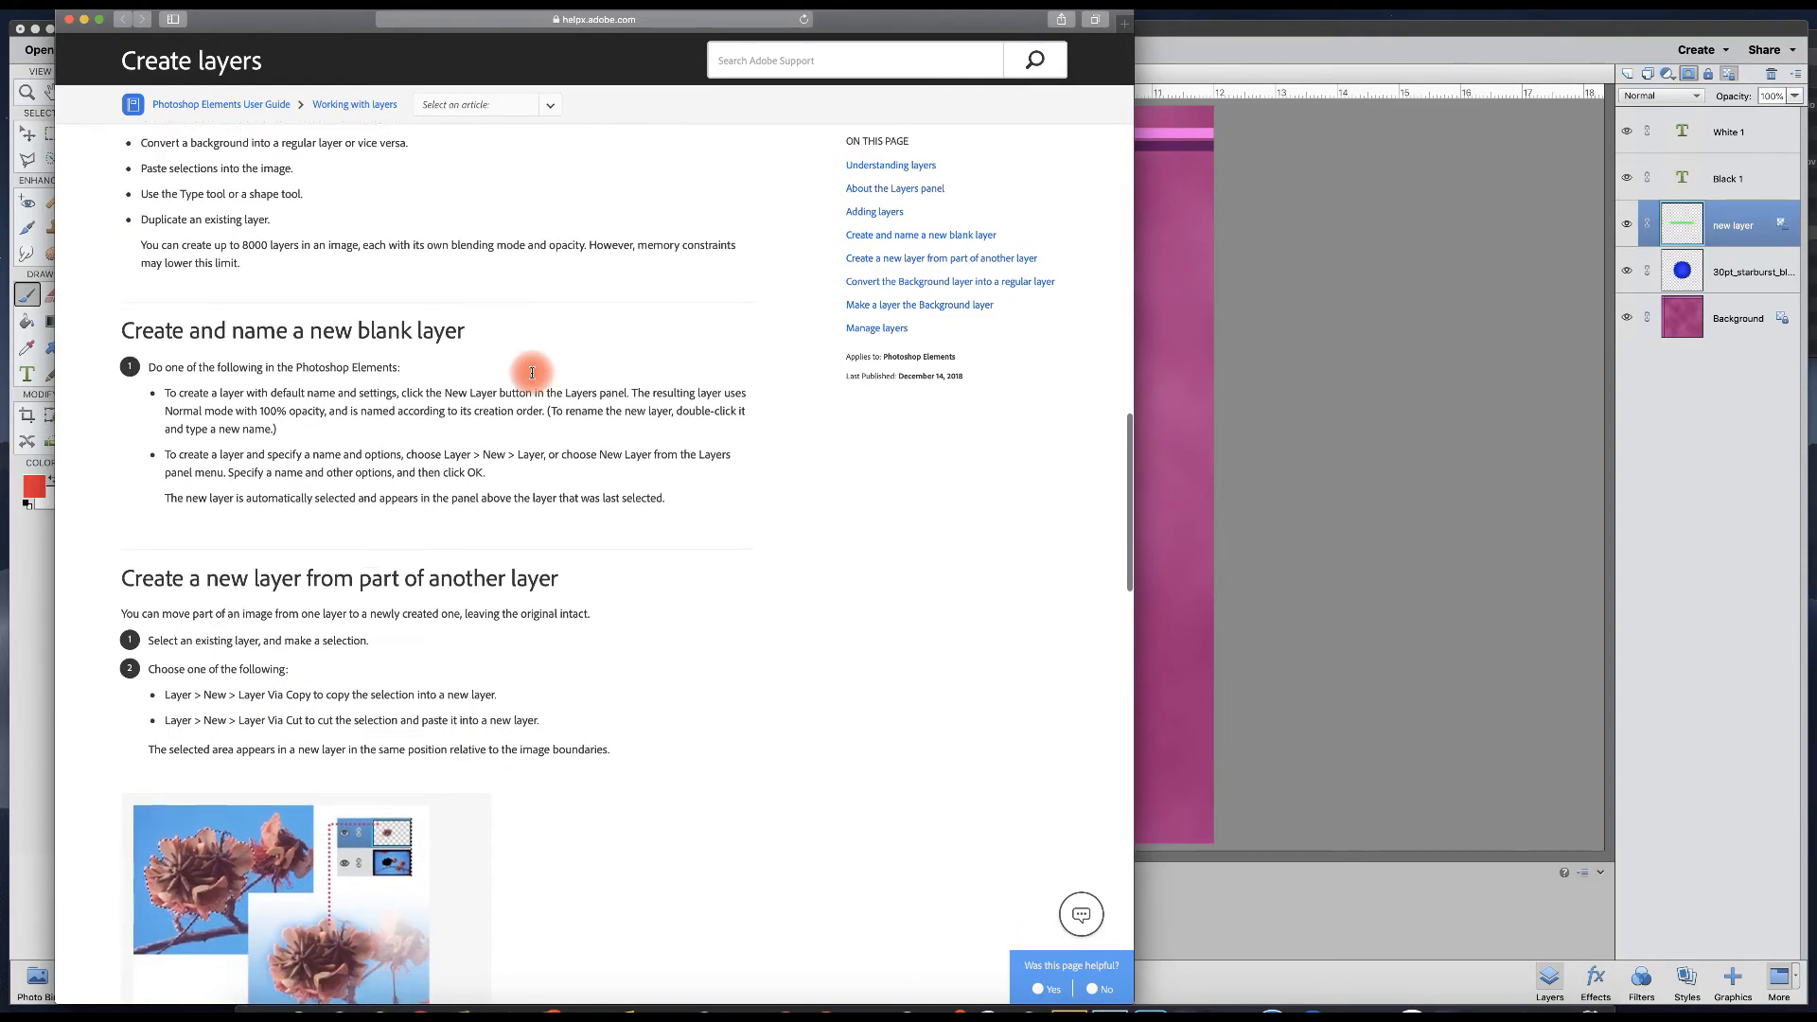
scroll(531, 377, "down", 8)
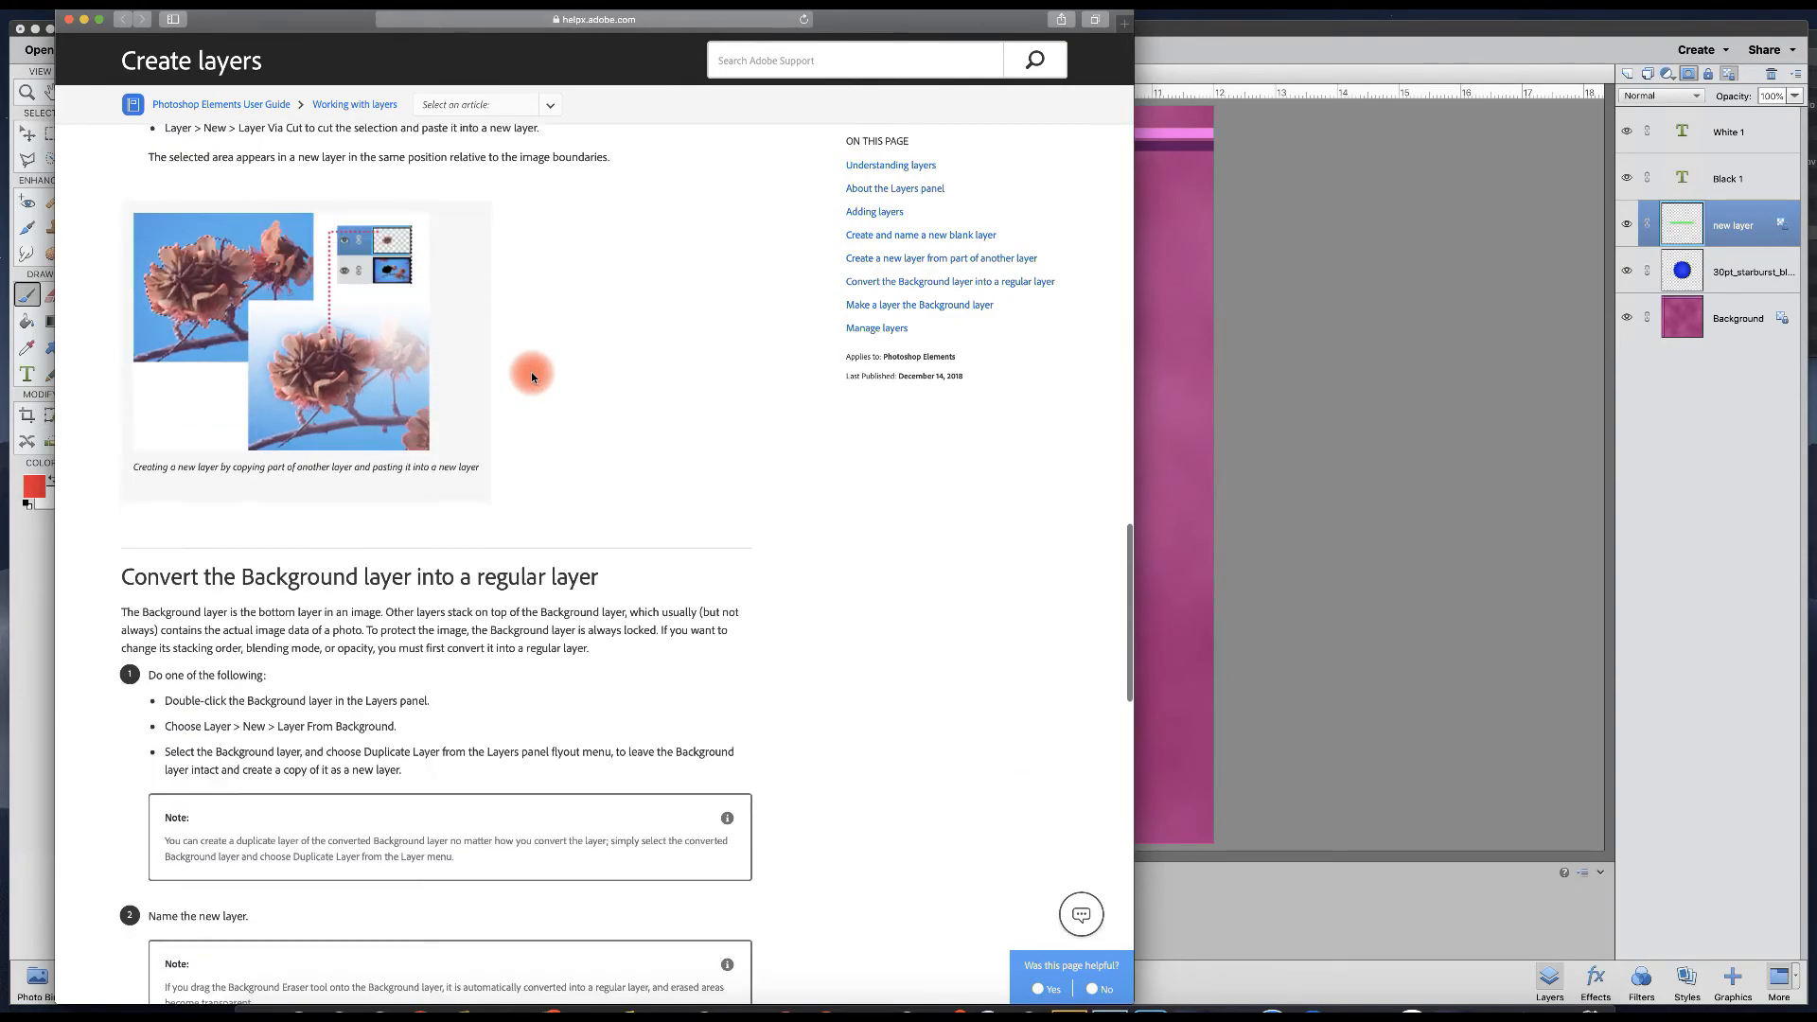
scroll(531, 377, "down", 9)
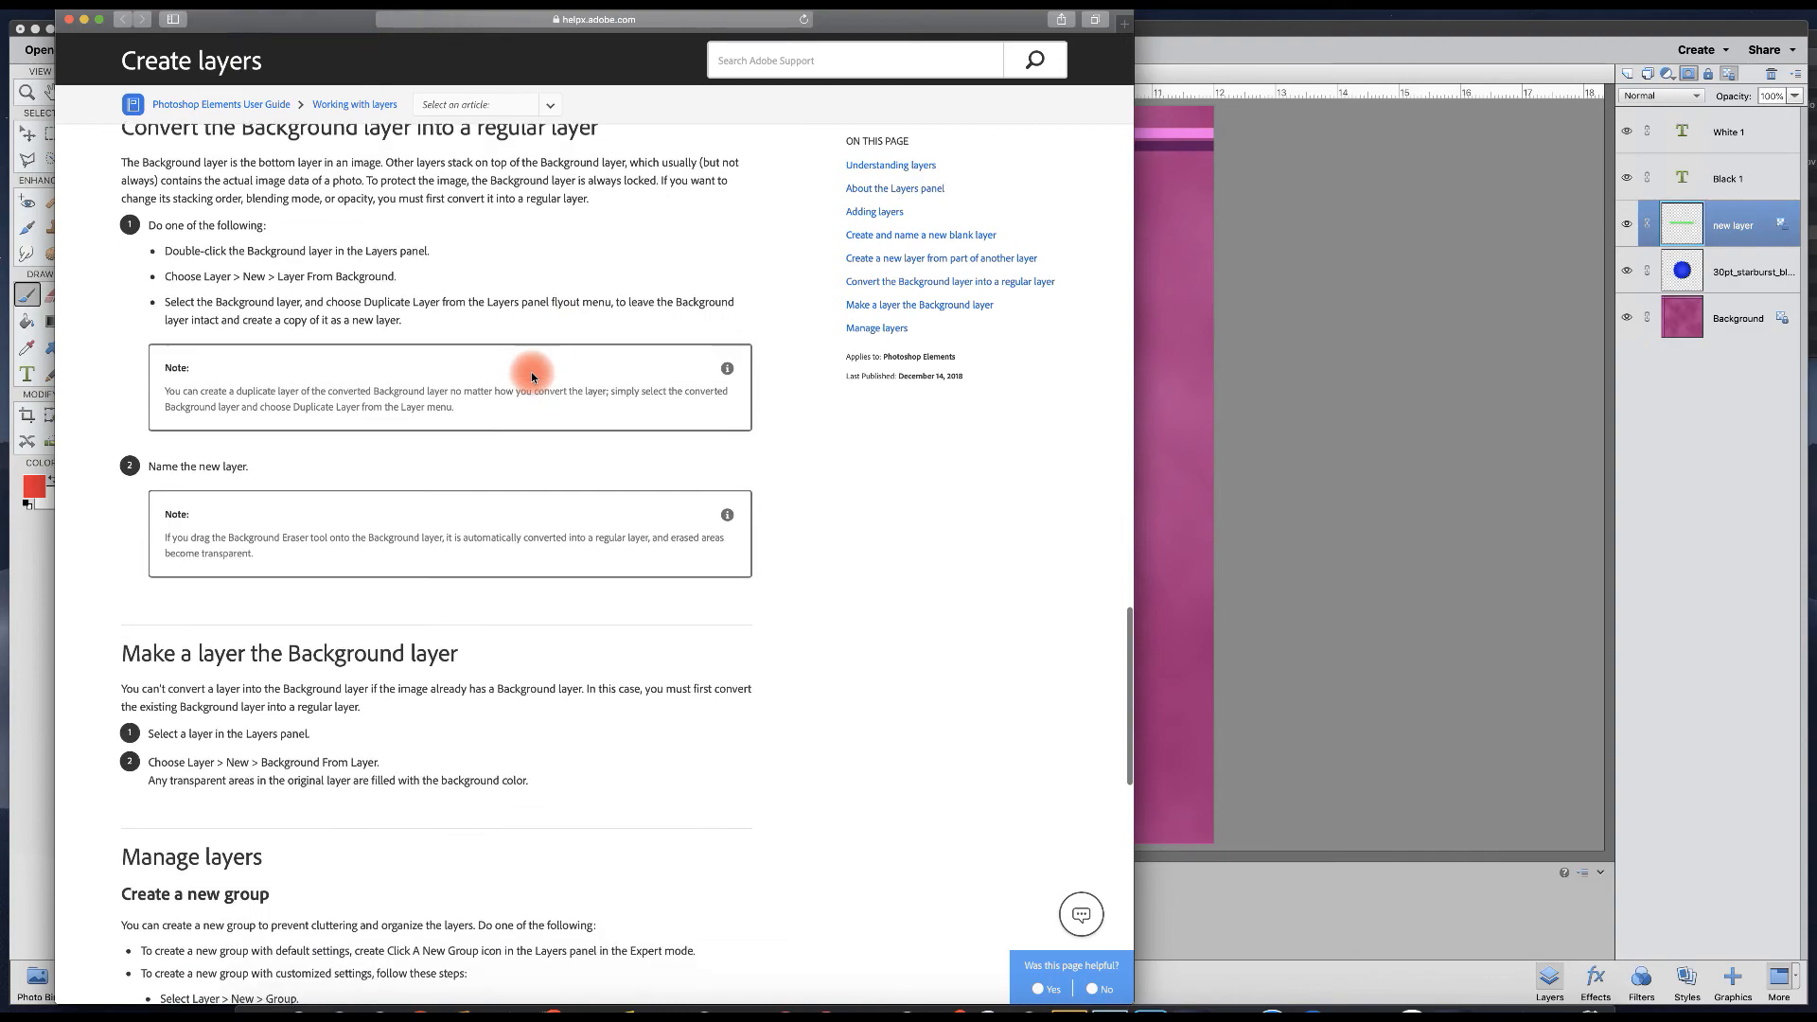
scroll(532, 377, "down", 3)
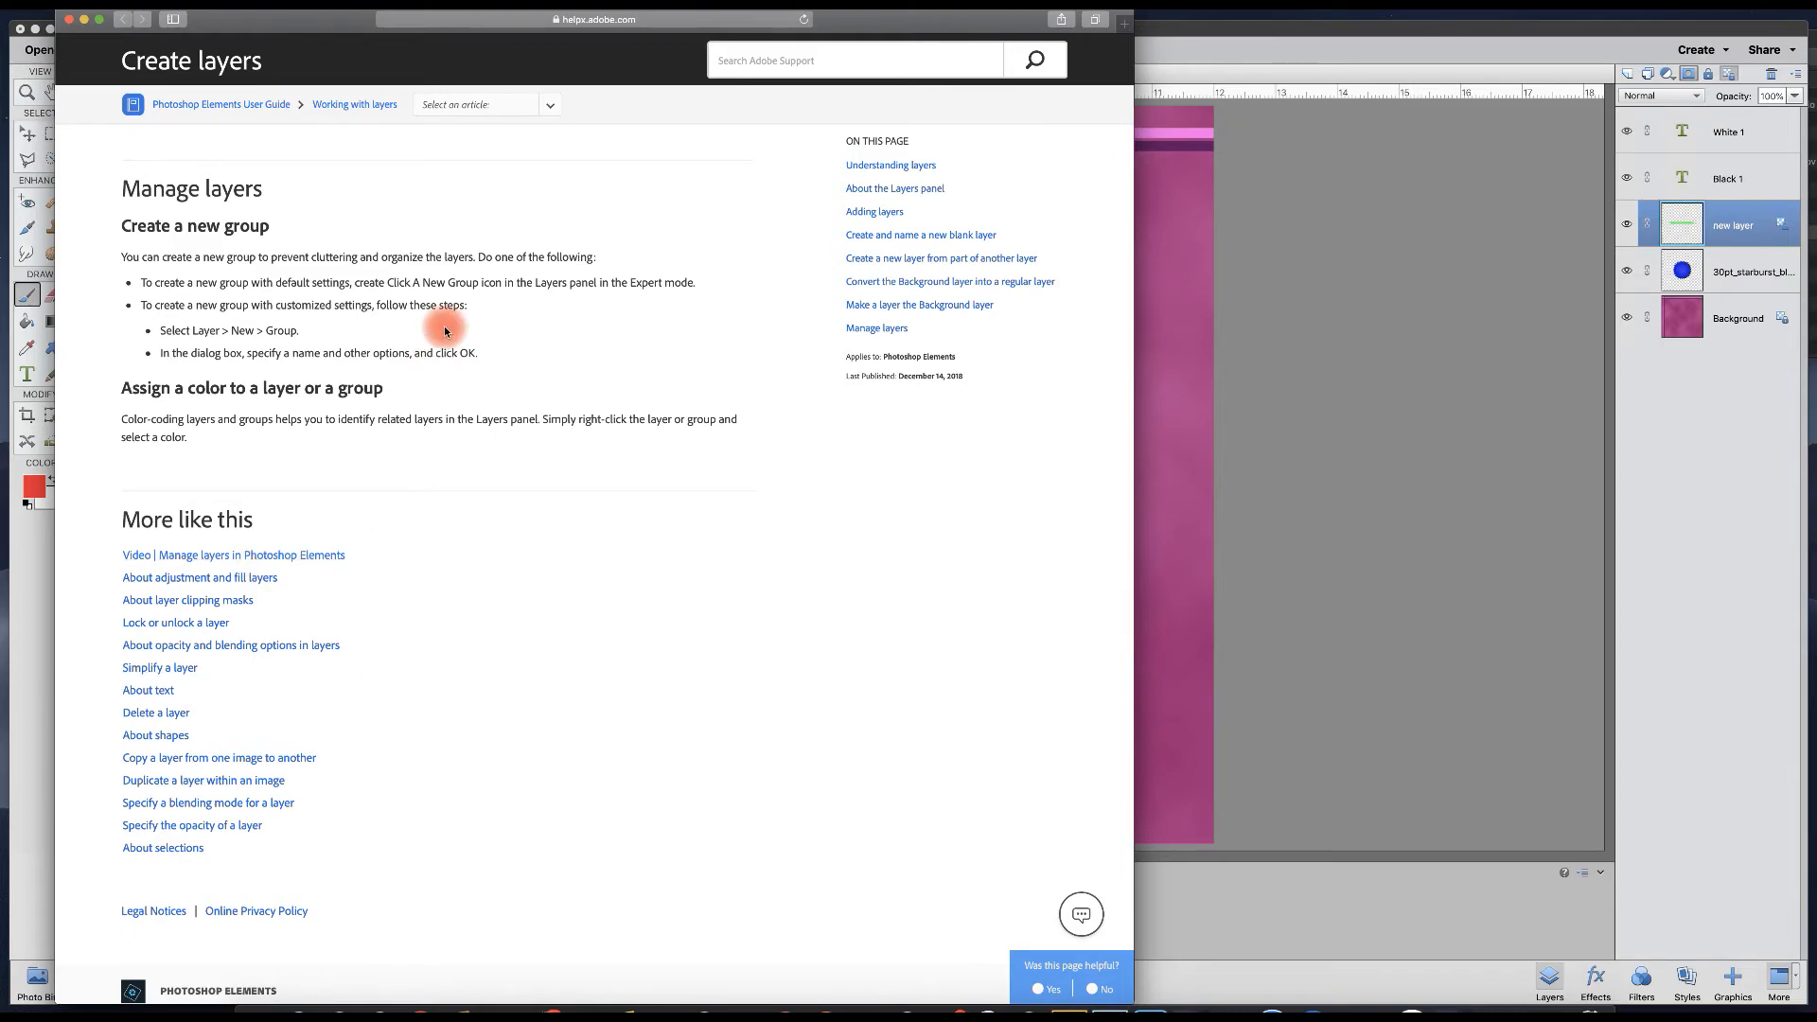
Return to the Understanding layers section at the start of the article, review it, and close the help page.
scroll(445, 331, "up", 18)
scroll(445, 330, "up", 20)
scroll(445, 330, "up", 13)
scroll(445, 329, "up", 7)
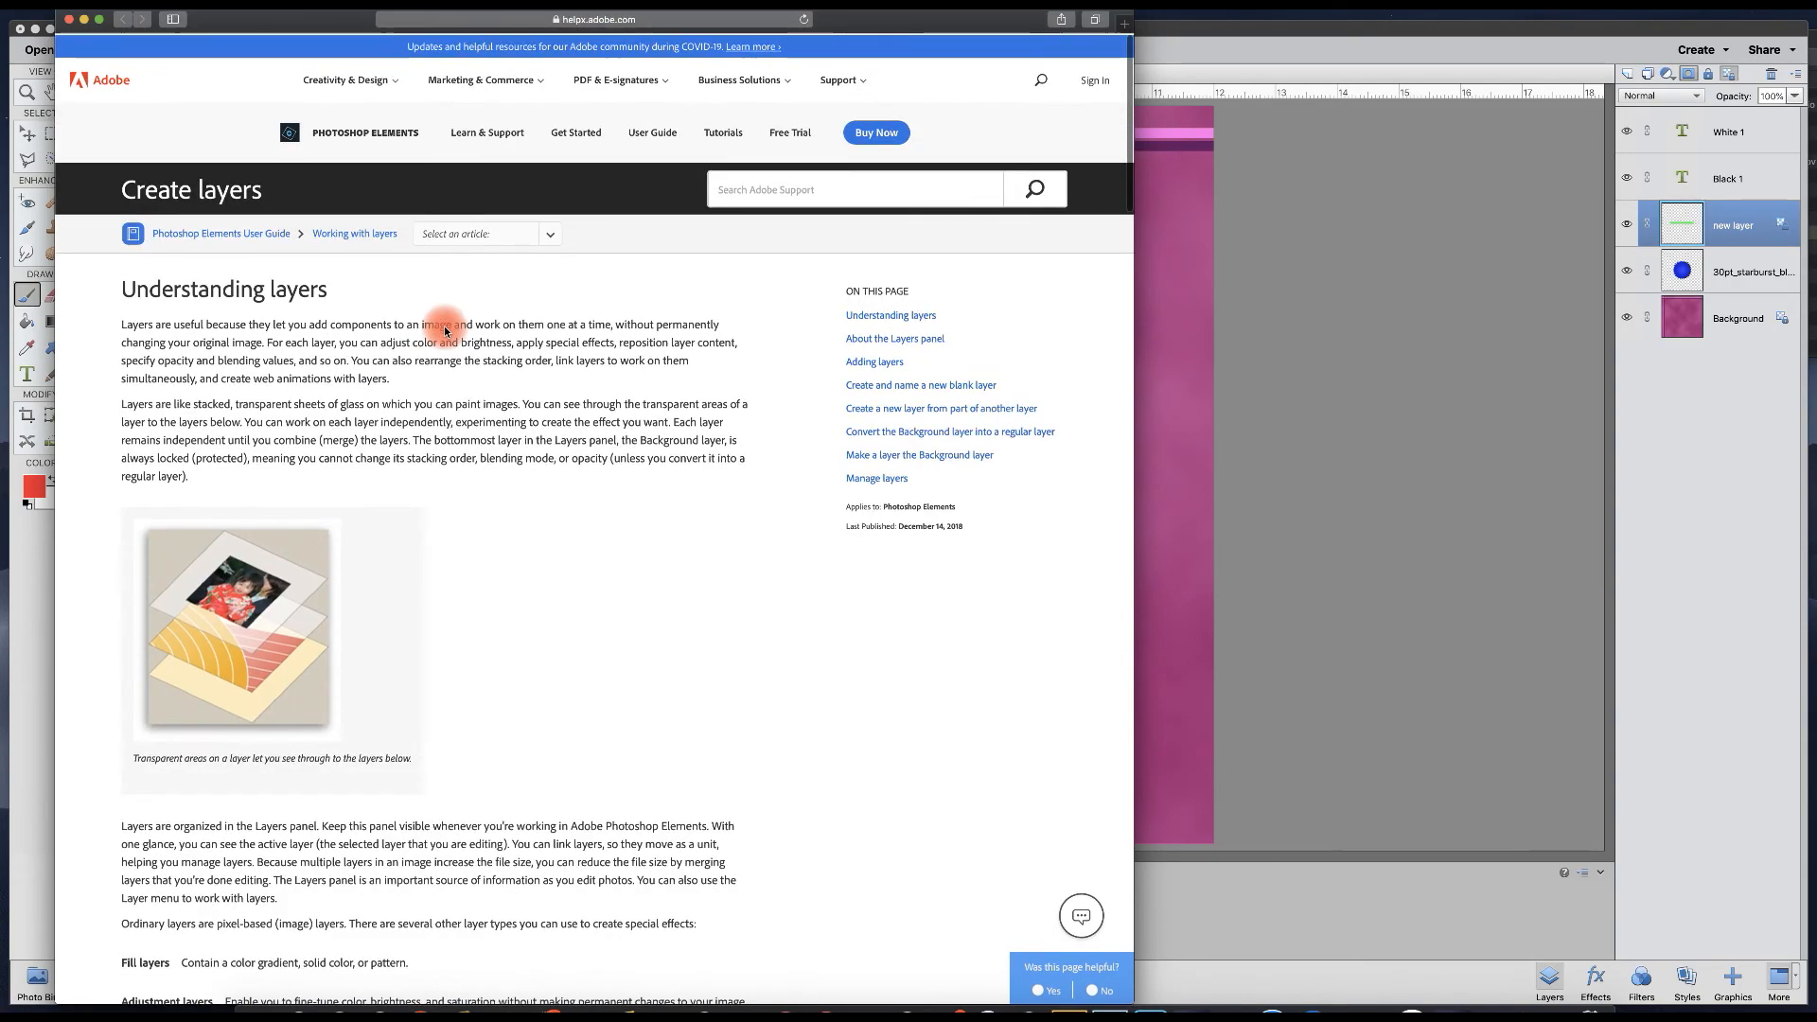
scroll(444, 329, "down", 14)
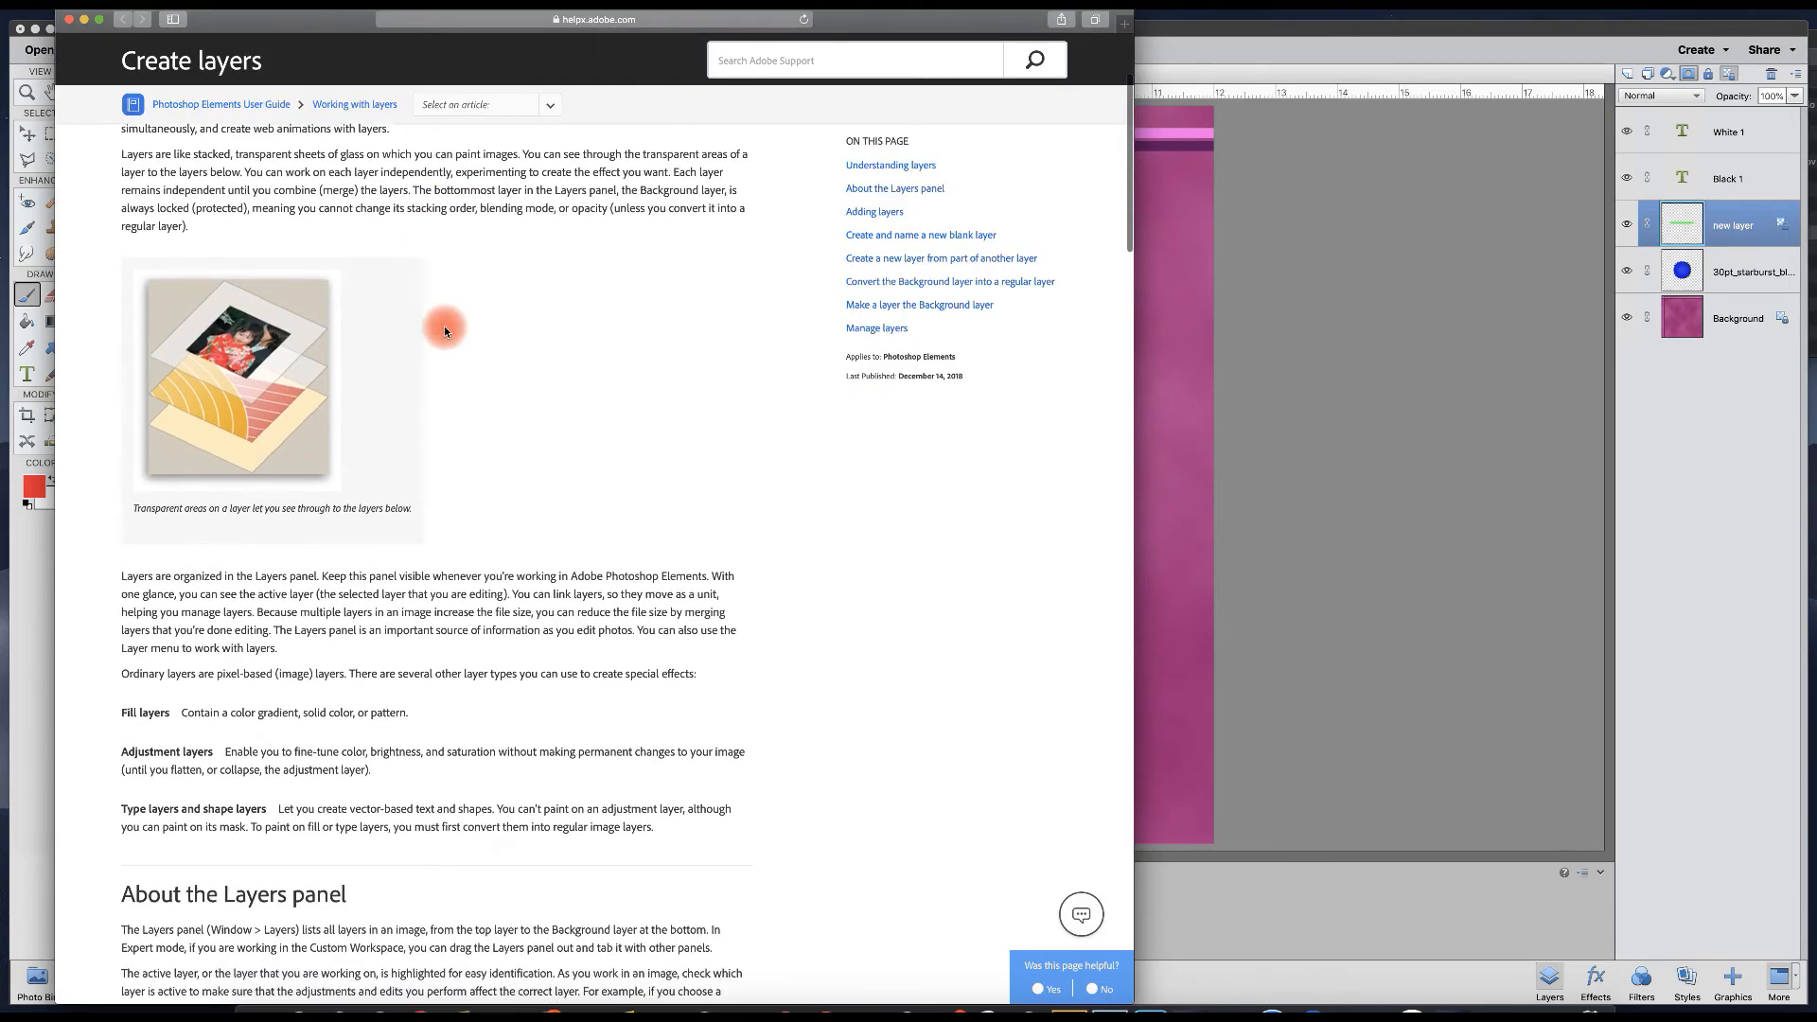
scroll(445, 329, "up", 15)
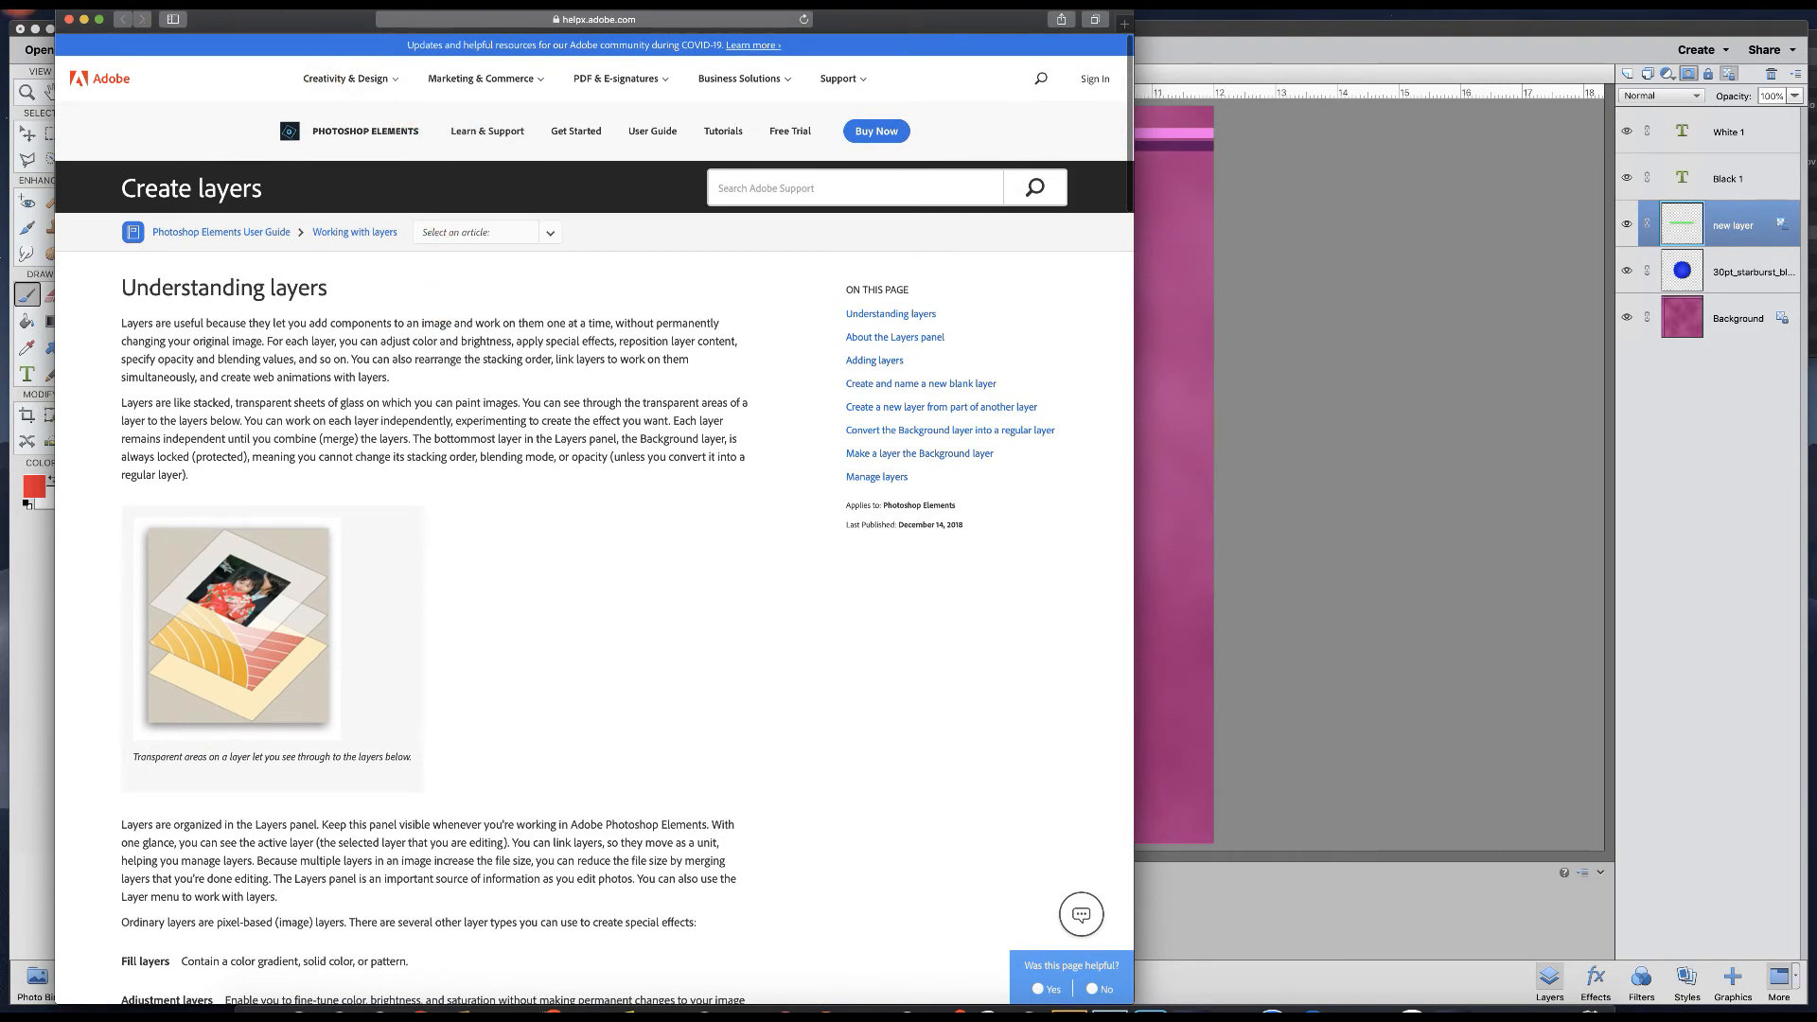
left_click(69, 20)
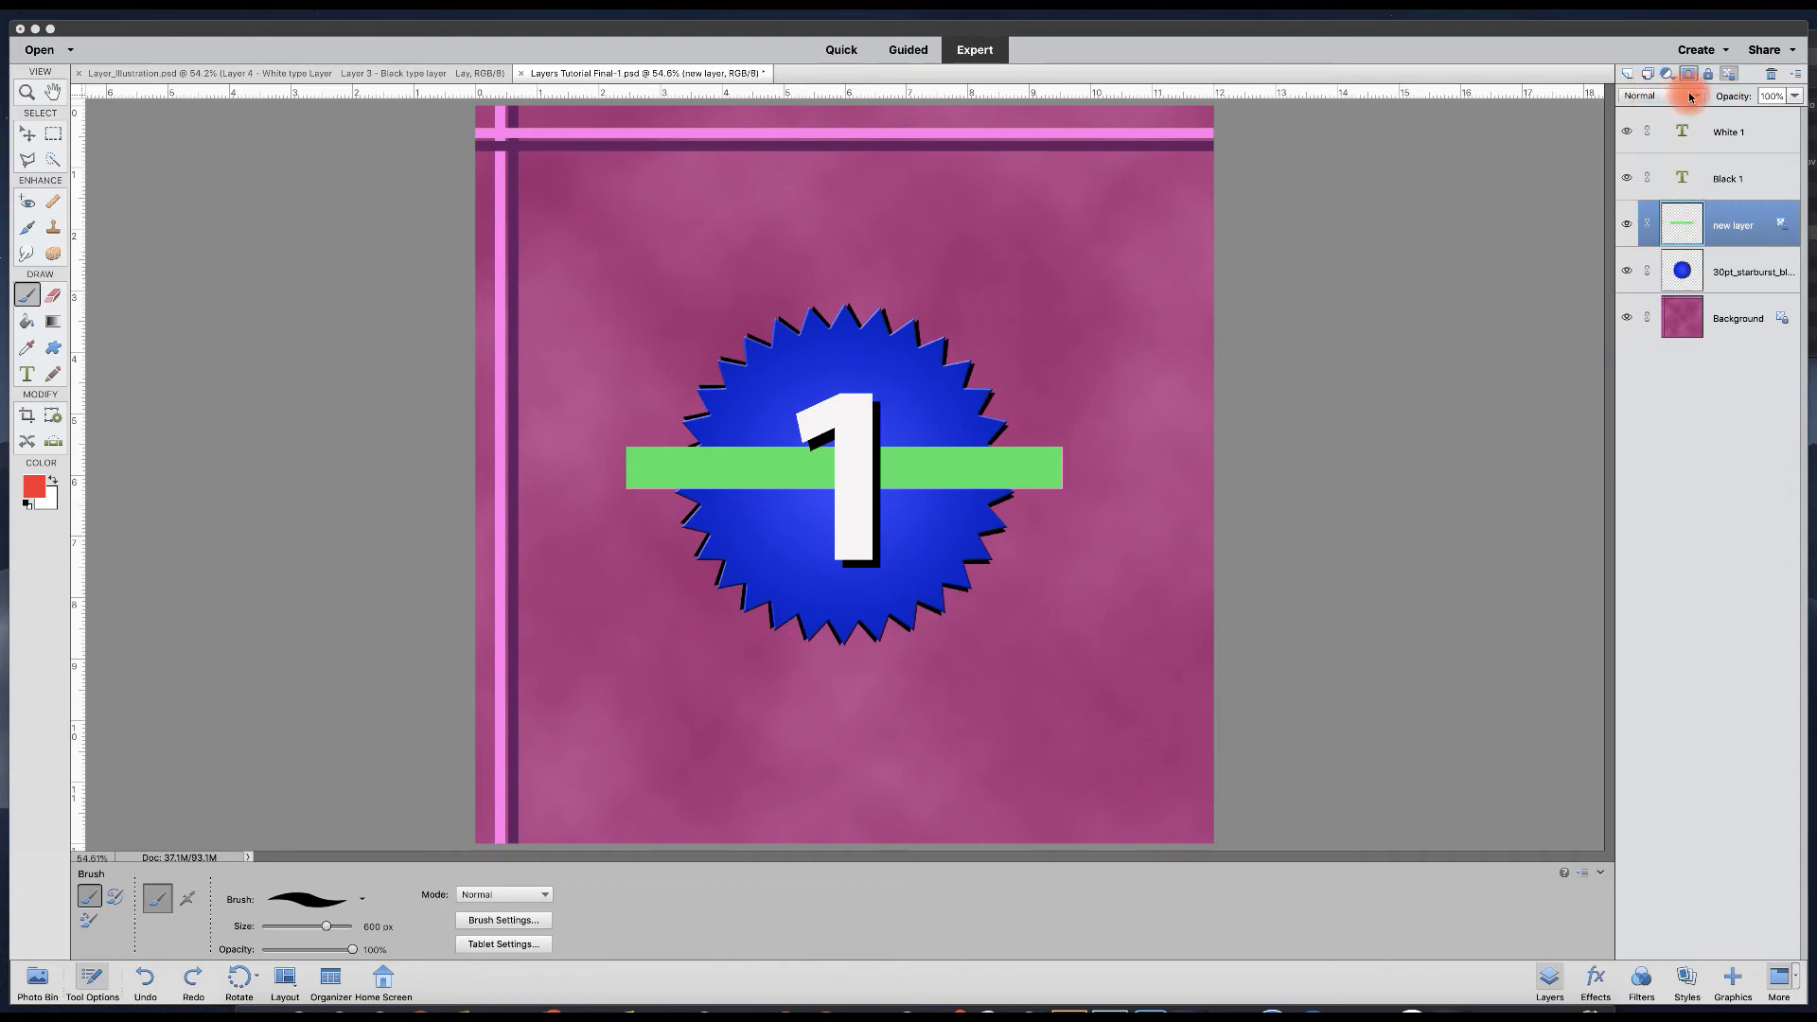
Dismiss the blending mode choices without changing the mode, and close the floating Adjustments panel.
left_click(1633, 98)
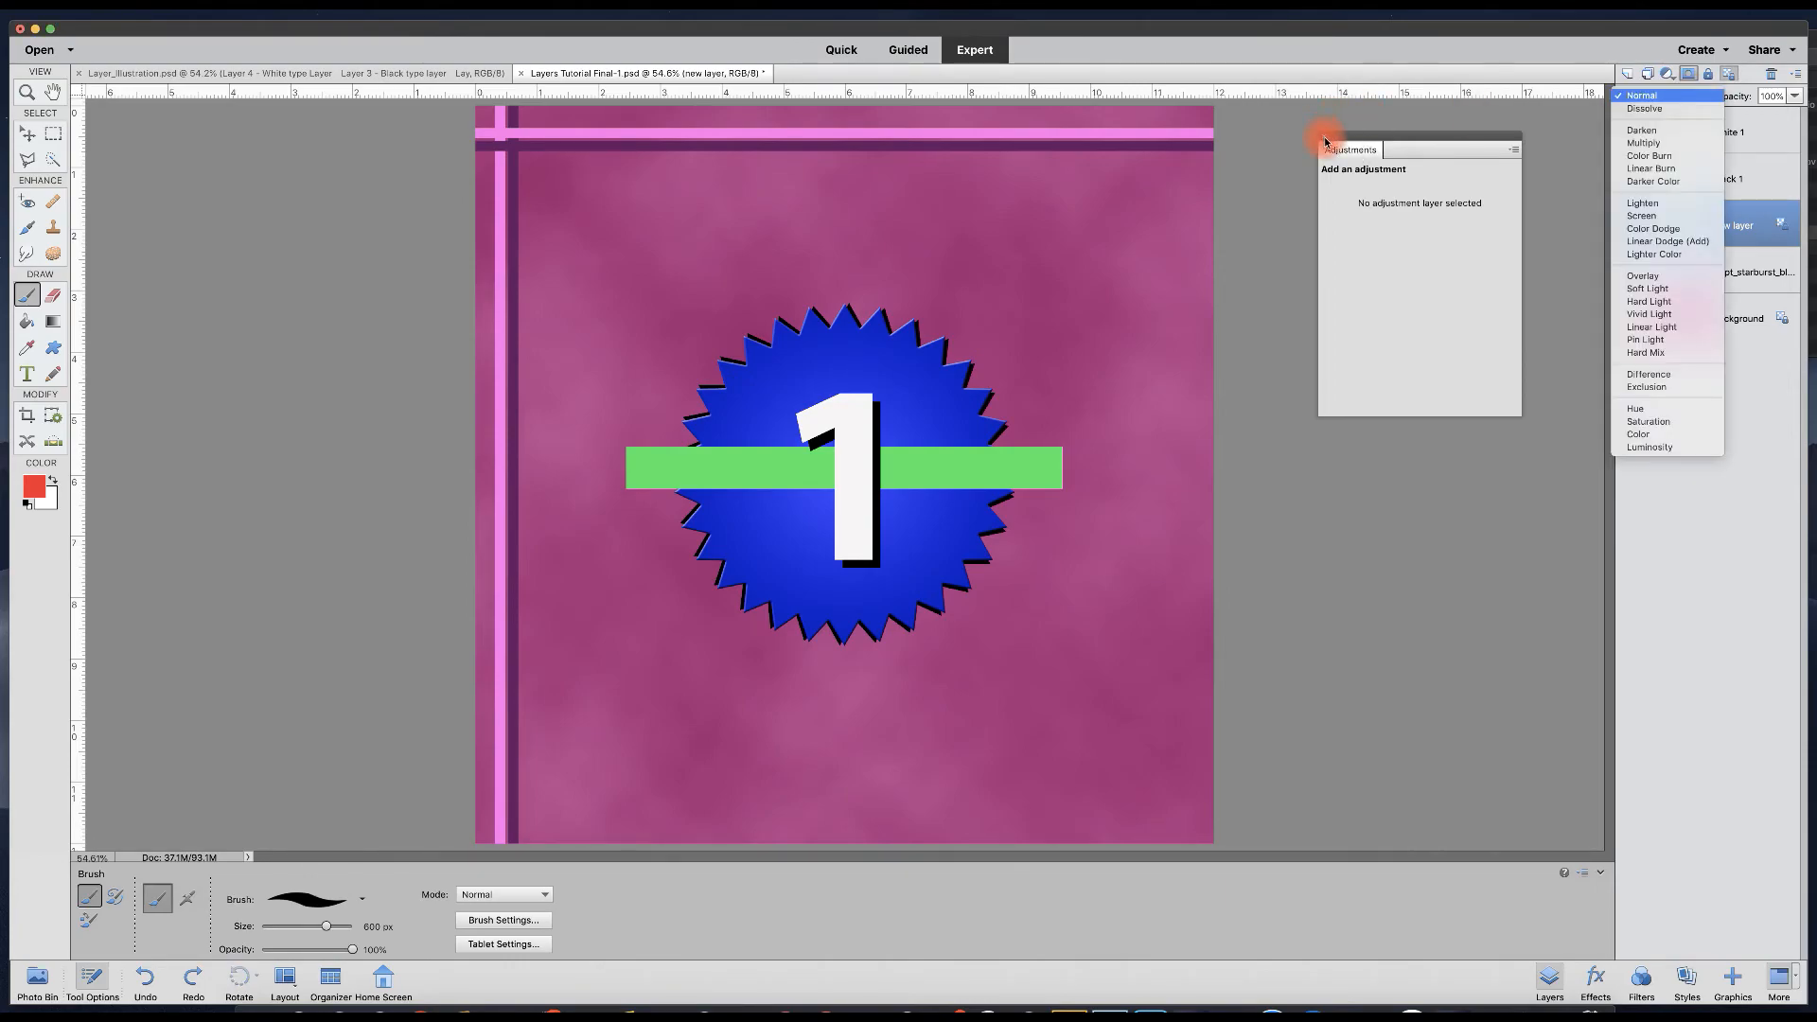
left_click(1325, 142)
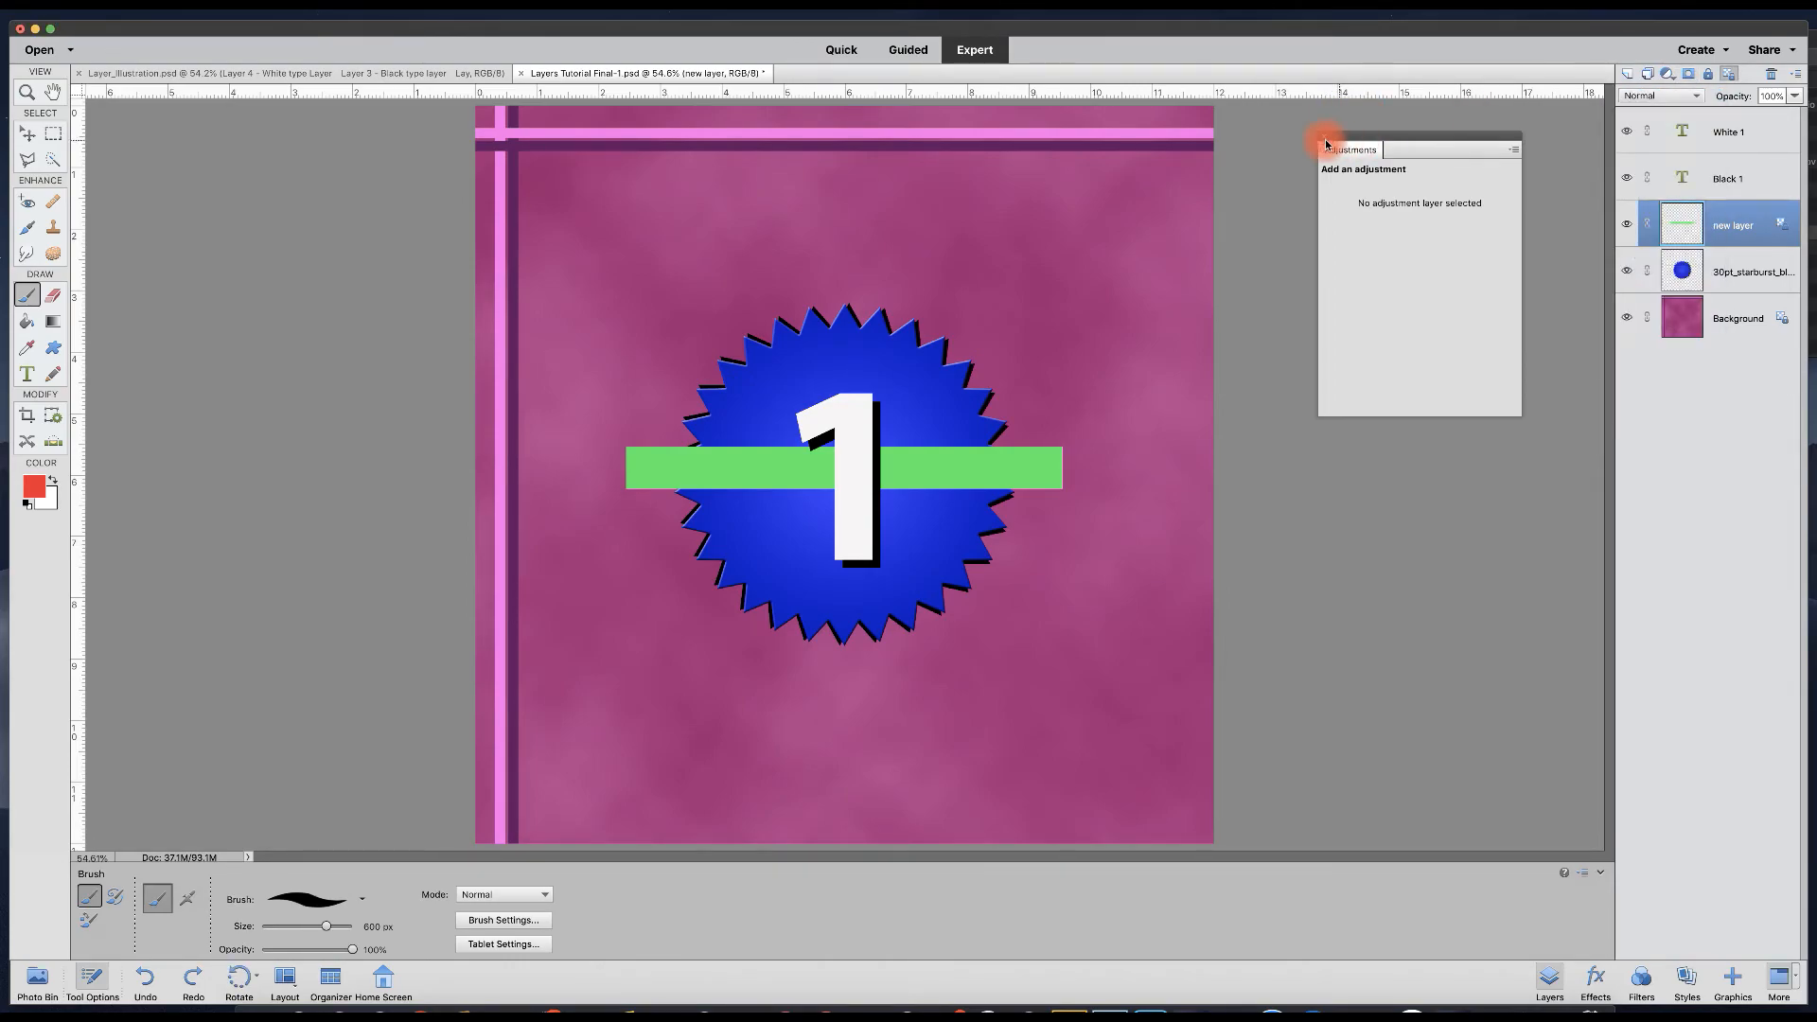
left_click(1326, 142)
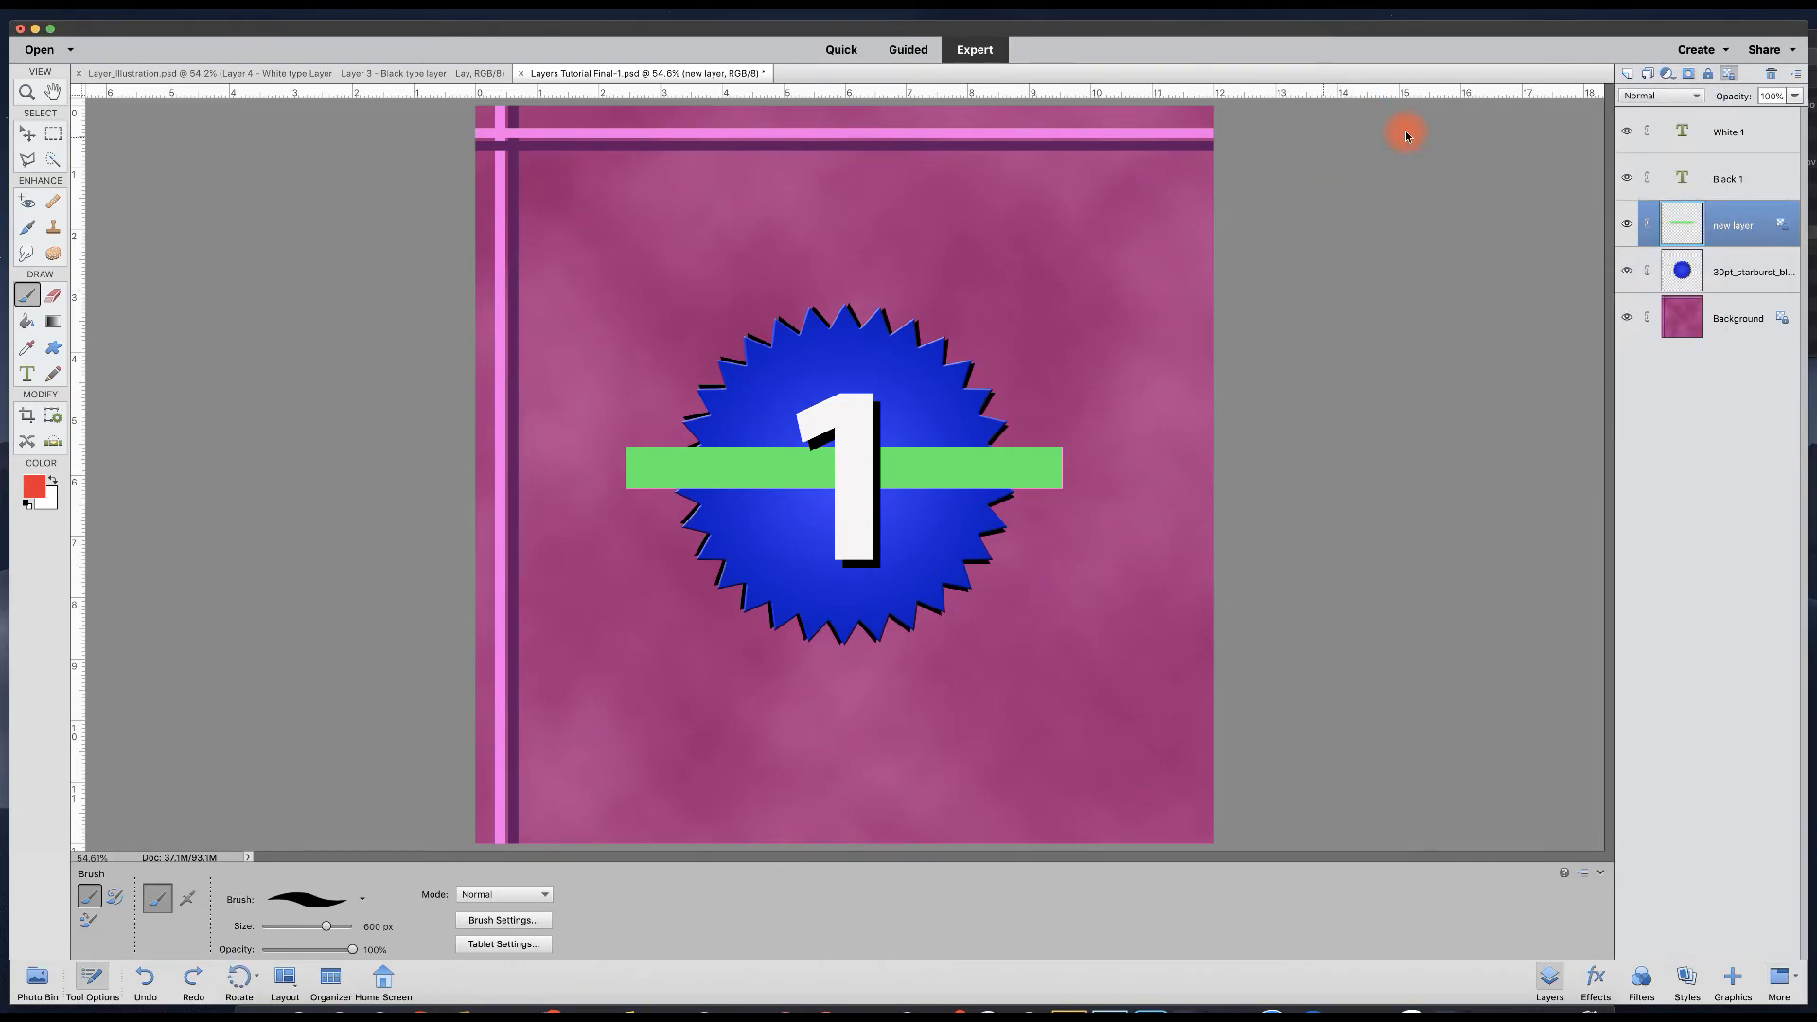
Try the Dissolve, Darken, Multiply, Color Burn and Linear Burn blending modes in turn on the green bar's layer.
left_click(1689, 98)
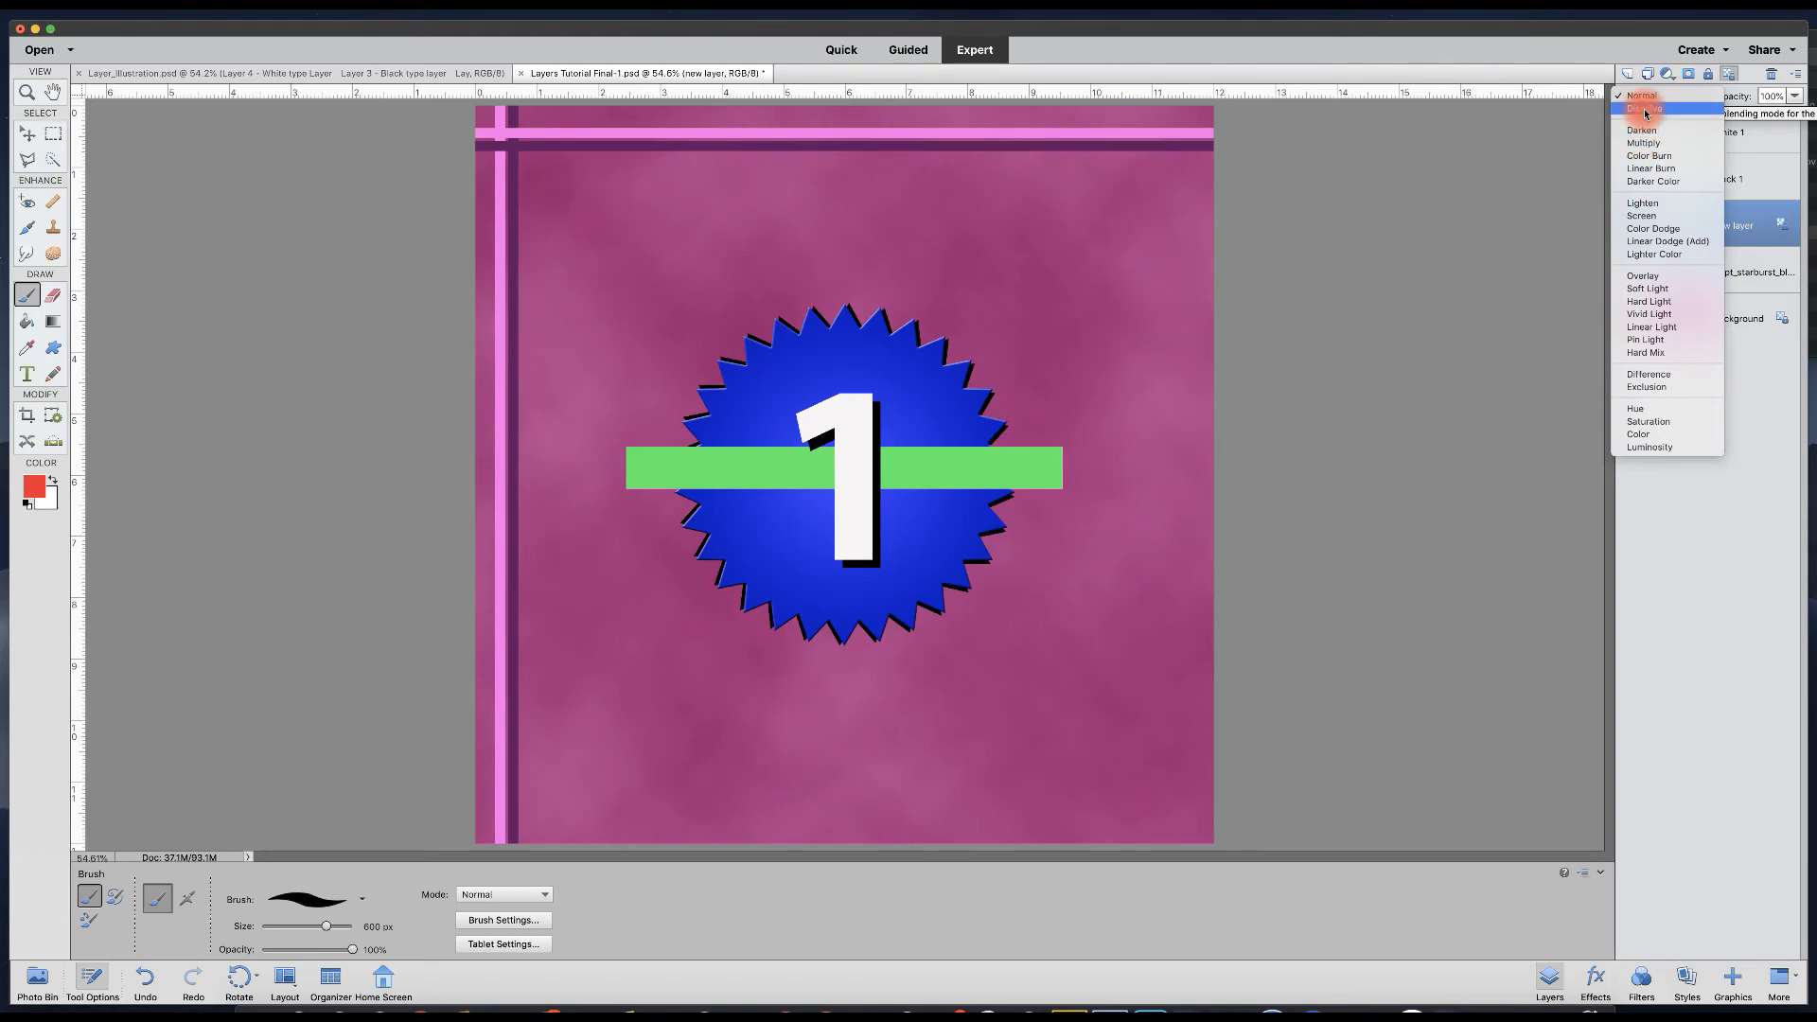
left_click(1647, 110)
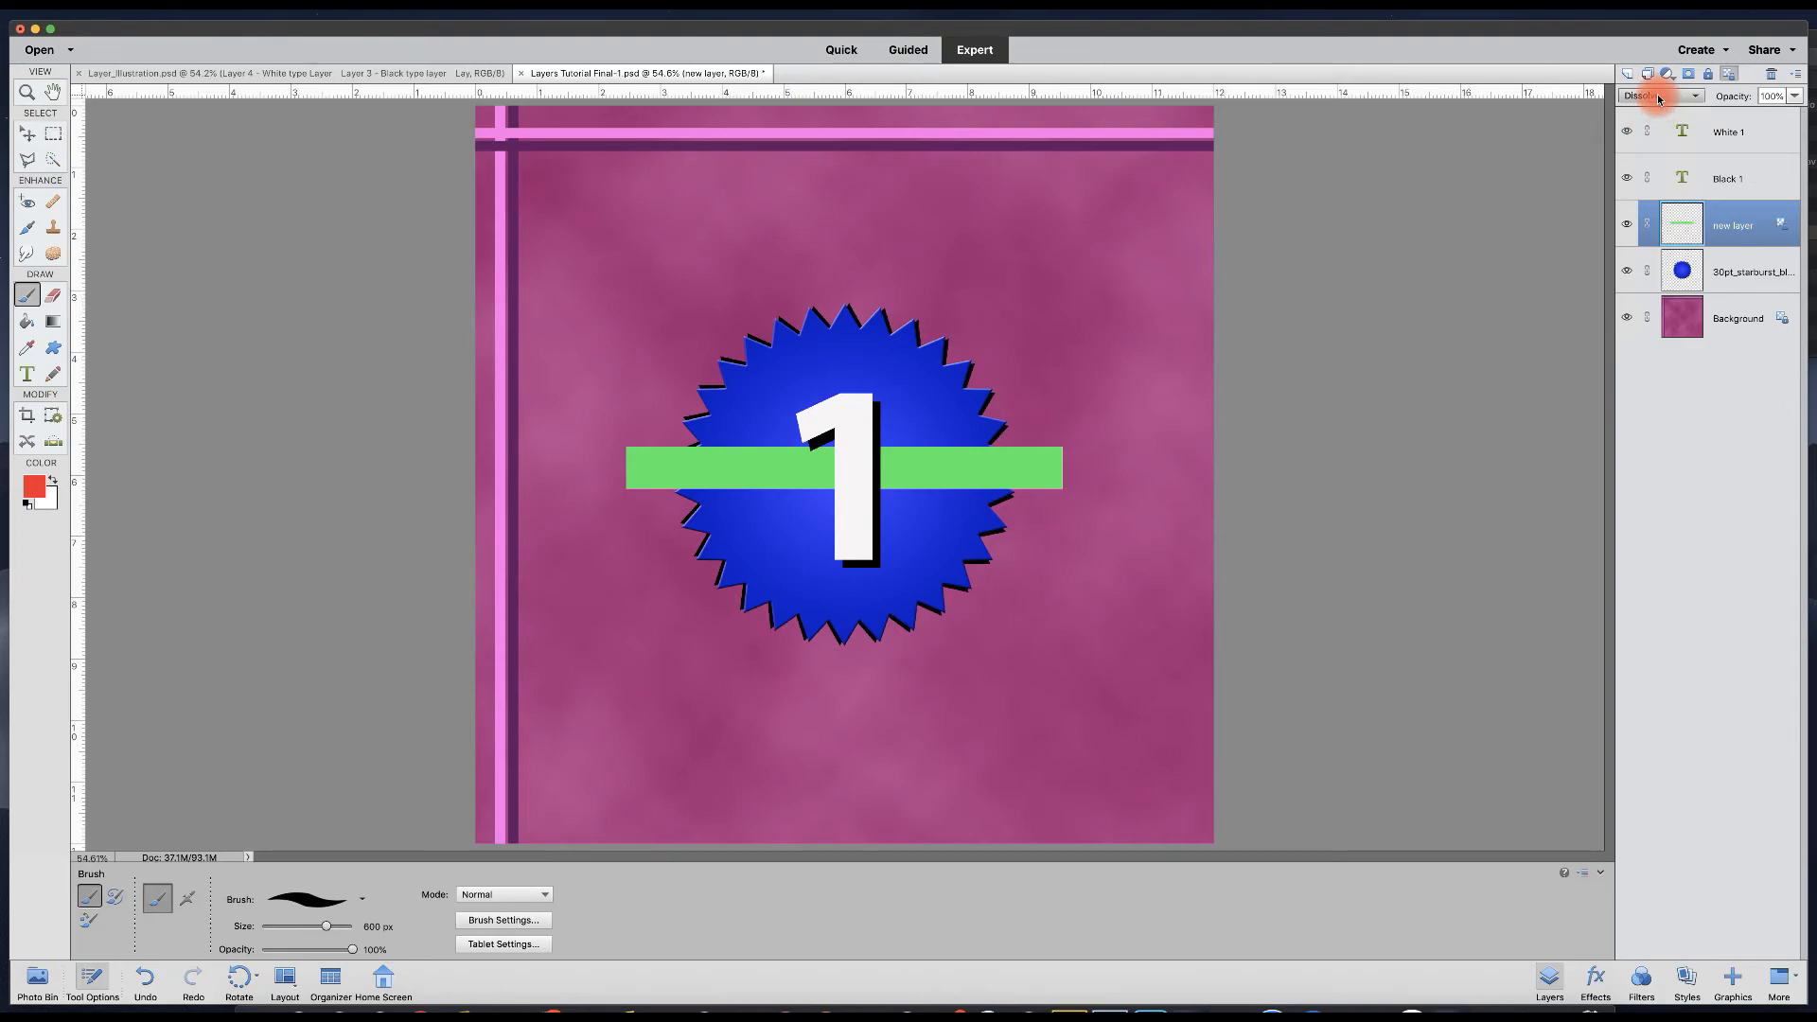
left_click(1659, 97)
left_click(1648, 121)
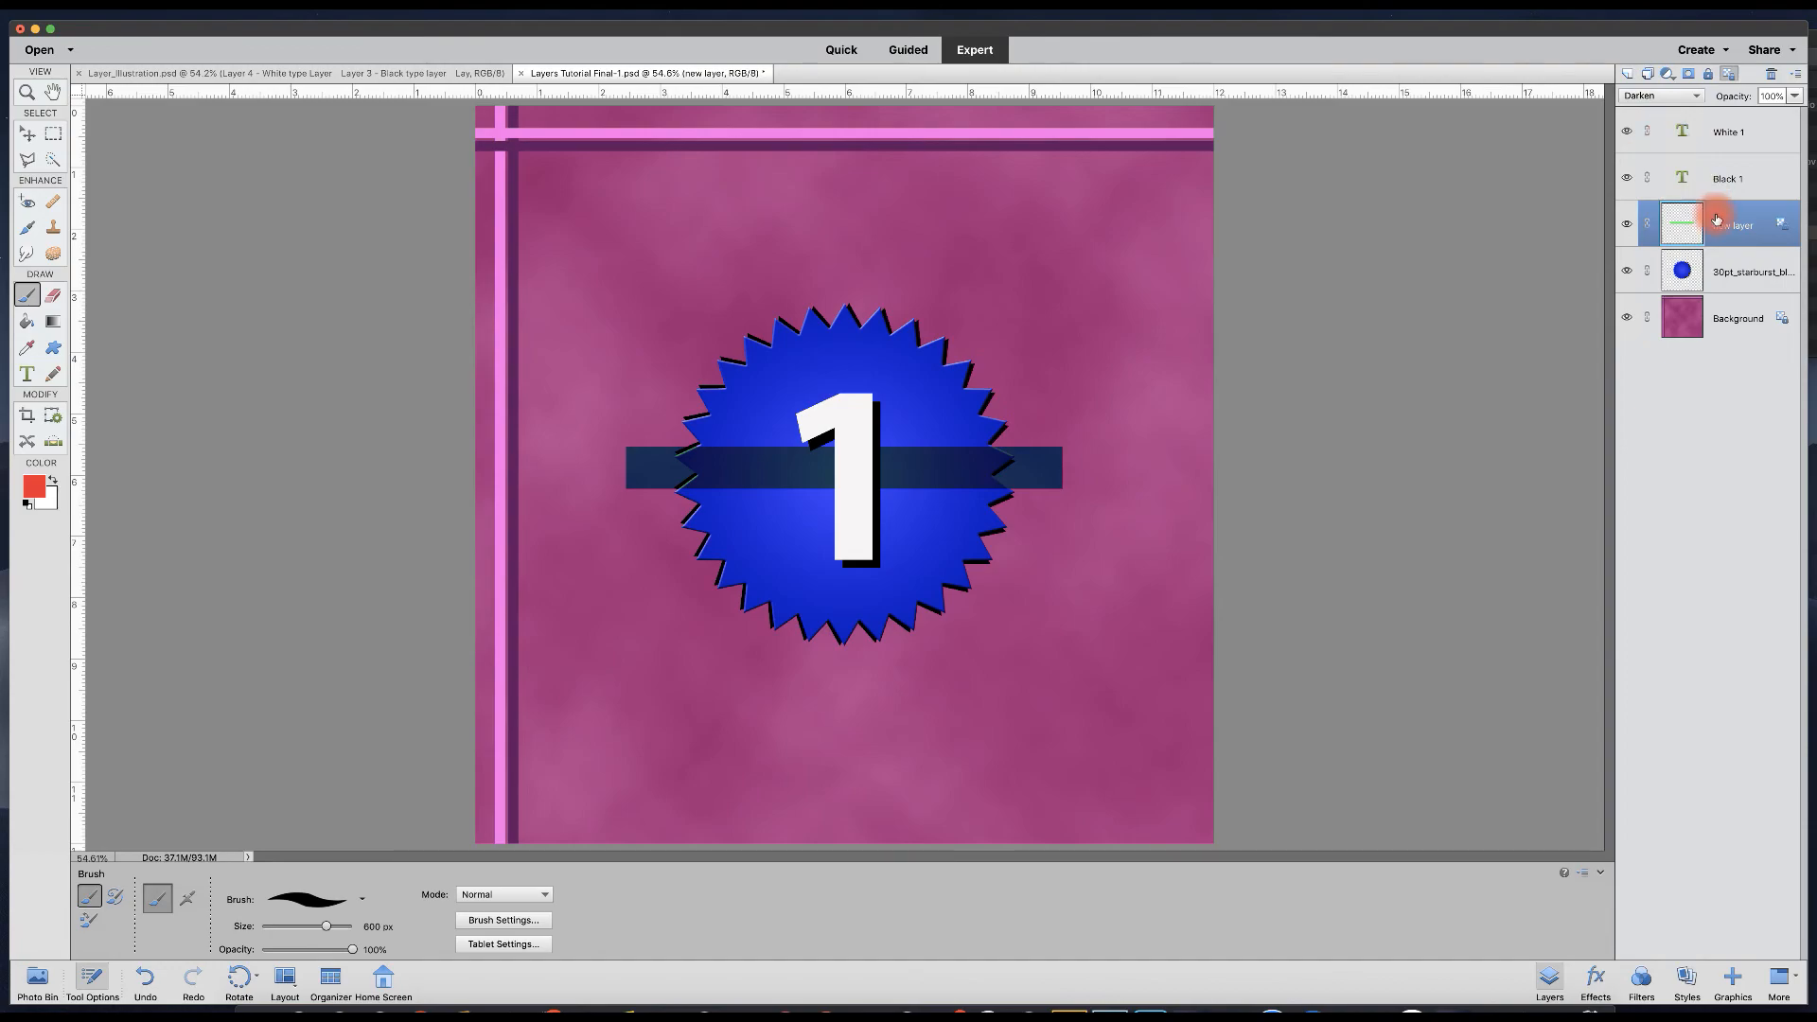
left_click(1664, 97)
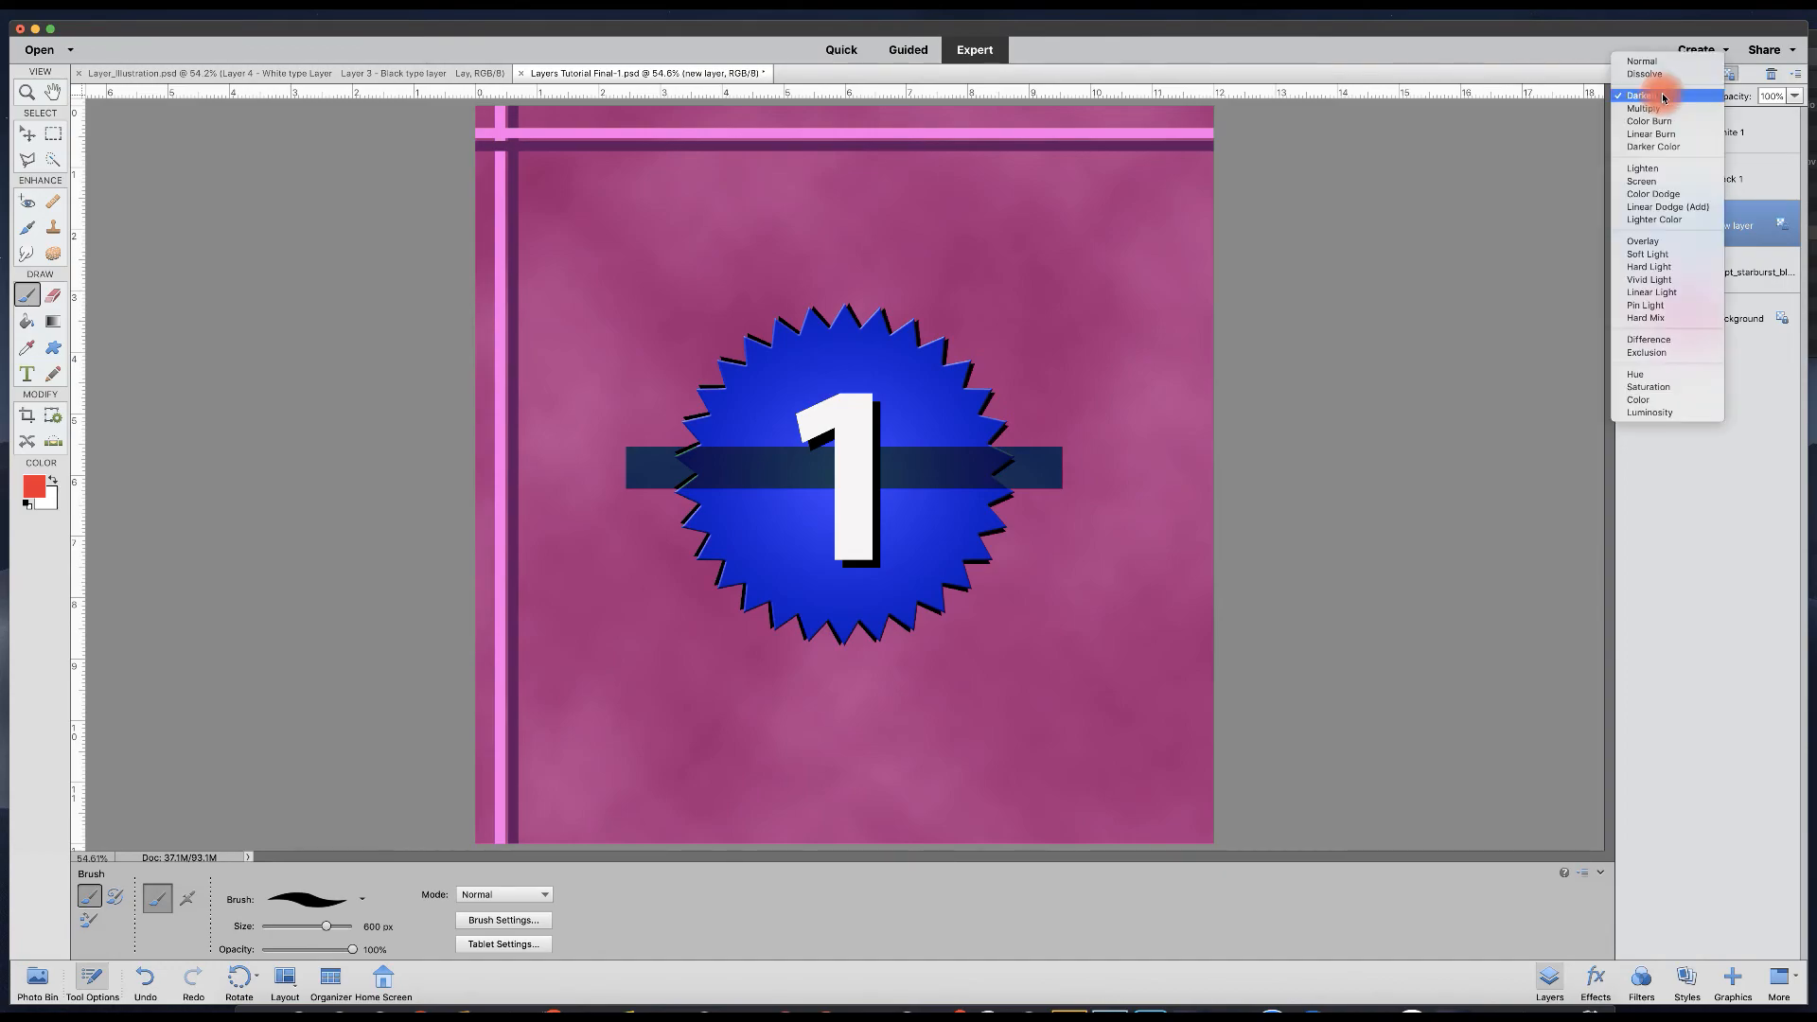
left_click(1655, 114)
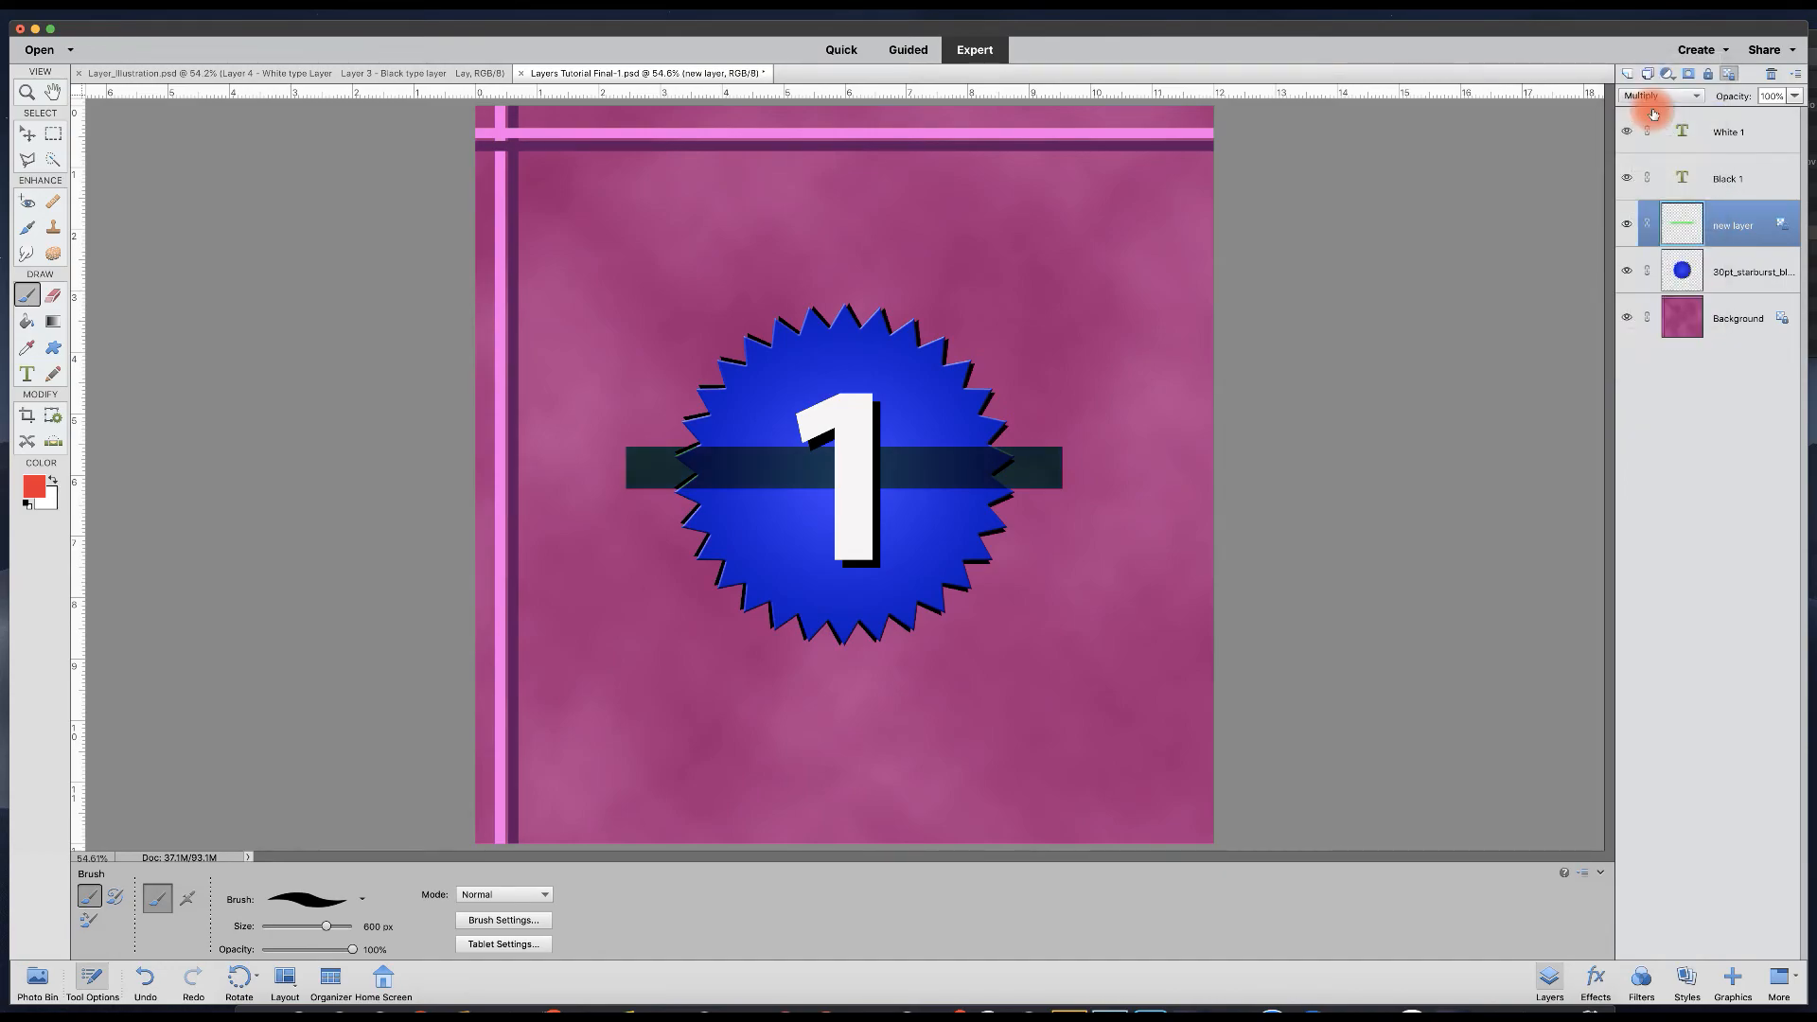
left_click(1661, 97)
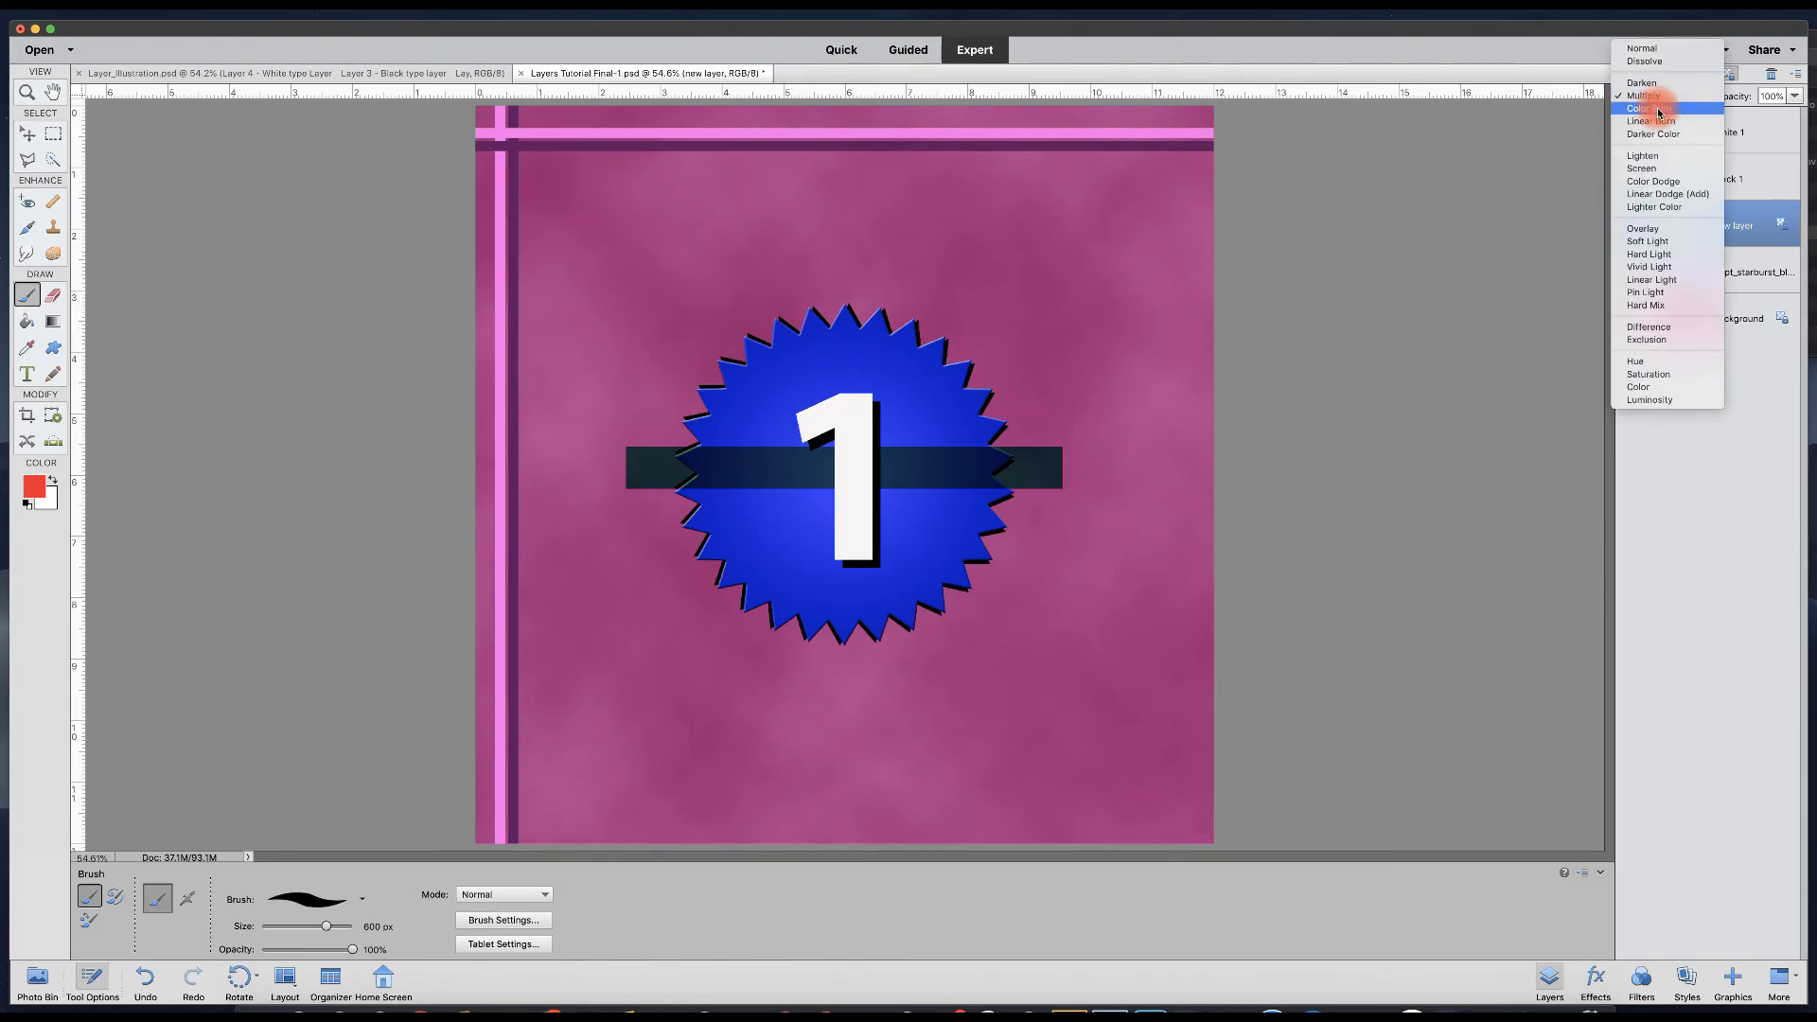
left_click(1659, 113)
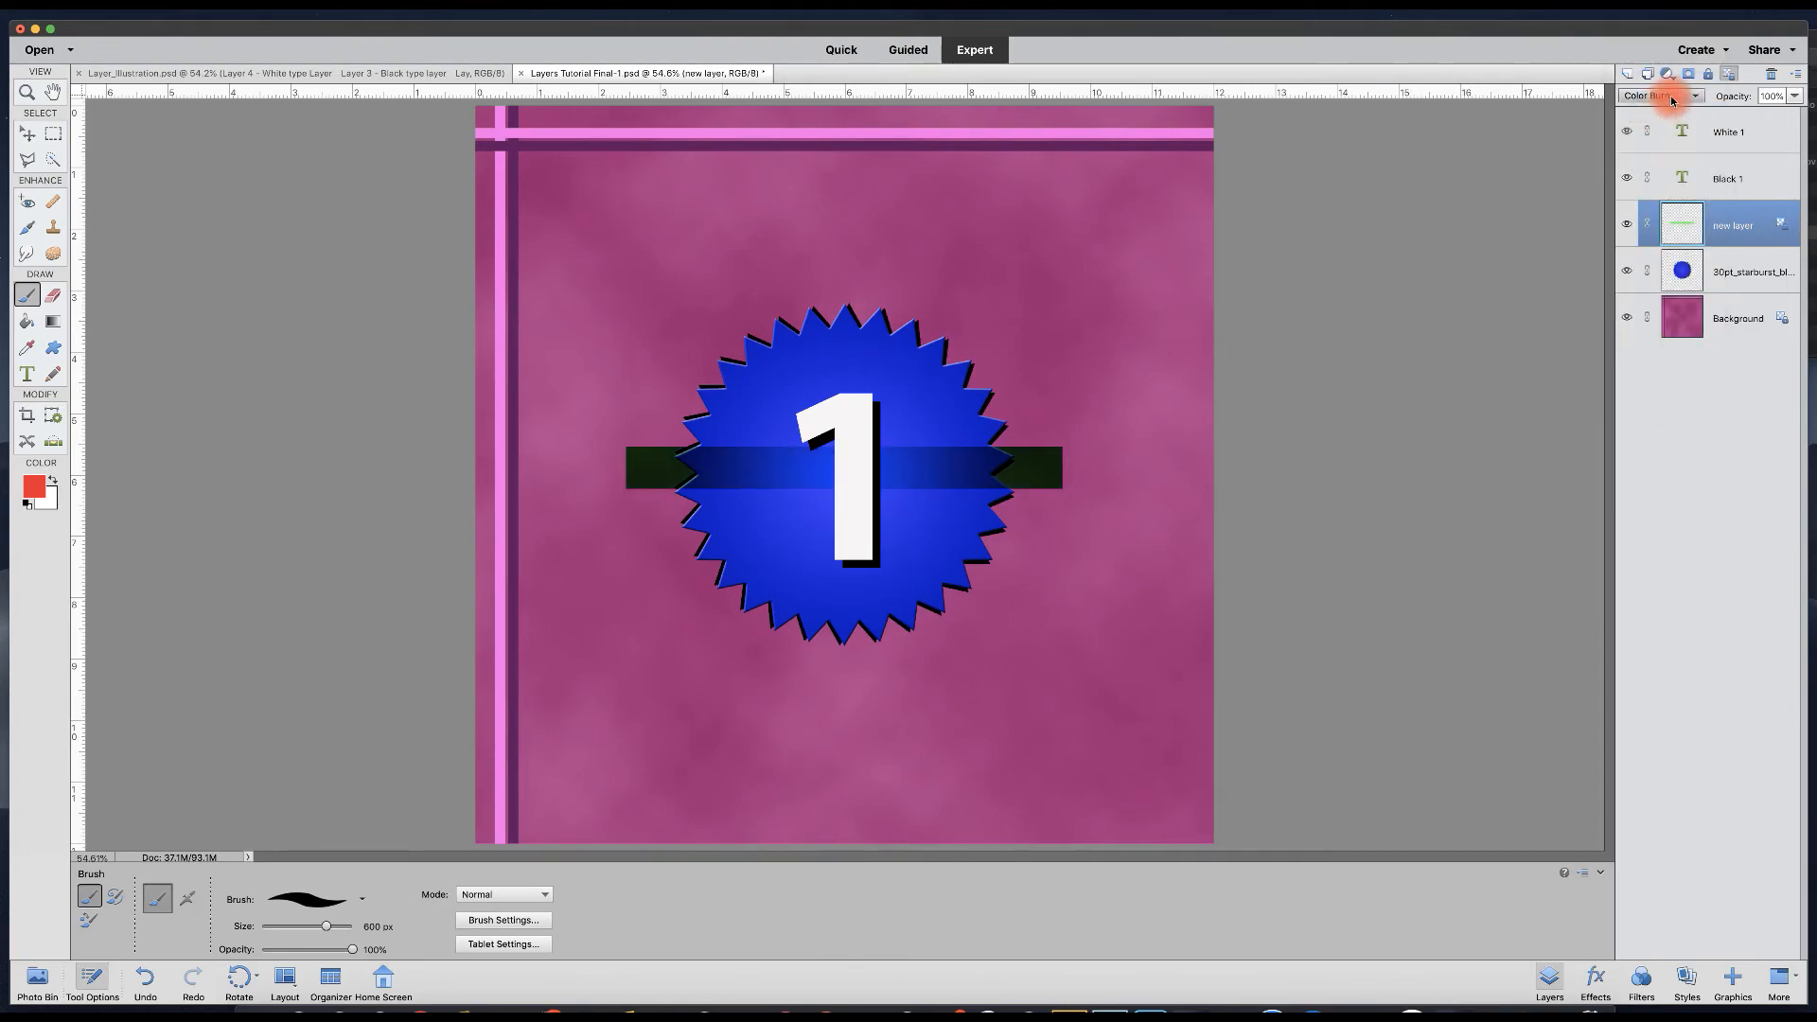
left_click(1672, 99)
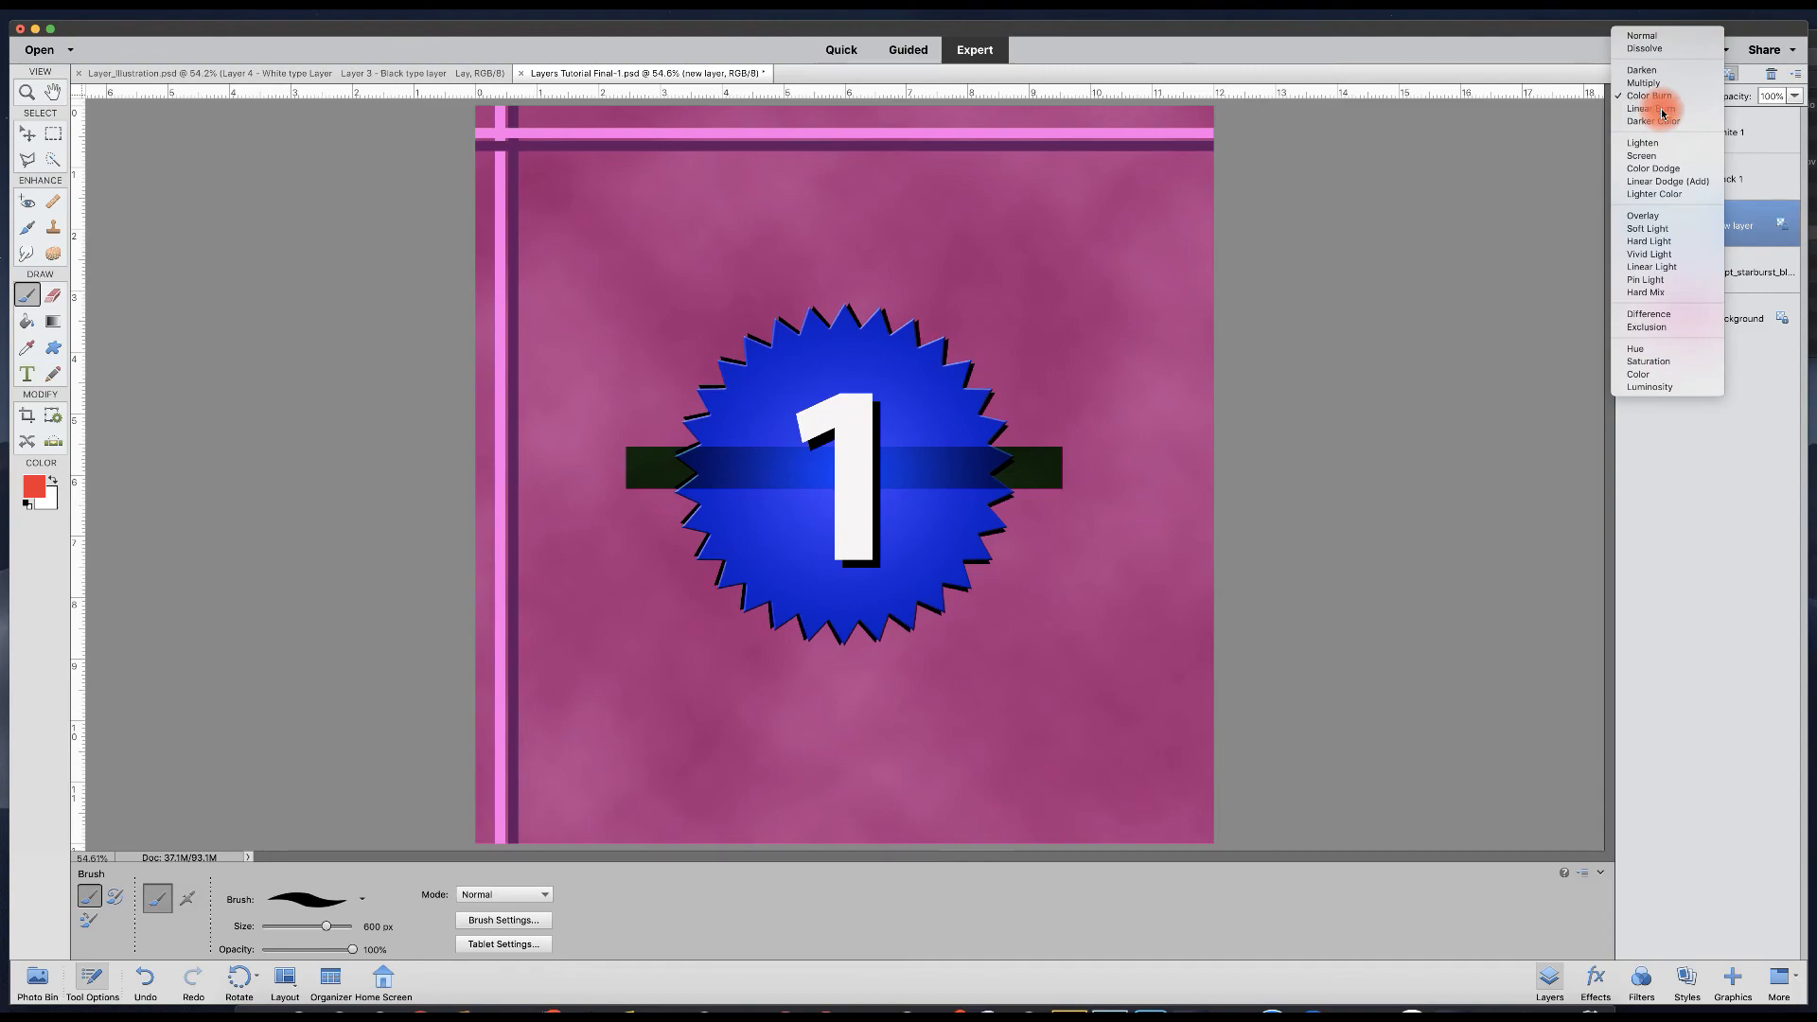
left_click(1664, 111)
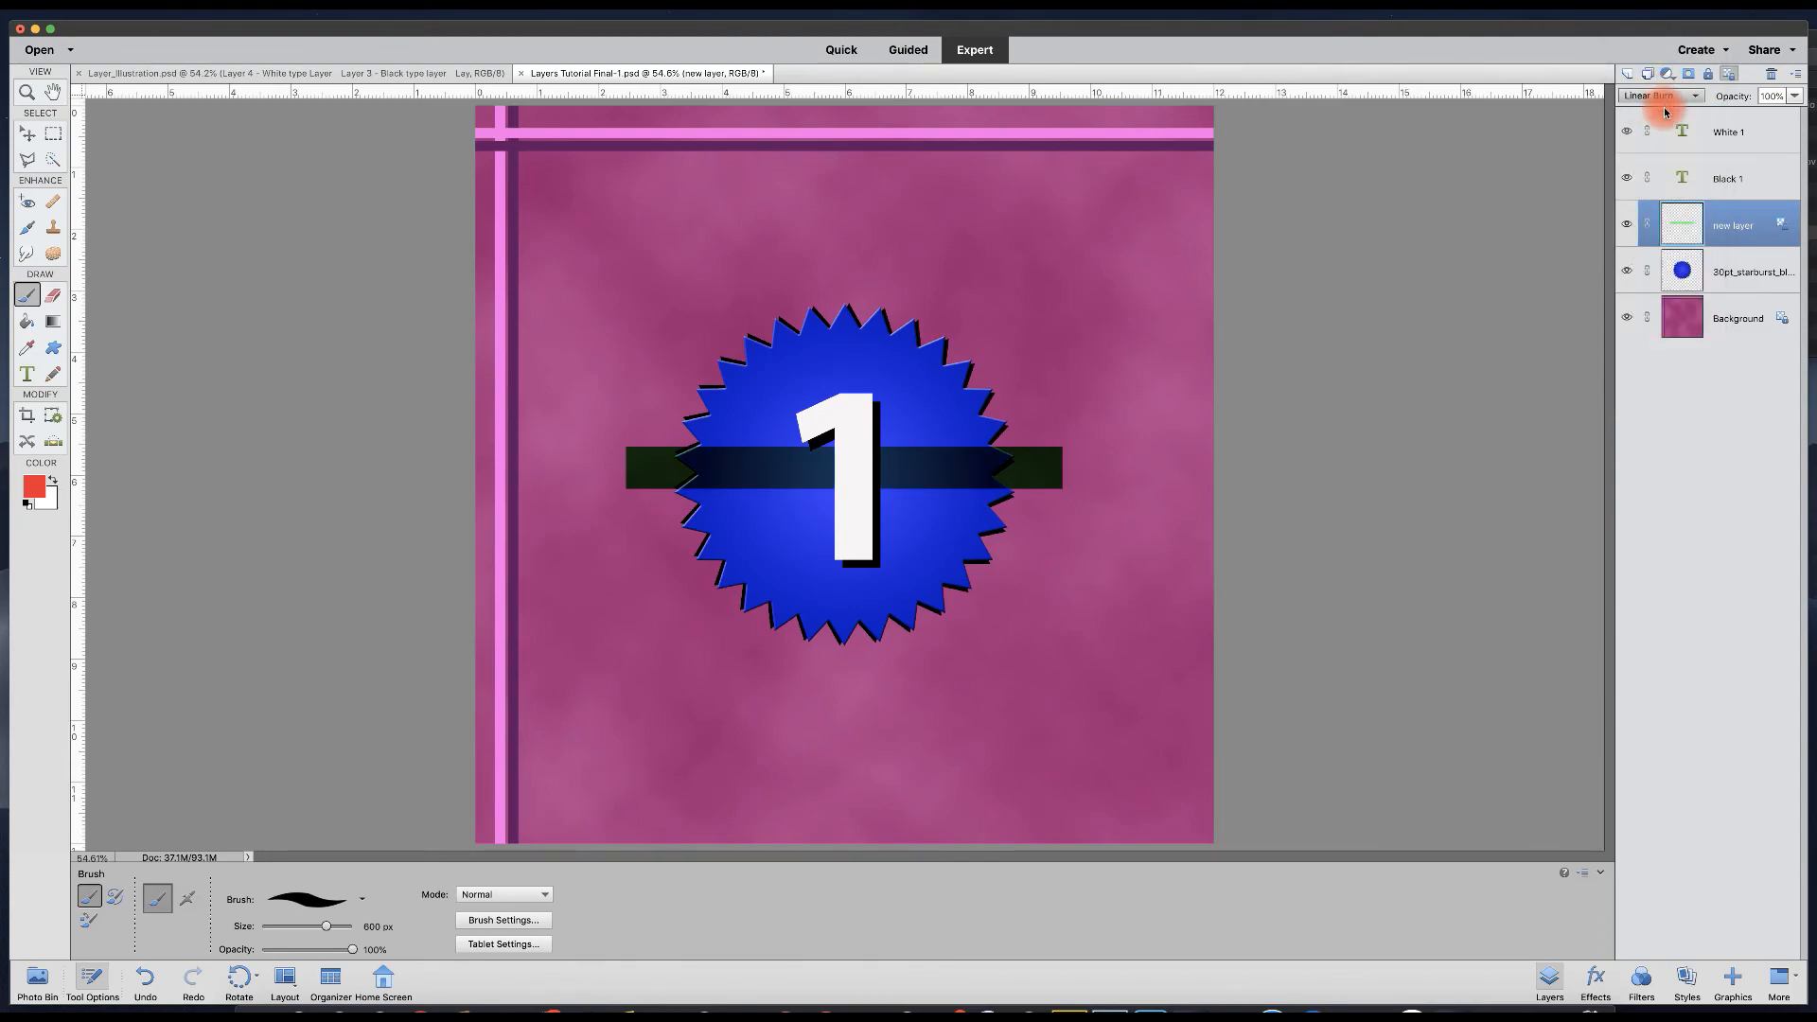
Try the Lighten, Screen and Overlay blending modes in turn on the green bar's layer.
left_click(1666, 97)
left_click(1658, 133)
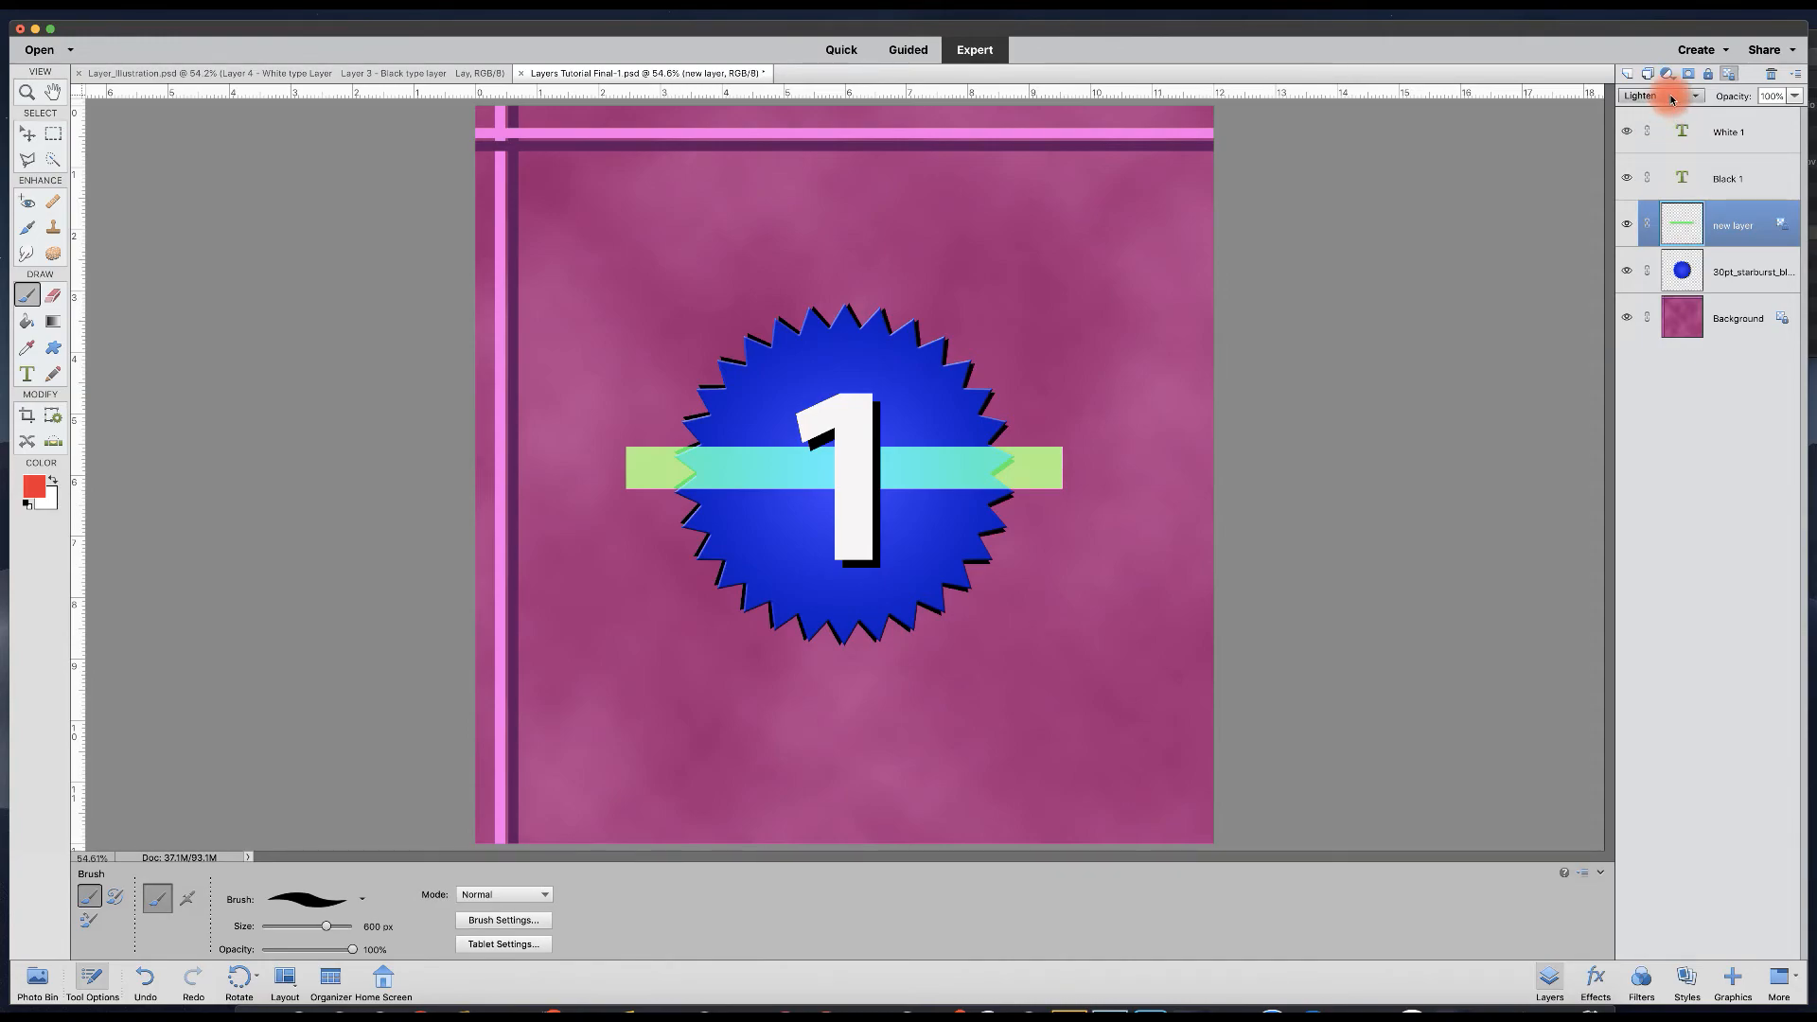
left_click(1668, 102)
left_click(1659, 111)
left_click(1672, 99)
left_click(1653, 158)
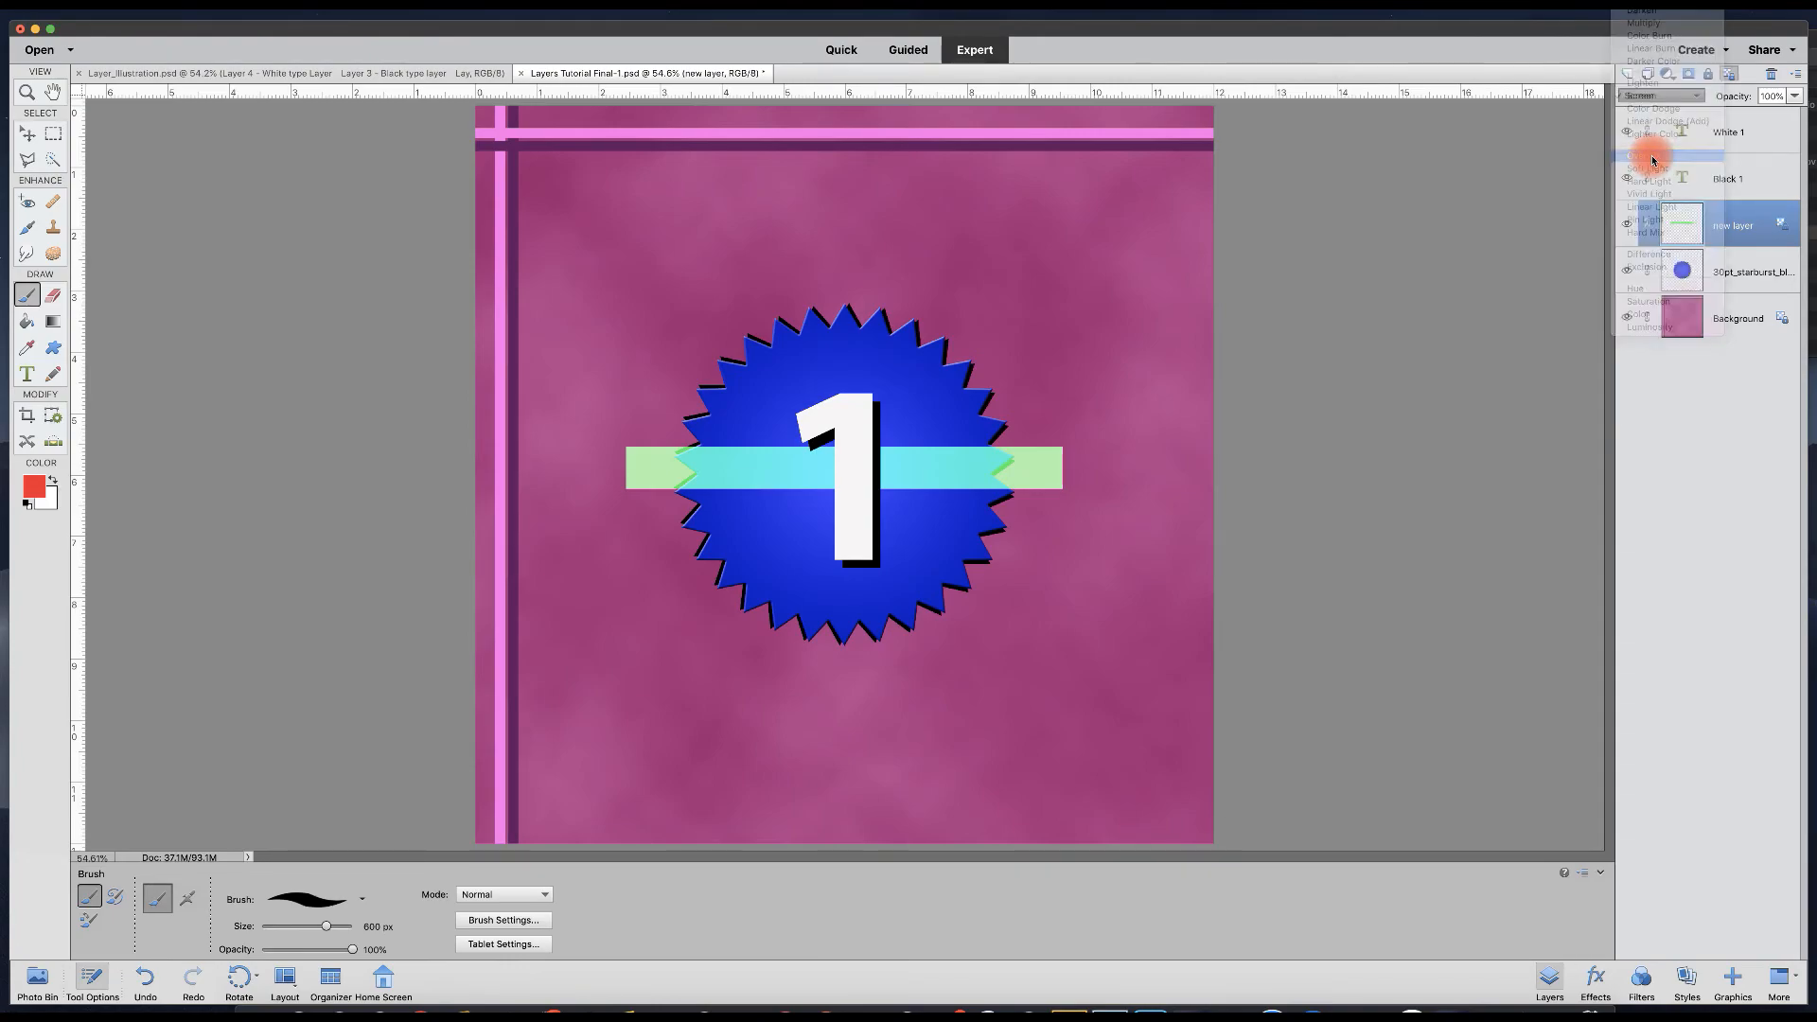
Try the Luminosity and Hue blending modes on the green bar's layer, and return its mode to Normal.
left_click(1664, 99)
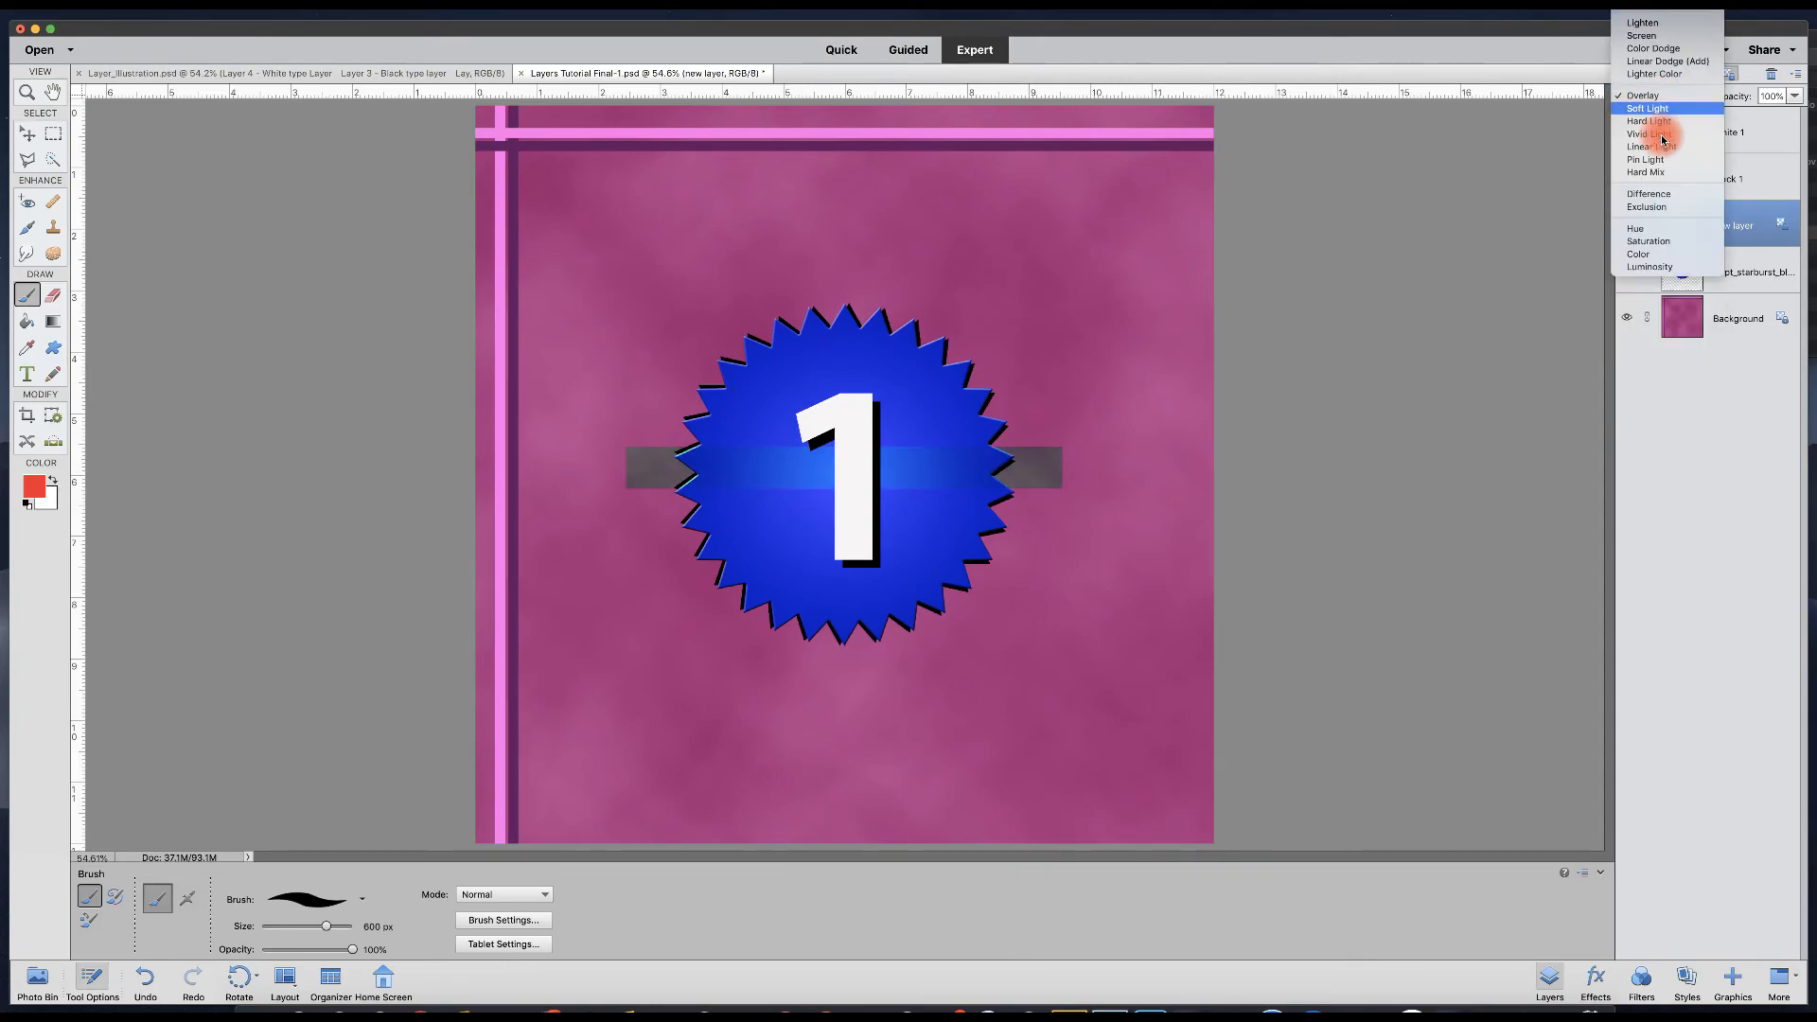
left_click(1655, 268)
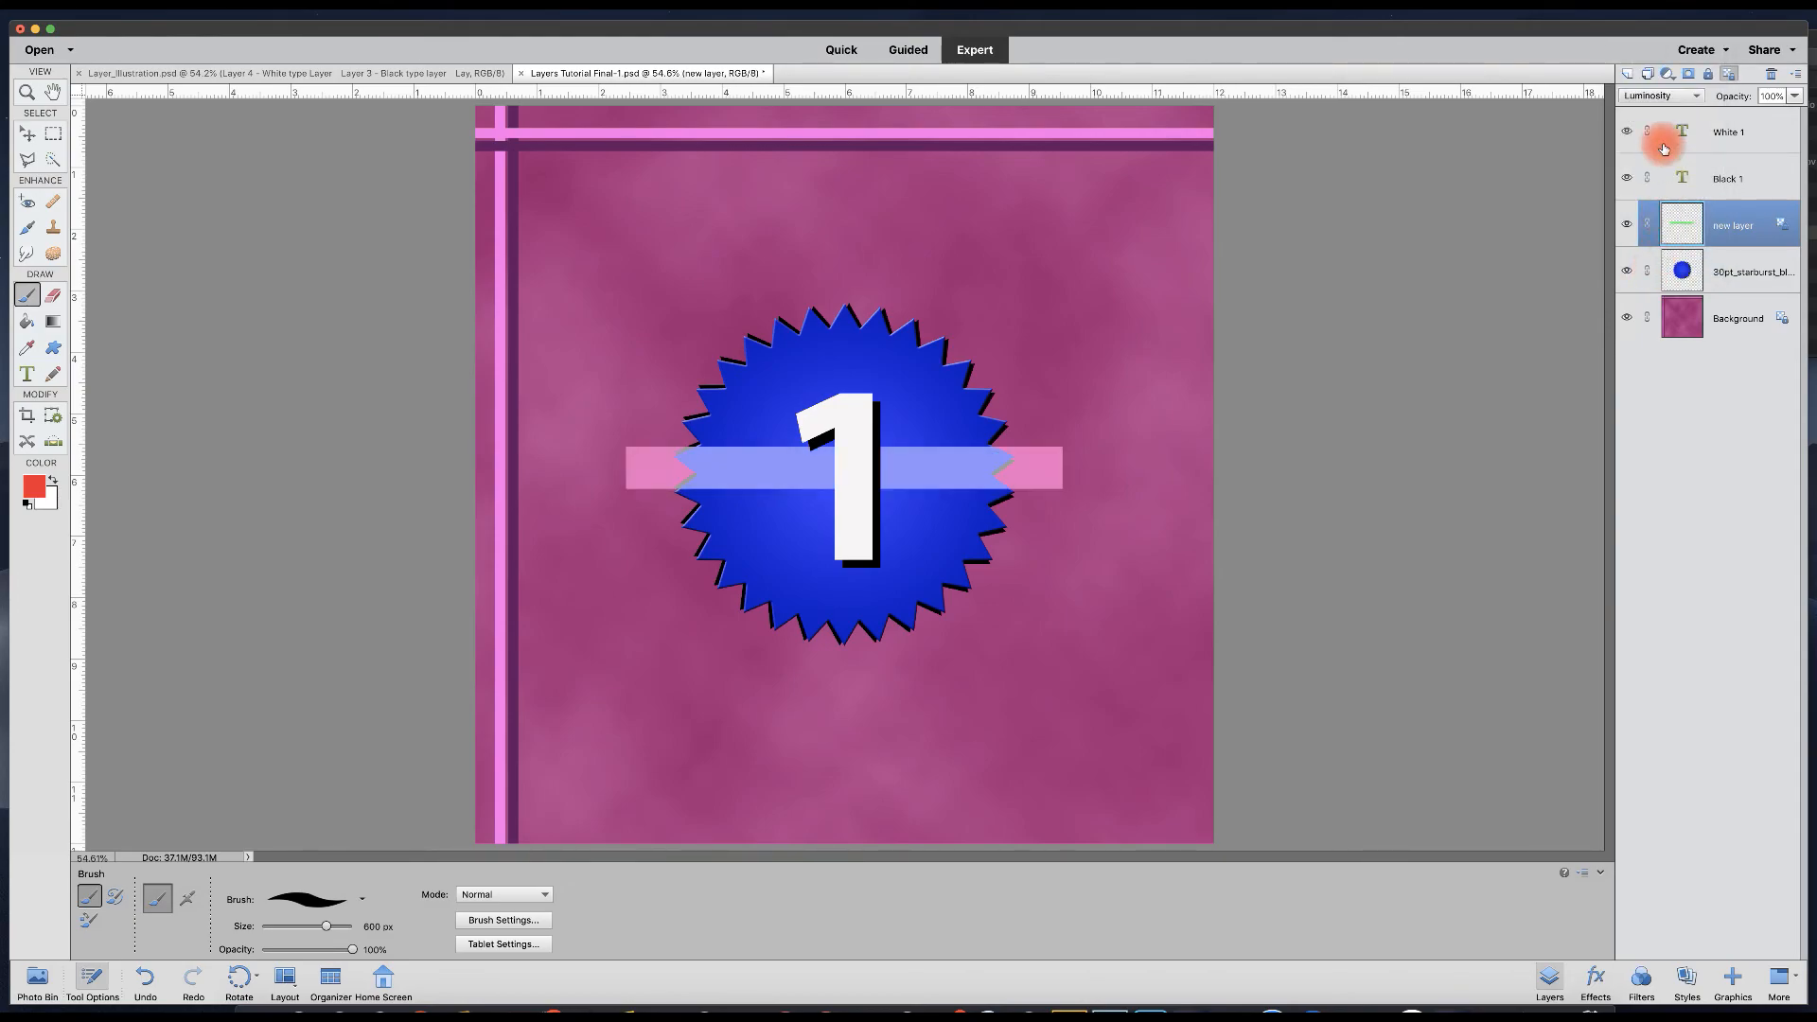
left_click(1659, 95)
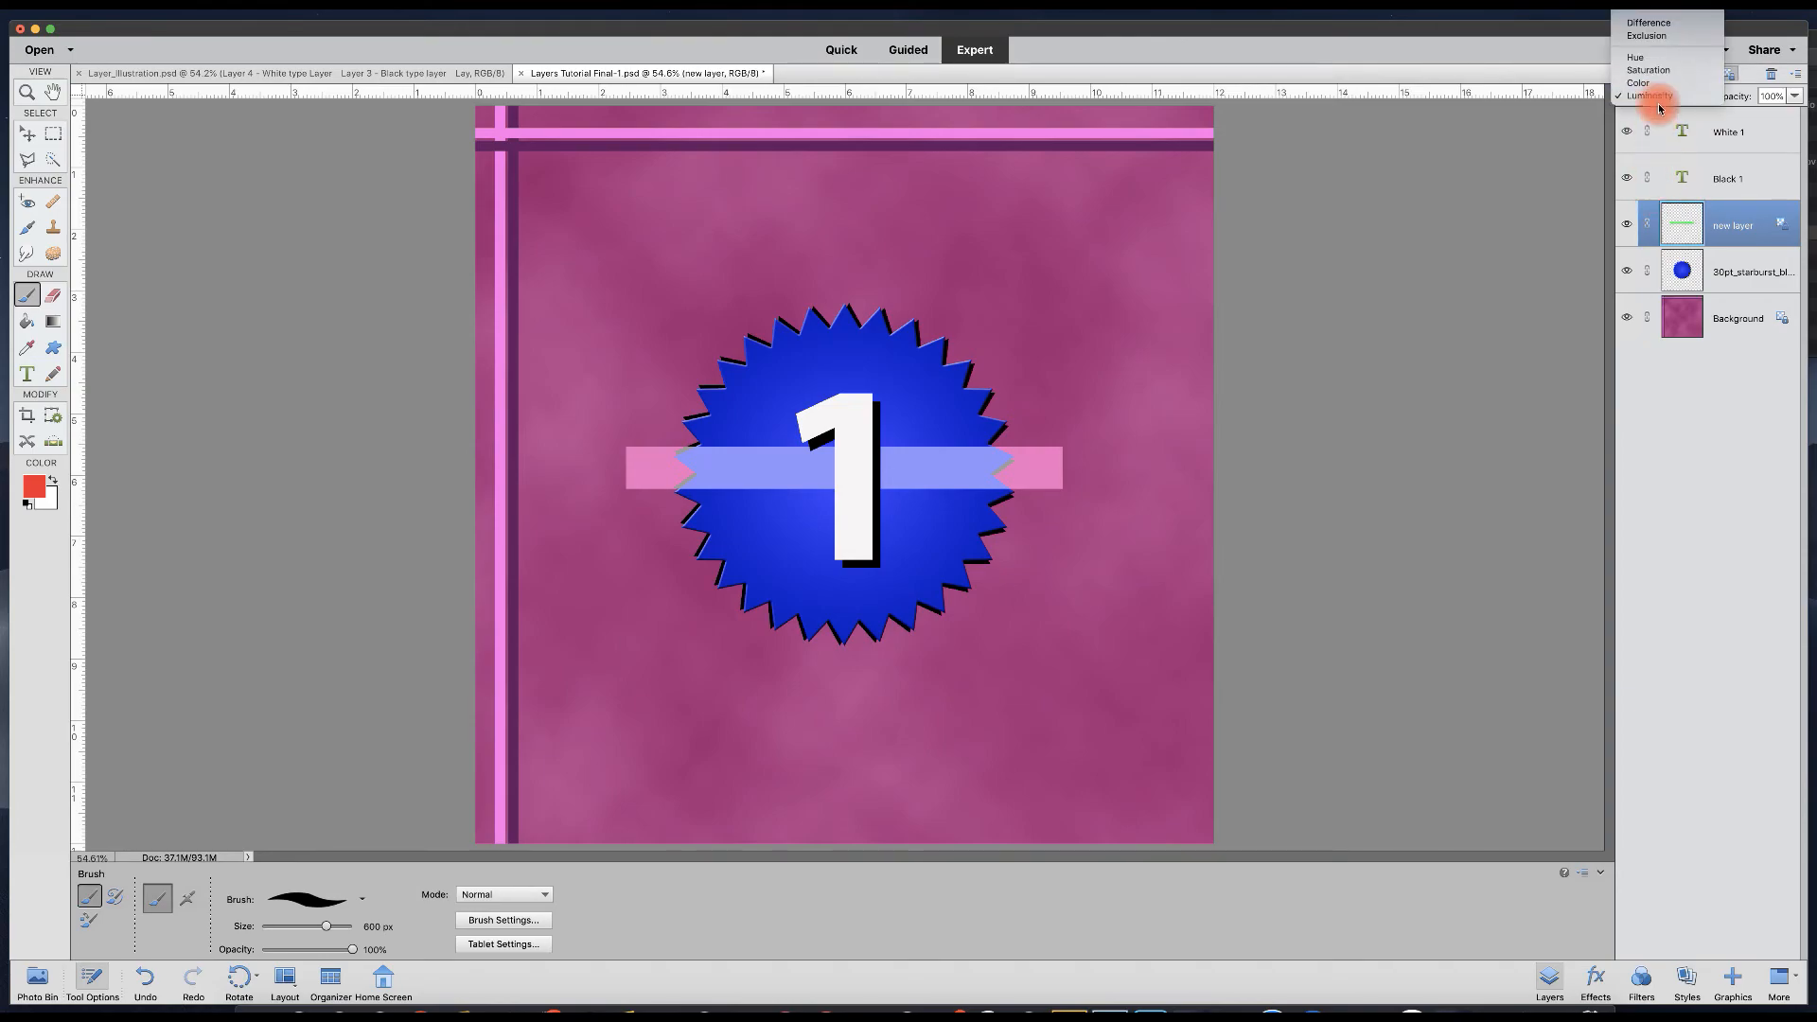
left_click(1649, 61)
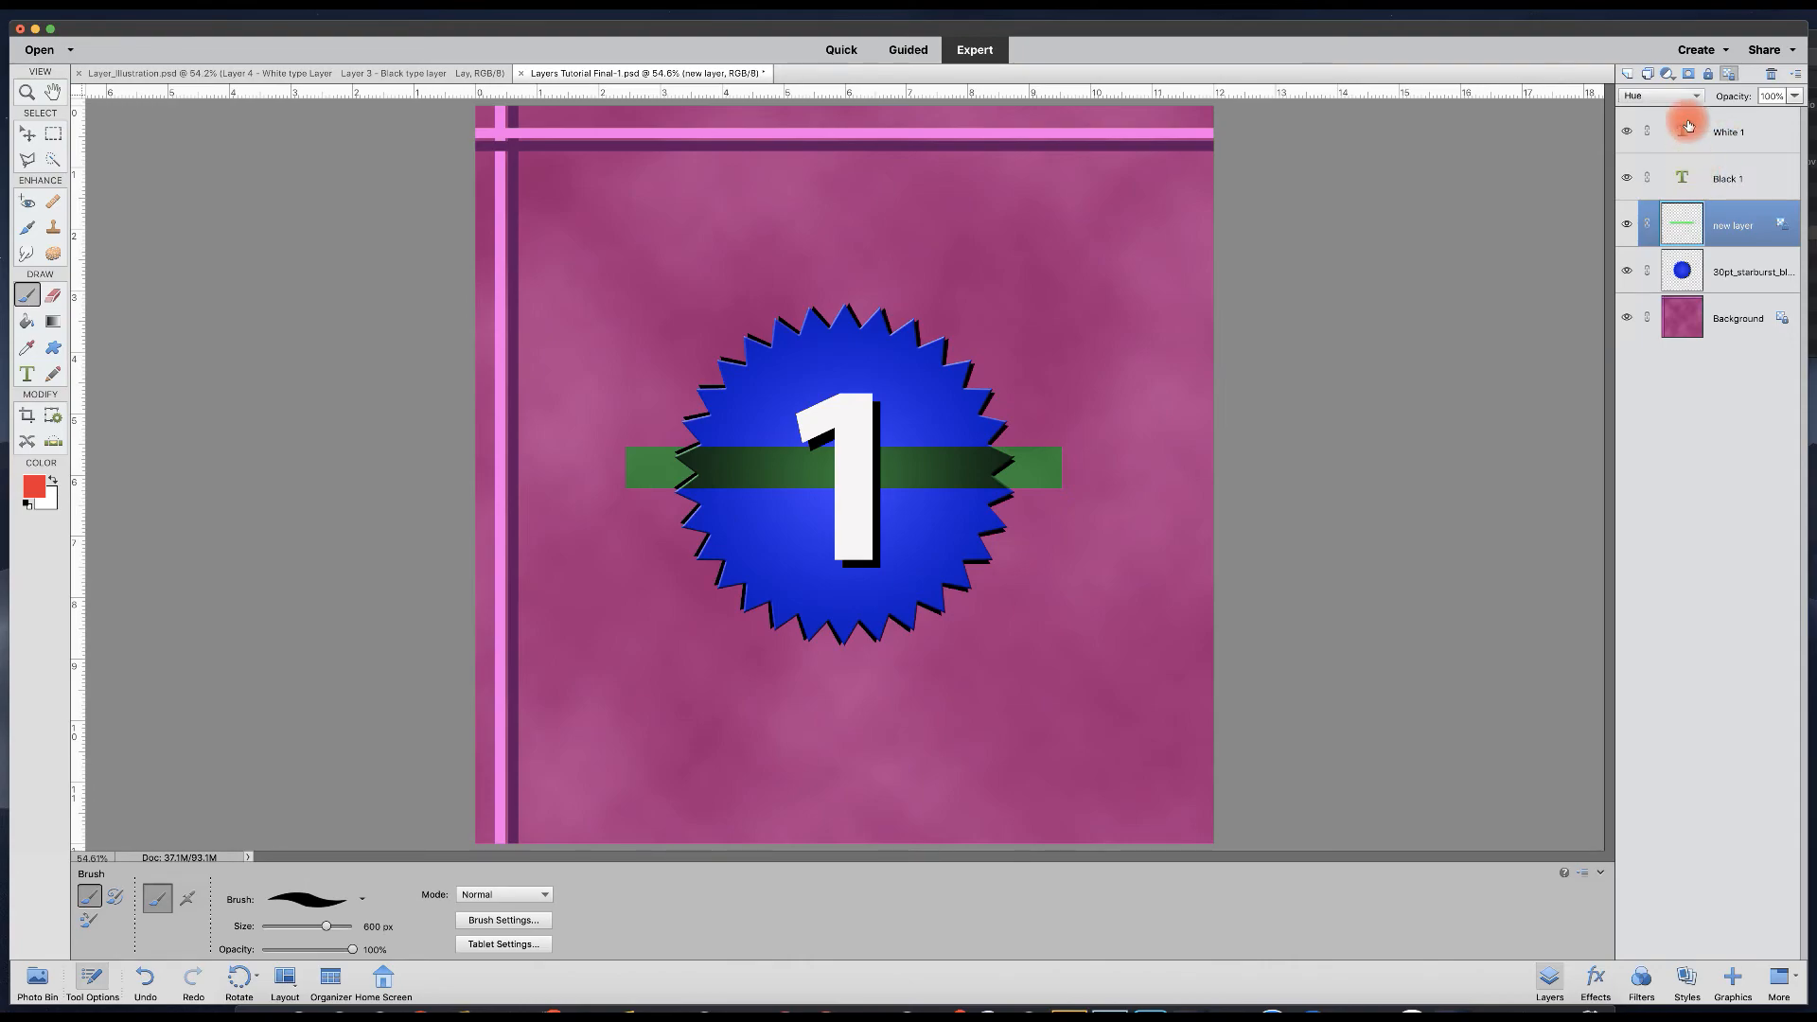
left_click(1666, 96)
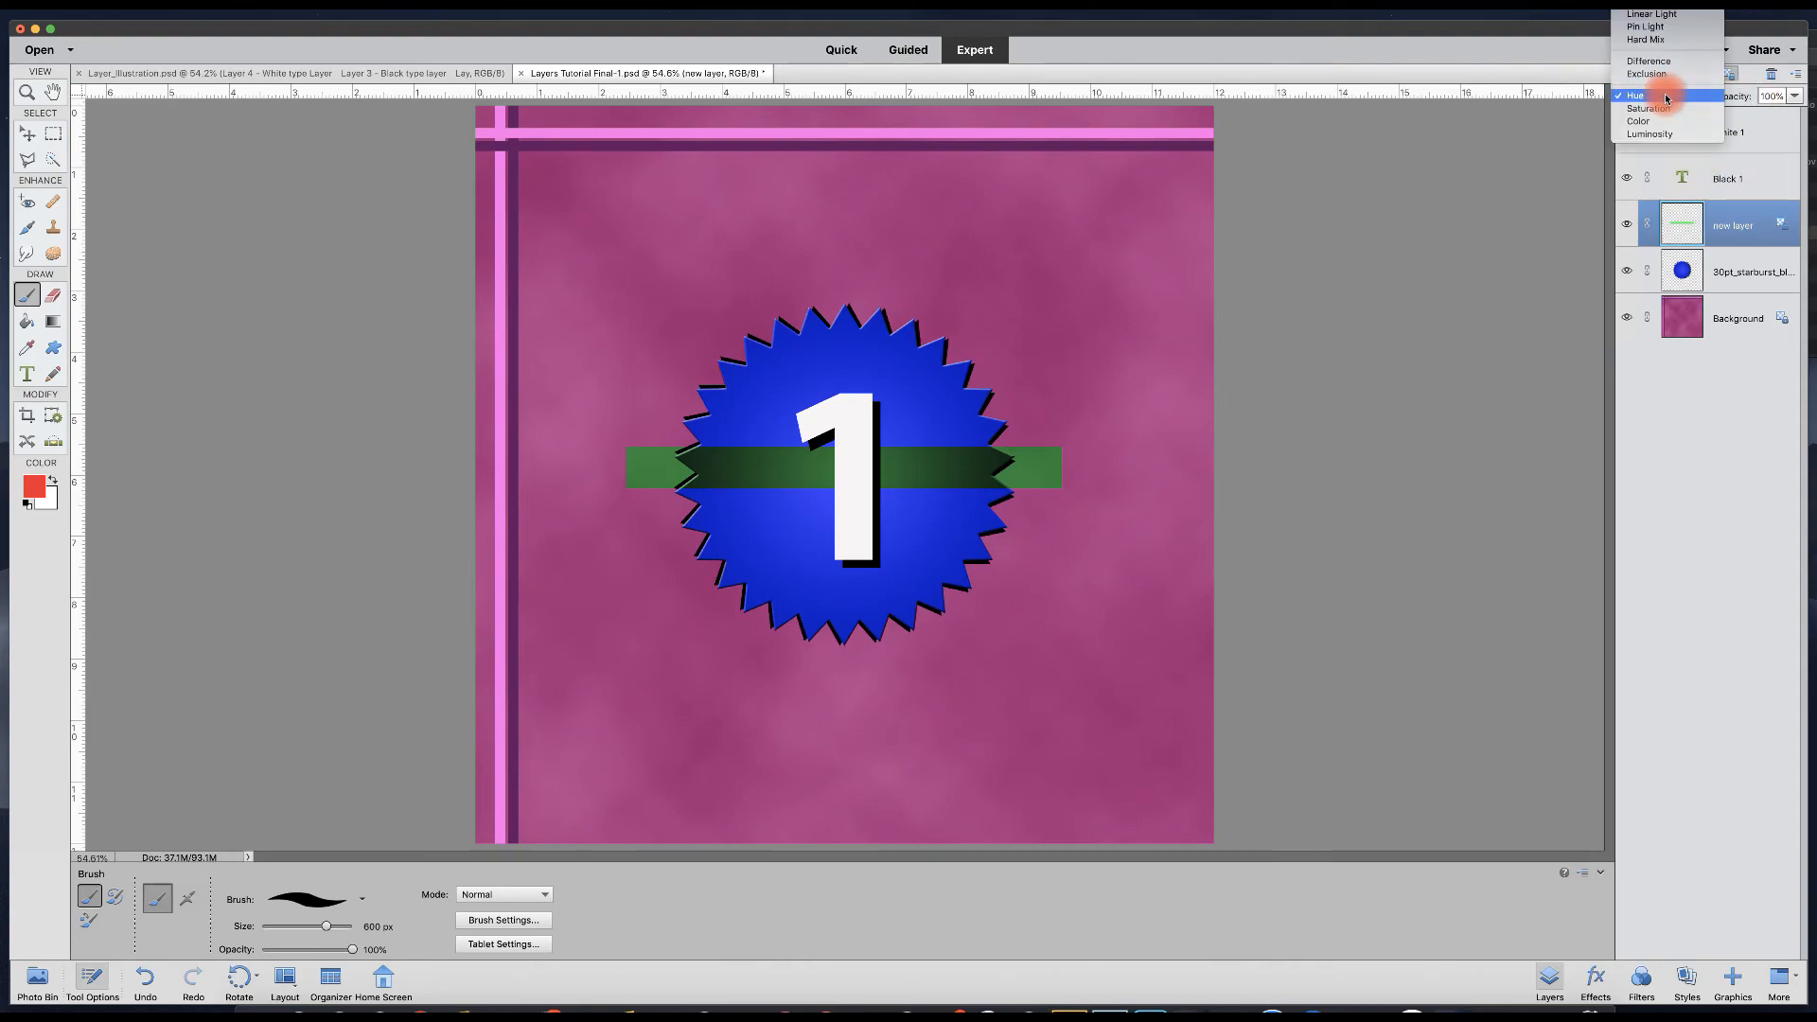
mouse_move(1655, 6)
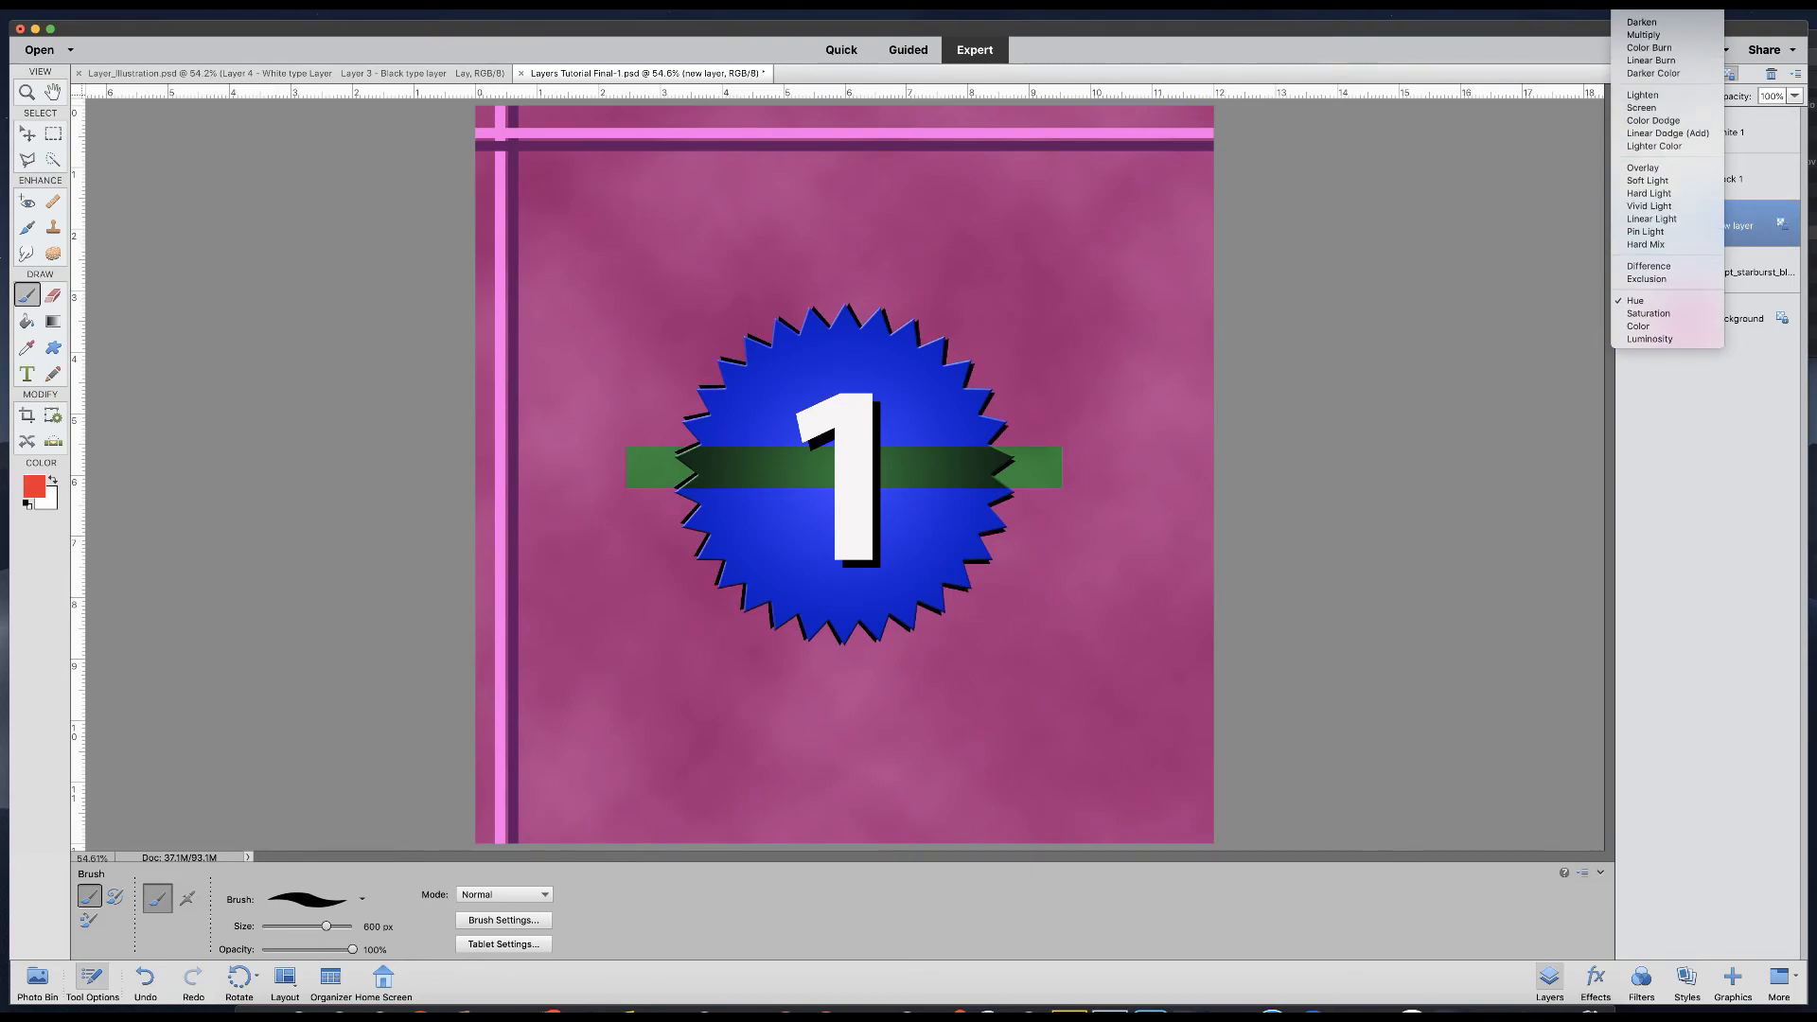
left_click(1652, 6)
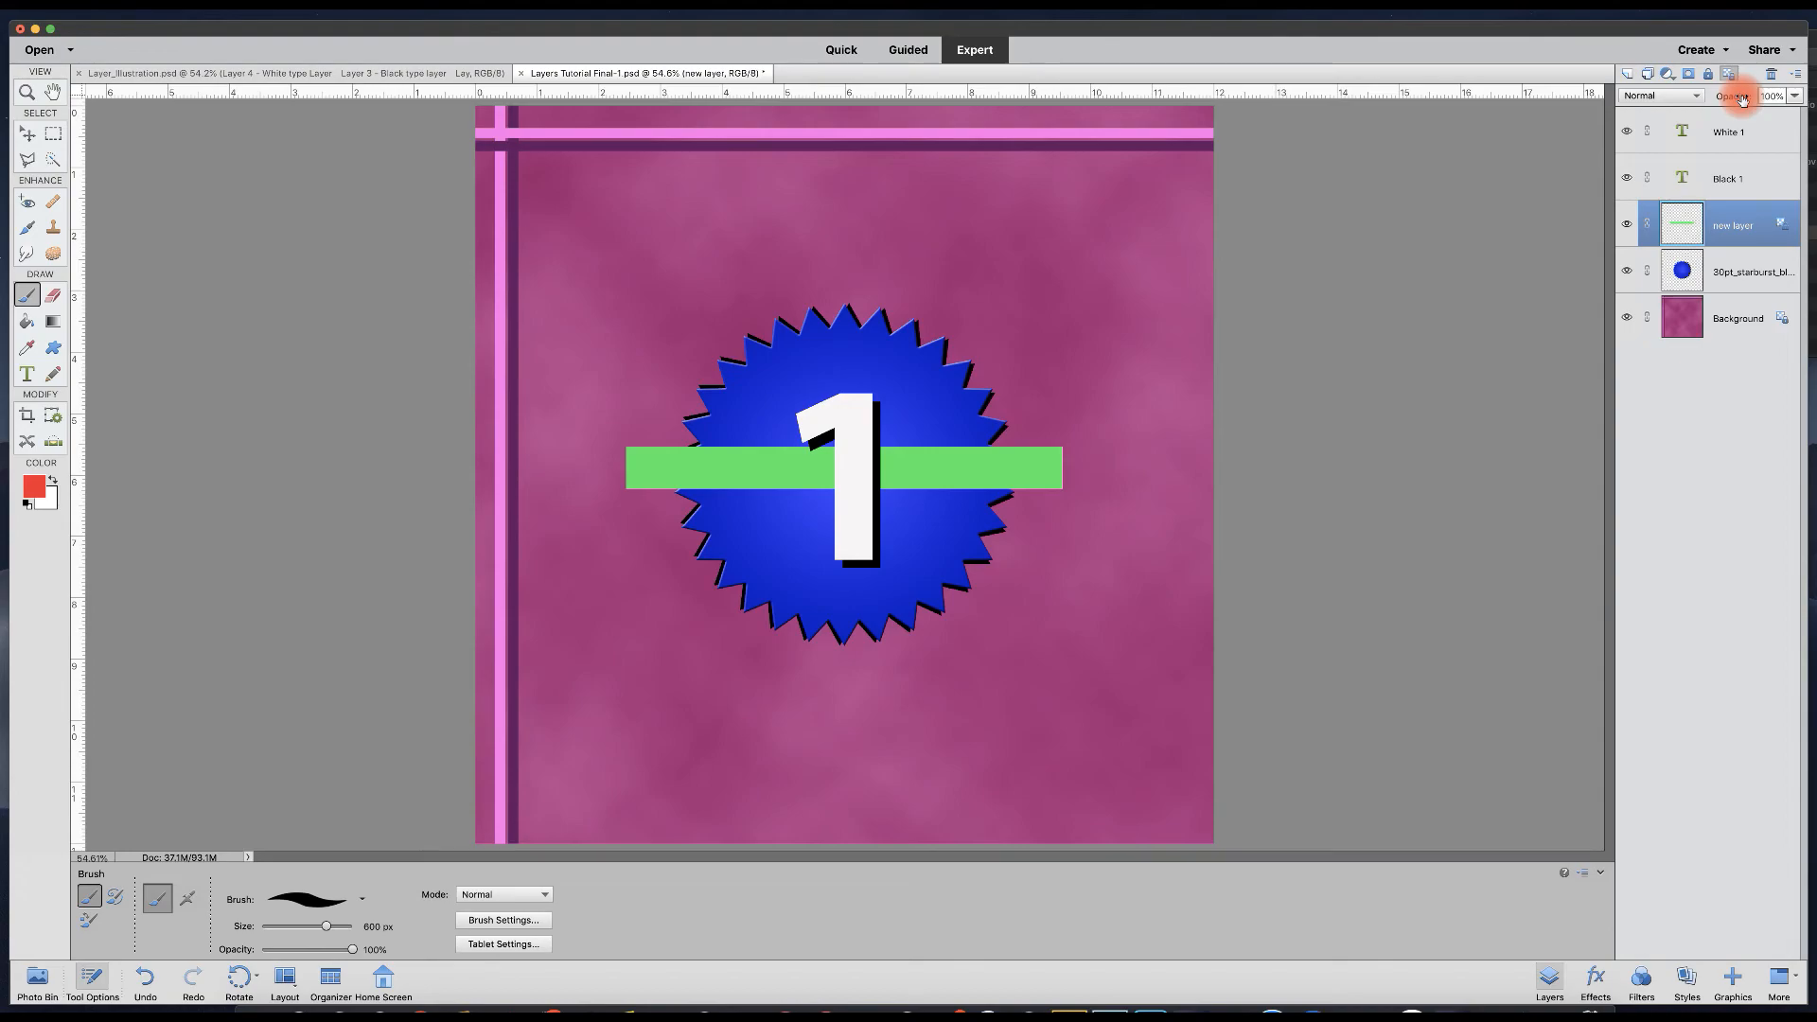
Lower the green bar layer's opacity to 77% and further to 10%, and restore it to 100%.
mouse_move(1740, 98)
left_mouse_down()
mouse_move(1714, 98)
mouse_move(1748, 98)
left_mouse_up()
left_click_drag(1748, 97, 1808, 102)
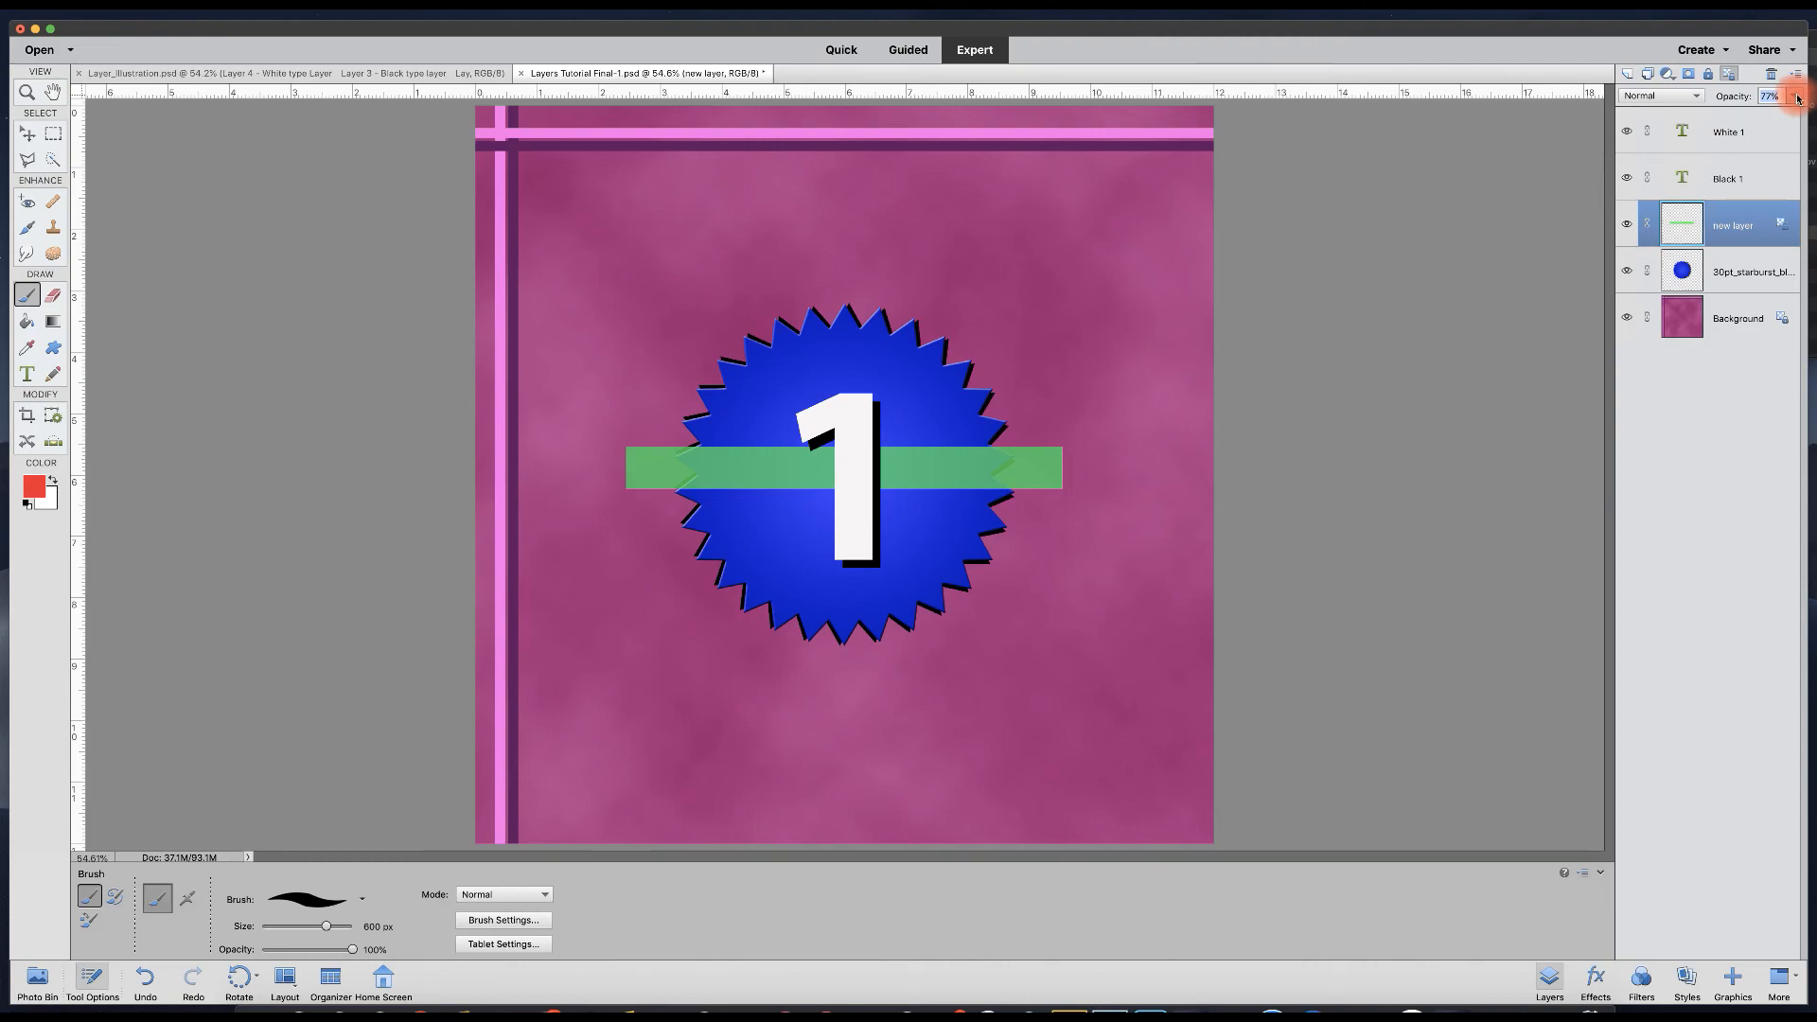
left_click(1797, 97)
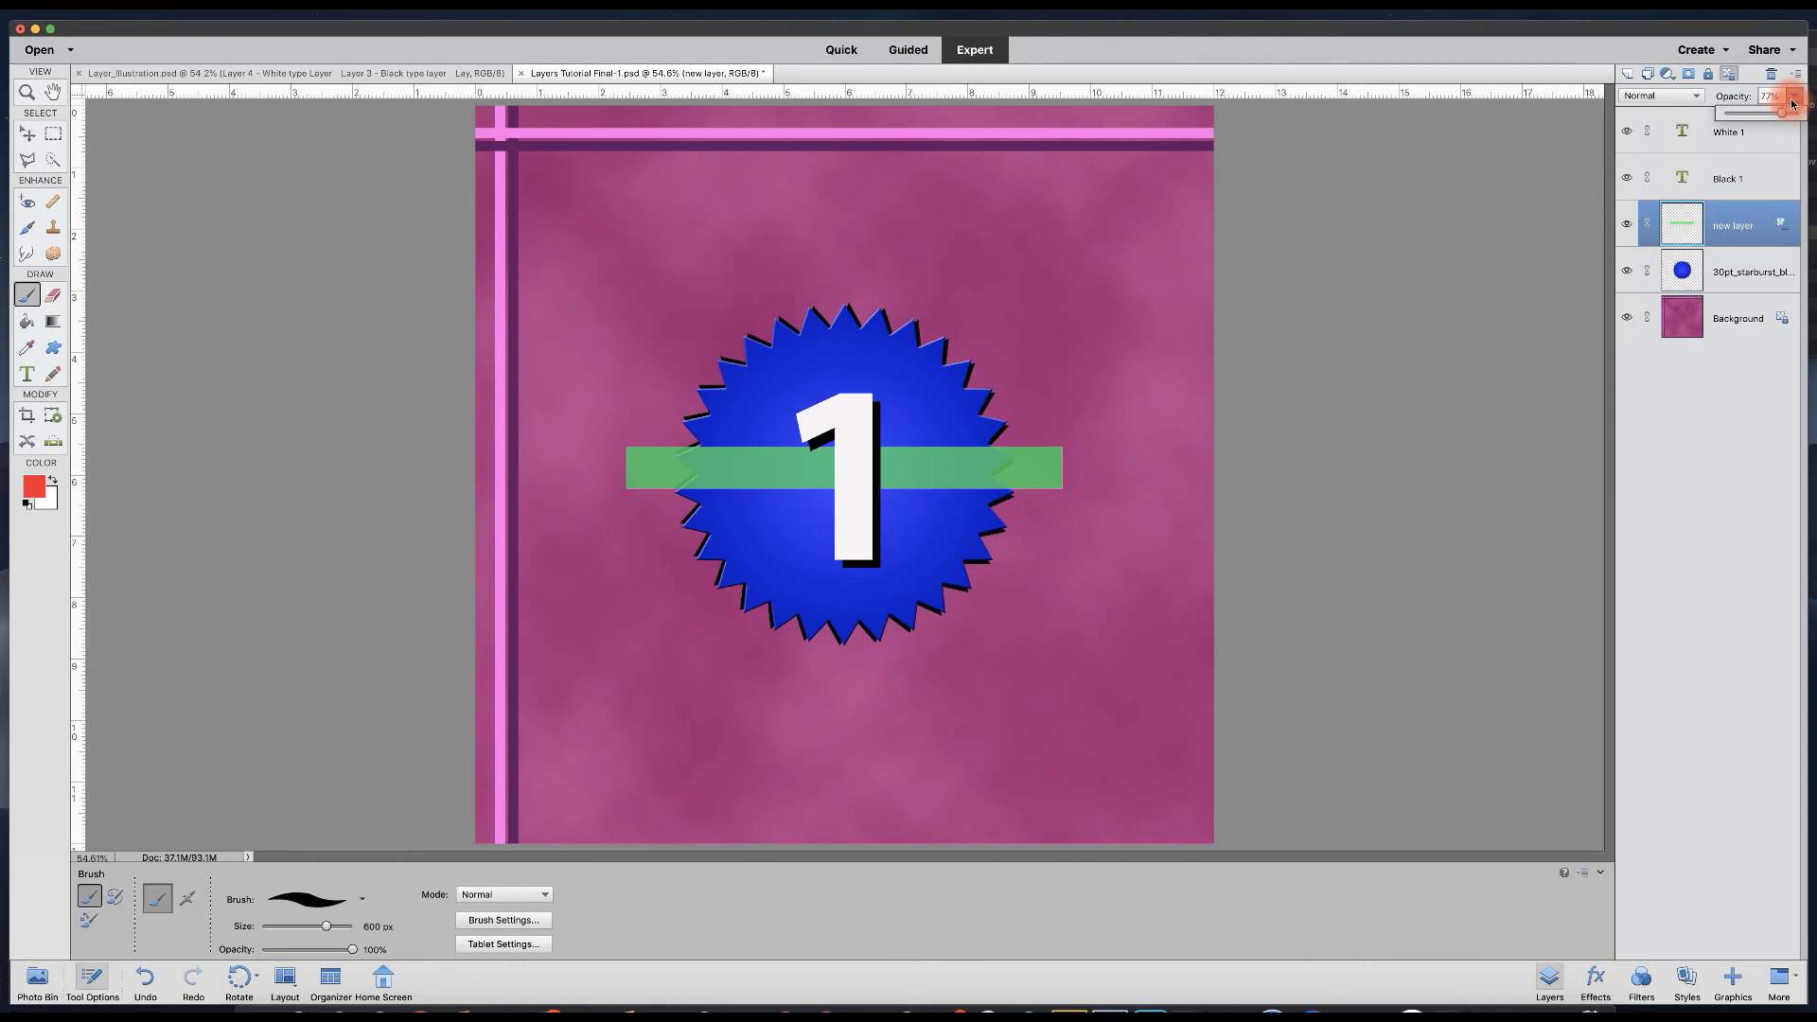
left_click_drag(1785, 117, 1733, 119)
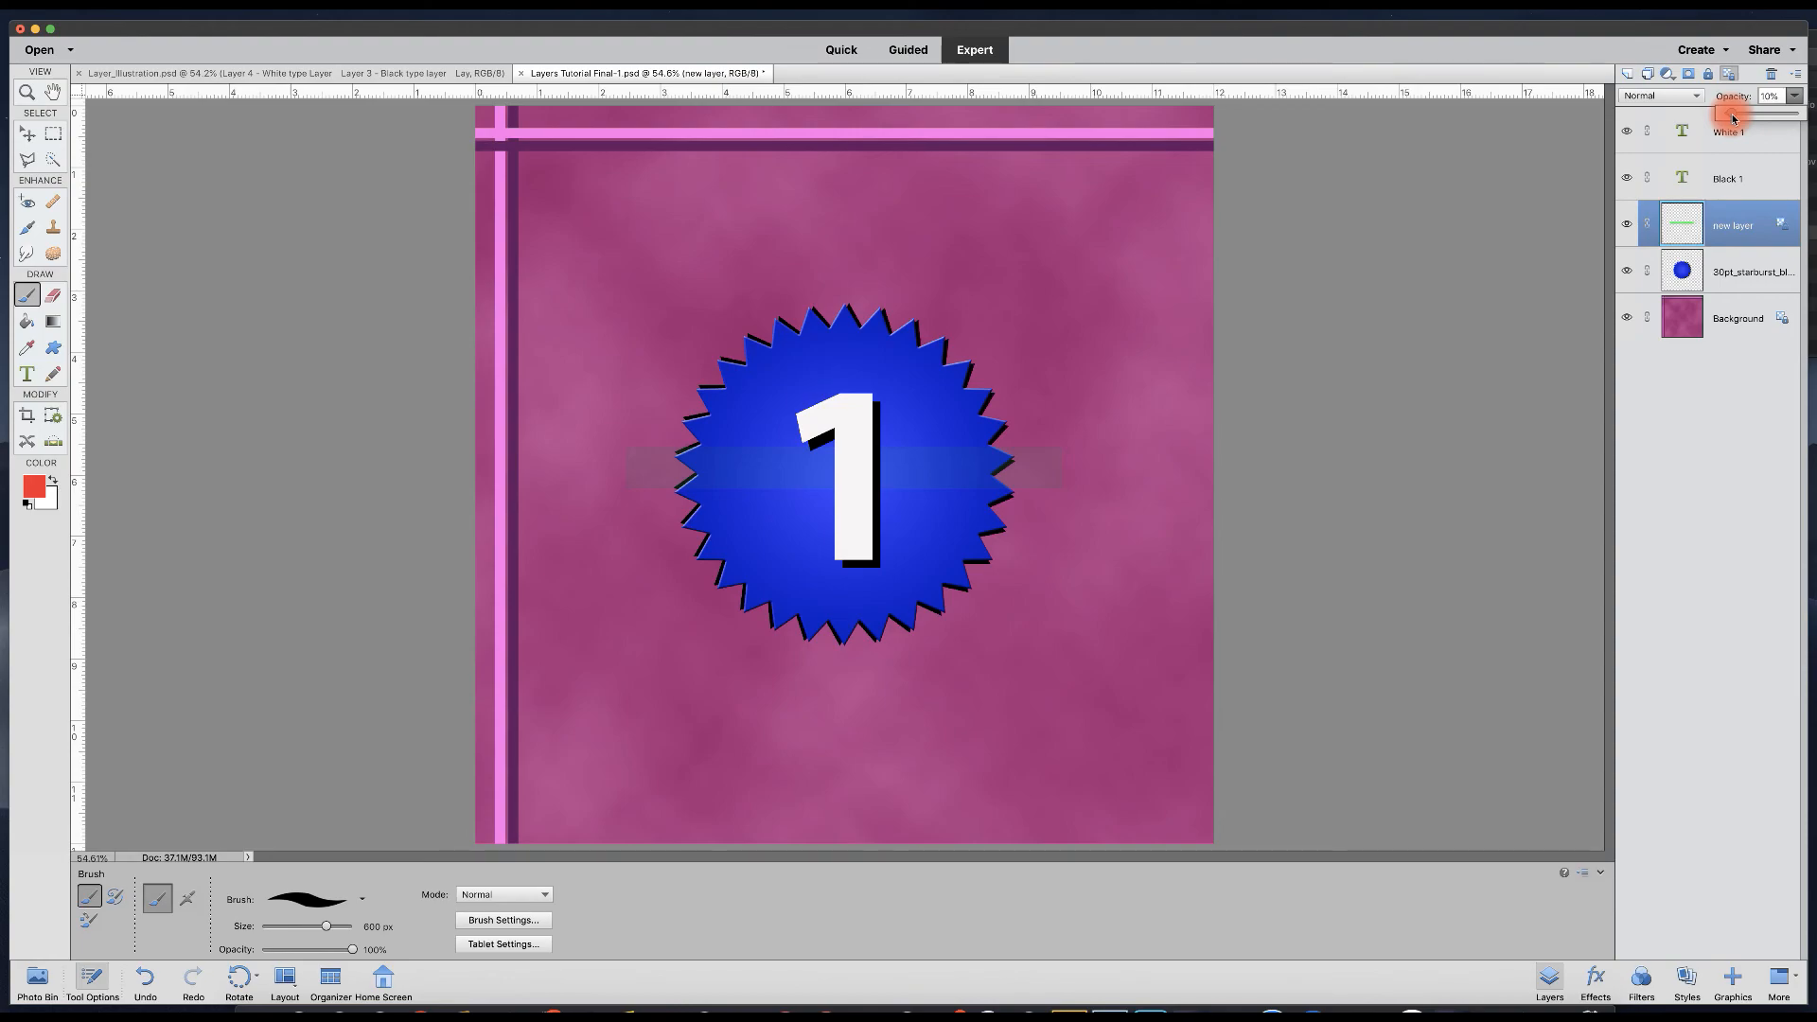
mouse_move(1787, 120)
left_mouse_down()
mouse_move(1720, 118)
mouse_move(1800, 113)
left_mouse_up()
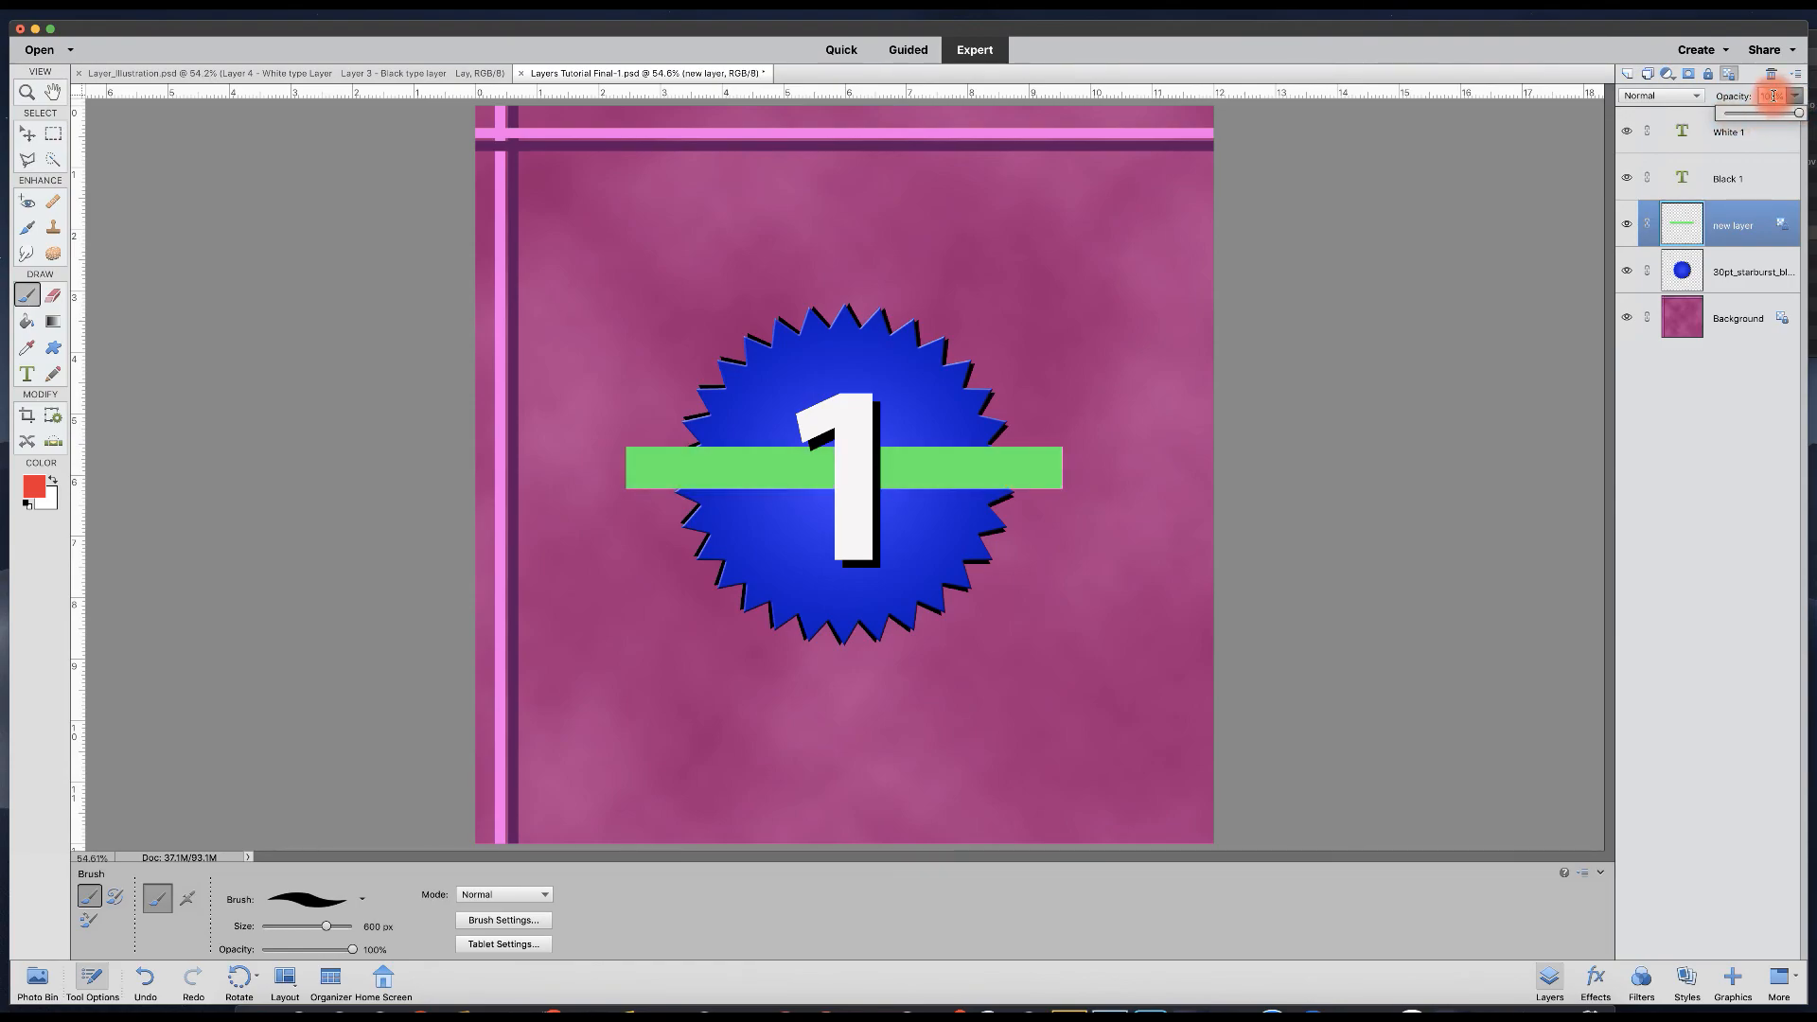
Set the green bar layer's opacity to 50%.
left_click(1770, 97)
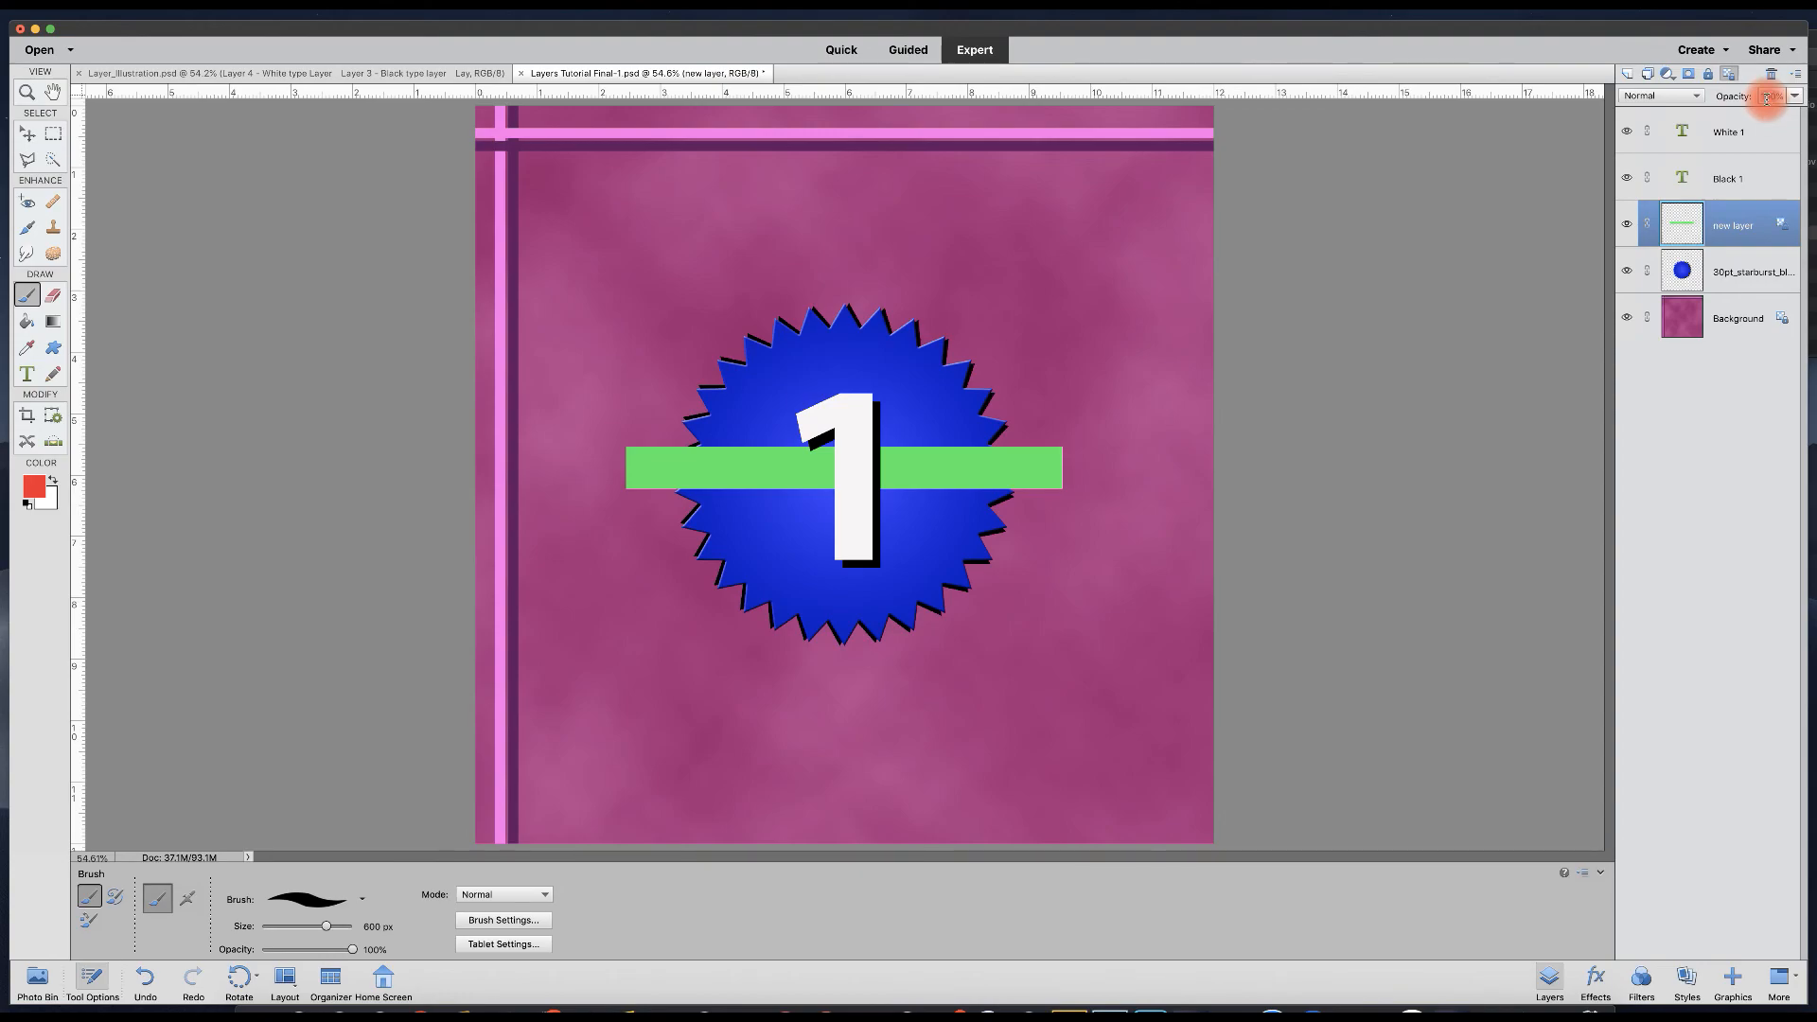
type("0")
key("Return")
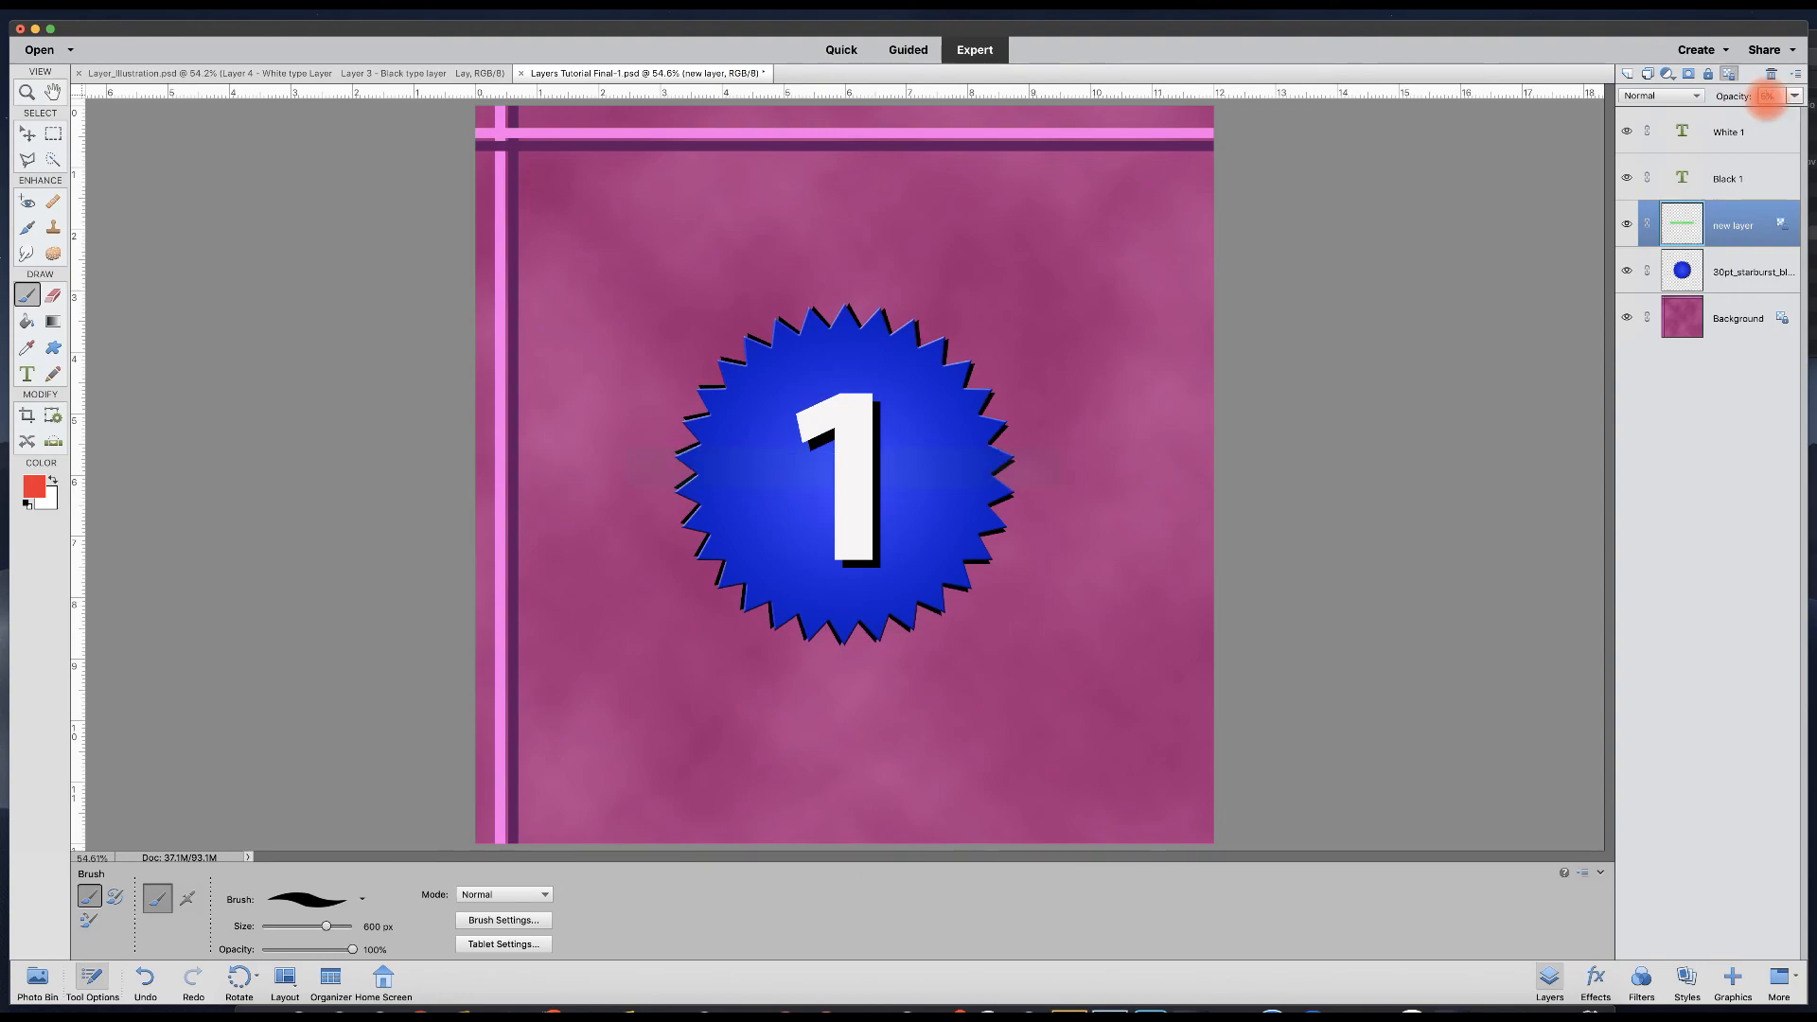
type("50")
key("Return")
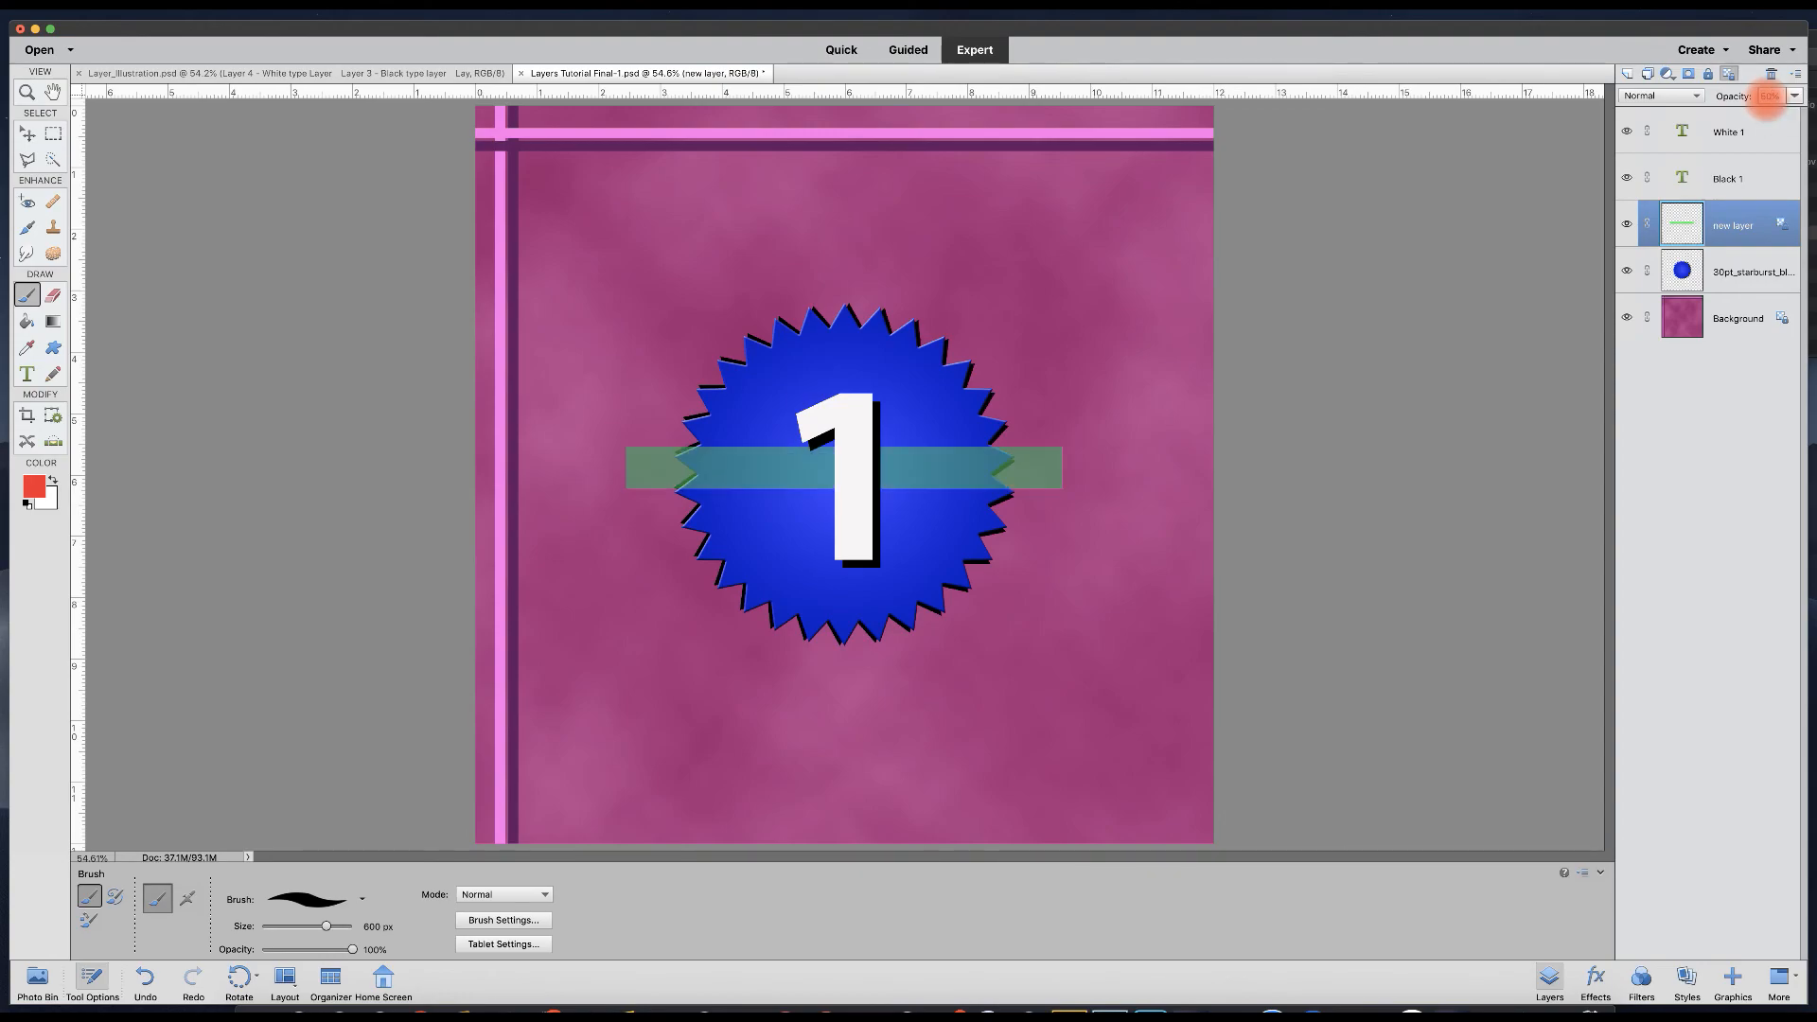